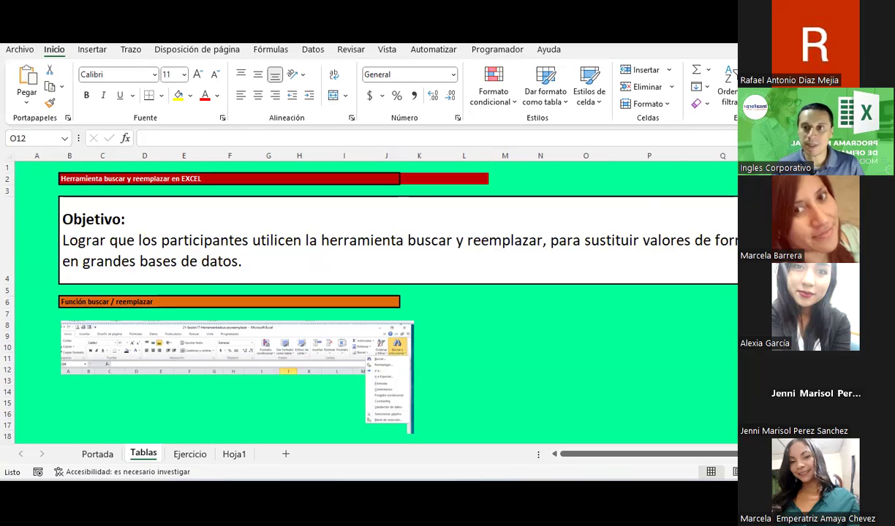
# Step: From cell O12 on Tablas, open and dismiss the Go To and Go To Special windows unchanged
pyautogui.click(586, 369)
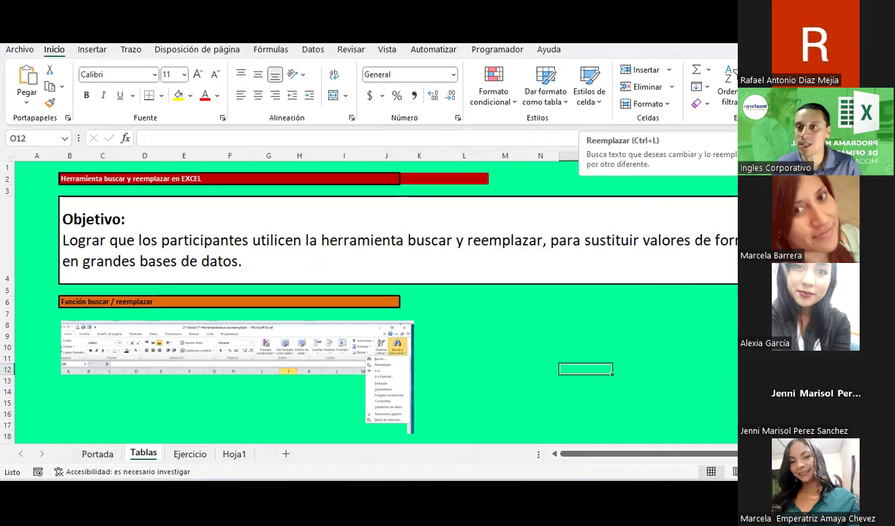
pyautogui.hotkey('ctrl', 'i')
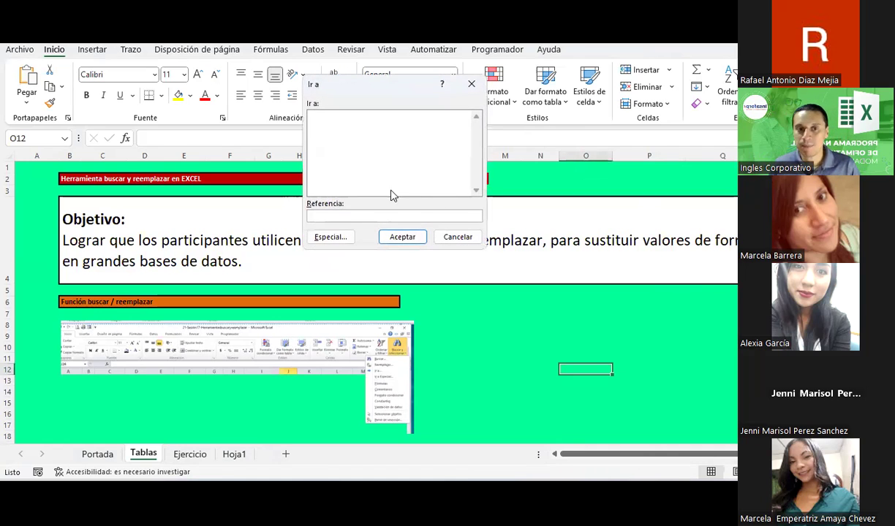
pyautogui.click(457, 237)
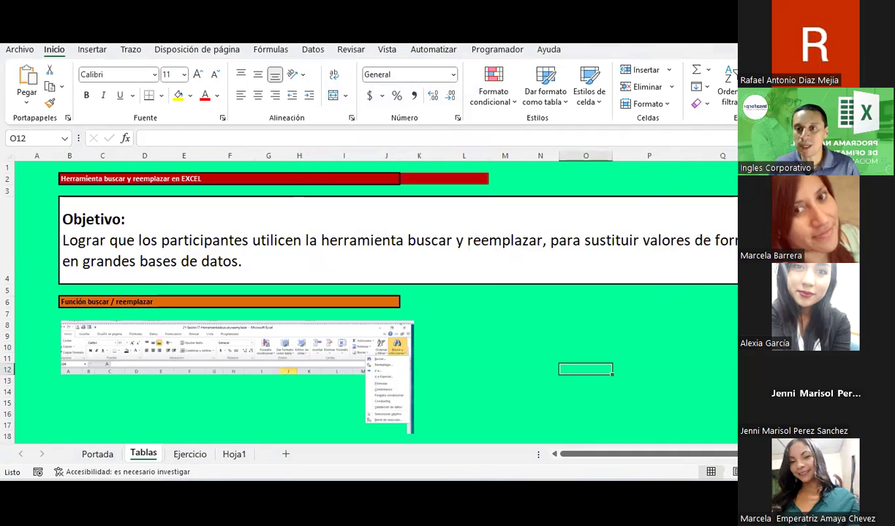
pyautogui.hotkey('ctrl', 'i')
pyautogui.hotkey('alt', 'e')
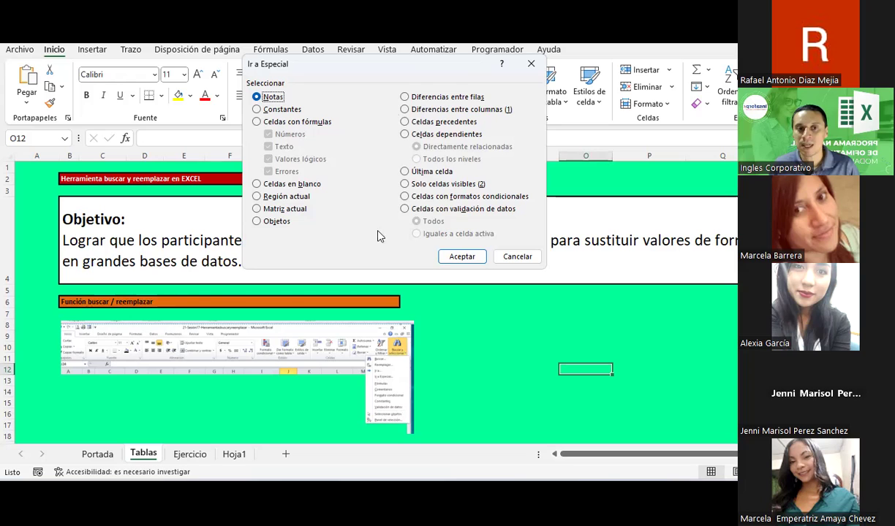
pyautogui.click(522, 259)
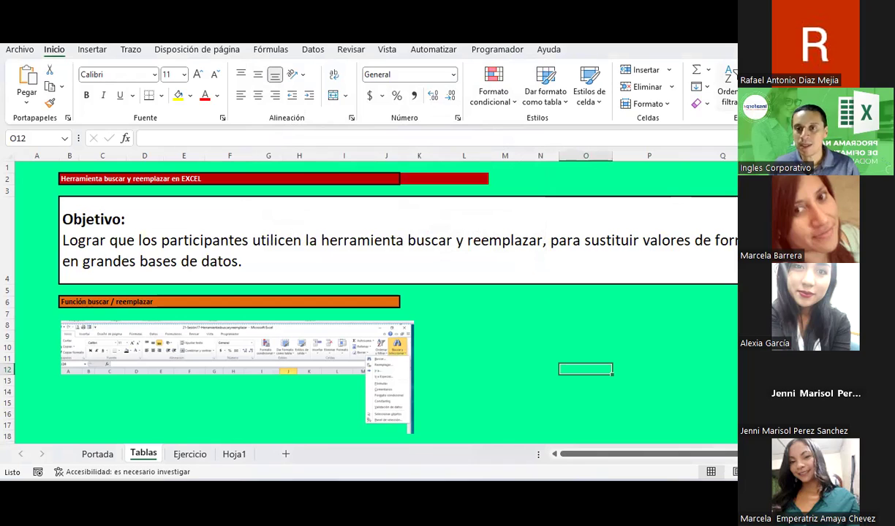
# Step: Look at the Sort & Filter choices, then open Find and Replace on its Replace fields
pyautogui.click(727, 84)
pyautogui.click(734, 67)
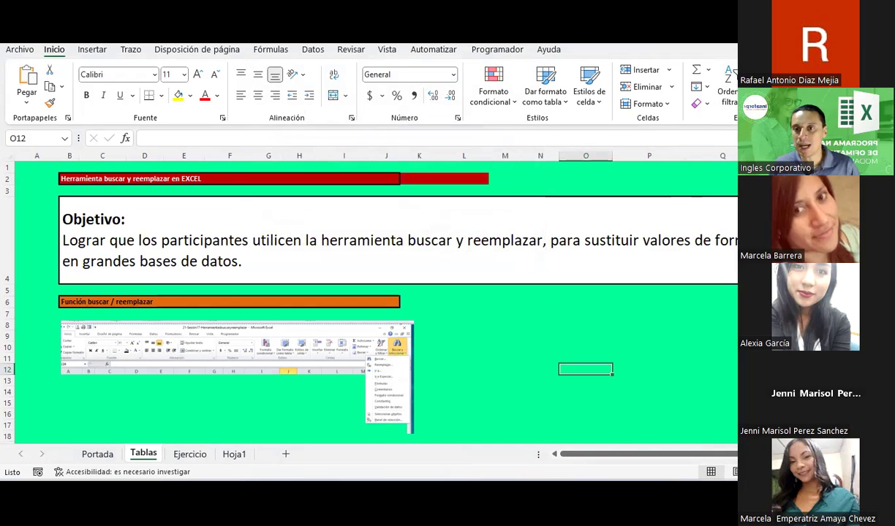
pyautogui.hotkey('ctrl', 'b')
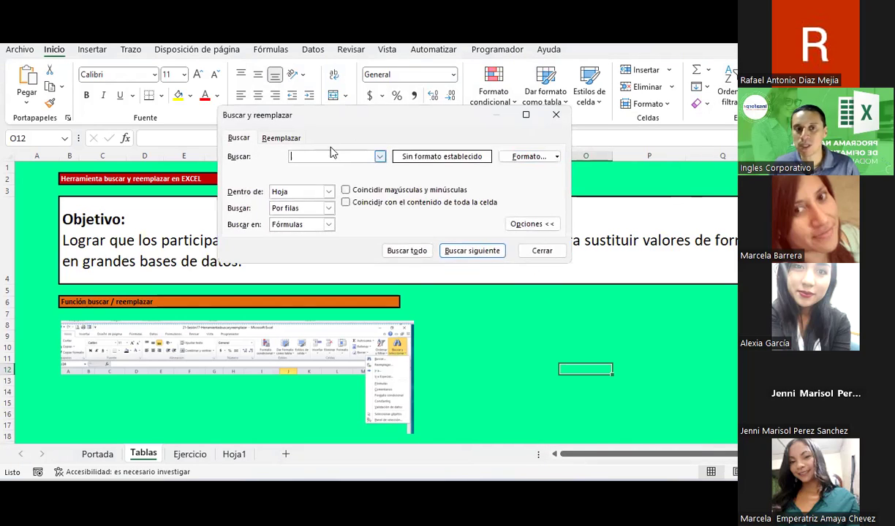
pyautogui.click(290, 139)
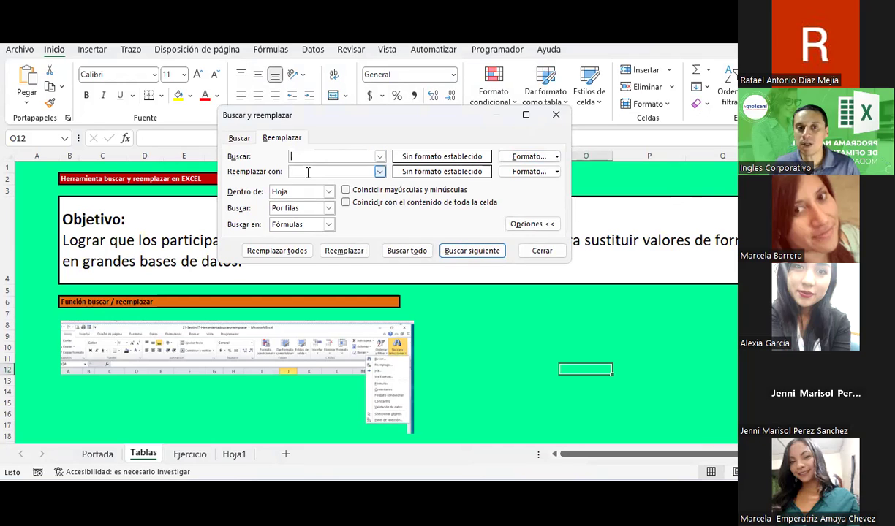
pyautogui.click(327, 173)
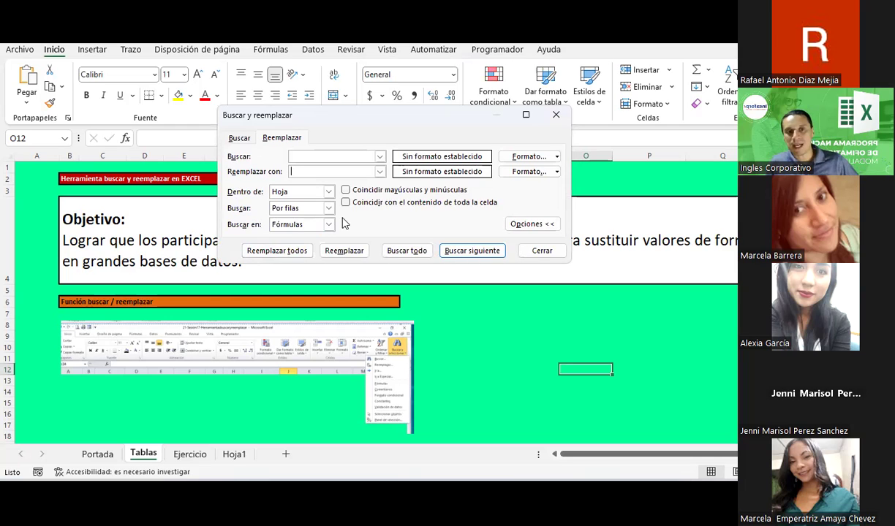
# Step: Return Find and Replace to plain find with options hidden, close it, and show the Portada sheet
pyautogui.click(241, 141)
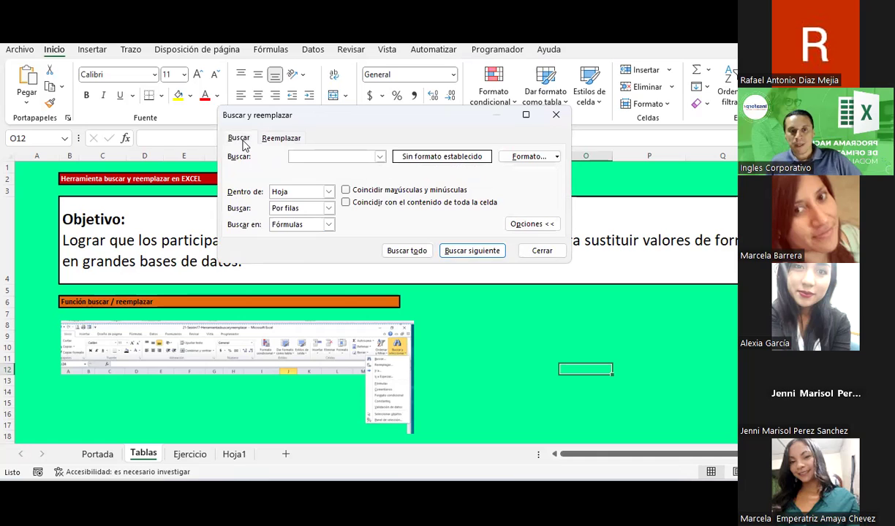
pyautogui.click(526, 224)
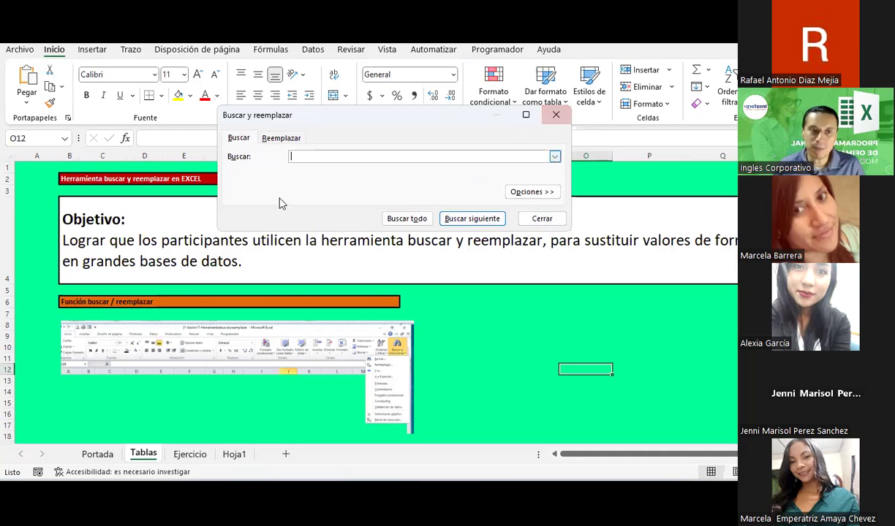
pyautogui.click(555, 117)
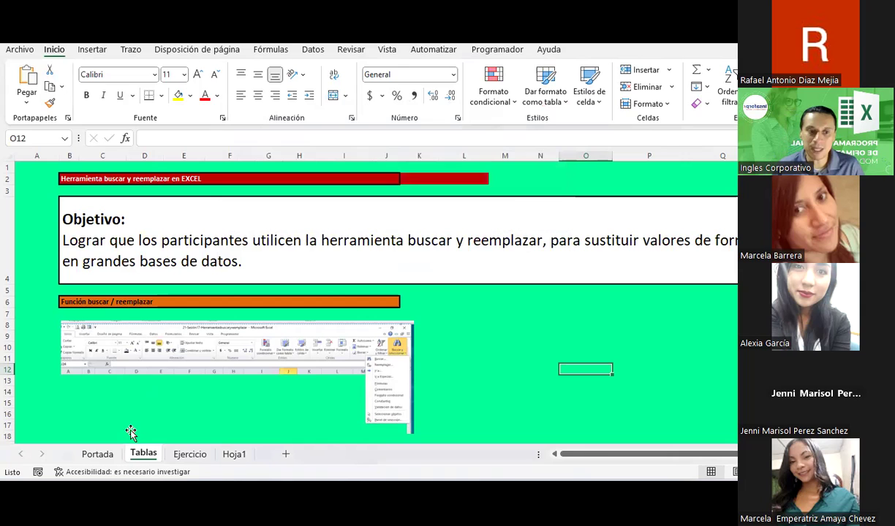
pyautogui.click(117, 455)
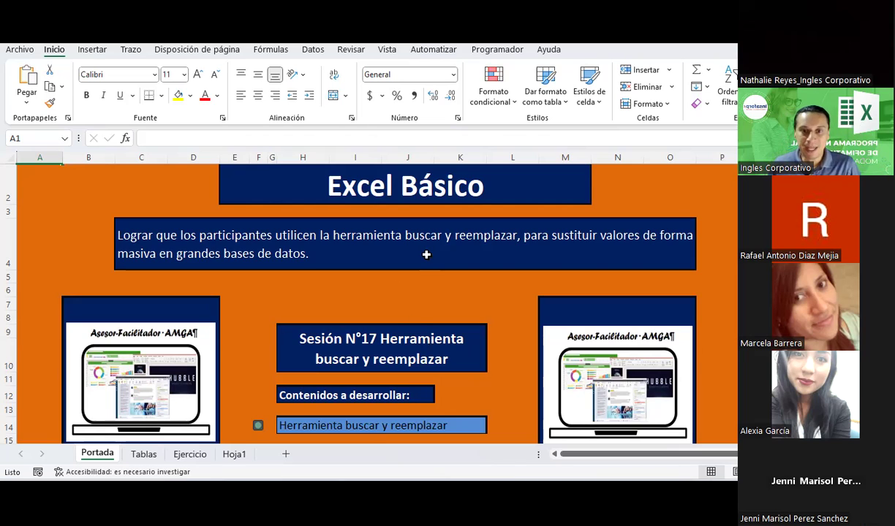
# Step: Edit the Portada title to add a space after N°, giving 'Sesión N° 17 Herramienta buscar y reemplazar'
pyautogui.click(425, 253)
pyautogui.click(408, 290)
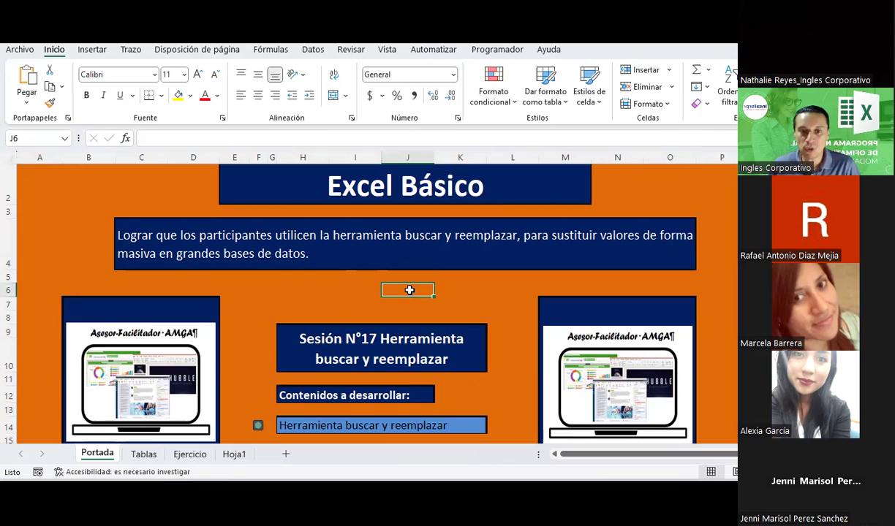
pyautogui.click(364, 338)
pyautogui.doubleClick(364, 339)
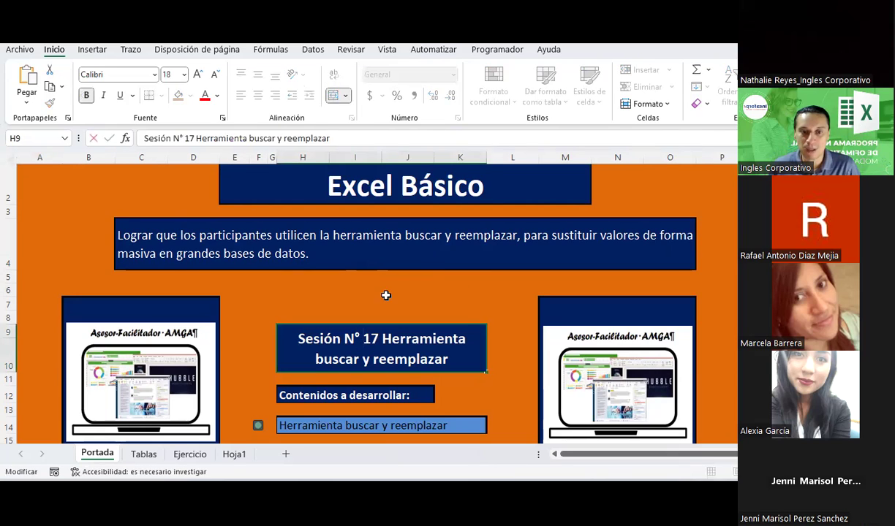
pyautogui.click(386, 296)
pyautogui.click(461, 303)
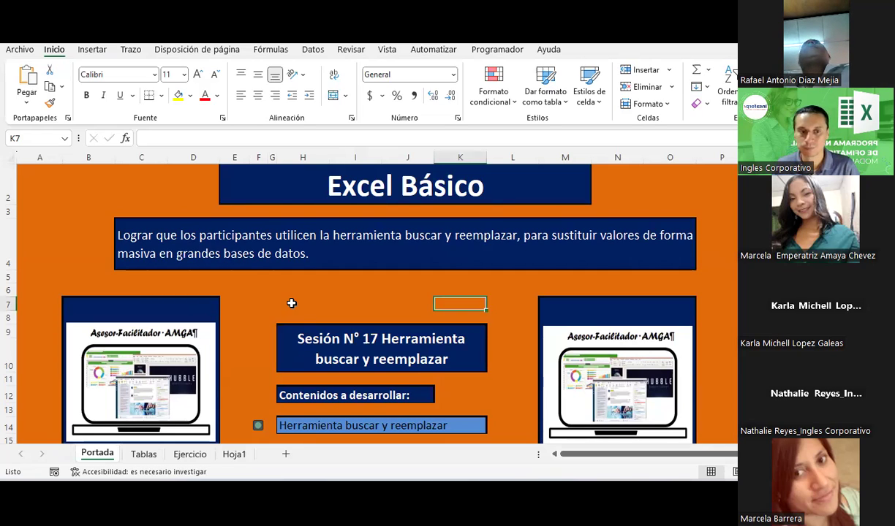
# Step: Go back to the Tablas sheet and scroll past its Buscar y reemplazar and Ir a Especial screenshots
pyautogui.click(143, 454)
pyautogui.scroll(-8, 229, 375)
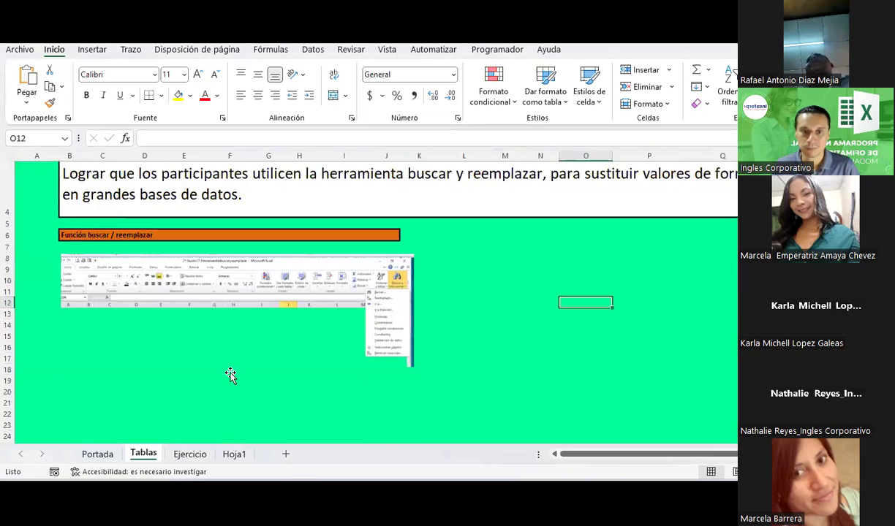
pyautogui.scroll(3, 229, 374)
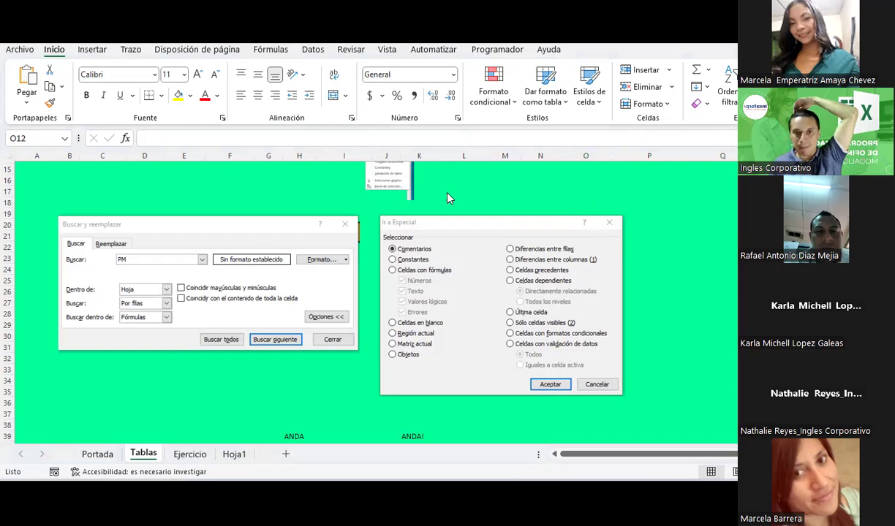
pyautogui.scroll(2, 499, 206)
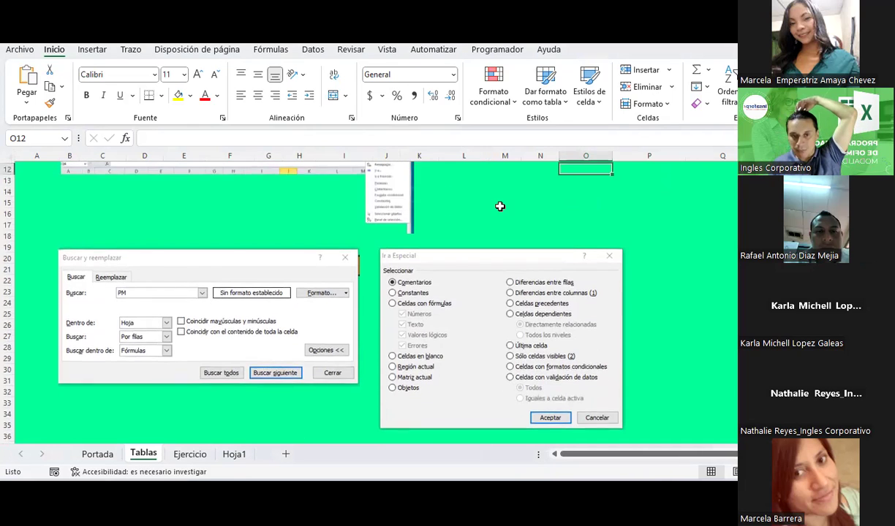
pyautogui.scroll(2, 499, 206)
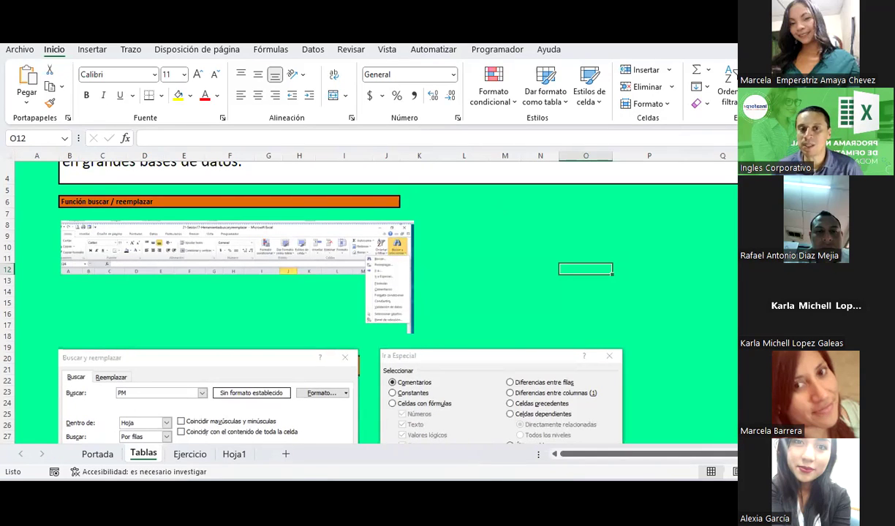
# Step: Enlarge the Buscar y seleccionar screenshot toward row 26 by its corner handle, then select Q9
pyautogui.click(358, 239)
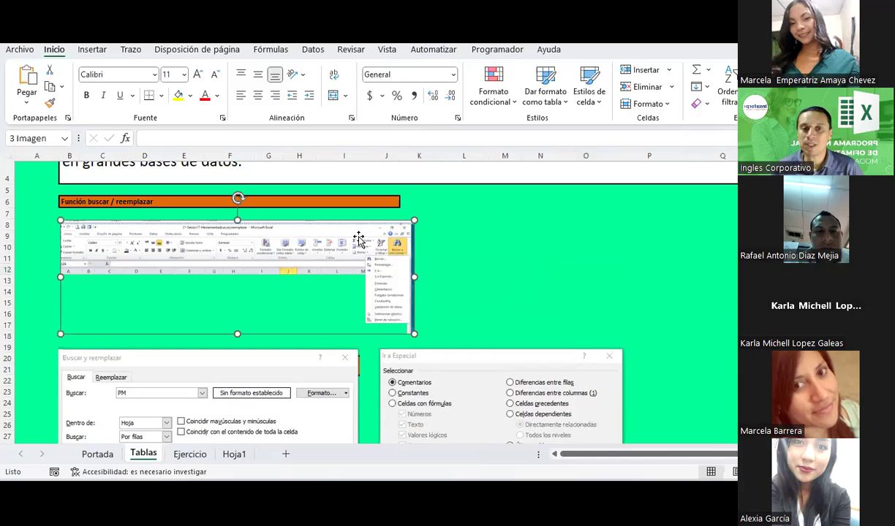
pyautogui.moveTo(414, 334); pyautogui.dragTo(581, 428)
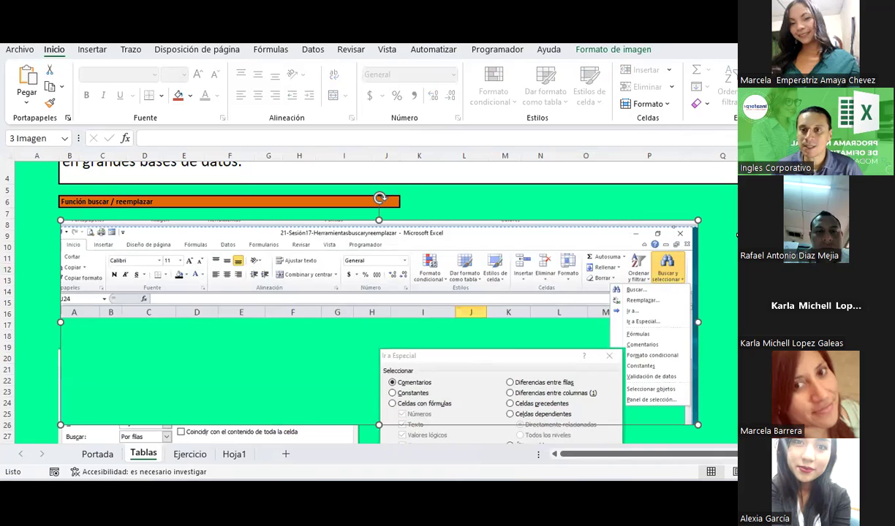
pyautogui.click(734, 235)
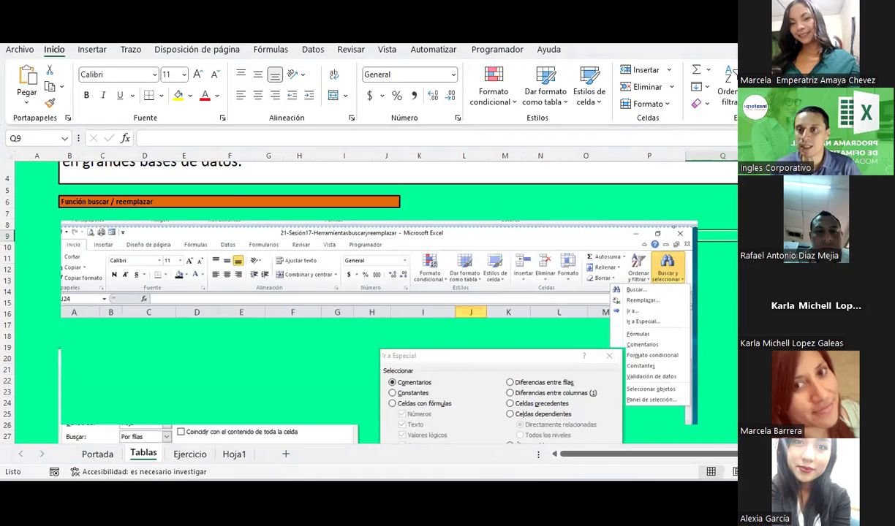
# Step: Open Buscar y reemplazar with Ctrl+B and expand its options showing Hoja, Por filas, Fórmulas
pyautogui.hotkey('ctrl', 'b')
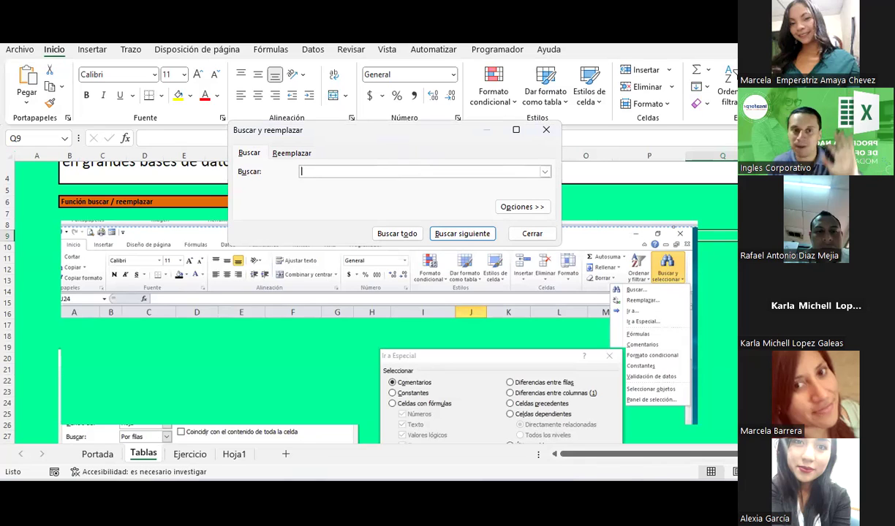
pyautogui.click(275, 152)
pyautogui.click(249, 153)
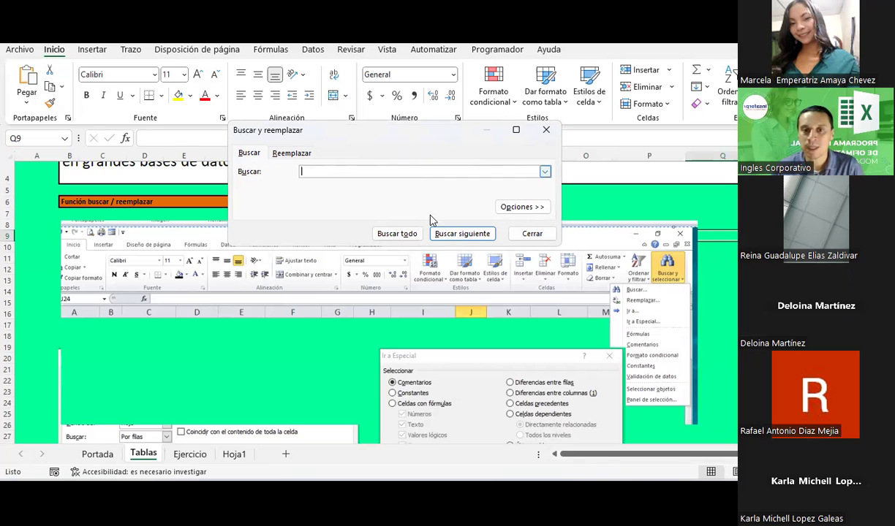
pyautogui.click(524, 209)
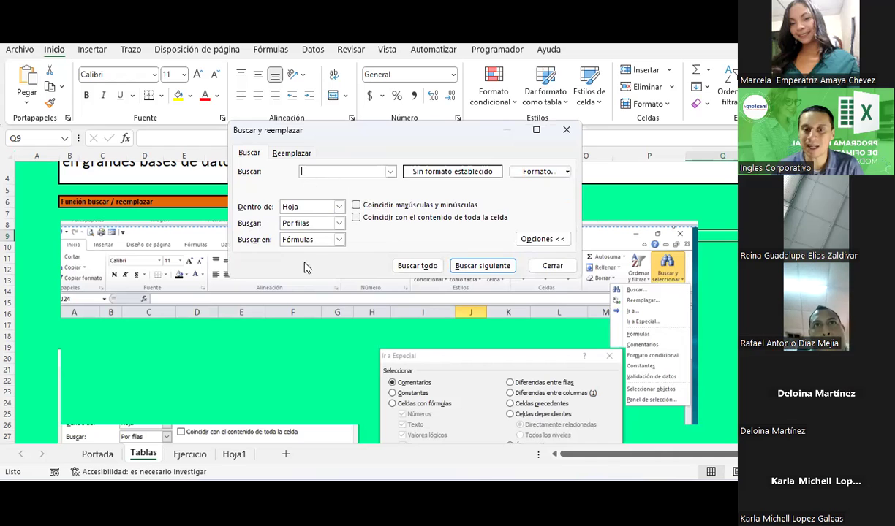
pyautogui.click(292, 153)
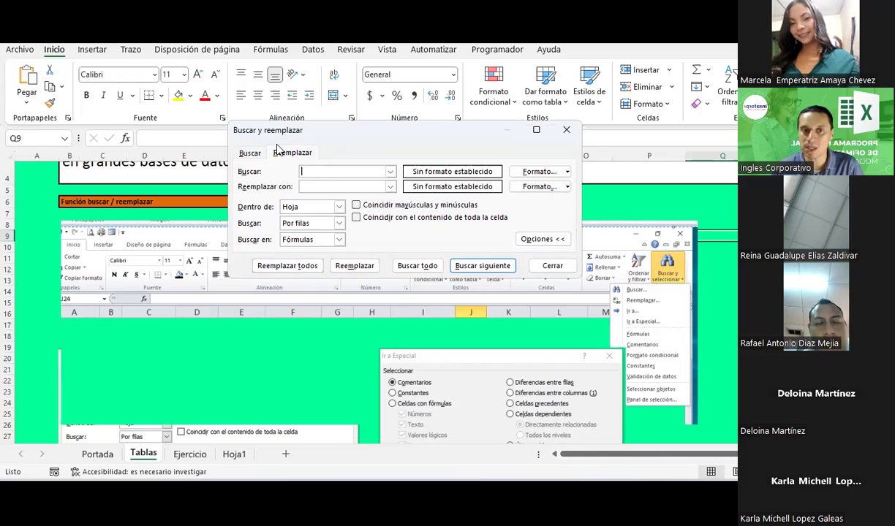
pyautogui.click(249, 154)
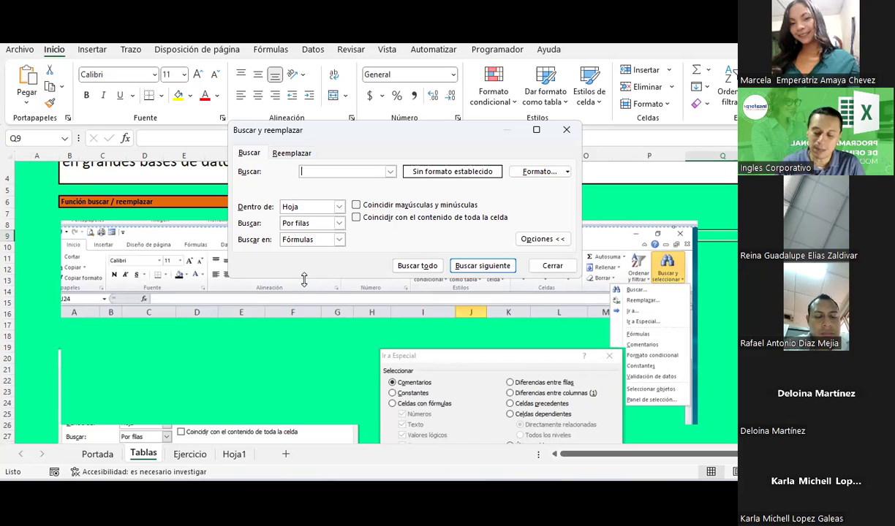
pyautogui.click(336, 354)
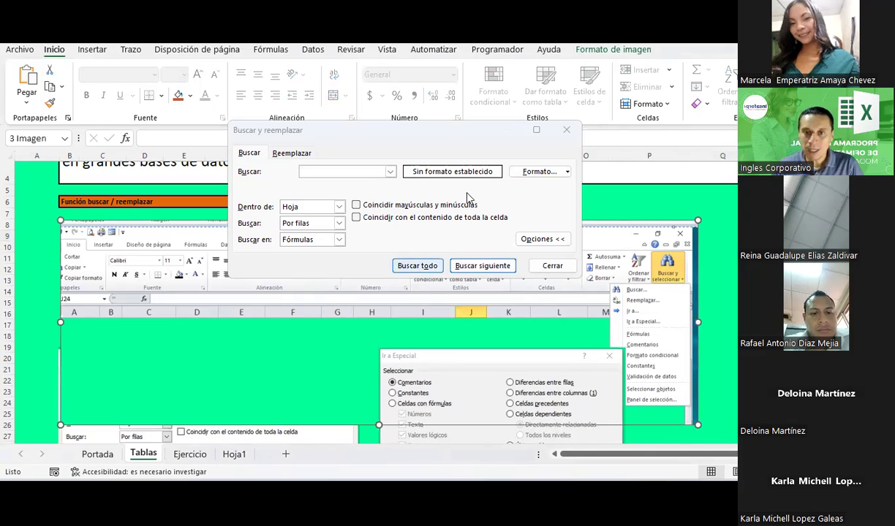
# Step: Close the find dialog and move the Ir a Especial picture down and right, clear of the enlarged screenshot
pyautogui.click(566, 130)
pyautogui.scroll(-2, 432, 252)
pyautogui.scroll(-2, 432, 252)
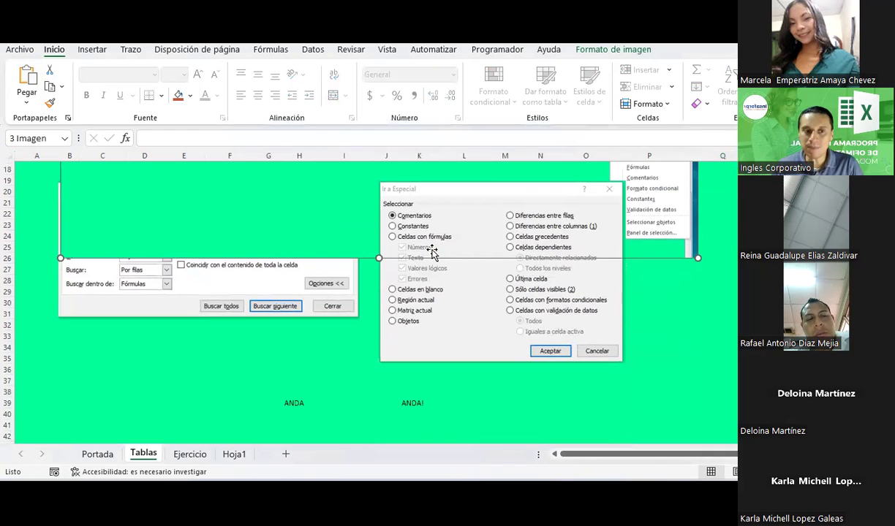
pyautogui.click(212, 350)
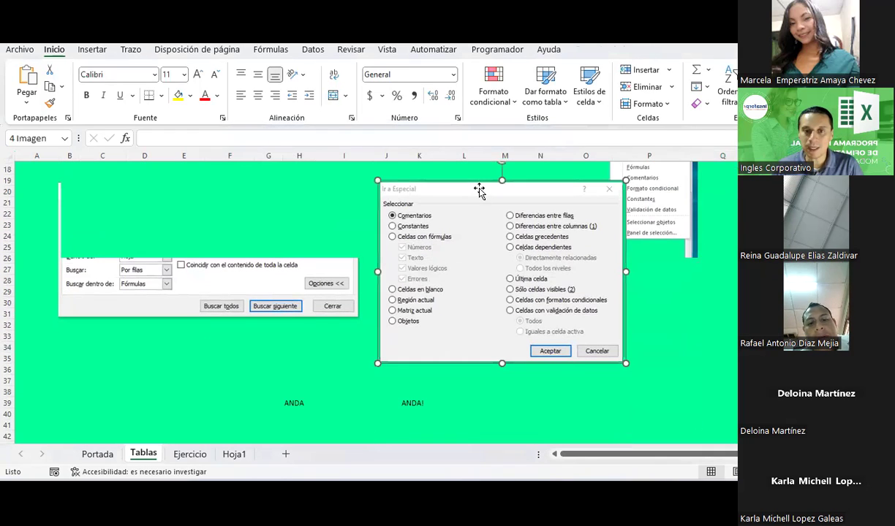
pyautogui.moveTo(479, 194); pyautogui.dragTo(512, 270)
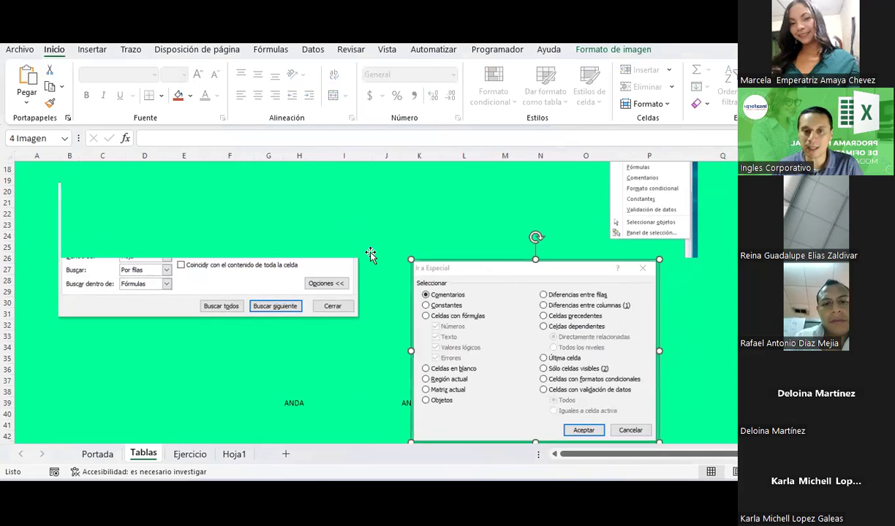
pyautogui.scroll(-2, 370, 254)
pyautogui.scroll(-3, 371, 254)
pyautogui.scroll(3, 393, 252)
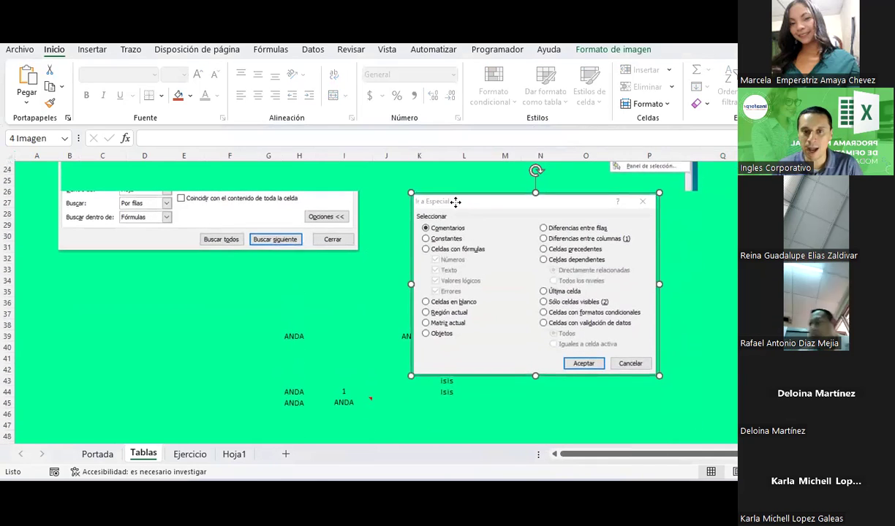
pyautogui.moveTo(455, 202); pyautogui.dragTo(556, 204)
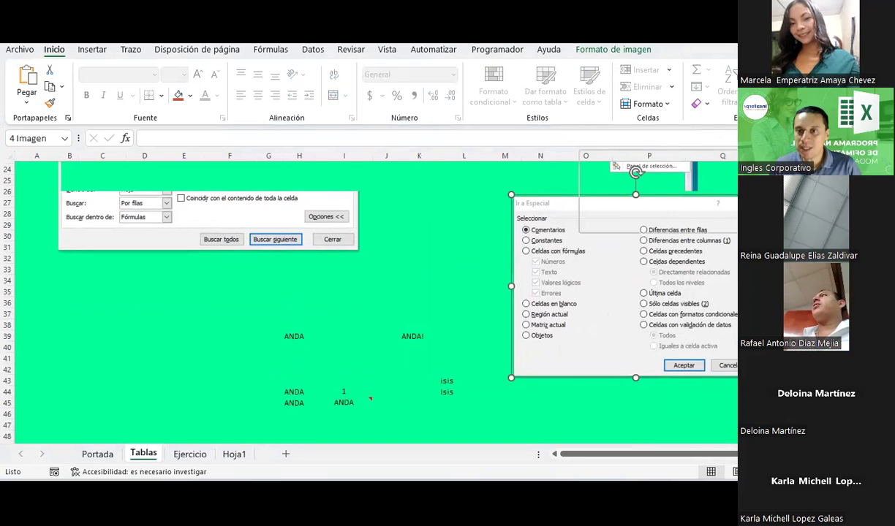
pyautogui.hotkey('ctrl', 'i')
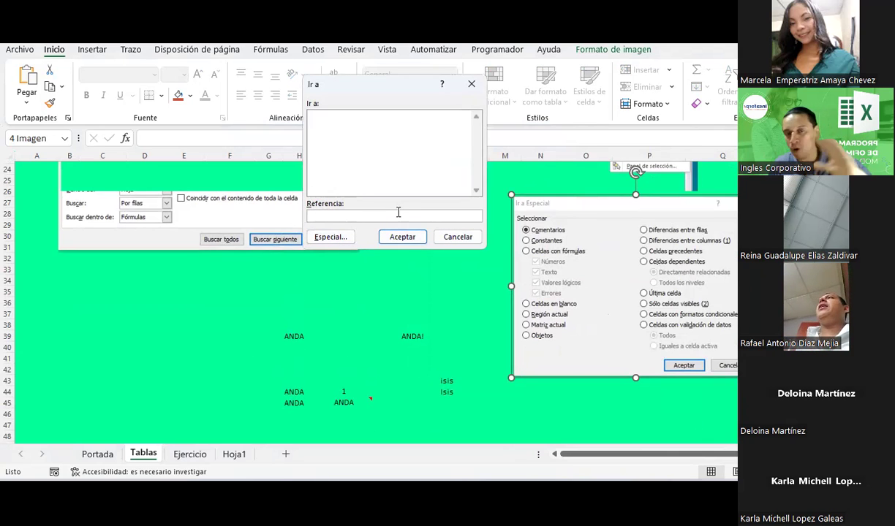
pyautogui.click(331, 237)
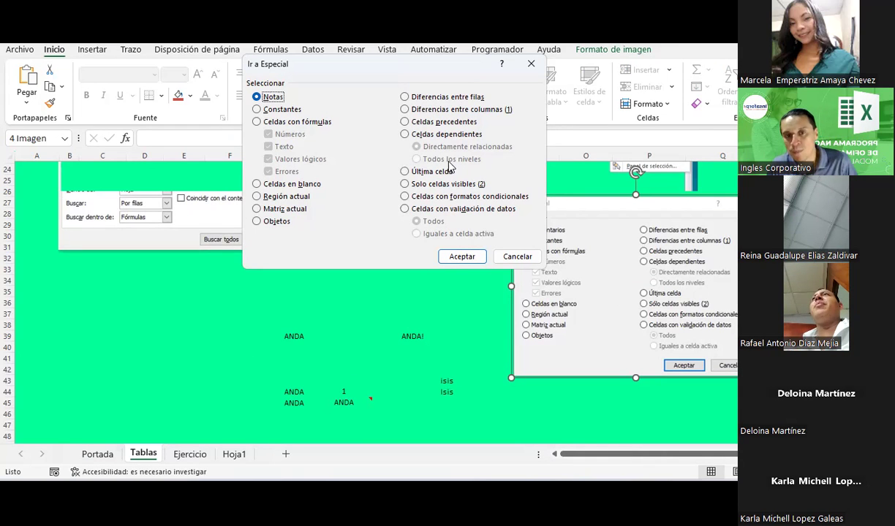
pyautogui.click(515, 255)
pyautogui.click(432, 284)
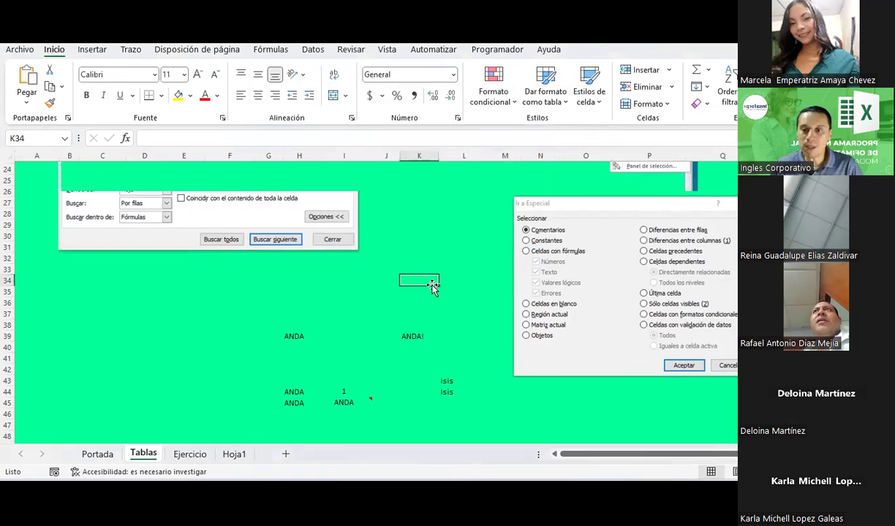
pyautogui.scroll(2, 431, 284)
pyautogui.scroll(5, 431, 284)
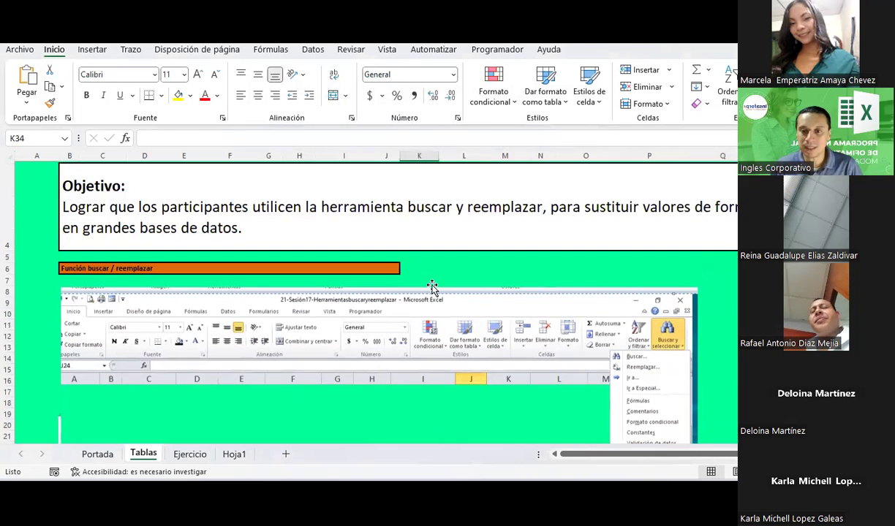
# Step: Switch to the Ejercicio sheet and scroll its preparers table back to the header row
pyautogui.click(234, 454)
pyautogui.click(194, 455)
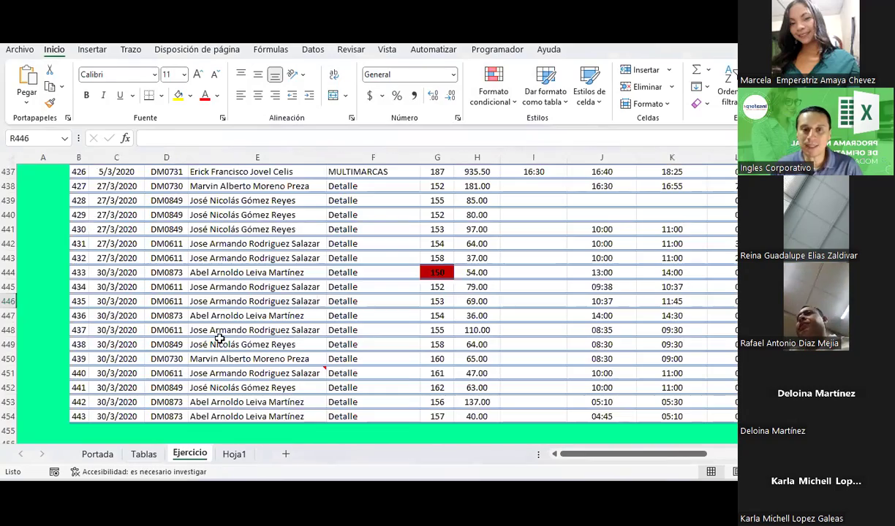
pyautogui.scroll(4, 217, 334)
pyautogui.scroll(6, 217, 335)
pyautogui.scroll(5, 217, 334)
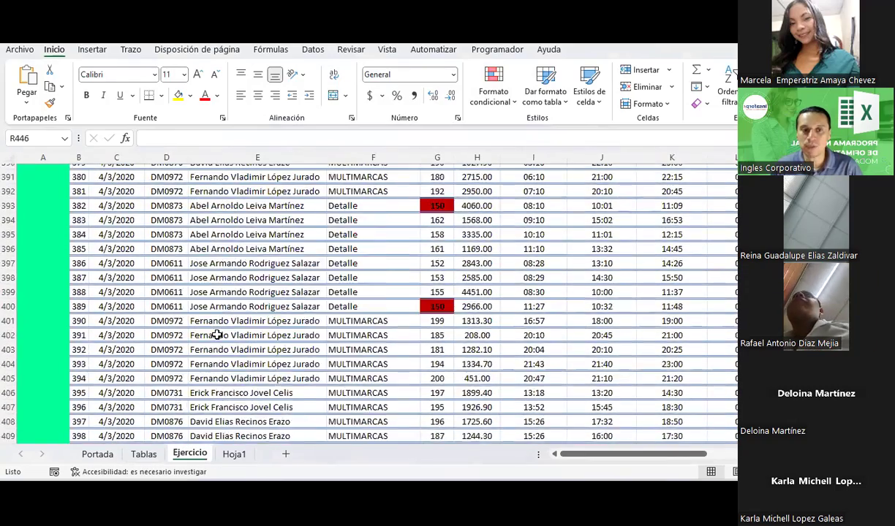
pyautogui.scroll(8, 218, 334)
pyautogui.scroll(-10, 217, 334)
pyautogui.scroll(-9, 217, 334)
pyautogui.scroll(-6, 217, 334)
pyautogui.scroll(-1, 217, 335)
pyautogui.scroll(8, 217, 334)
pyautogui.scroll(8, 217, 334)
pyautogui.scroll(11, 217, 335)
pyautogui.scroll(12, 217, 334)
pyautogui.scroll(10, 217, 334)
pyautogui.scroll(12, 217, 334)
pyautogui.scroll(5, 217, 334)
pyautogui.scroll(10, 218, 334)
pyautogui.scroll(14, 217, 334)
pyautogui.scroll(11, 217, 334)
pyautogui.scroll(11, 217, 334)
pyautogui.scroll(15, 217, 334)
pyautogui.scroll(9, 217, 334)
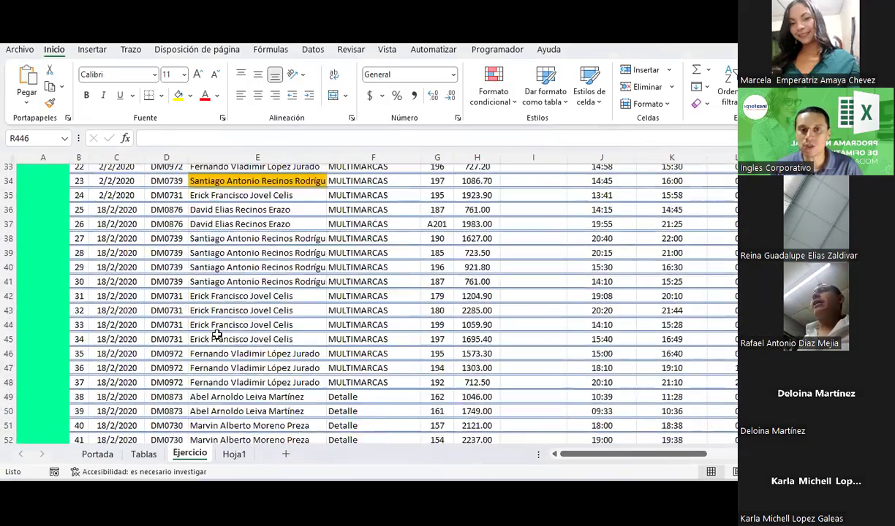
pyautogui.scroll(9, 218, 334)
pyautogui.scroll(1, 217, 334)
pyautogui.scroll(-1, 217, 335)
pyautogui.scroll(2, 217, 334)
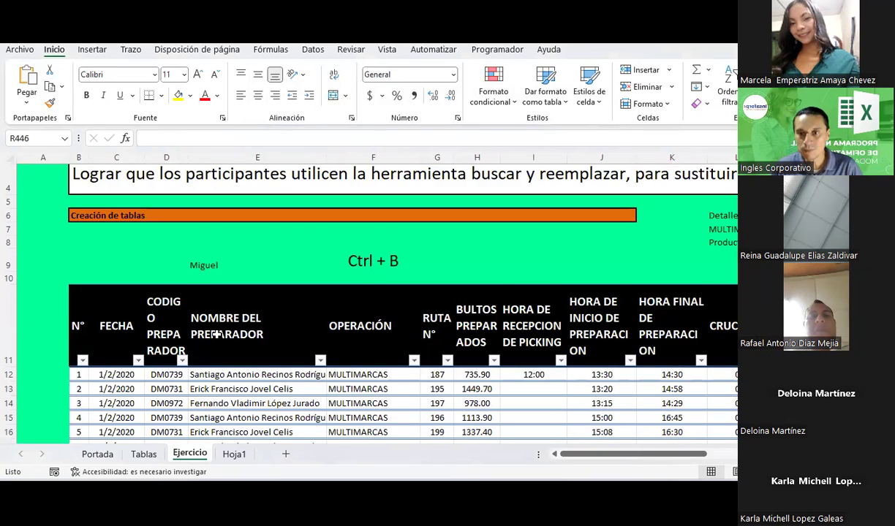
pyautogui.scroll(-1, 216, 334)
pyautogui.scroll(-1, 216, 334)
pyautogui.scroll(-1, 218, 335)
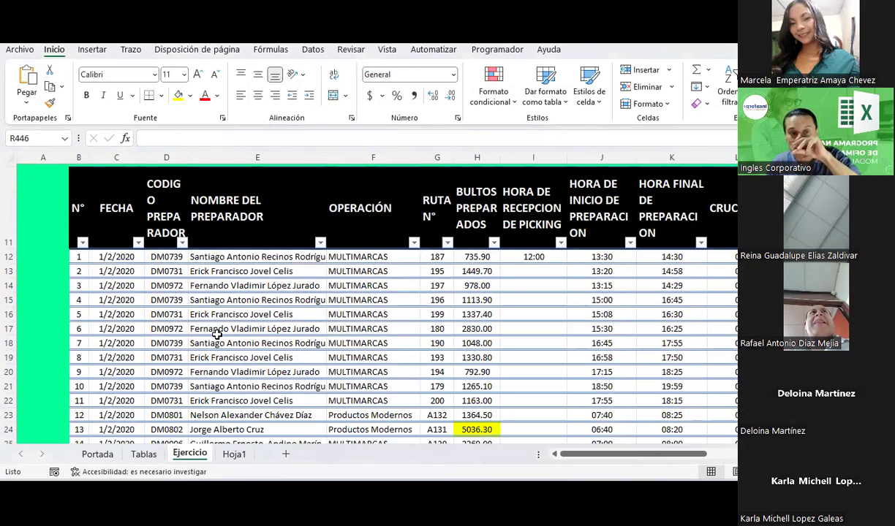
pyautogui.click(133, 259)
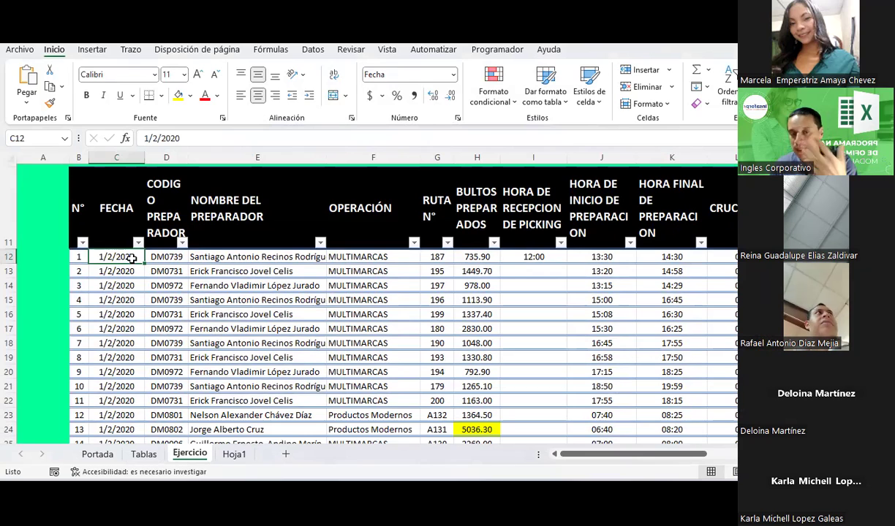
pyautogui.click(215, 255)
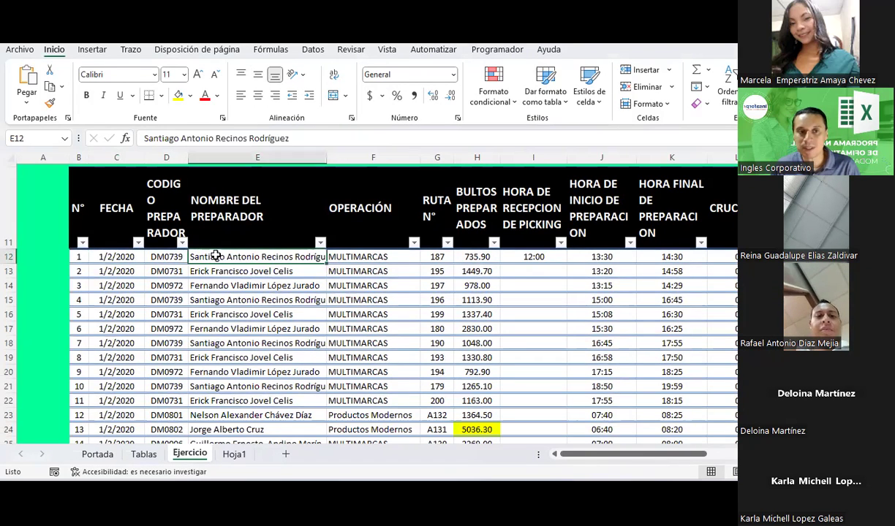
pyautogui.click(362, 256)
pyautogui.click(433, 257)
pyautogui.click(476, 256)
pyautogui.click(548, 261)
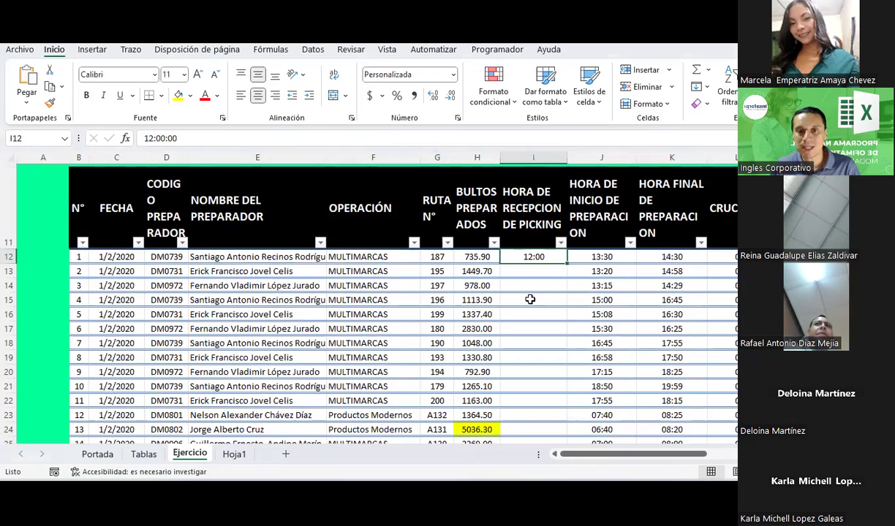
pyautogui.moveTo(592, 455); pyautogui.dragTo(651, 456)
pyautogui.click(427, 257)
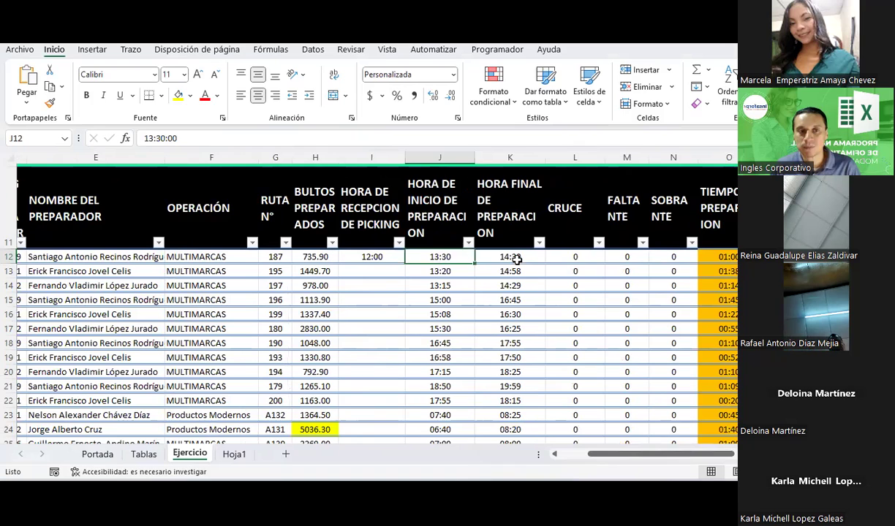
pyautogui.click(517, 258)
pyautogui.click(511, 283)
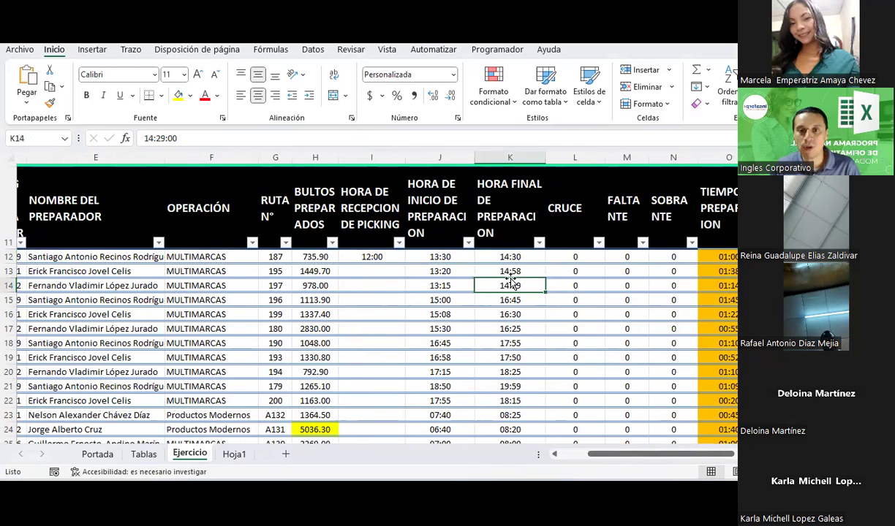
pyautogui.click(577, 257)
pyautogui.click(627, 256)
pyautogui.click(673, 256)
pyautogui.click(307, 284)
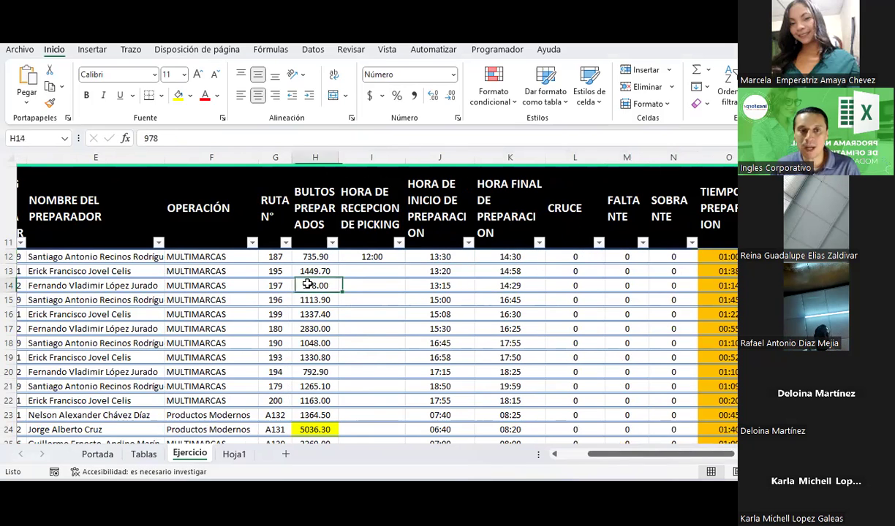
pyautogui.press('Left')
pyautogui.press('Left')
pyautogui.click(726, 257)
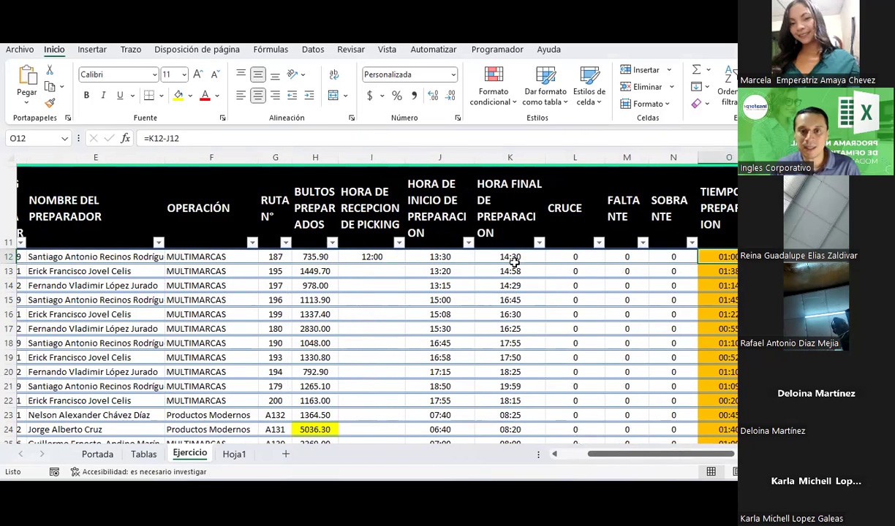
pyautogui.press('Down')
pyautogui.press('Down')
pyautogui.click(712, 386)
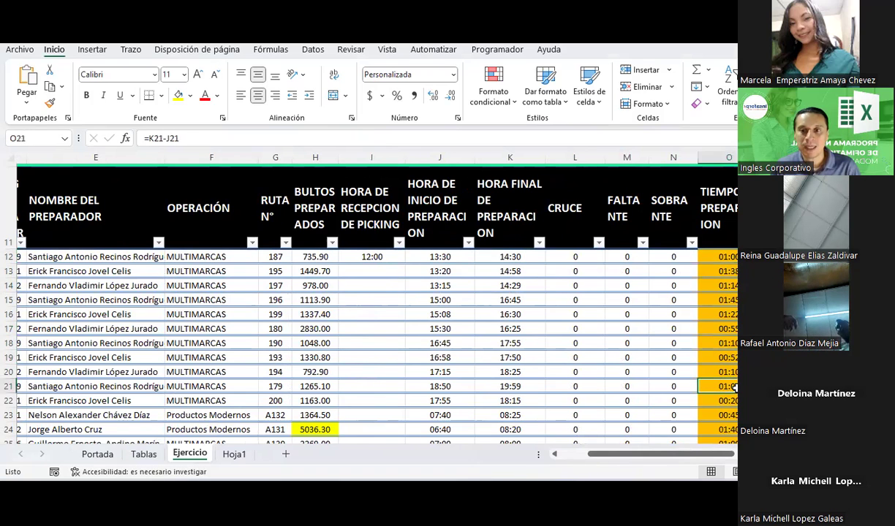
pyautogui.moveTo(695, 454); pyautogui.dragTo(725, 454)
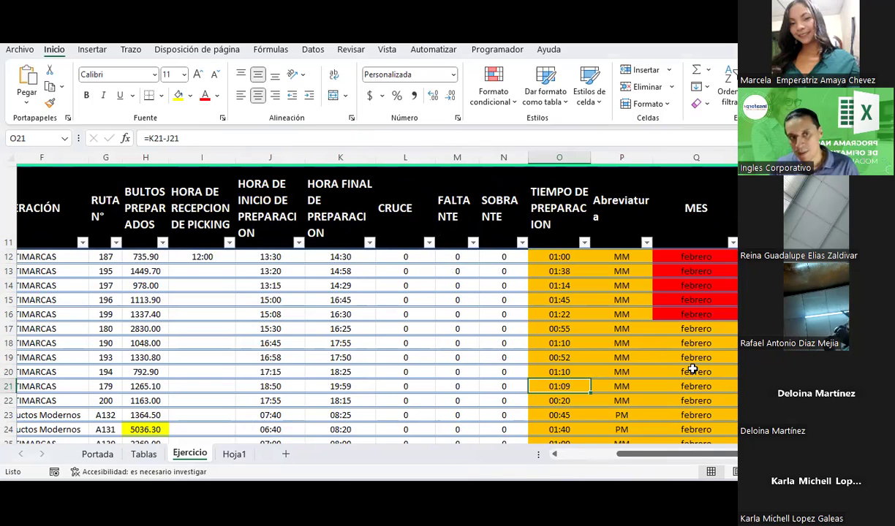
pyautogui.click(616, 258)
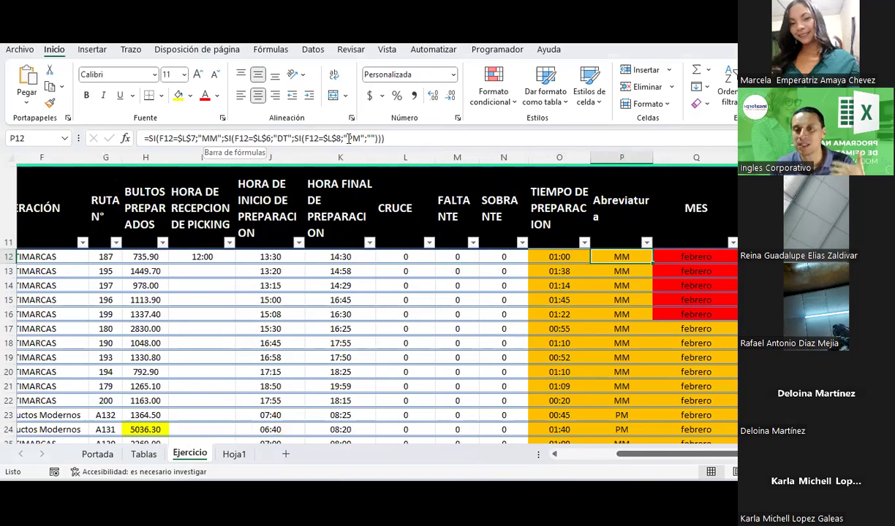
pyautogui.click(690, 257)
pyautogui.press('Down')
pyautogui.press('Down')
pyautogui.press('Down')
pyautogui.press('Down')
pyautogui.press('Down')
pyautogui.press('Down')
pyautogui.click(700, 399)
pyautogui.click(693, 261)
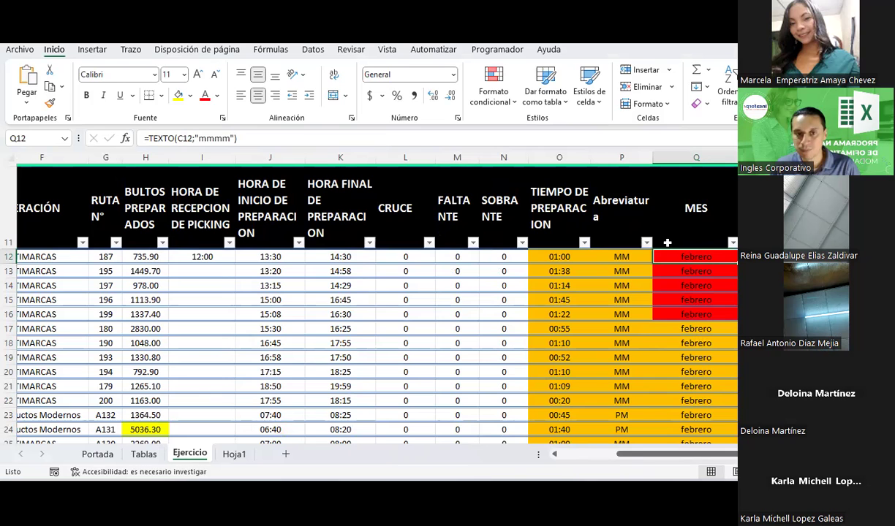
pyautogui.moveTo(653, 454); pyautogui.dragTo(595, 456)
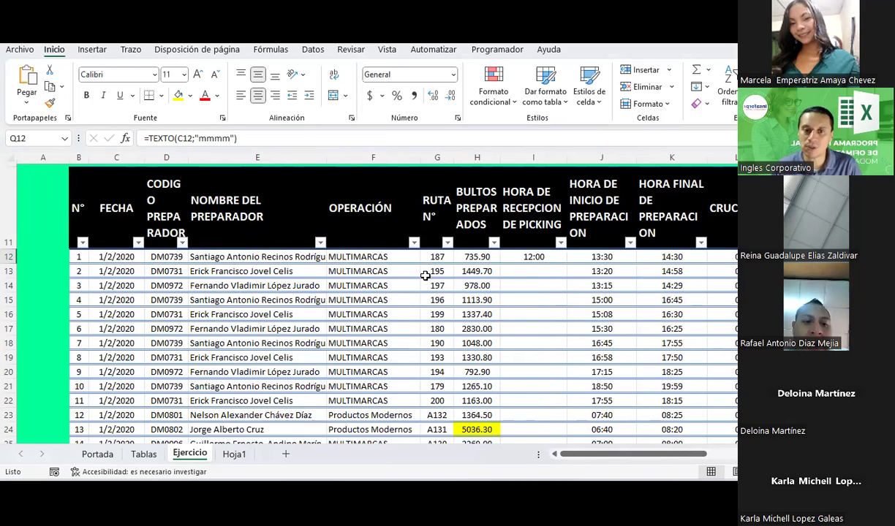
# Step: Select F12 (MULTIMARCAS) and open the OPERACIÓN filter showing Detalle, MULTIMARCAS and Productos Modernos
pyautogui.click(437, 257)
pyautogui.click(479, 257)
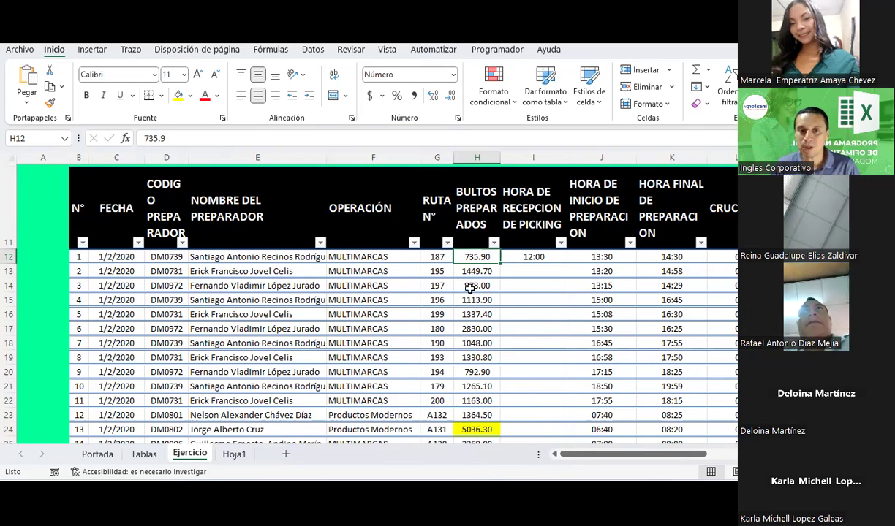
pyautogui.scroll(-1, 488, 307)
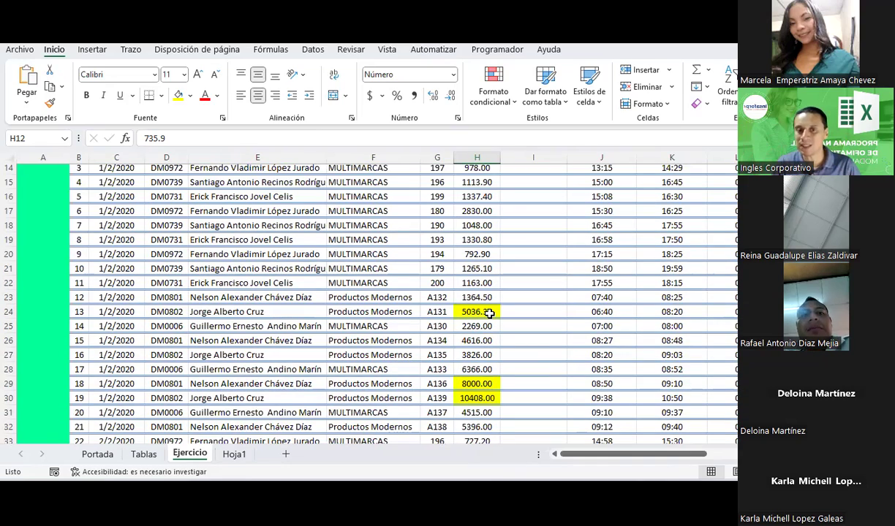
pyautogui.scroll(2, 489, 312)
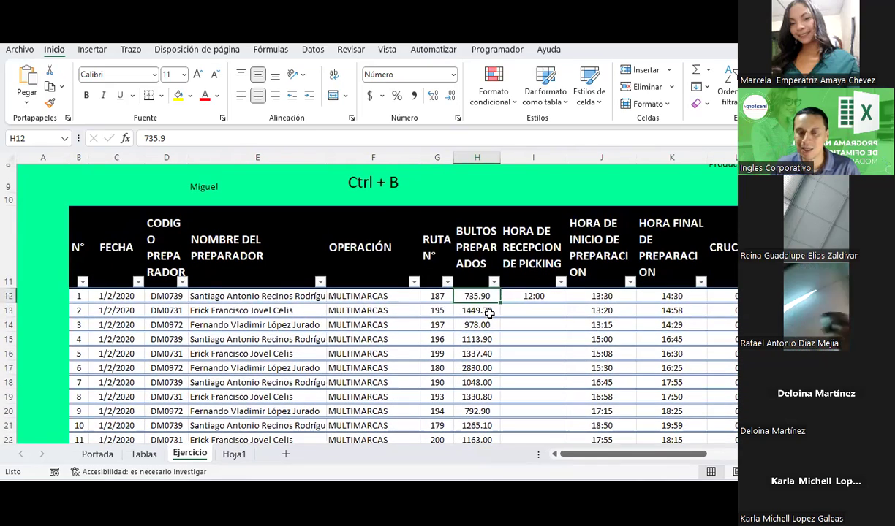
pyautogui.scroll(-1, 488, 313)
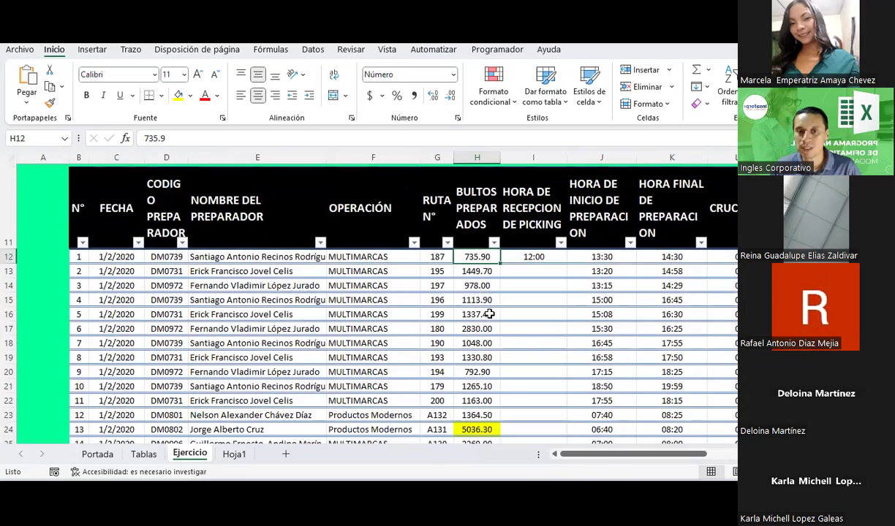
pyautogui.scroll(-2, 488, 311)
pyautogui.scroll(2, 370, 285)
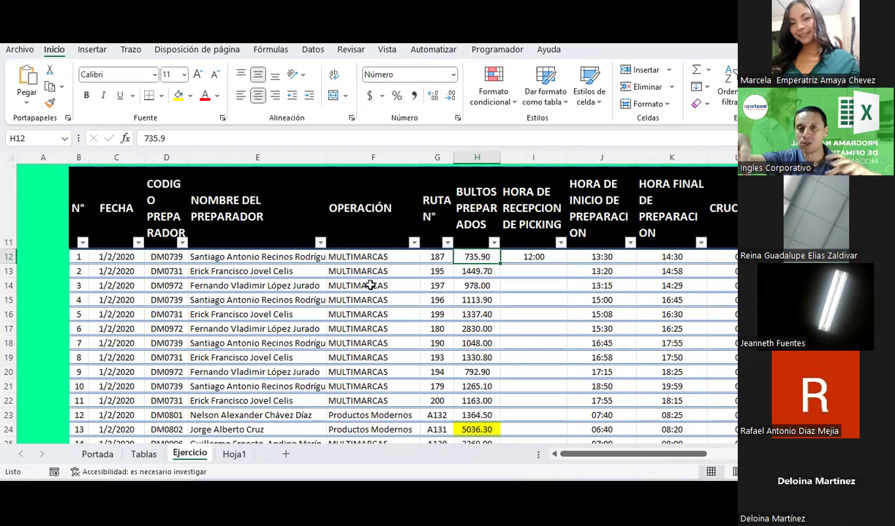
pyautogui.click(371, 261)
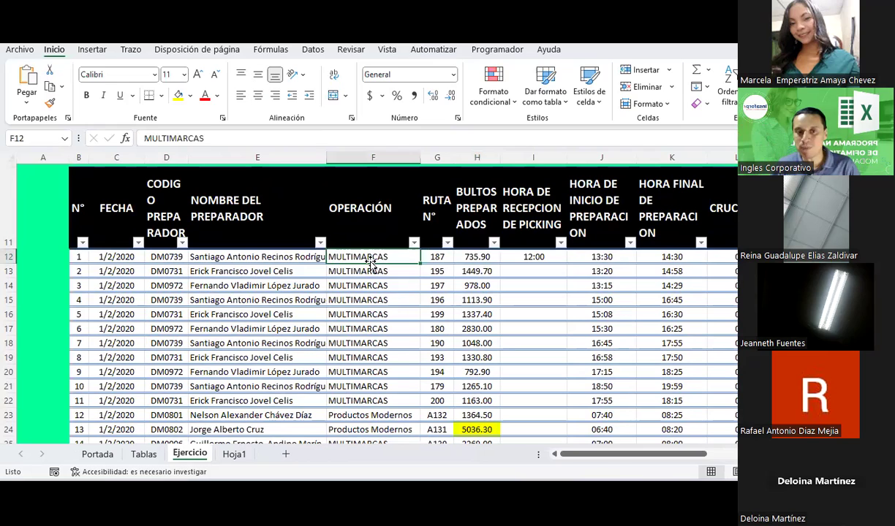
pyautogui.click(414, 244)
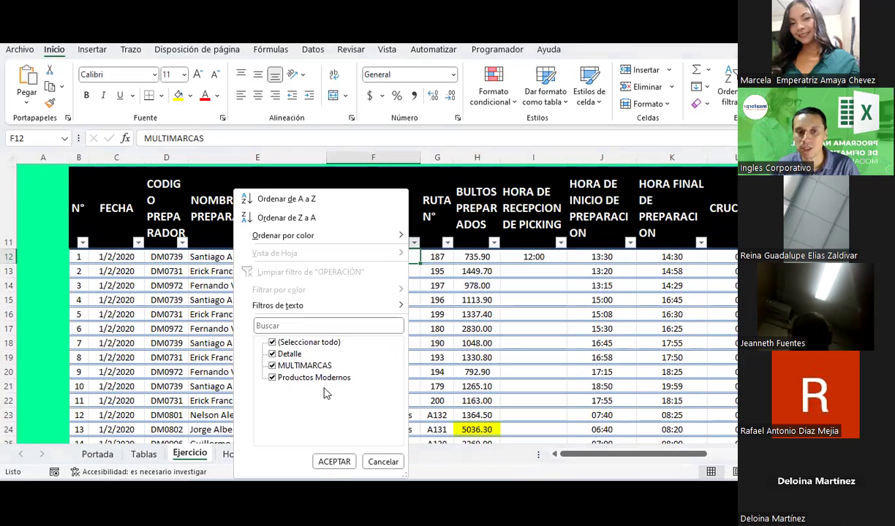
# Step: Dismiss the OPERACIÓN filter list unchanged and select the Productos Modernos cells in rows 24 and 26
pyautogui.press('Escape')
pyautogui.scroll(-1, 393, 263)
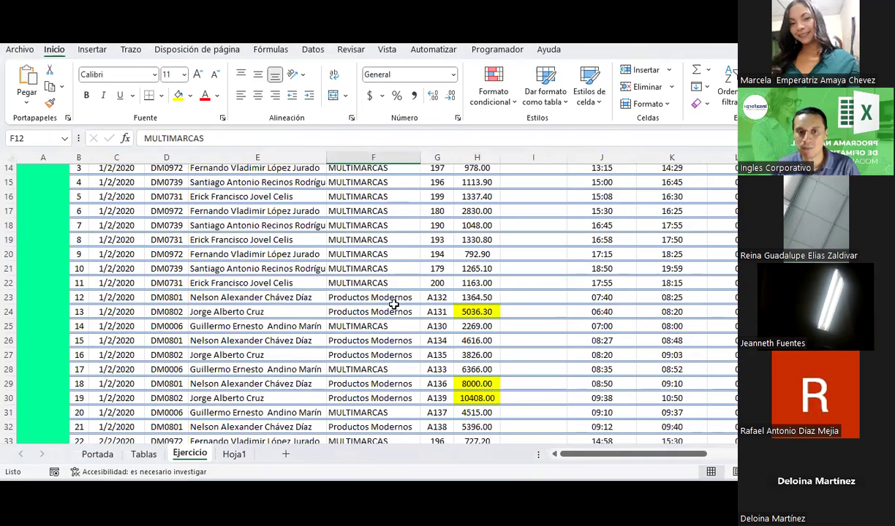
pyautogui.click(395, 310)
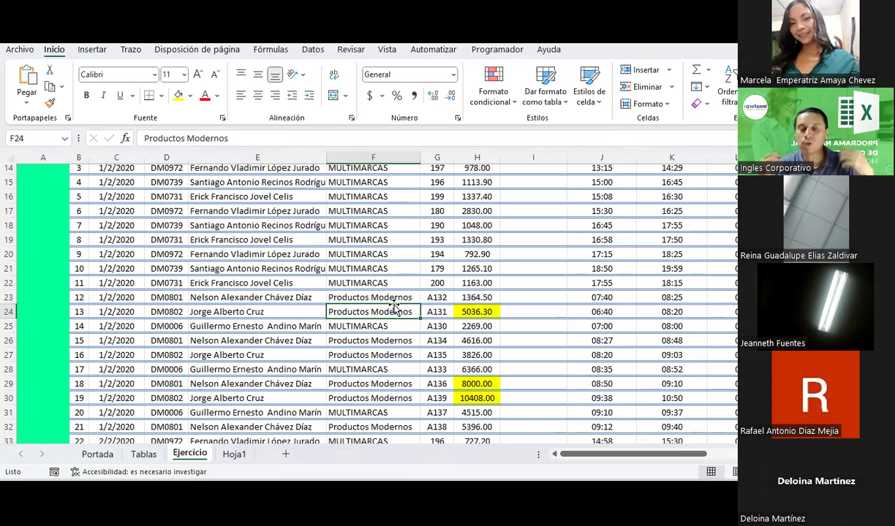
pyautogui.click(377, 339)
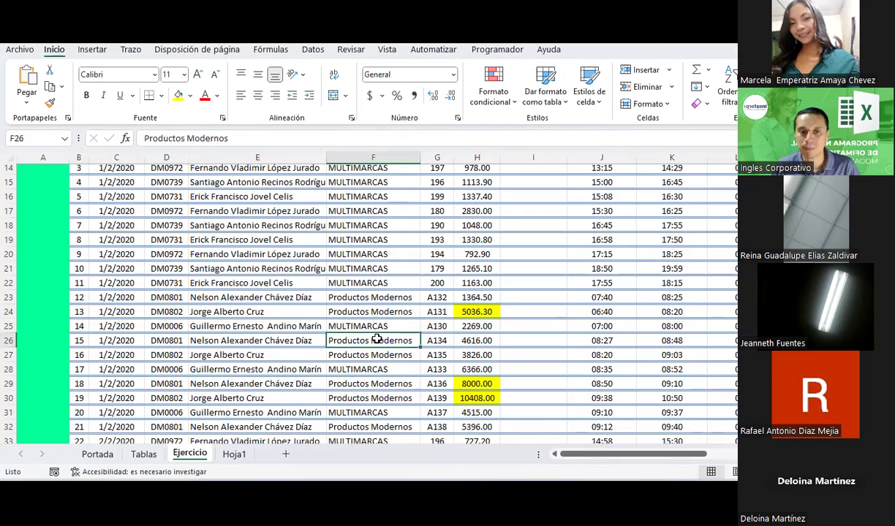
pyautogui.scroll(-3, 377, 338)
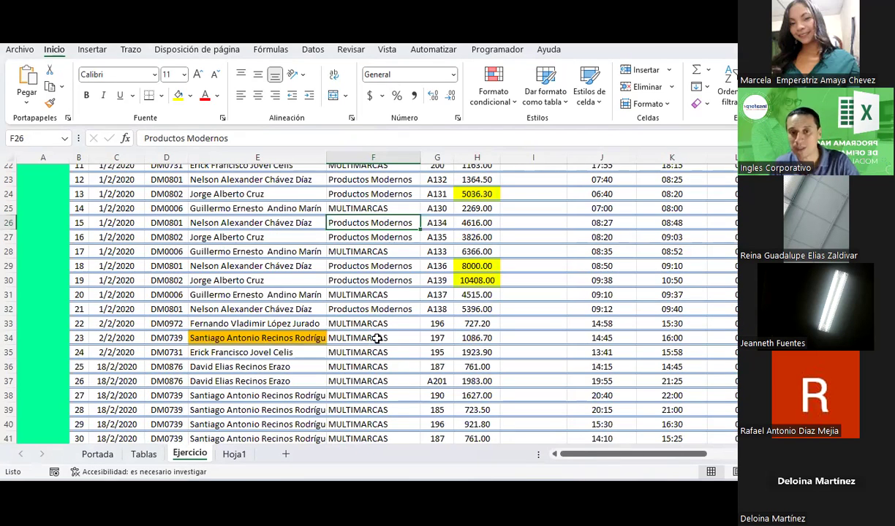
pyautogui.scroll(3, 378, 339)
pyautogui.scroll(3, 377, 339)
pyautogui.scroll(1, 377, 338)
pyautogui.scroll(1, 377, 338)
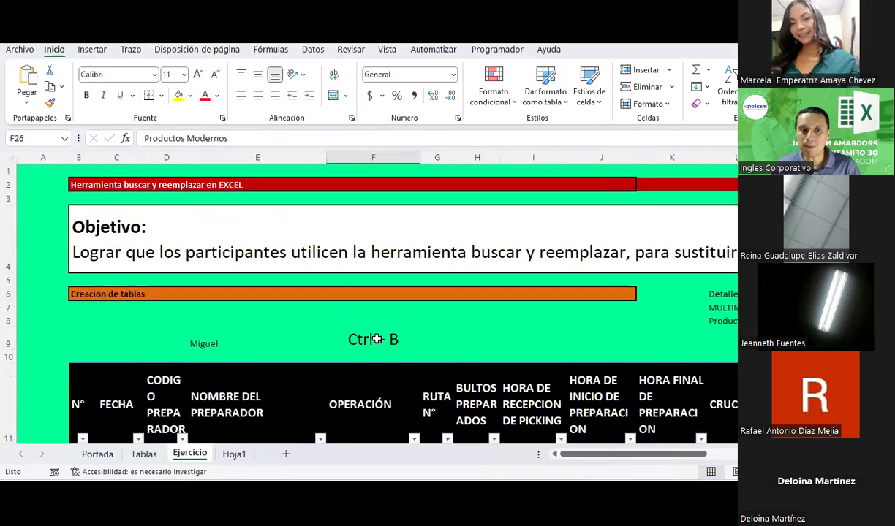
pyautogui.scroll(-2, 377, 338)
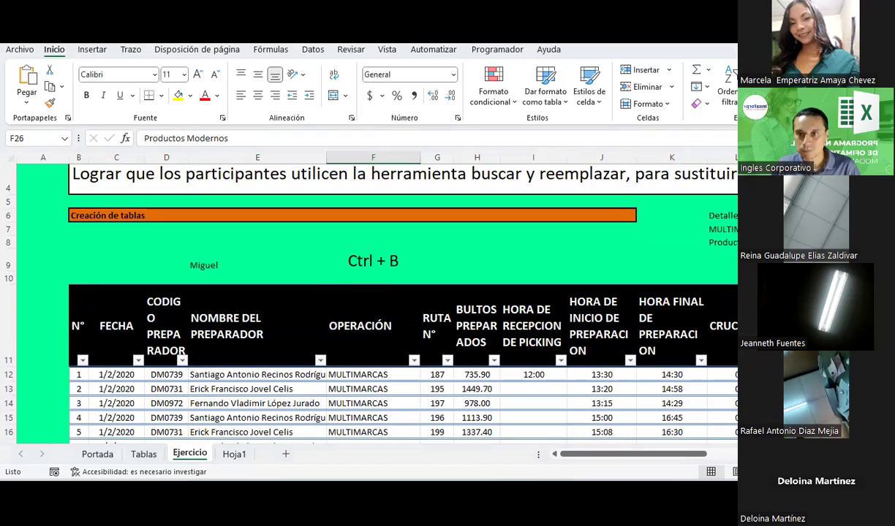
# Step: Open Buscar y reemplazar with Ctrl+B, leaving the search box empty, and select code DM0972 in D20
pyautogui.hotkey('ctrl', 'b')
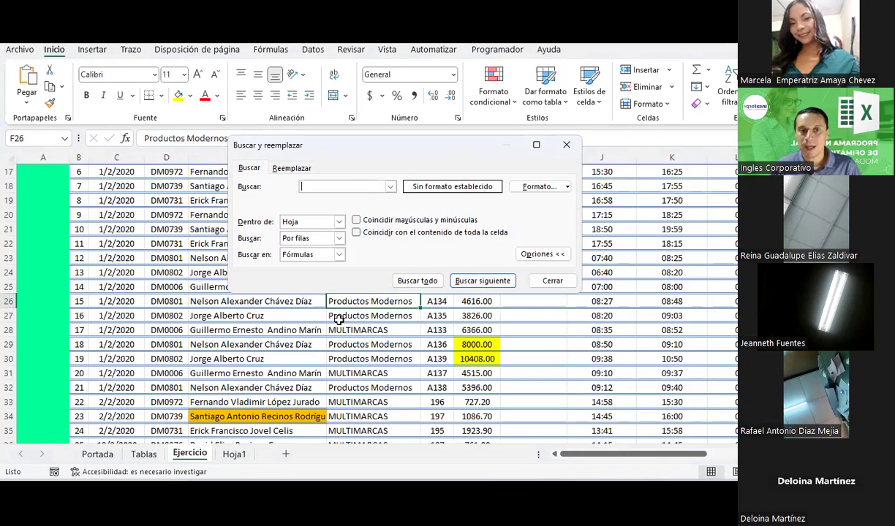
pyautogui.click(395, 188)
pyautogui.click(340, 210)
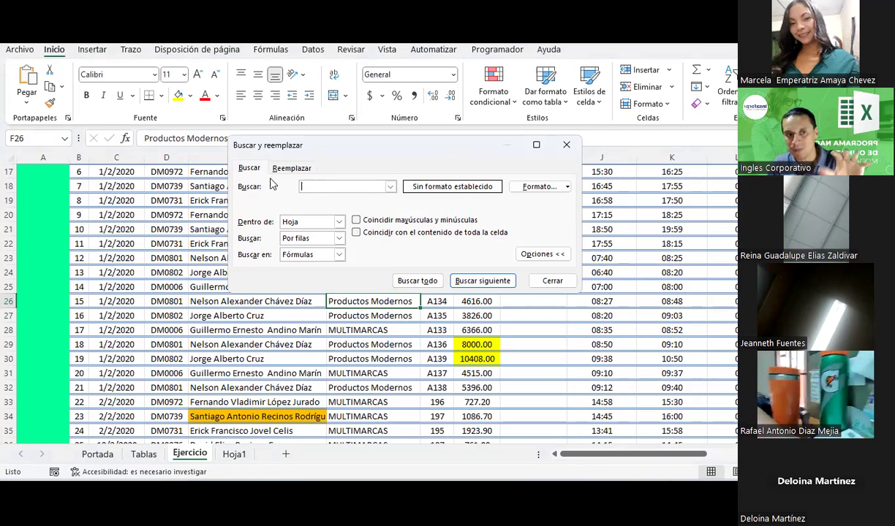
pyautogui.click(175, 212)
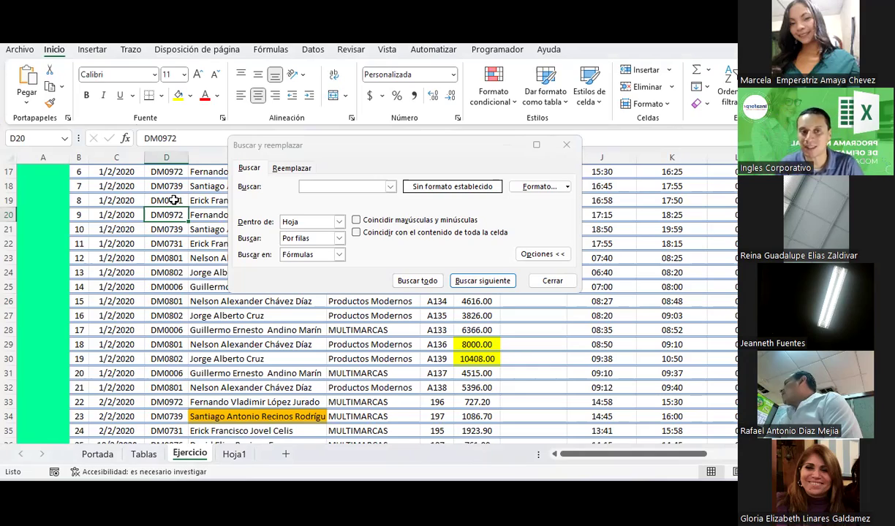
# Step: Select the preparer names E12:E23, reopen Buscar y reemplazar with Ctrl+B and move it right
pyautogui.click(566, 145)
pyautogui.scroll(2, 242, 239)
pyautogui.moveTo(238, 217); pyautogui.dragTo(227, 371)
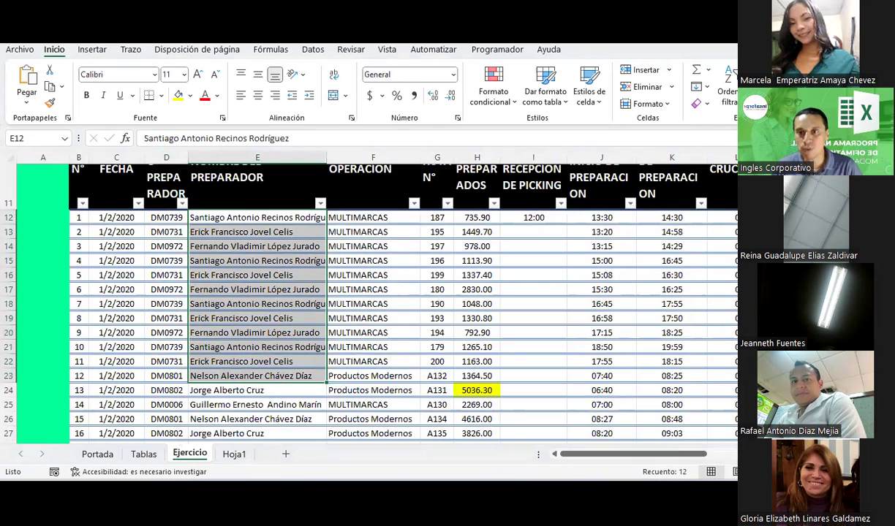
pyautogui.hotkey('ctrl', 'b')
pyautogui.moveTo(372, 172); pyautogui.dragTo(588, 162)
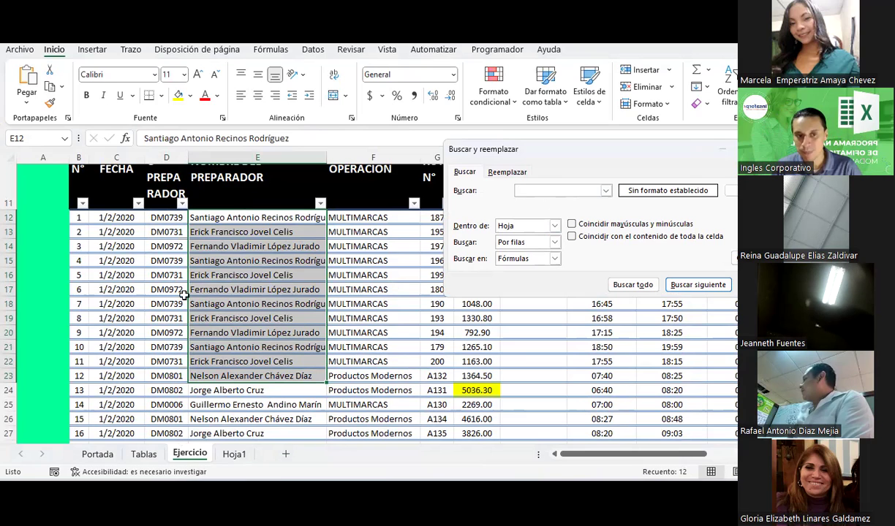
# Step: Search for 'Erick' and step through its matches in E16, E19, E22, E35 and beyond
pyautogui.click(362, 261)
pyautogui.click(551, 191)
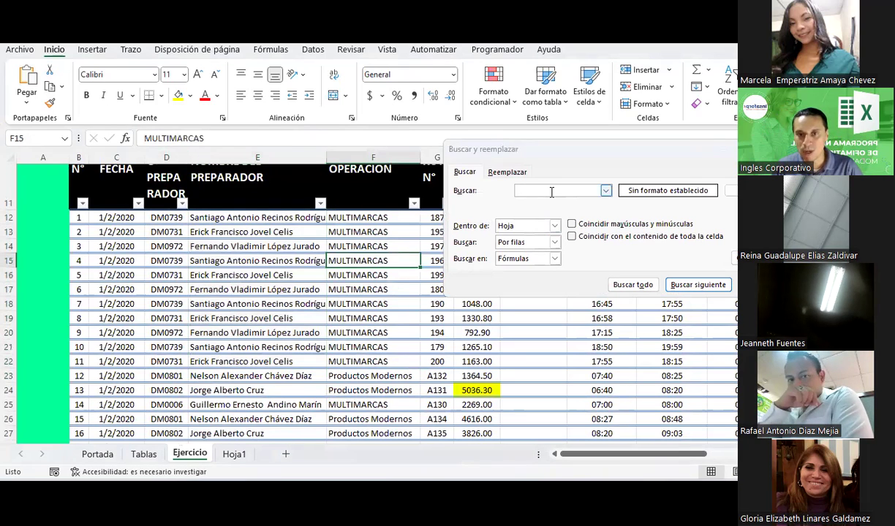
pyautogui.write('Erick')
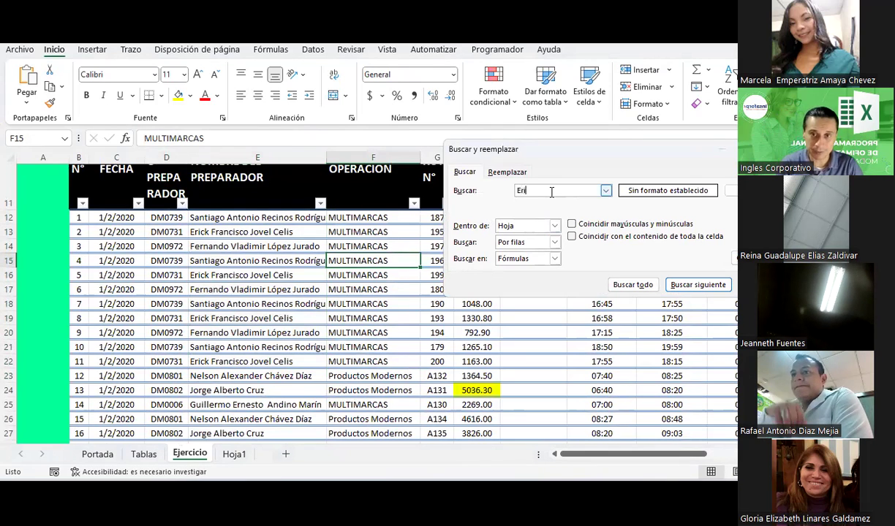
pyautogui.click(700, 285)
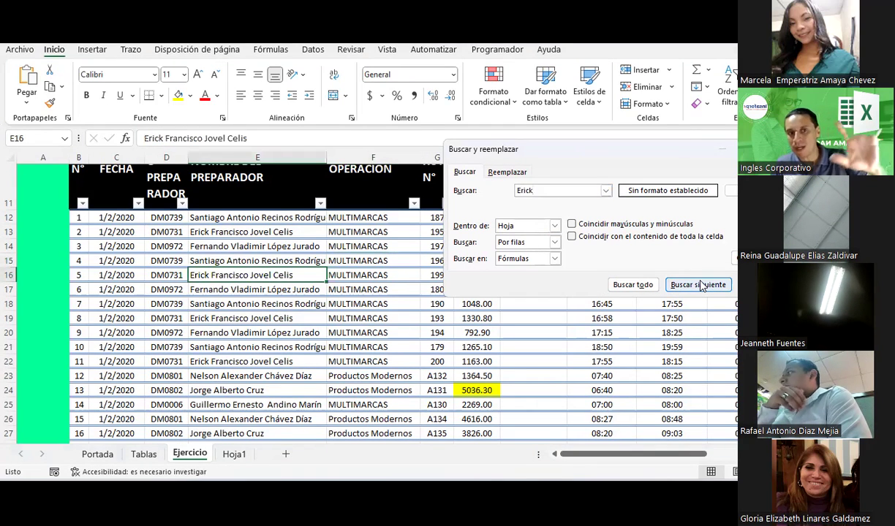
pyautogui.click(699, 285)
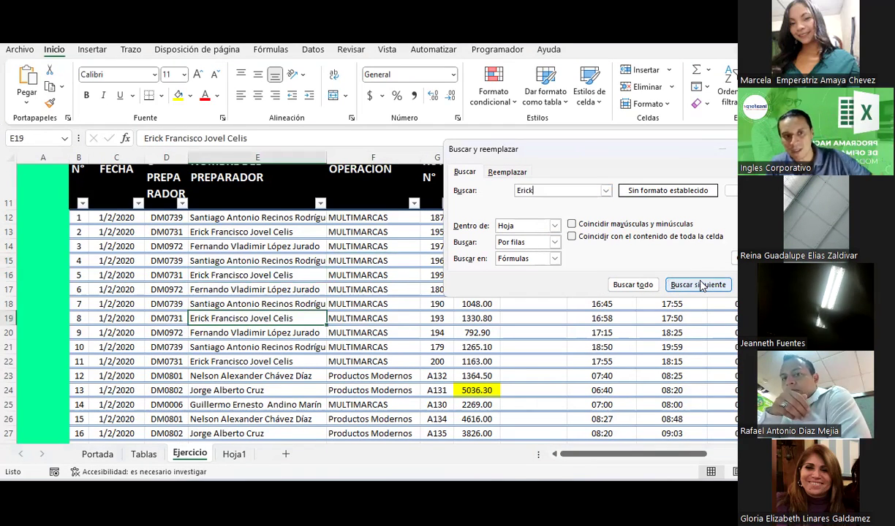
pyautogui.click(700, 285)
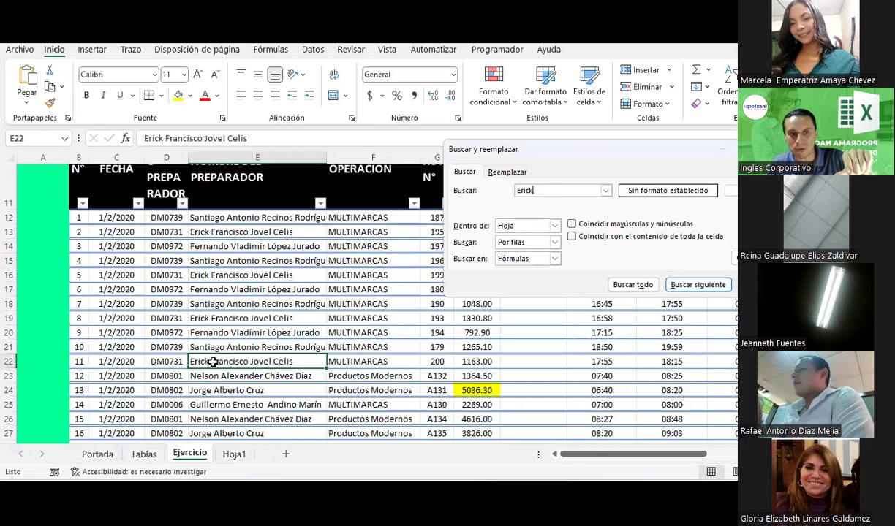
pyautogui.click(687, 285)
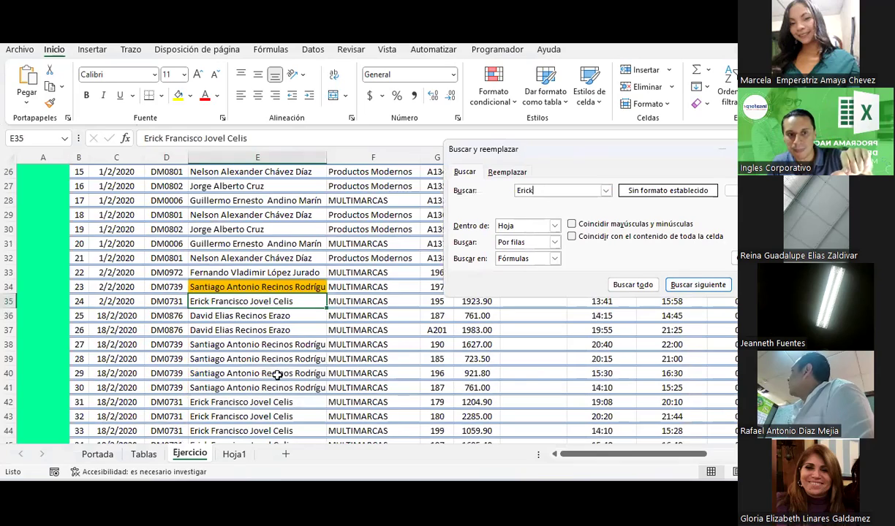
pyautogui.click(683, 284)
# Step: Limit the Erick search to E12:E14 and find its match in E13
pyautogui.scroll(4, 279, 292)
pyautogui.scroll(3, 281, 305)
pyautogui.scroll(-2, 282, 305)
pyautogui.scroll(-1, 271, 289)
pyautogui.moveTo(228, 245); pyautogui.dragTo(219, 290)
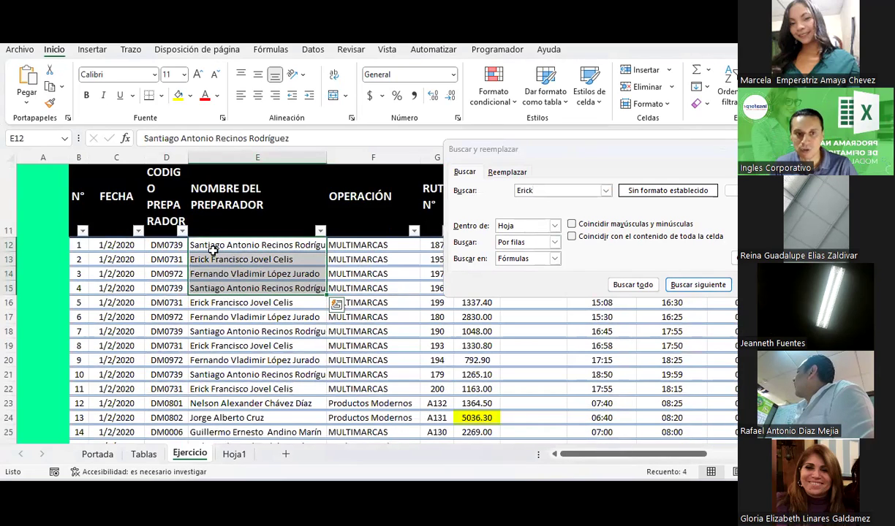
pyautogui.click(698, 285)
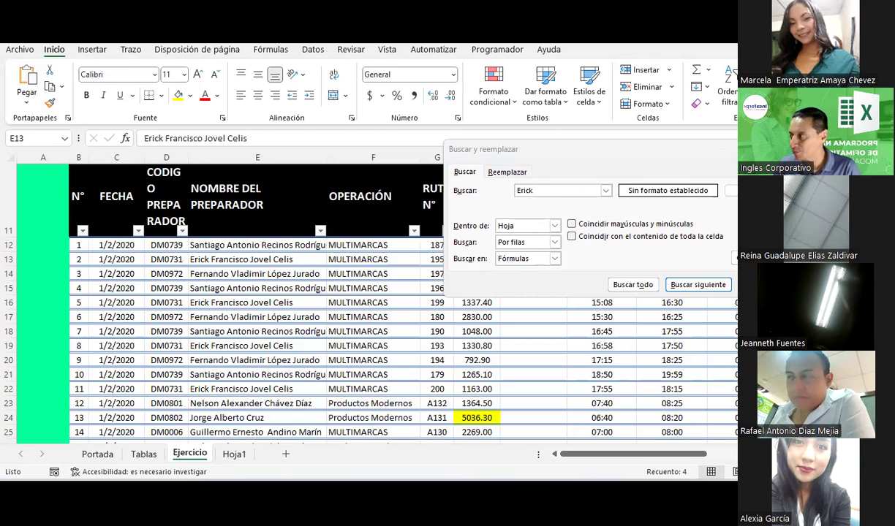
pyautogui.click(293, 317)
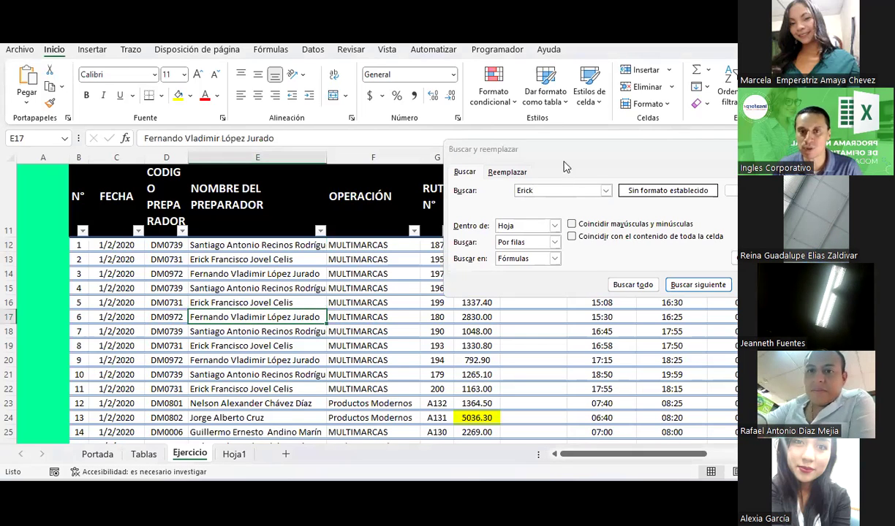
pyautogui.moveTo(532, 155); pyautogui.dragTo(370, 153)
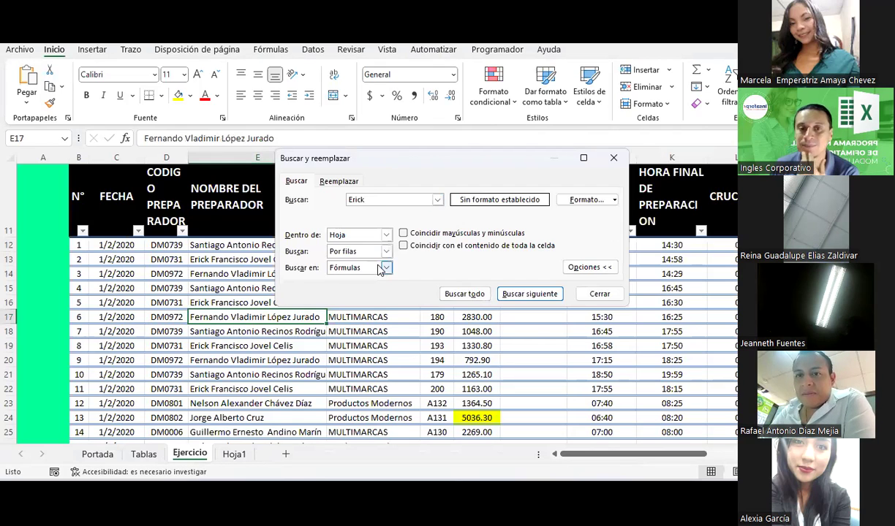
# Step: Change the Dentro de search scope from Hoja to Libro
pyautogui.click(585, 267)
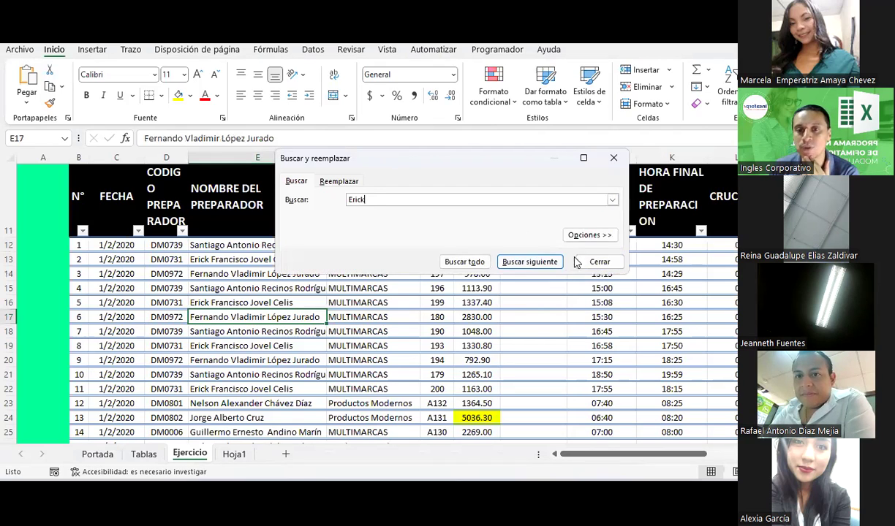
pyautogui.click(585, 236)
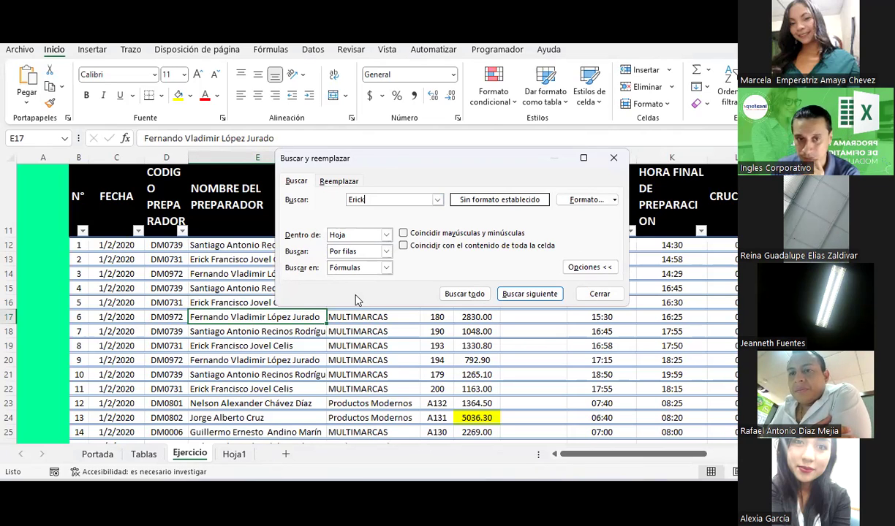
pyautogui.click(385, 235)
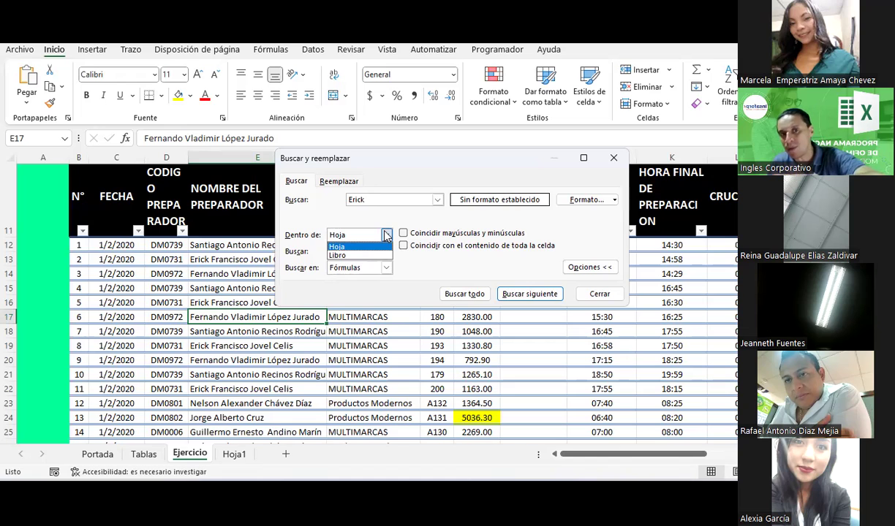
pyautogui.click(353, 248)
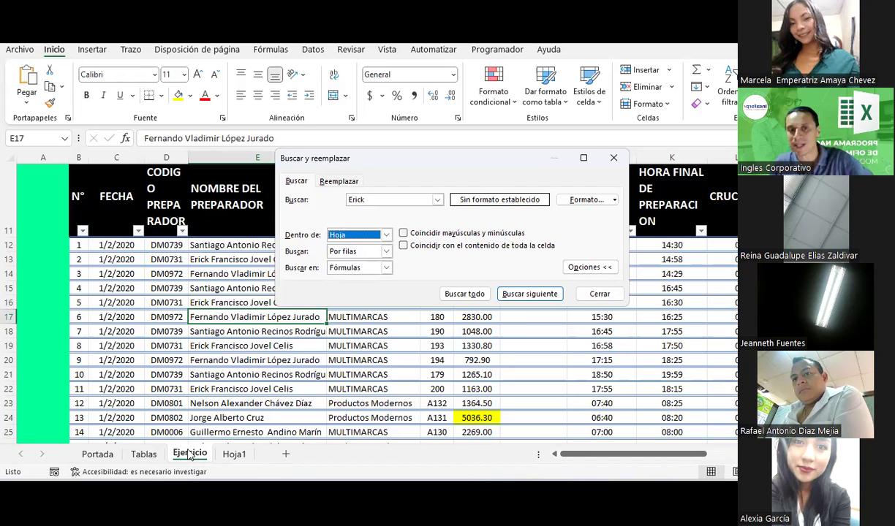
pyautogui.click(381, 238)
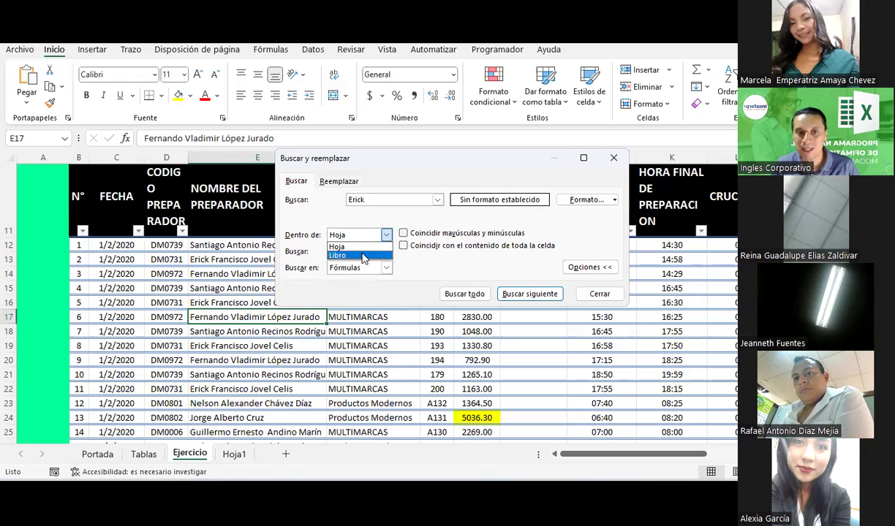
pyautogui.click(363, 253)
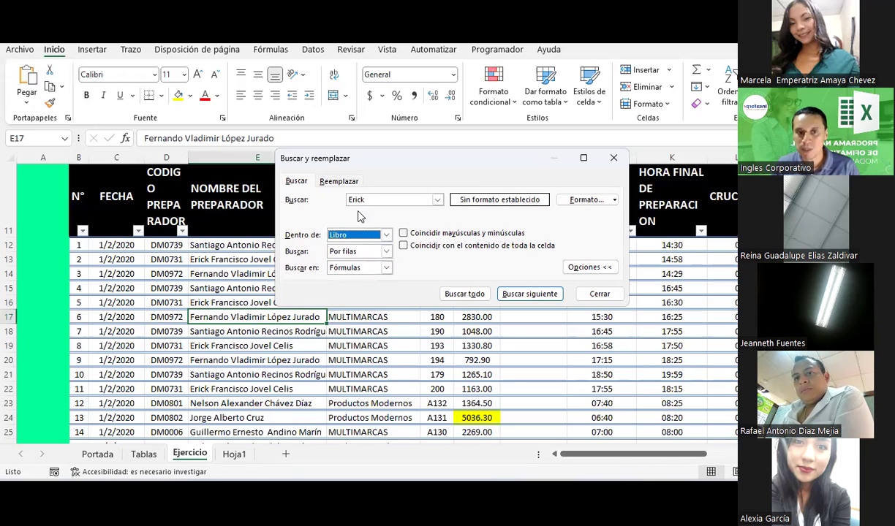
pyautogui.click(347, 342)
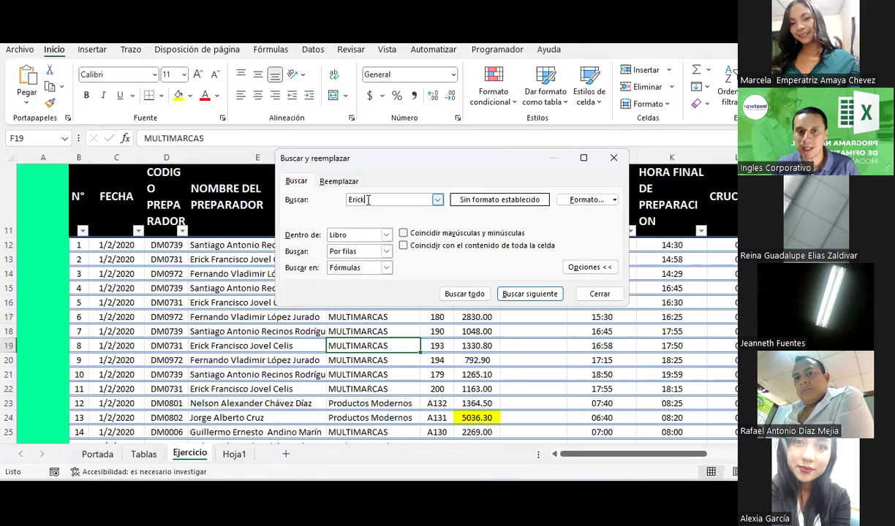
# Step: On Hoja1, enter 'Erick' in cell C20 below Miguel
pyautogui.click(236, 454)
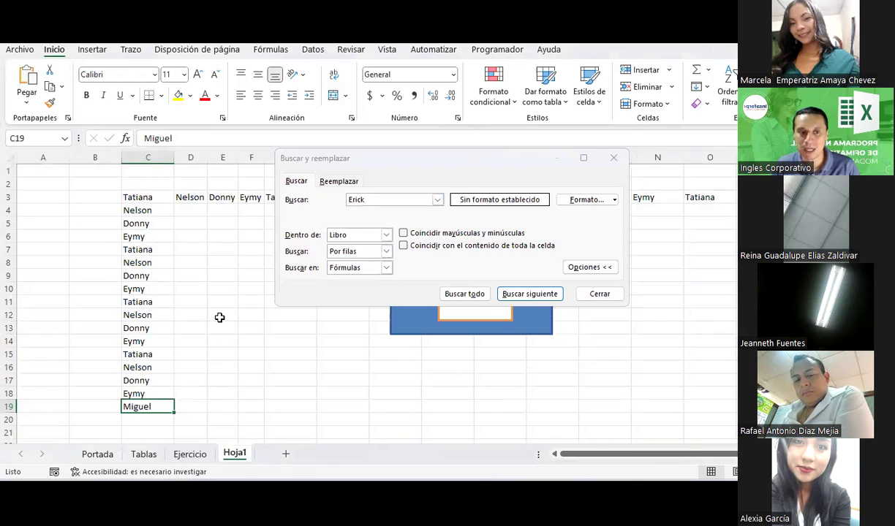
pyautogui.click(163, 421)
pyautogui.write('eric')
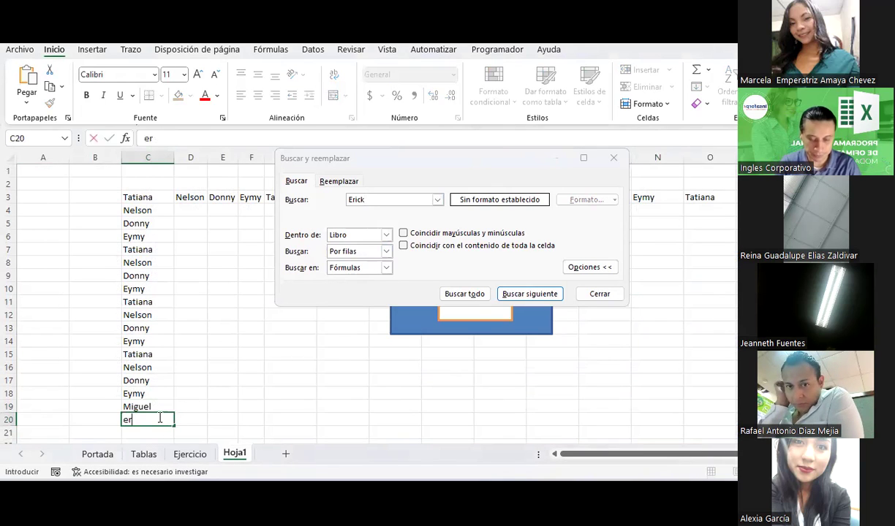
pyautogui.press('BackSpace')
pyautogui.press('BackSpace')
pyautogui.press('BackSpace')
pyautogui.write('eri')
pyautogui.press('BackSpace')
pyautogui.press('BackSpace')
pyautogui.press('BackSpace')
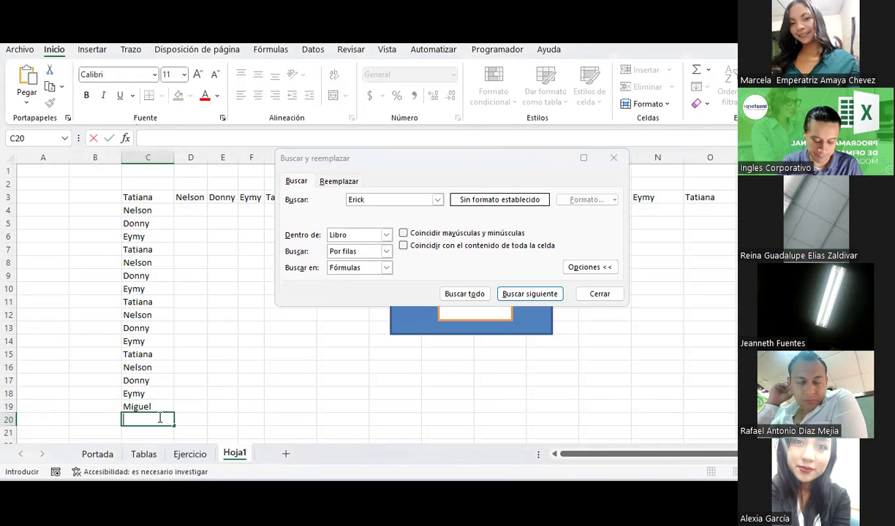
pyautogui.write('Erick')
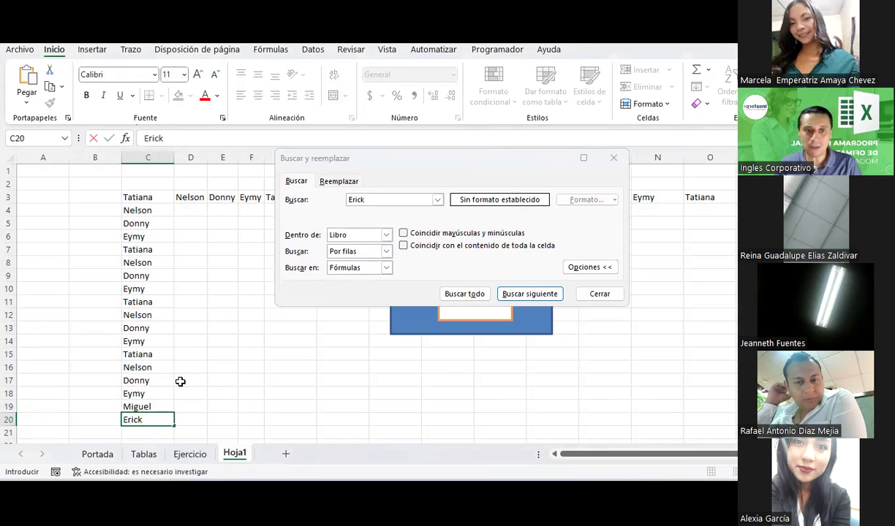
pyautogui.click(180, 382)
# Step: Check Miguel in C19 and Erick in C20, then return to the Ejercicio sheet
pyautogui.click(137, 410)
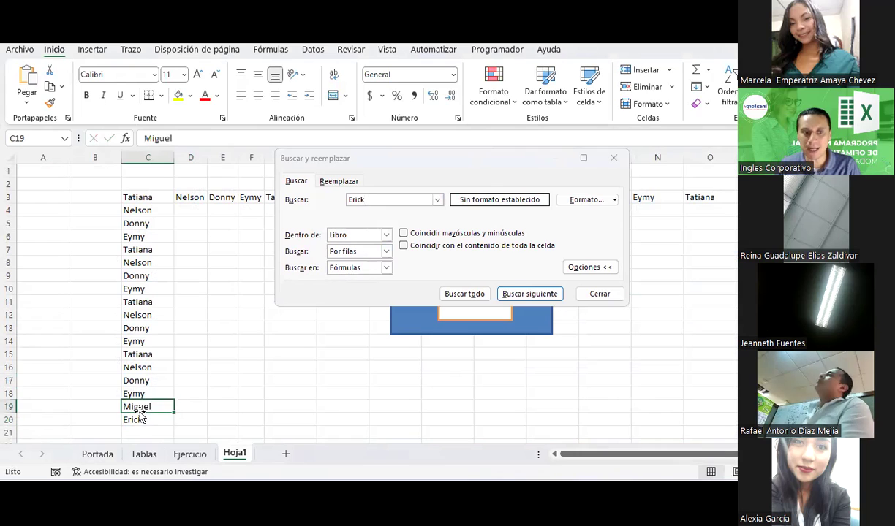
pyautogui.click(147, 419)
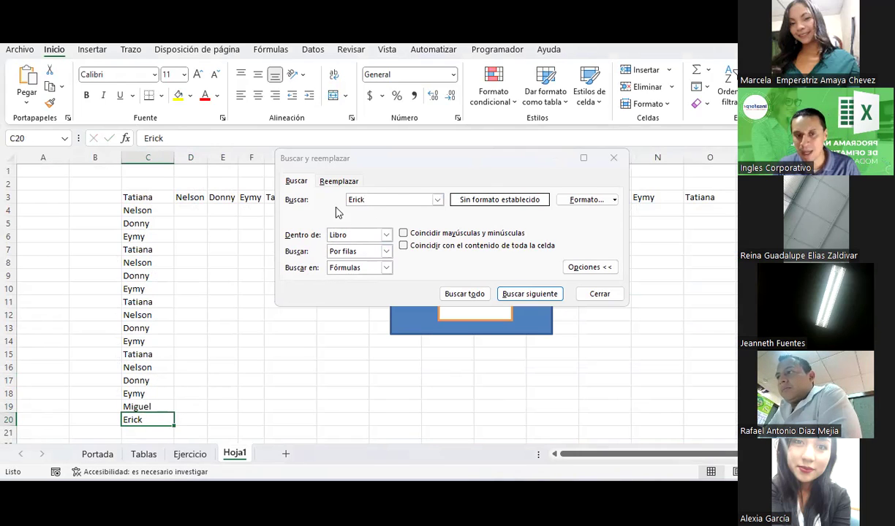
pyautogui.click(190, 451)
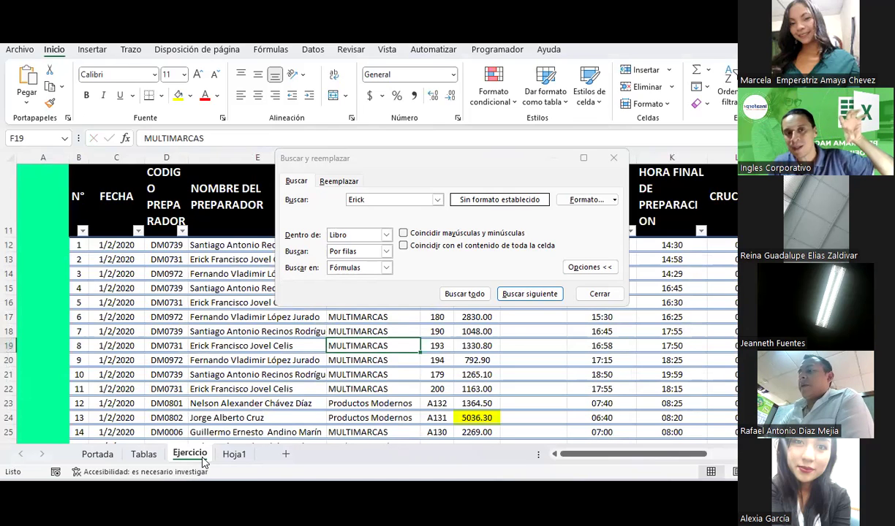
# Step: Set Dentro de to Hoja and keep Buscar as Por filas
pyautogui.click(366, 234)
pyautogui.click(367, 251)
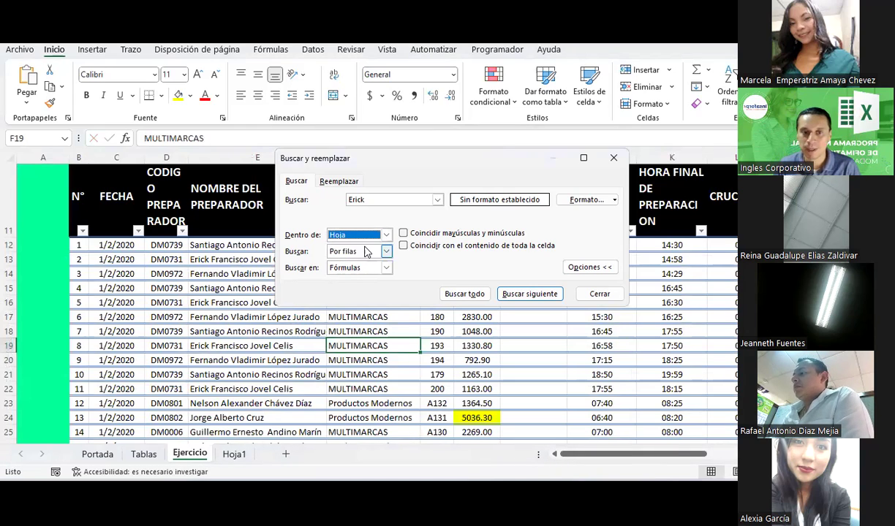
pyautogui.click(388, 252)
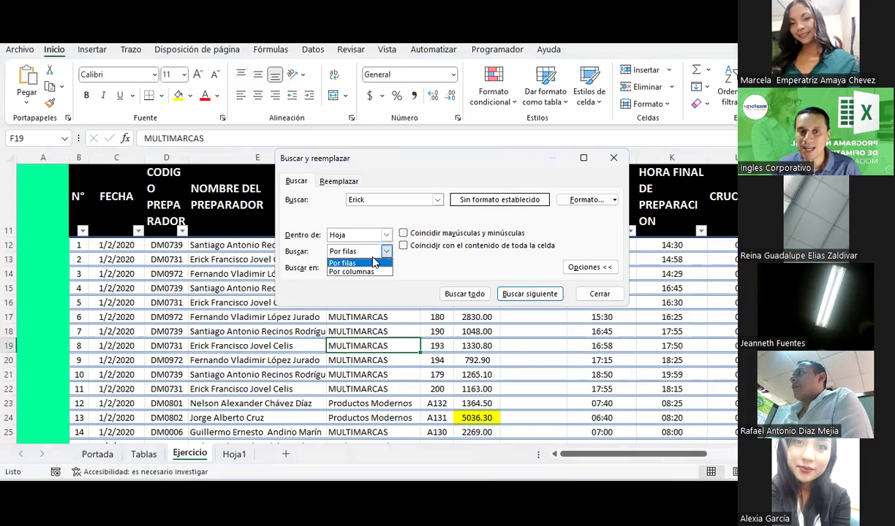
pyautogui.click(354, 264)
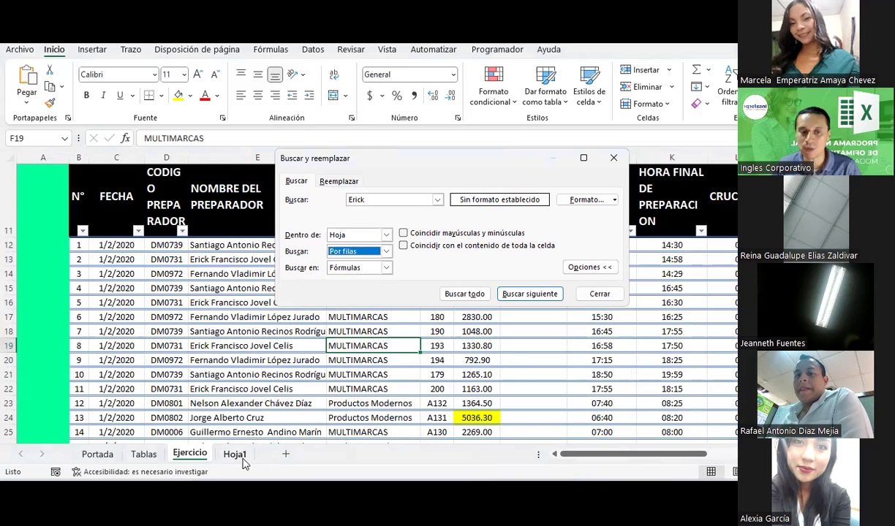
# Step: On Hoja1, move the search window aside and select the names across row 3
pyautogui.click(235, 454)
pyautogui.click(373, 163)
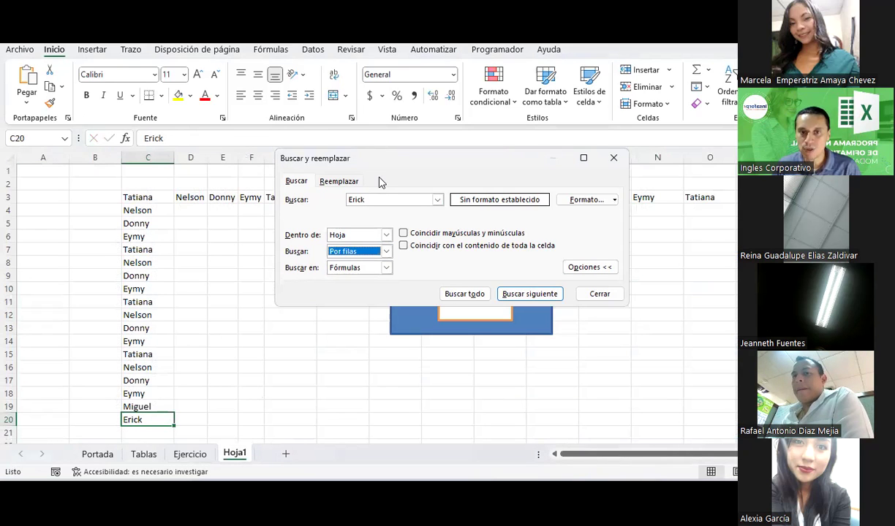
pyautogui.moveTo(380, 163); pyautogui.dragTo(483, 330)
pyautogui.moveTo(135, 197)
pyautogui.mouseDown()
pyautogui.moveTo(731, 210)
pyautogui.moveTo(731, 197)
pyautogui.mouseUp()
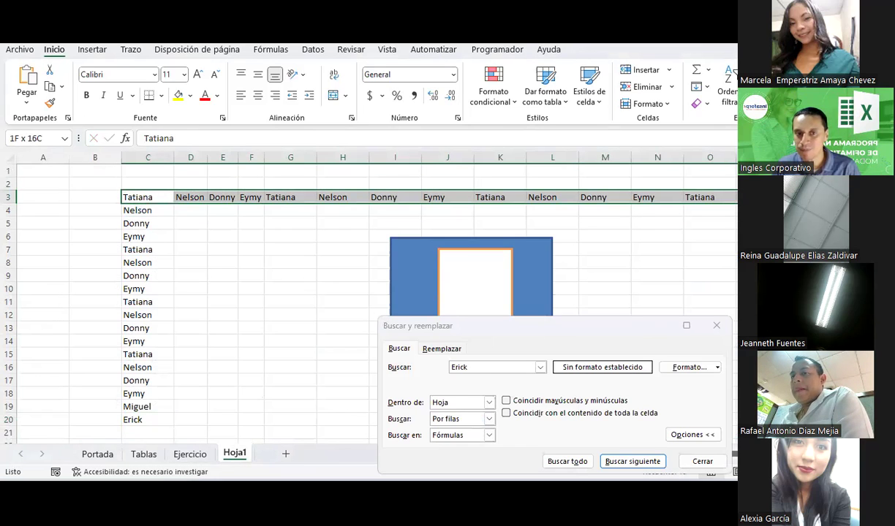
# Step: Walk down the column C names from Tatiana in C3 to Eymy in C14
pyautogui.moveTo(133, 197); pyautogui.dragTo(142, 416)
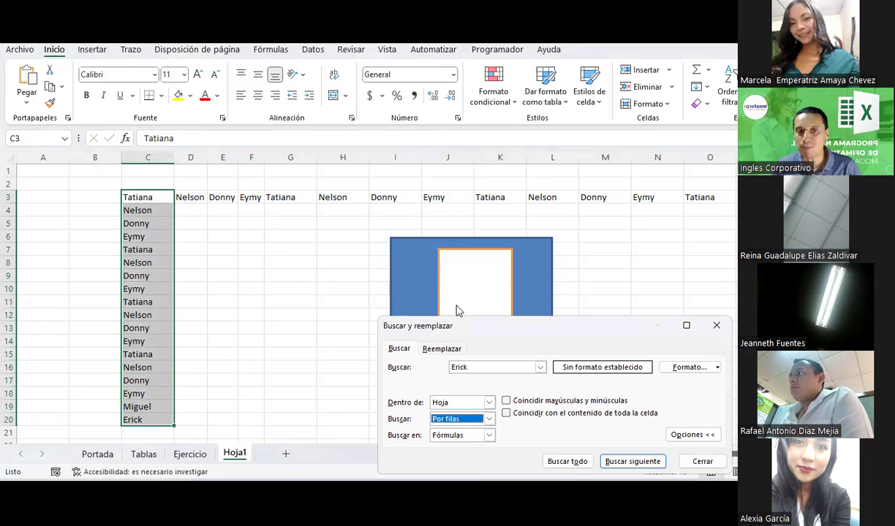
pyautogui.click(150, 198)
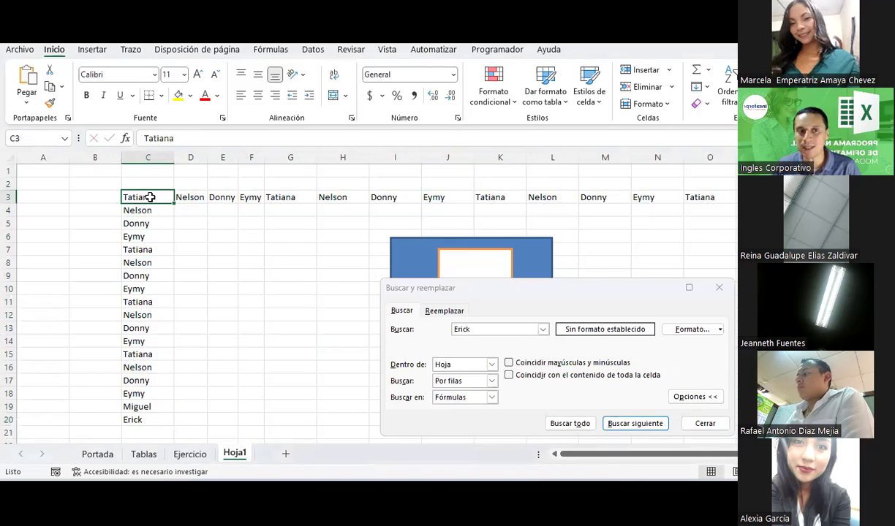
pyautogui.click(146, 211)
pyautogui.click(143, 224)
pyautogui.click(142, 237)
pyautogui.click(147, 251)
pyautogui.click(145, 264)
pyautogui.click(145, 276)
pyautogui.click(145, 288)
pyautogui.click(144, 302)
pyautogui.click(144, 315)
pyautogui.click(143, 328)
pyautogui.click(125, 343)
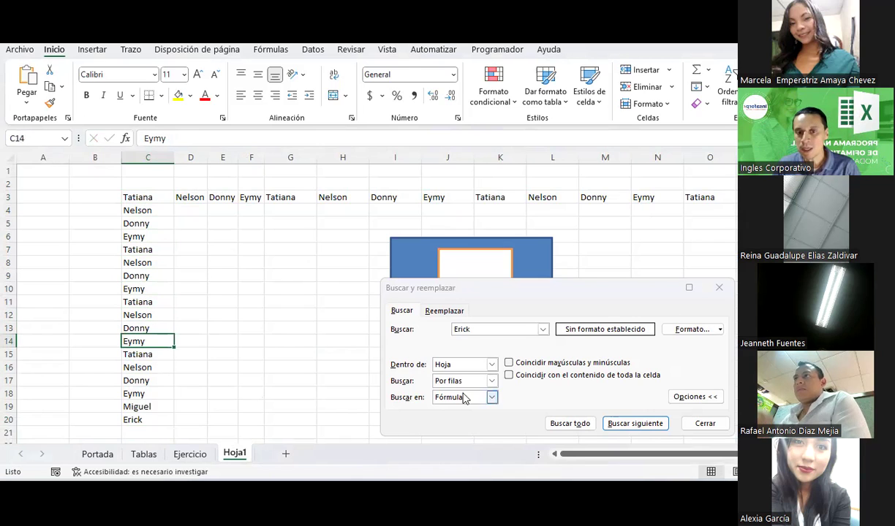
# Step: Switch the search order to Por columnas and step across row 3 to Nelson in H3
pyautogui.click(491, 381)
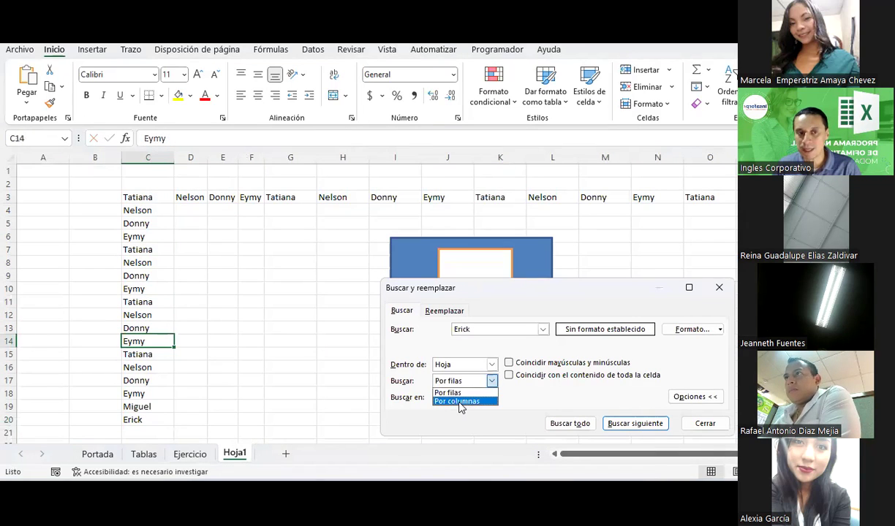
pyautogui.click(459, 402)
pyautogui.click(142, 198)
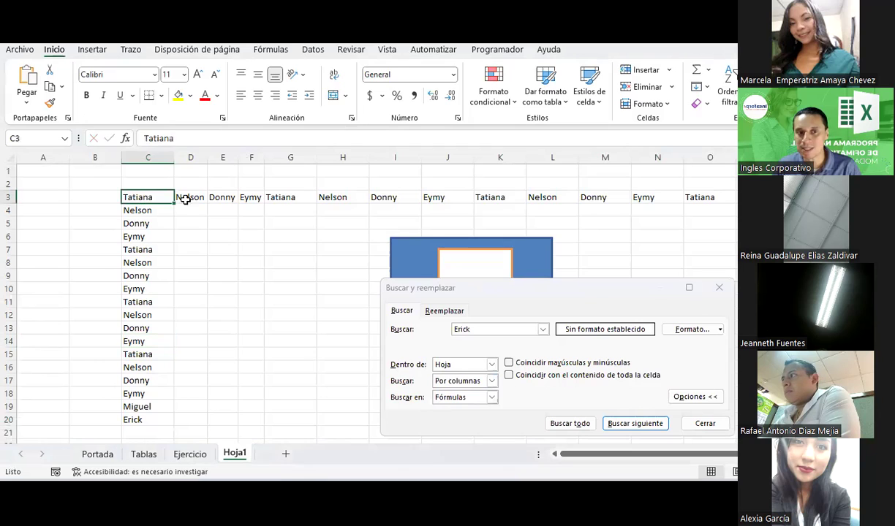
pyautogui.click(189, 198)
pyautogui.click(223, 197)
pyautogui.click(250, 197)
pyautogui.click(303, 203)
pyautogui.click(338, 200)
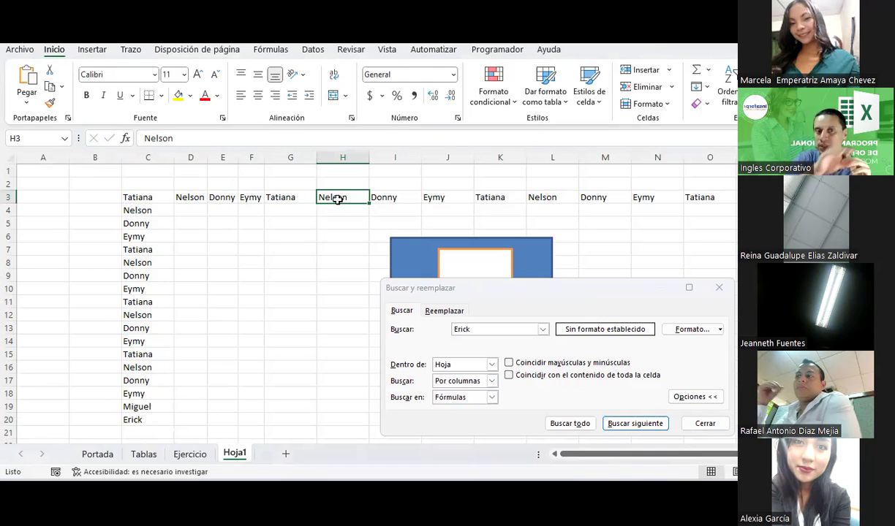
# Step: Select rows 2–3 across the names, then Tatiana, Nelson and Donny in C3:C5
pyautogui.click(139, 188)
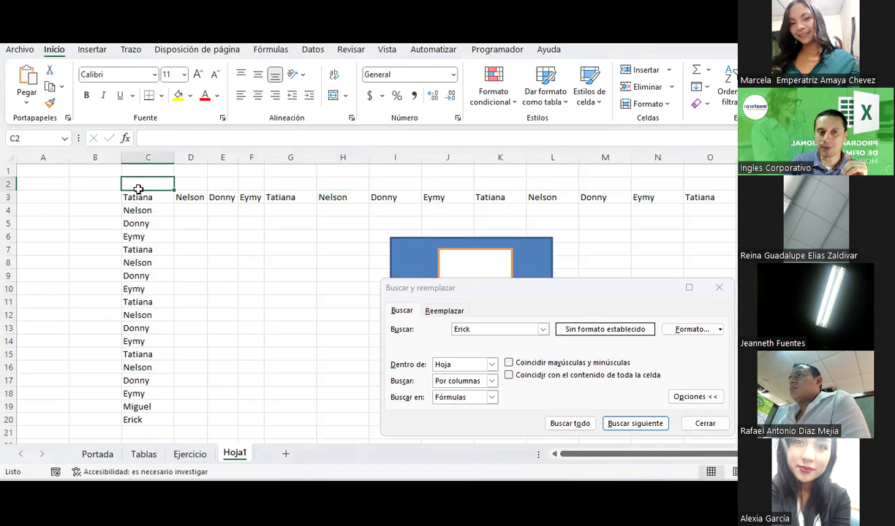
pyautogui.moveTo(146, 184); pyautogui.dragTo(735, 196)
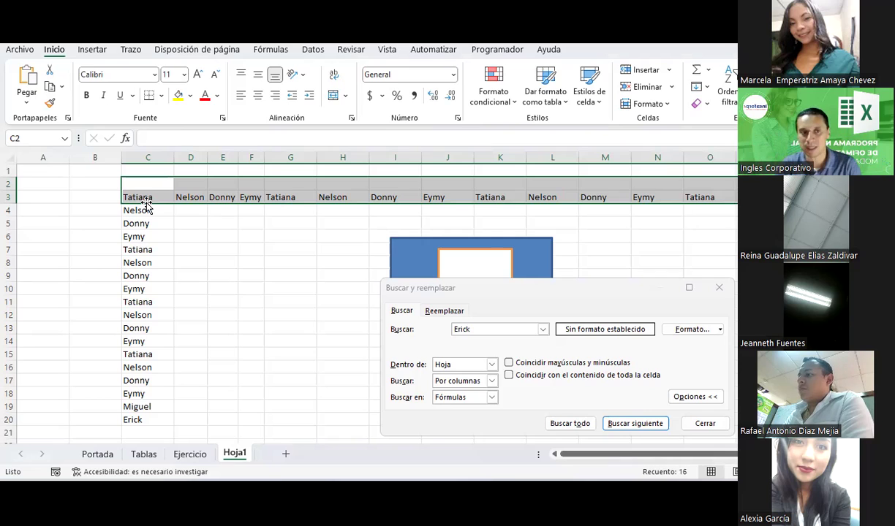
pyautogui.click(206, 276)
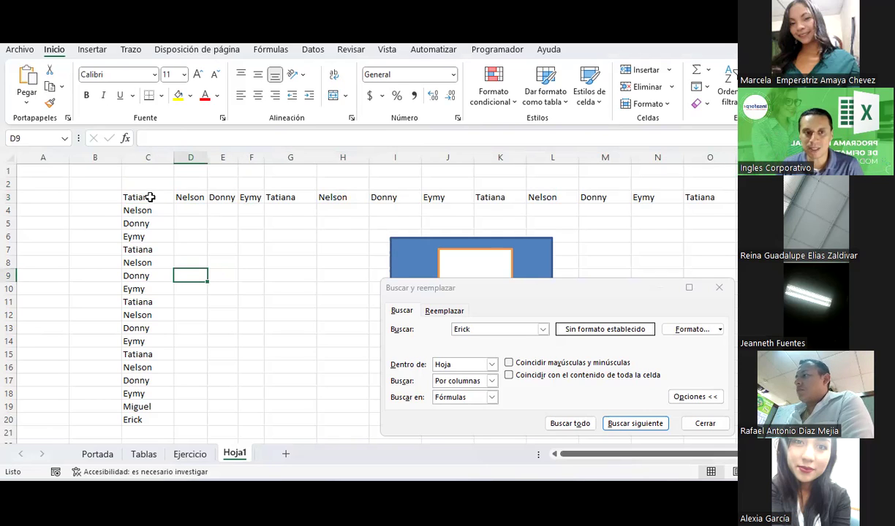
pyautogui.click(149, 196)
pyautogui.click(145, 211)
pyautogui.click(136, 224)
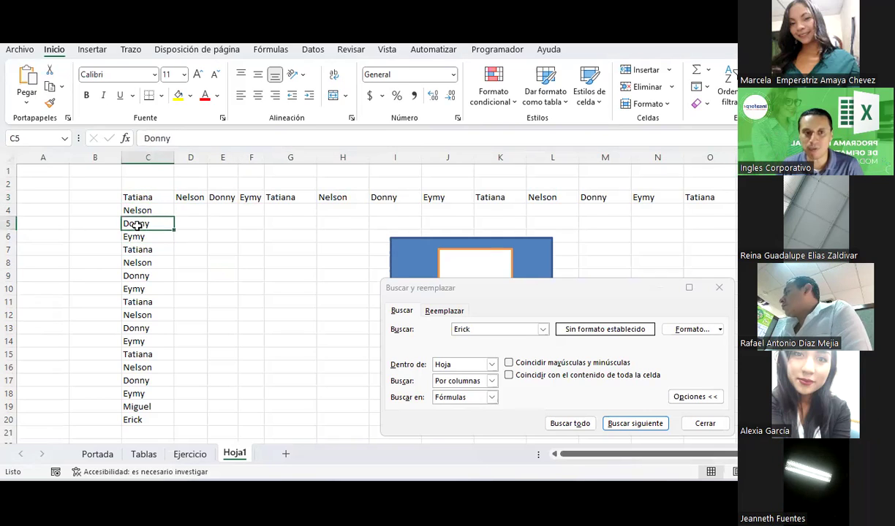
# Step: Keep Por columnas as the search order and return to the Ejercicio sheet
pyautogui.click(492, 381)
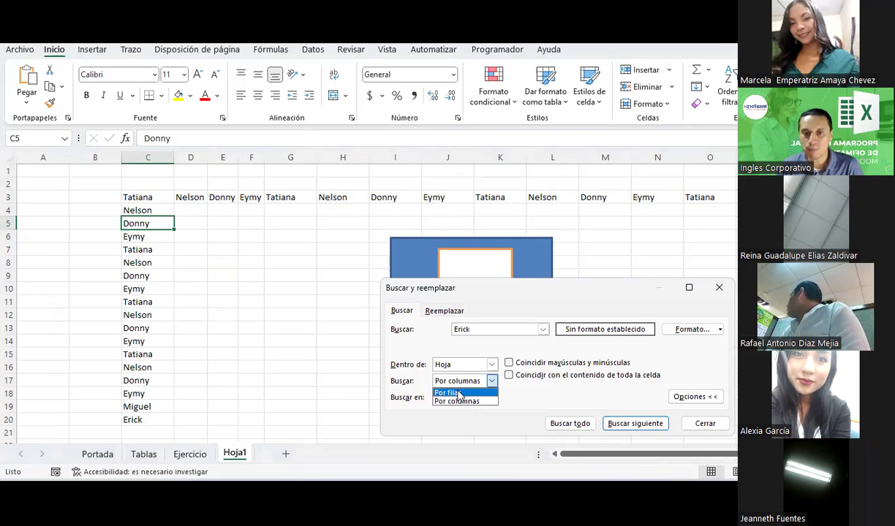
pyautogui.click(490, 383)
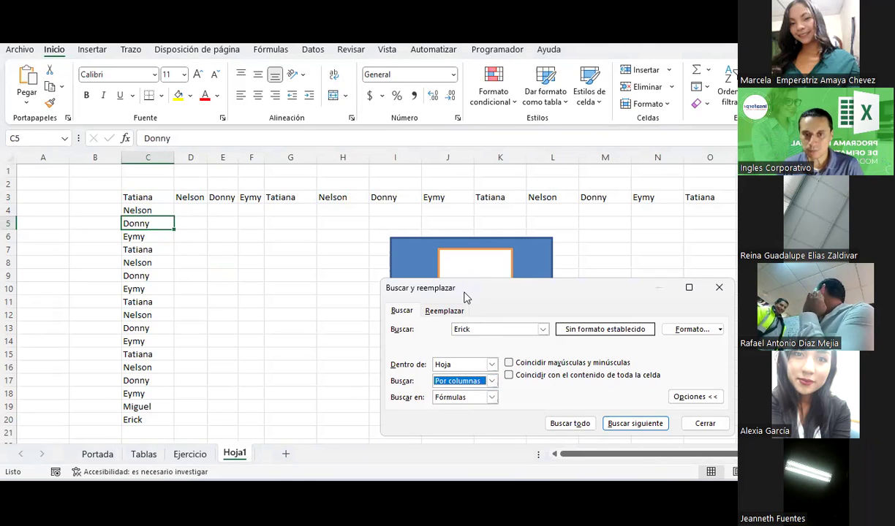
pyautogui.moveTo(463, 292); pyautogui.dragTo(362, 144)
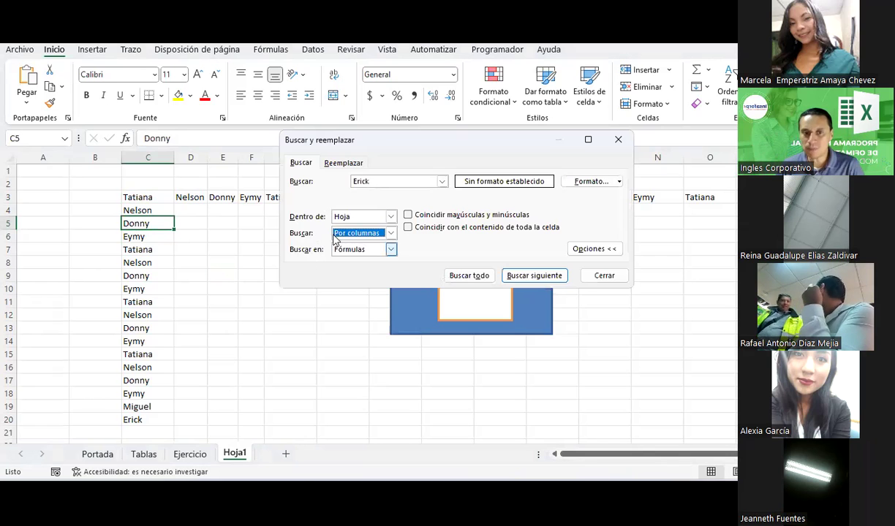
pyautogui.click(190, 454)
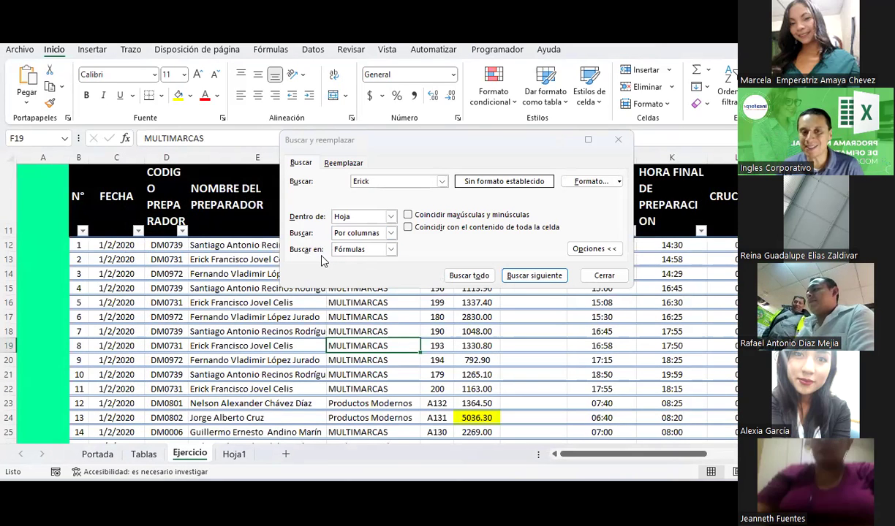
# Step: Keep Buscar en on Fórmulas and inspect the preparation time formula in O13
pyautogui.click(392, 250)
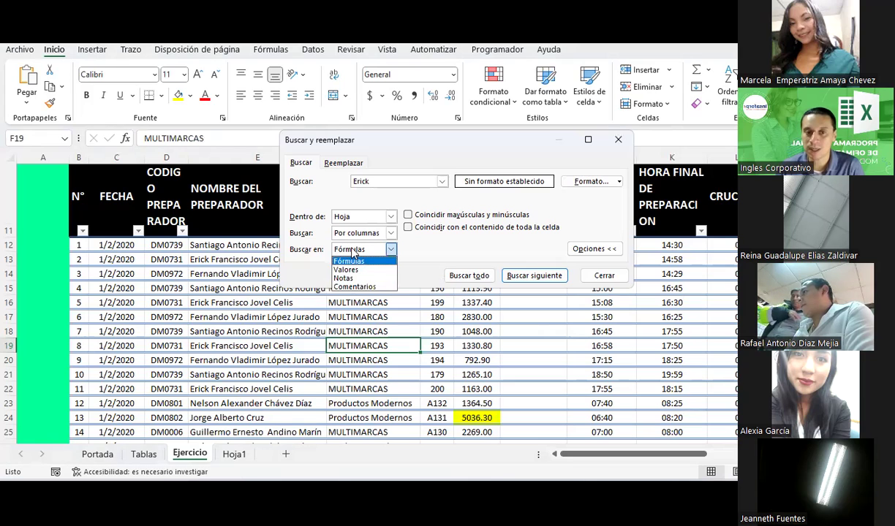
pyautogui.click(296, 263)
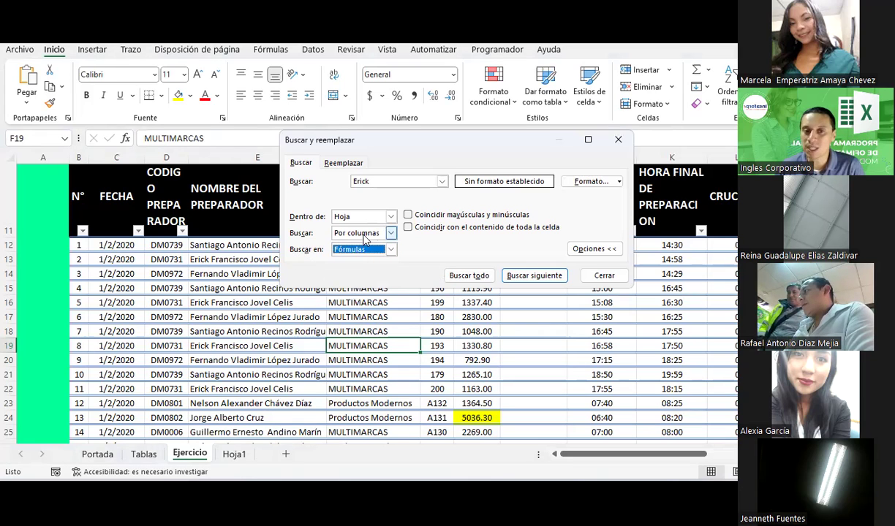
pyautogui.click(375, 181)
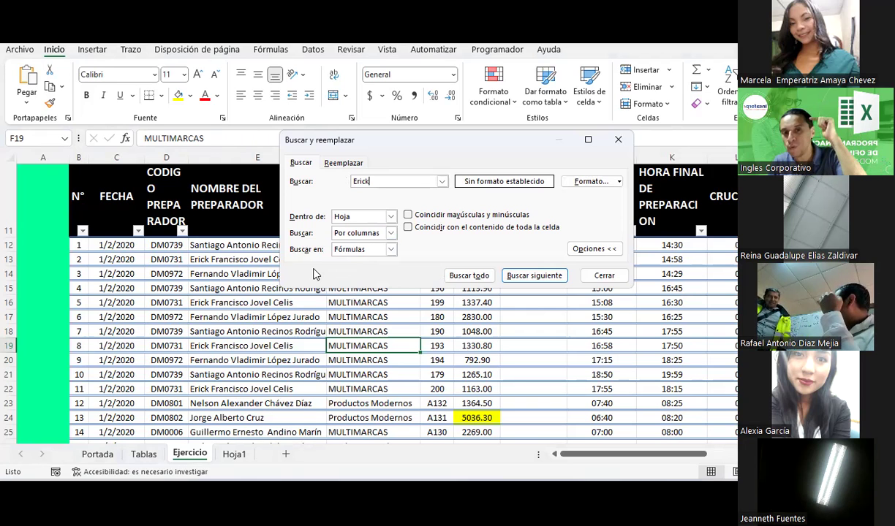
pyautogui.moveTo(499, 140); pyautogui.dragTo(391, 205)
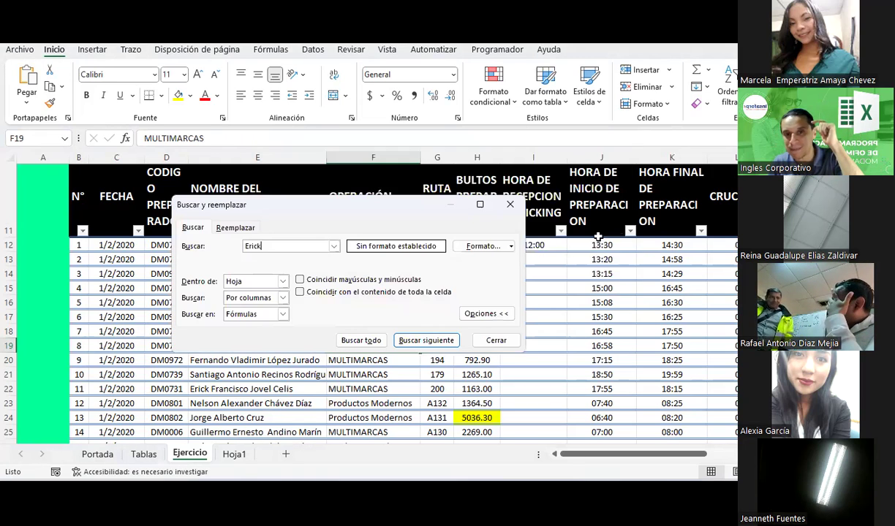
pyautogui.click(625, 245)
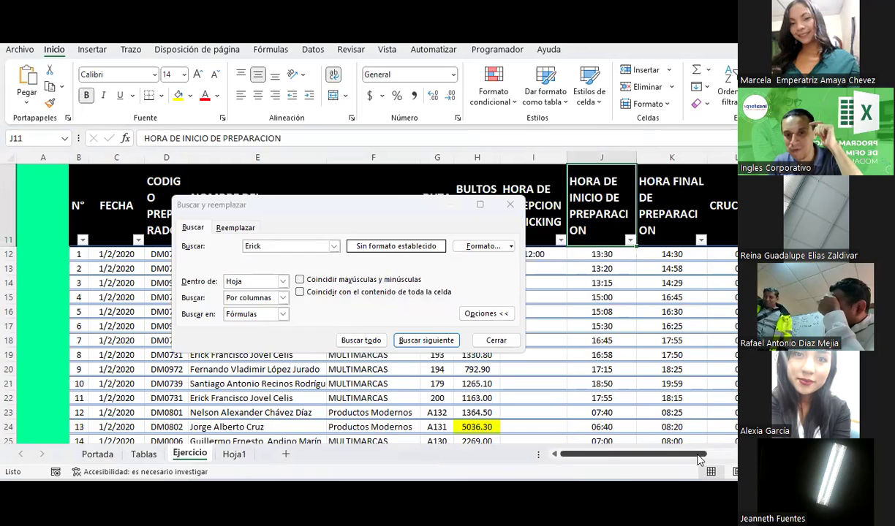
pyautogui.hscroll(3, 702, 292)
pyautogui.click(702, 263)
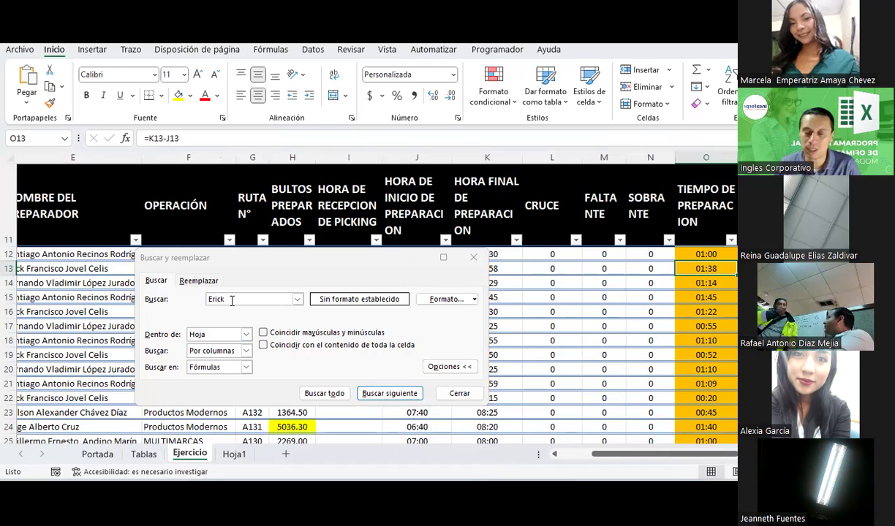
# Step: Set Buscar en to Valores and inspect cells I12, H12, F13, O13 and O16
pyautogui.click(248, 369)
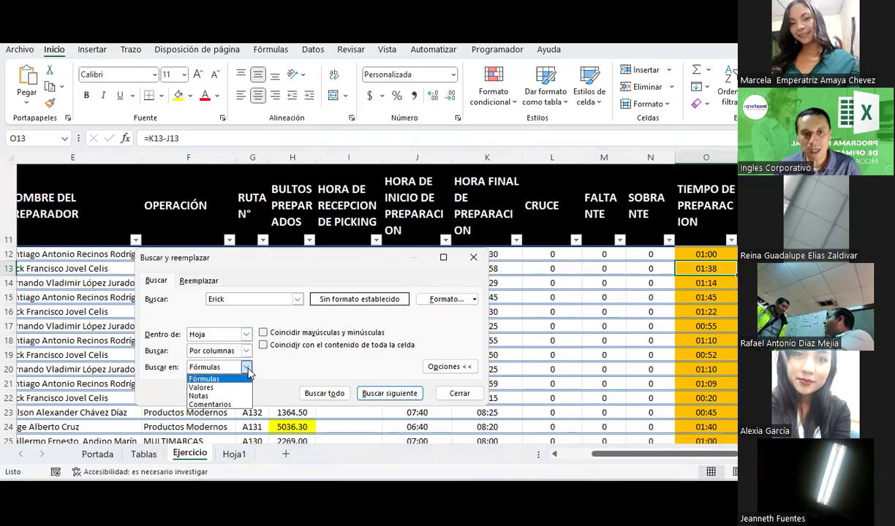
pyautogui.click(226, 386)
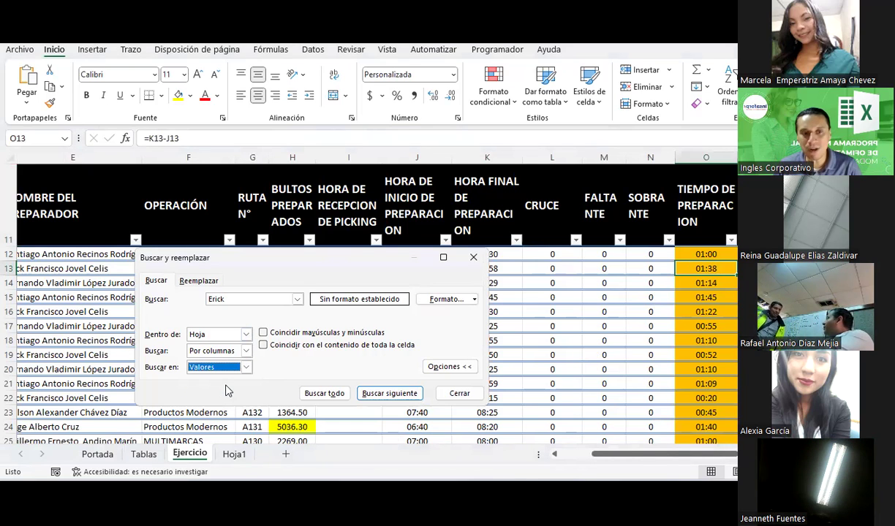
pyautogui.moveTo(364, 258); pyautogui.dragTo(443, 332)
pyautogui.click(351, 253)
pyautogui.click(297, 254)
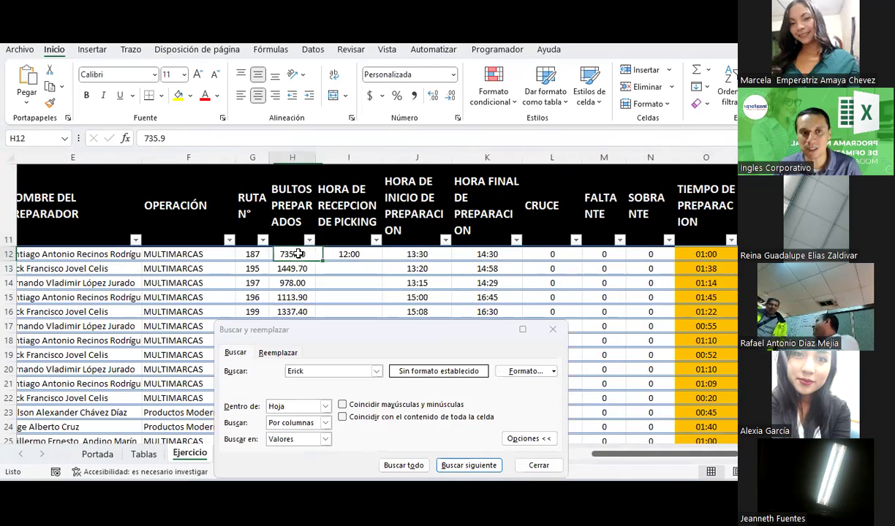
pyautogui.click(214, 269)
pyautogui.click(200, 270)
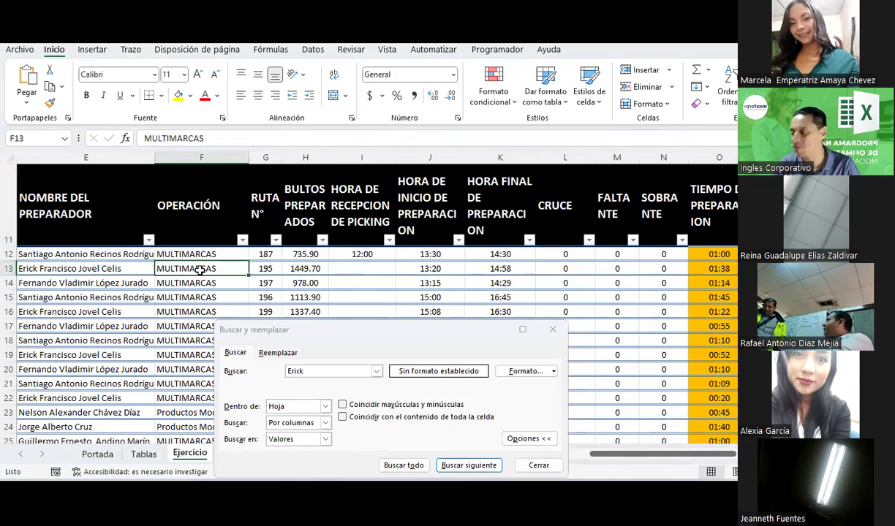
pyautogui.click(731, 269)
pyautogui.click(728, 297)
pyautogui.click(731, 313)
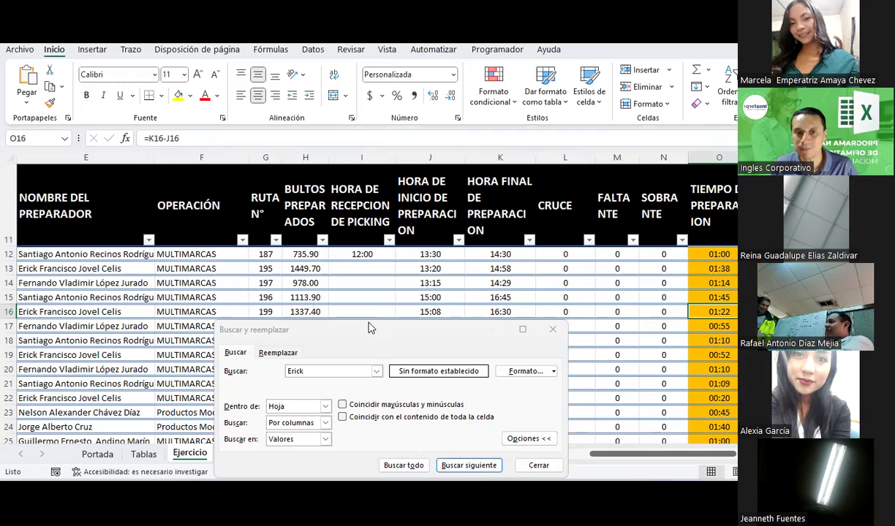
# Step: Set Buscar en to Comentarios
pyautogui.moveTo(369, 328); pyautogui.dragTo(511, 133)
pyautogui.click(466, 244)
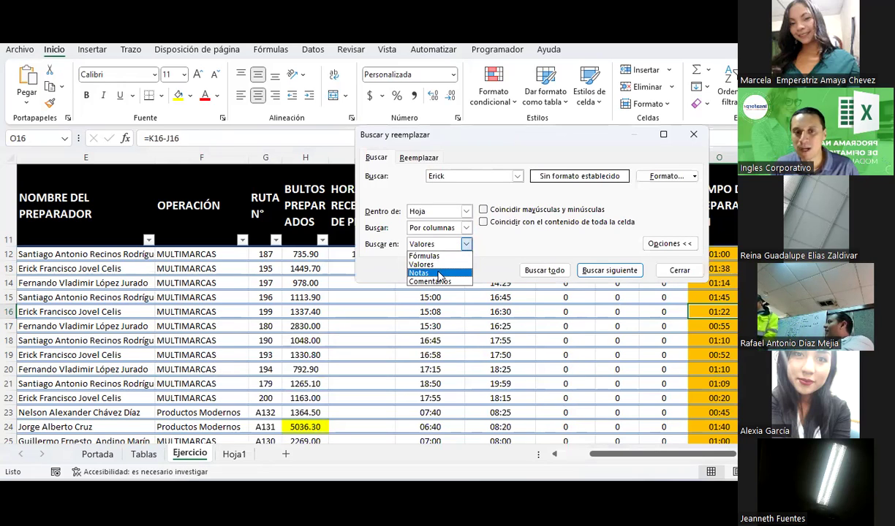
pyautogui.click(439, 274)
pyautogui.click(443, 244)
pyautogui.click(430, 281)
# Step: Close the find window and post a comment reading 'Erick' on cell J14
pyautogui.press('Escape')
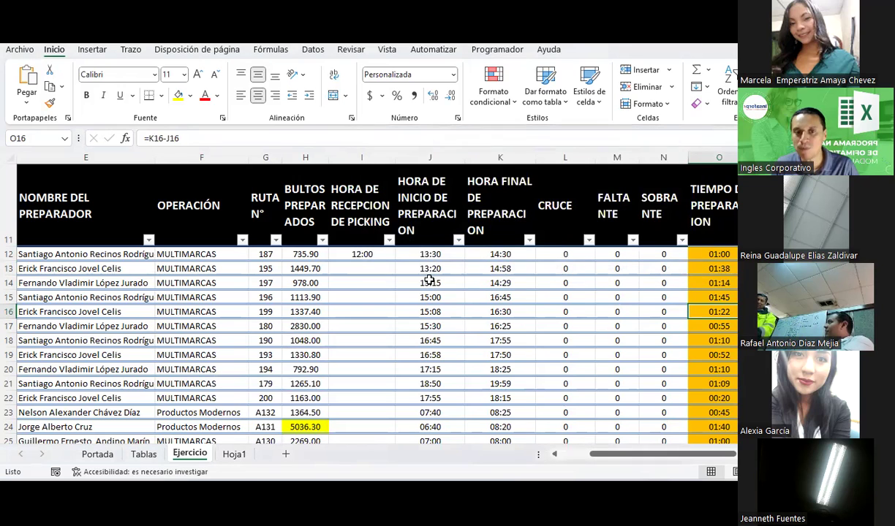
pyautogui.click(429, 282)
pyautogui.rightClick(430, 282)
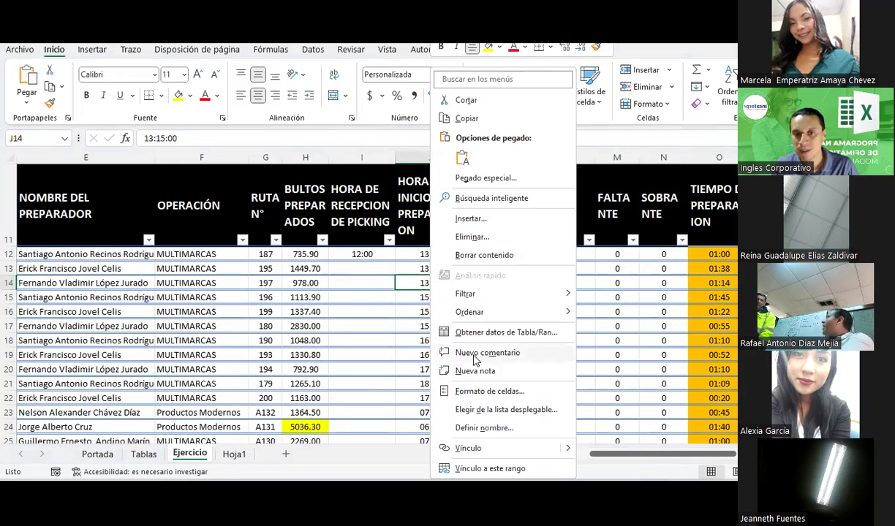
pyautogui.click(472, 352)
pyautogui.write('Coe')
pyautogui.press('BackSpace')
pyautogui.press('BackSpace')
pyautogui.write('4')
pyautogui.press('BackSpace')
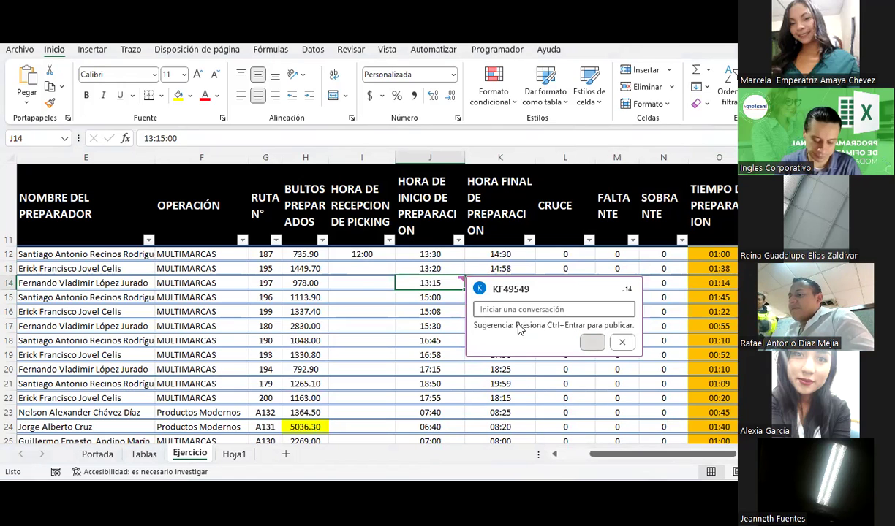
pyautogui.write('En')
pyautogui.click(591, 342)
# Step: Add a note reading 'Erick' to cell J15
pyautogui.rightClick(431, 283)
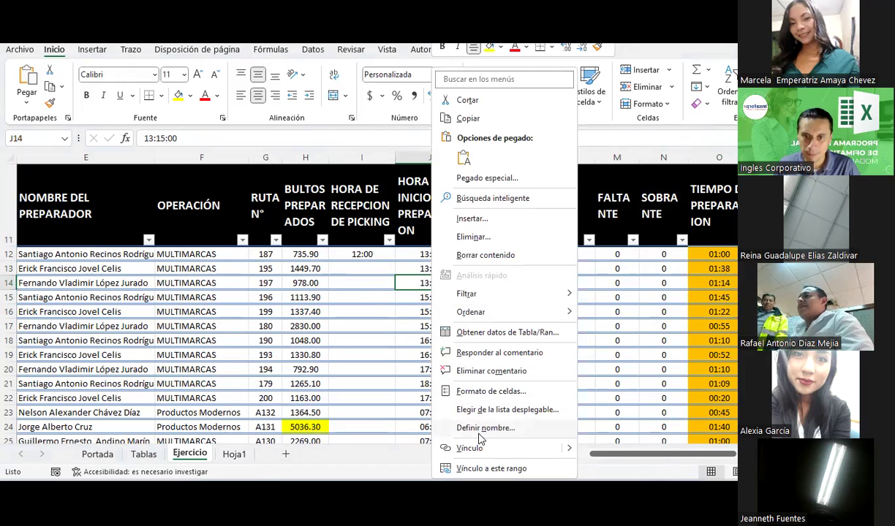
pyautogui.press('Escape')
pyautogui.click(413, 298)
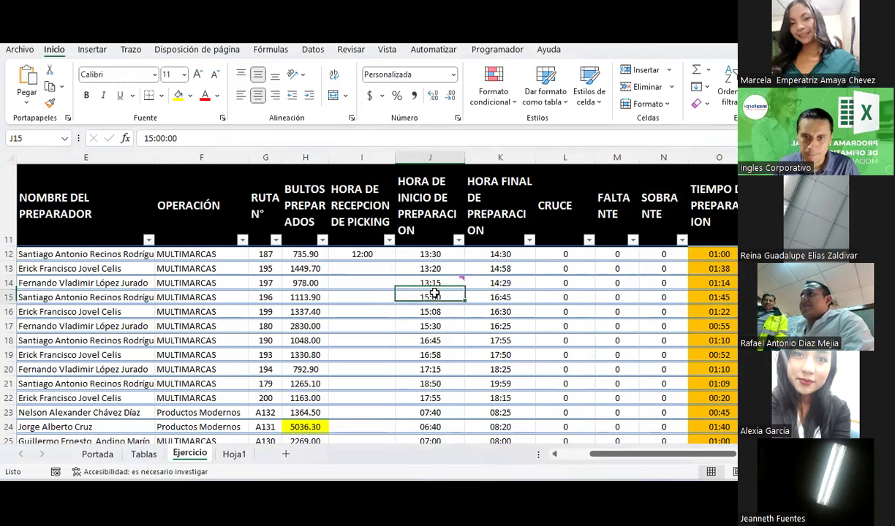
pyautogui.rightClick(434, 301)
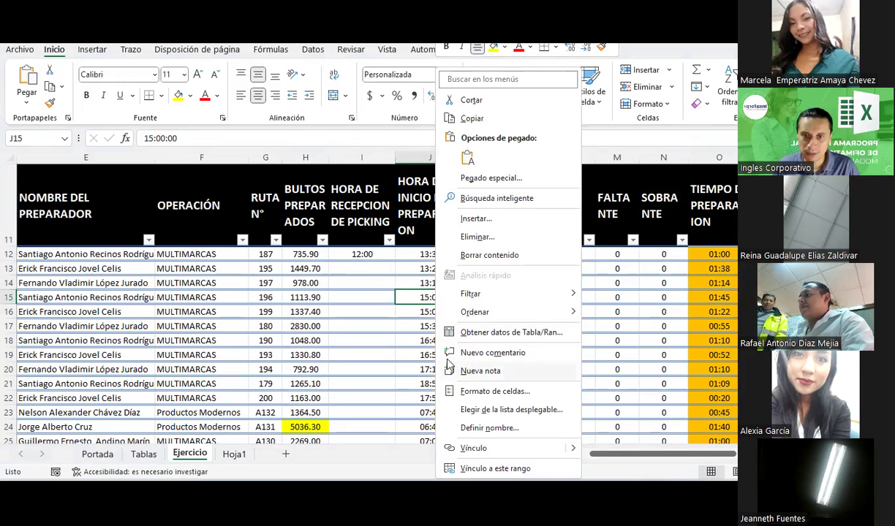
pyautogui.click(432, 283)
pyautogui.rightClick(432, 283)
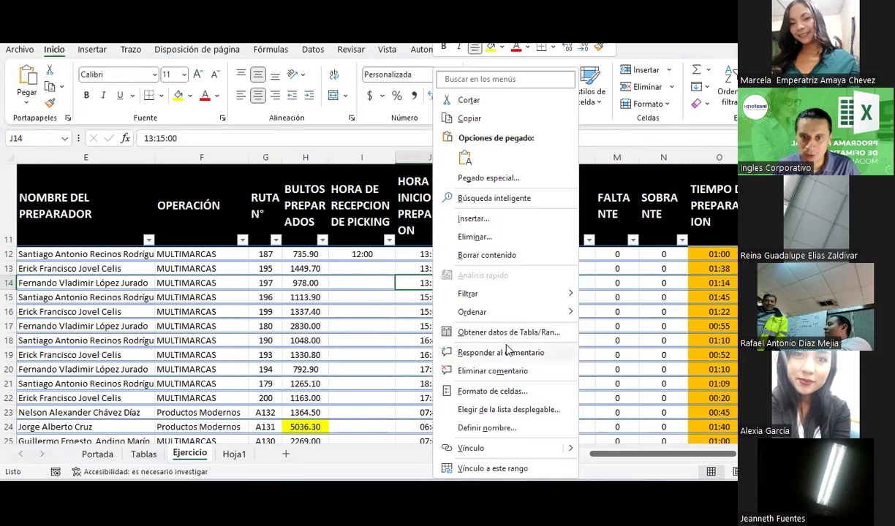
pyautogui.click(387, 376)
pyautogui.click(448, 297)
pyautogui.rightClick(447, 297)
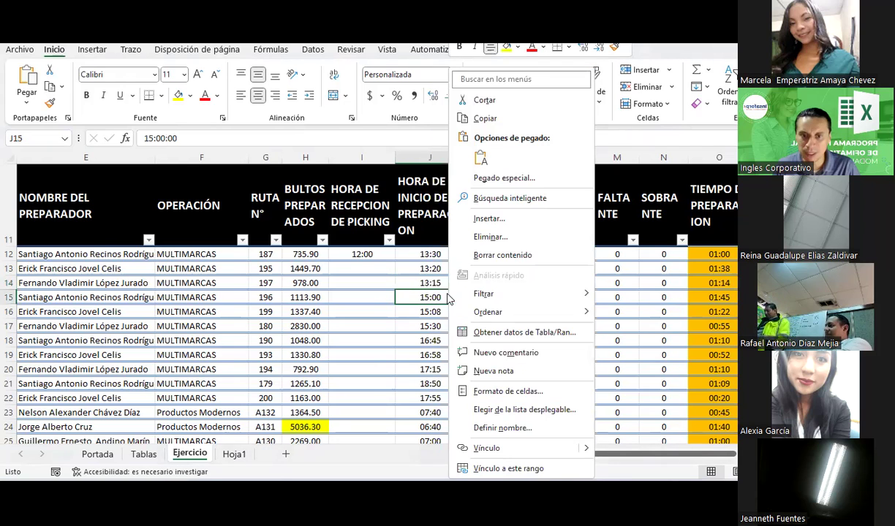
pyautogui.click(502, 371)
pyautogui.write('Erick')
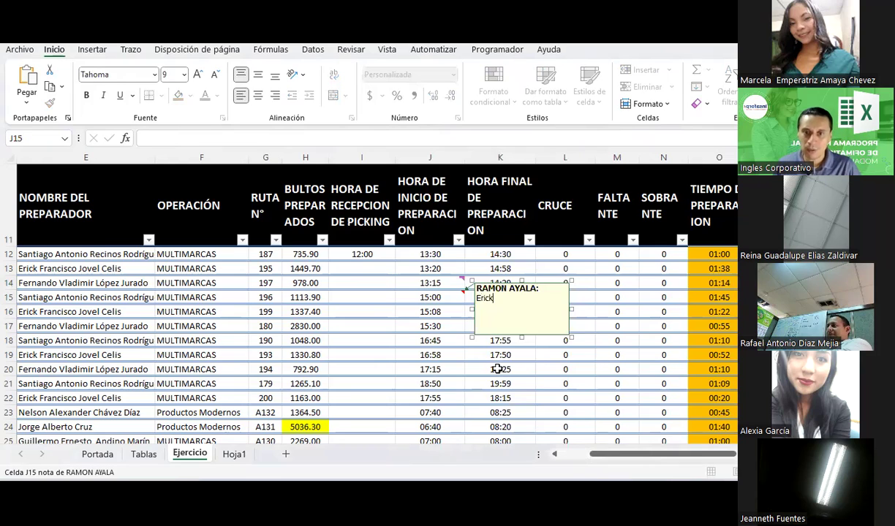
pyautogui.click(497, 369)
# Step: Display the J15 note and the J14 comment to confirm both read Erick
pyautogui.click(430, 296)
pyautogui.moveTo(421, 299)
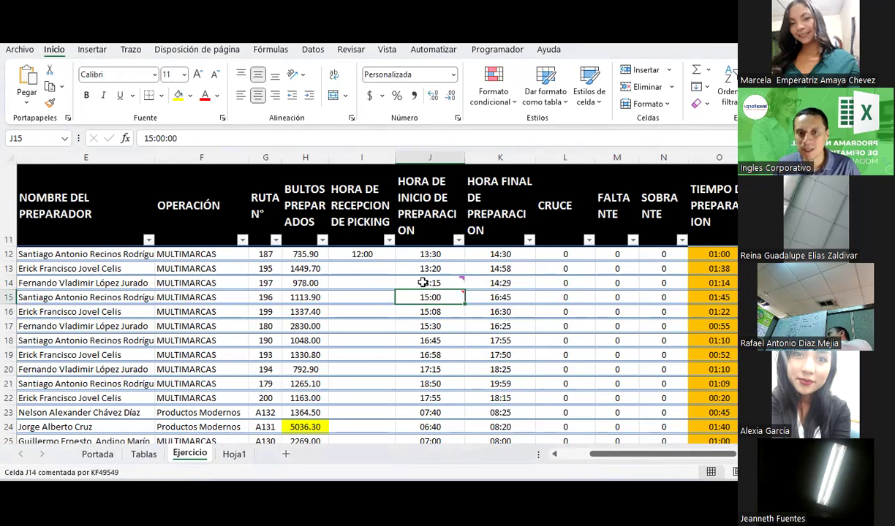
pyautogui.click(422, 282)
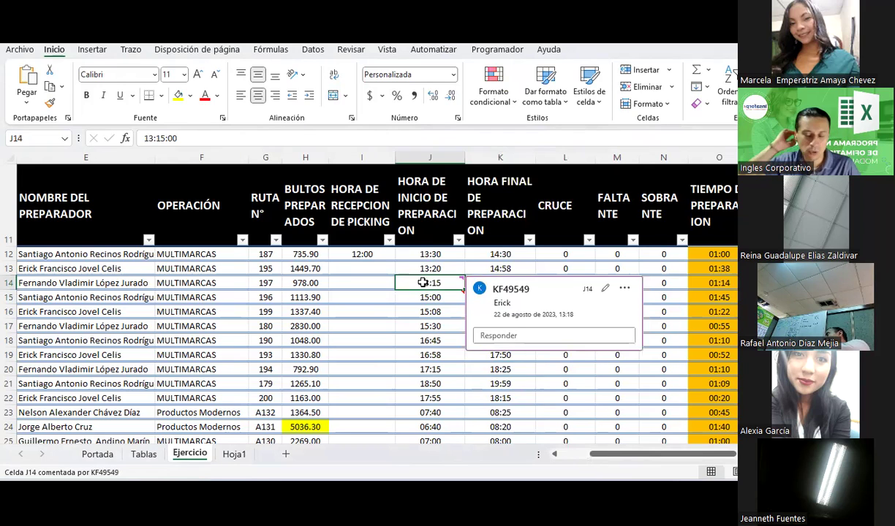
pyautogui.click(423, 339)
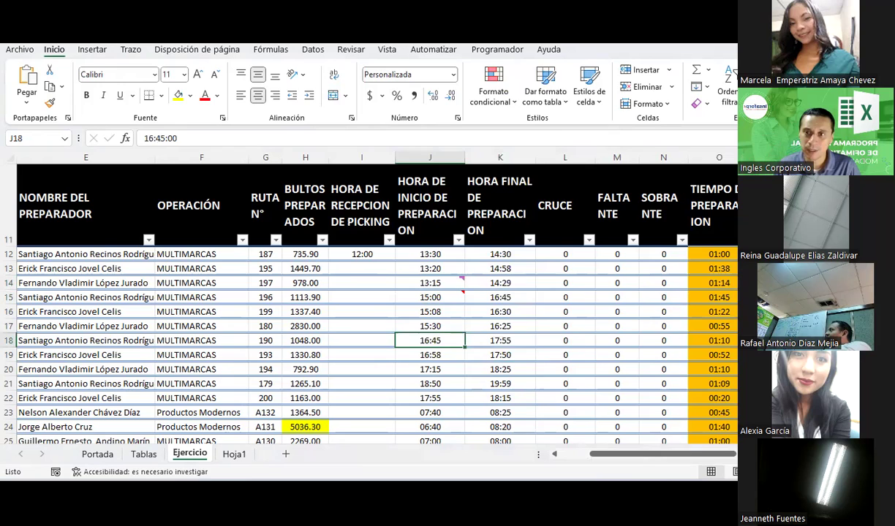
pyautogui.hotkey('ctrl', 'b')
# Step: Keep Buscar en on Comentarios, re-enter 'Erick' as the term, and set Dentro de to Libro
pyautogui.click(466, 259)
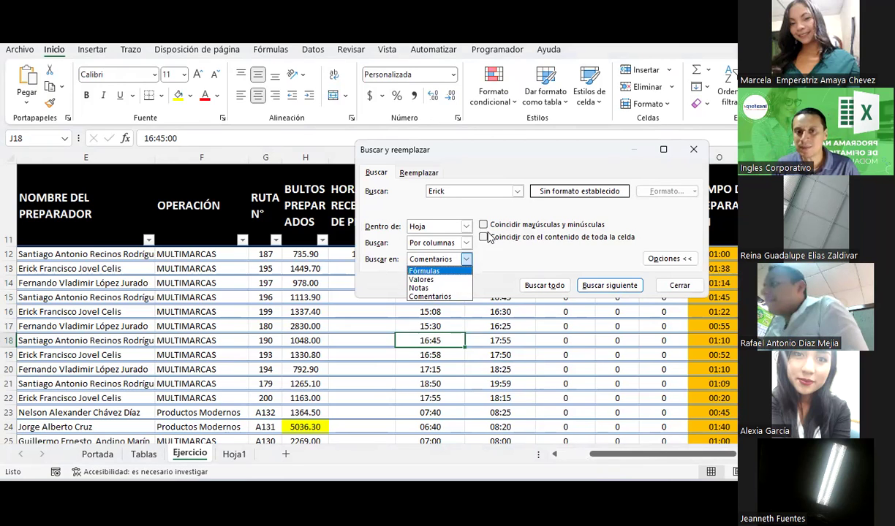
pyautogui.click(491, 267)
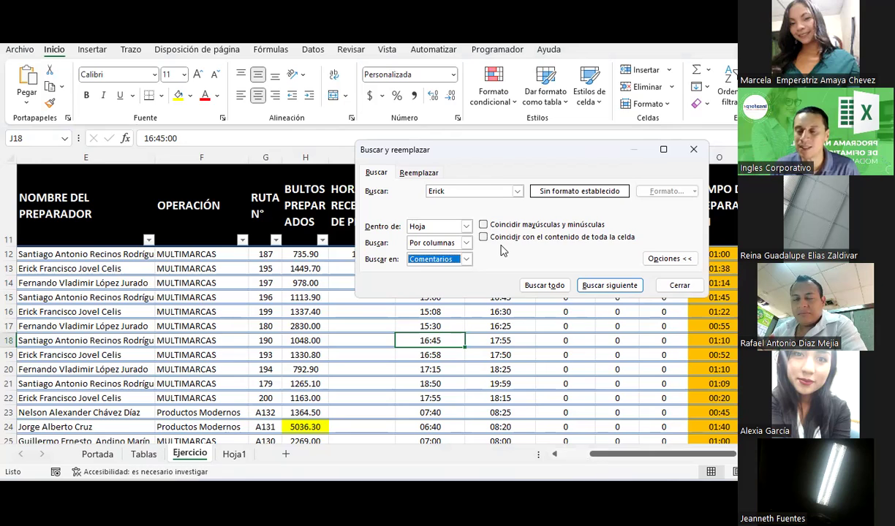
pyautogui.click(450, 190)
pyautogui.press('BackSpace')
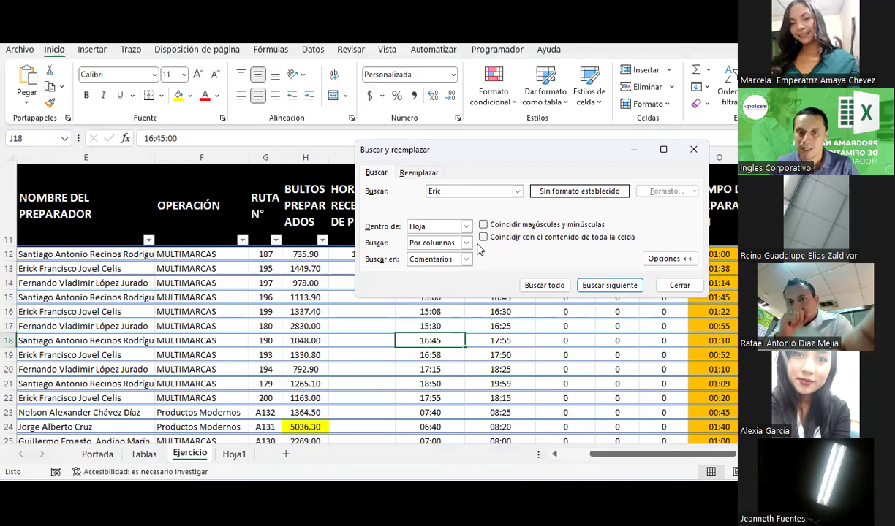
pyautogui.write('k')
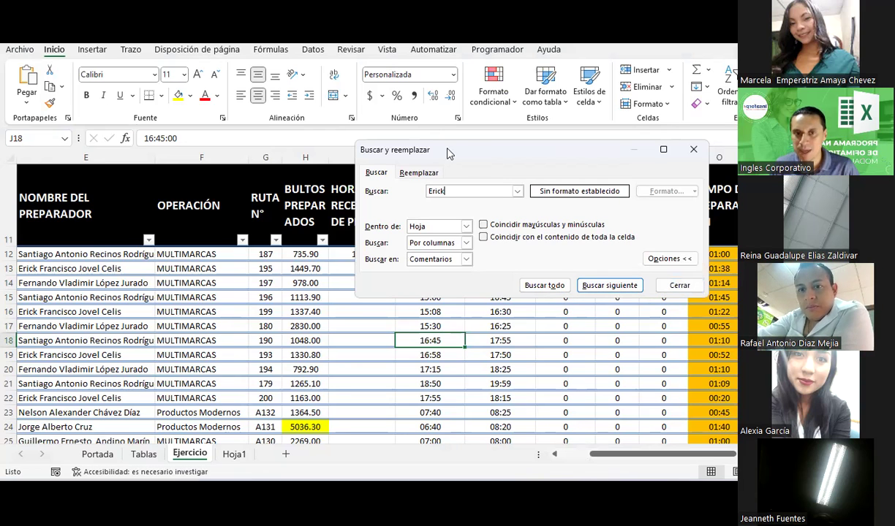
pyautogui.moveTo(449, 154); pyautogui.dragTo(381, 129)
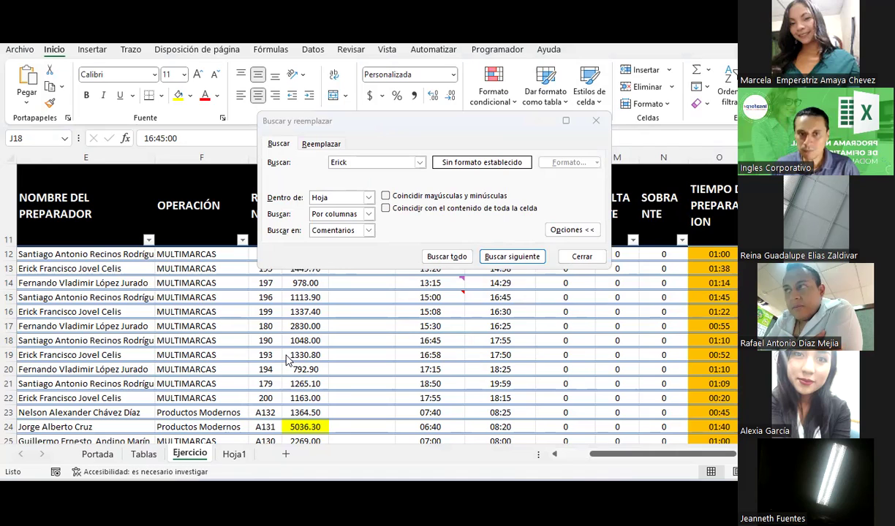
pyautogui.click(357, 199)
pyautogui.click(336, 218)
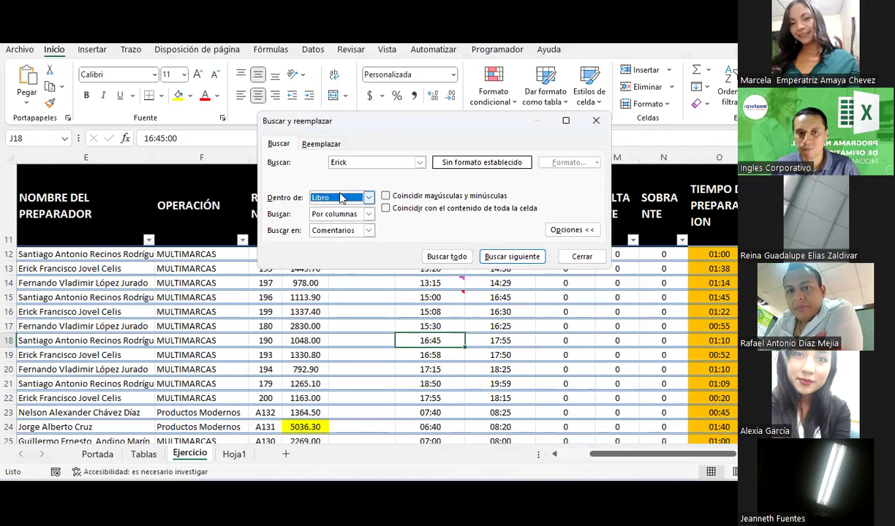
pyautogui.click(331, 299)
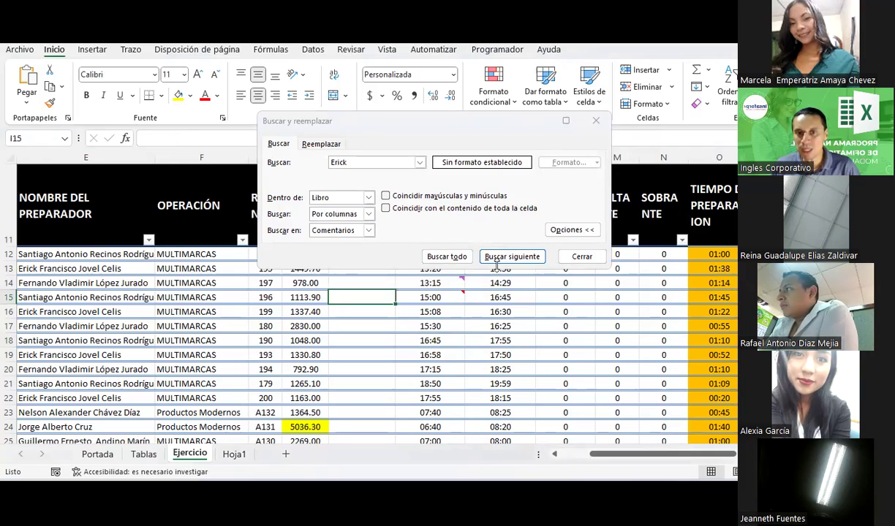
# Step: Close the search and enter another preparer's full name in Ejercicio cell E24
pyautogui.click(579, 256)
pyautogui.moveTo(589, 454); pyautogui.dragTo(560, 455)
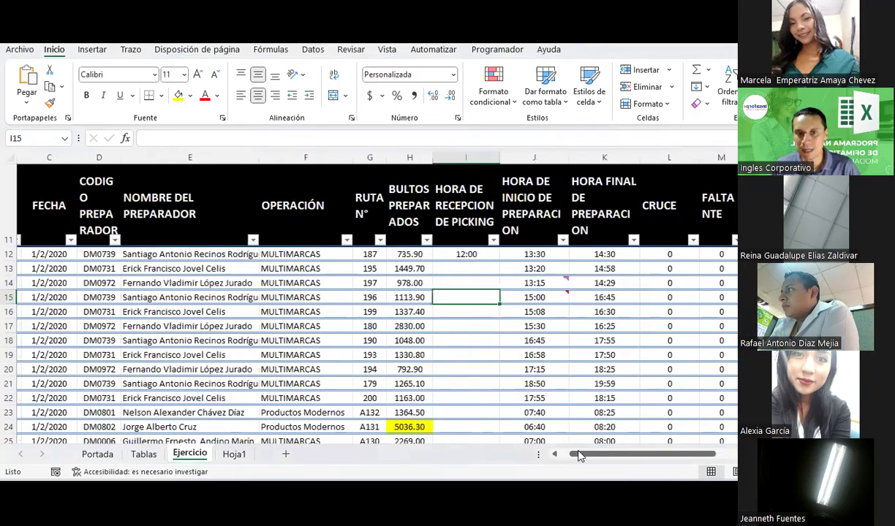
pyautogui.scroll(-2, 315, 313)
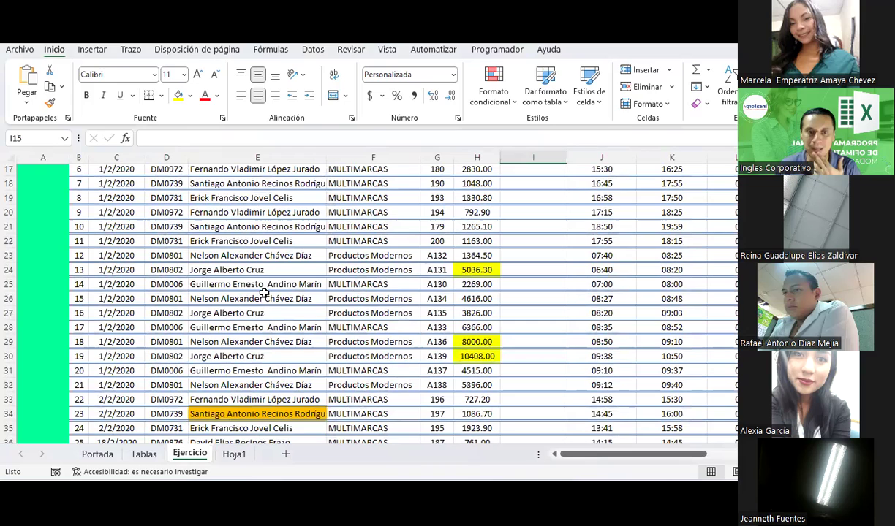
pyautogui.click(239, 269)
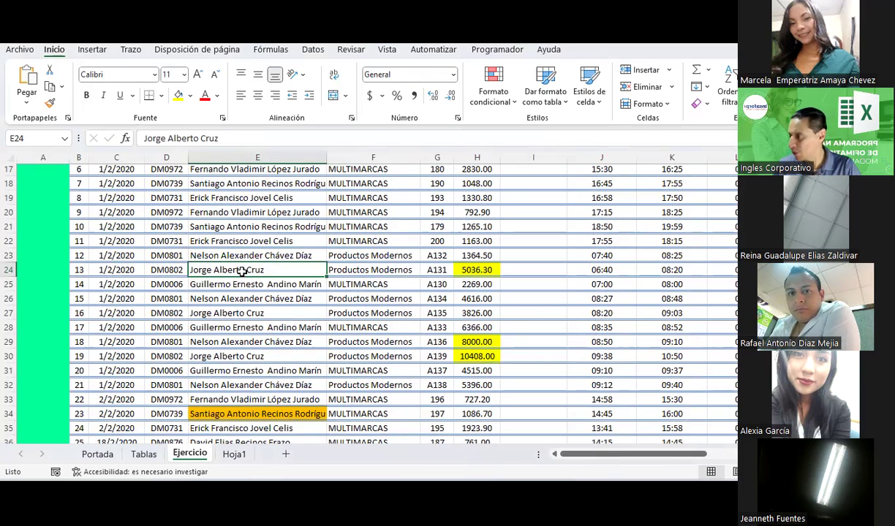
pyautogui.write('Marc')
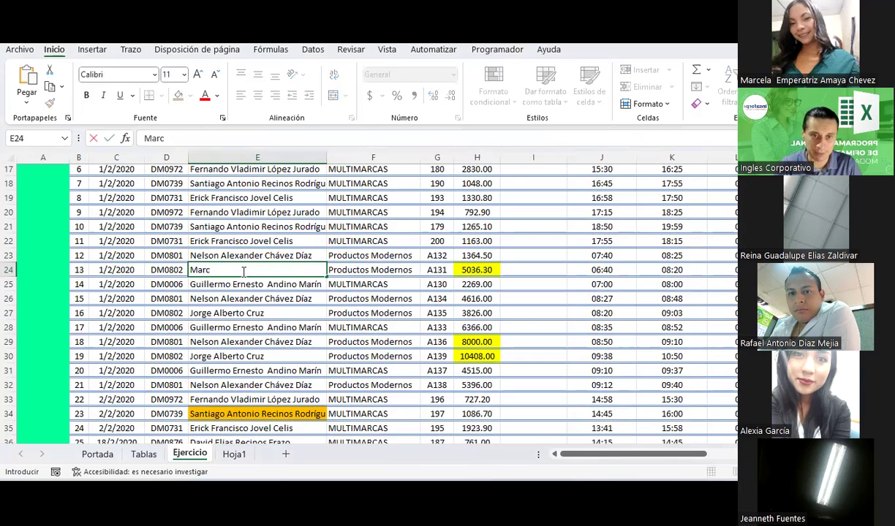
pyautogui.write('ela Barre')
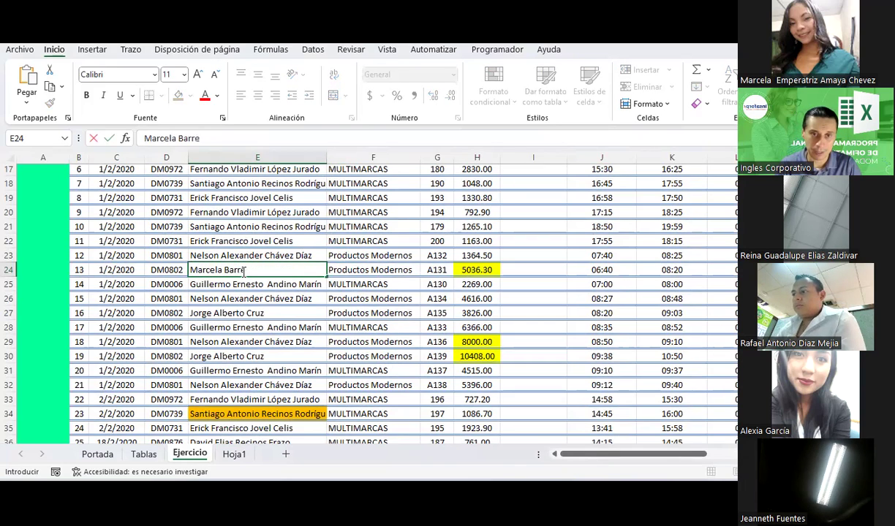
pyautogui.write('ra')
pyautogui.press('Return')
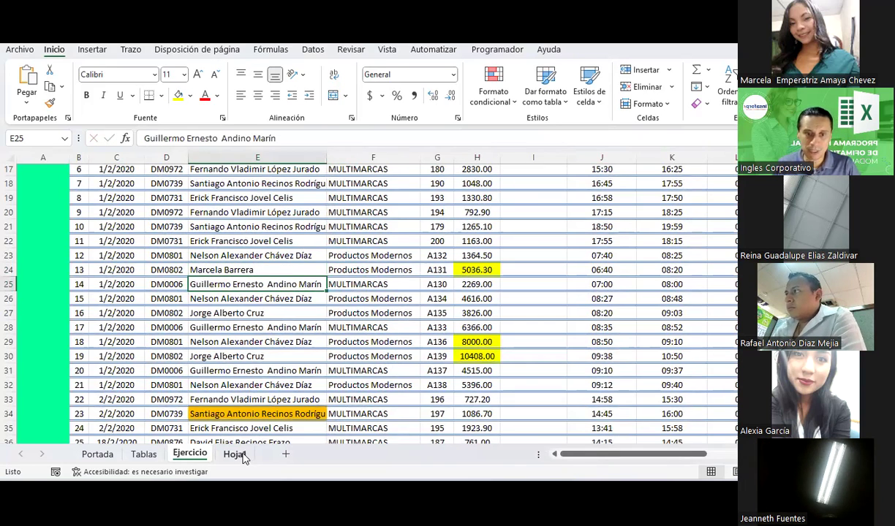
# Step: On Hoja1, replace the name in cell C20 with the new preparer's name
pyautogui.click(235, 456)
pyautogui.scroll(-2, 175, 351)
pyautogui.click(150, 342)
pyautogui.write('Marcela Barrera')
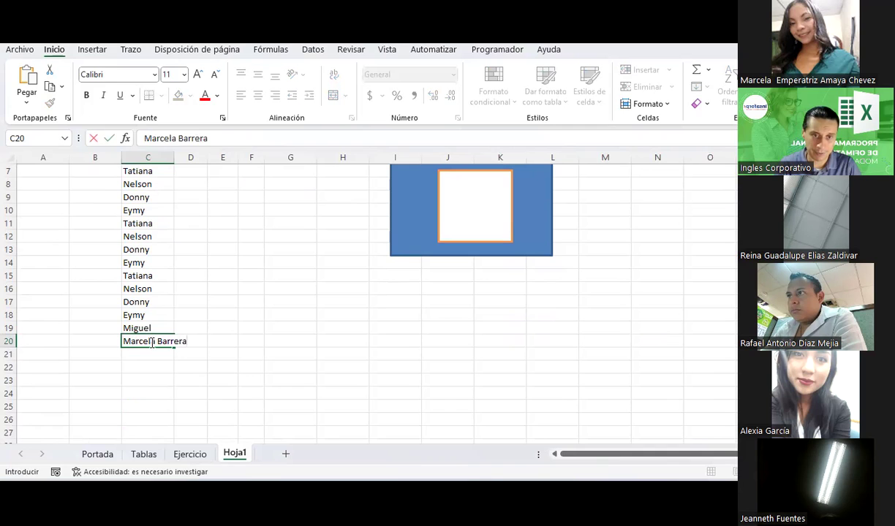
pyautogui.press('Return')
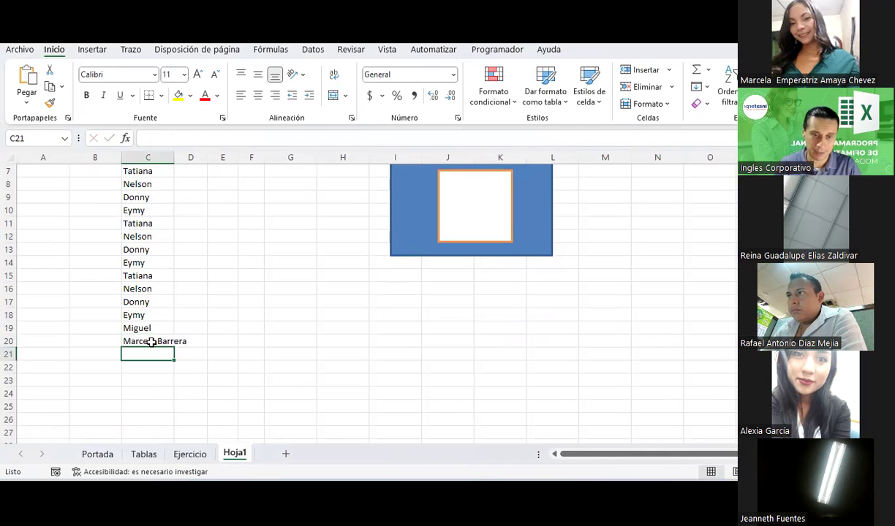
# Step: Back on the Ejercicio sheet, select a table cell and reopen Buscar y reemplazar with Ctrl+B
pyautogui.click(201, 453)
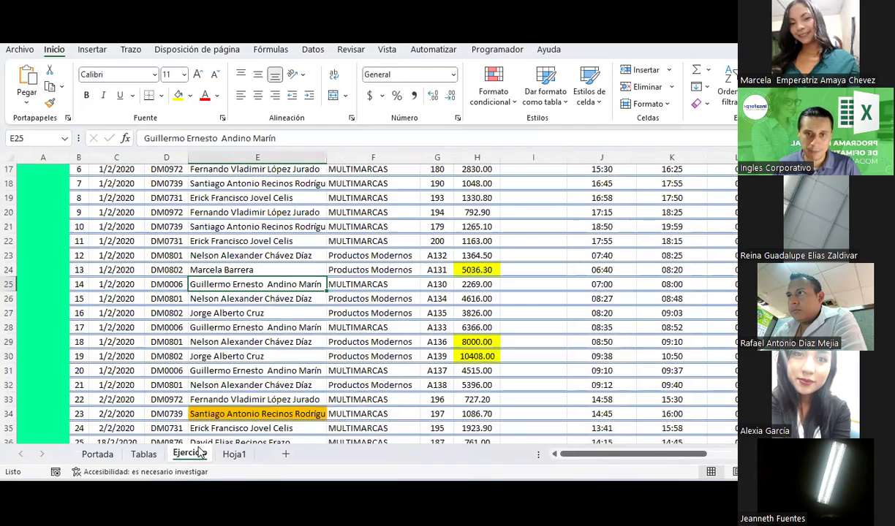
pyautogui.click(382, 296)
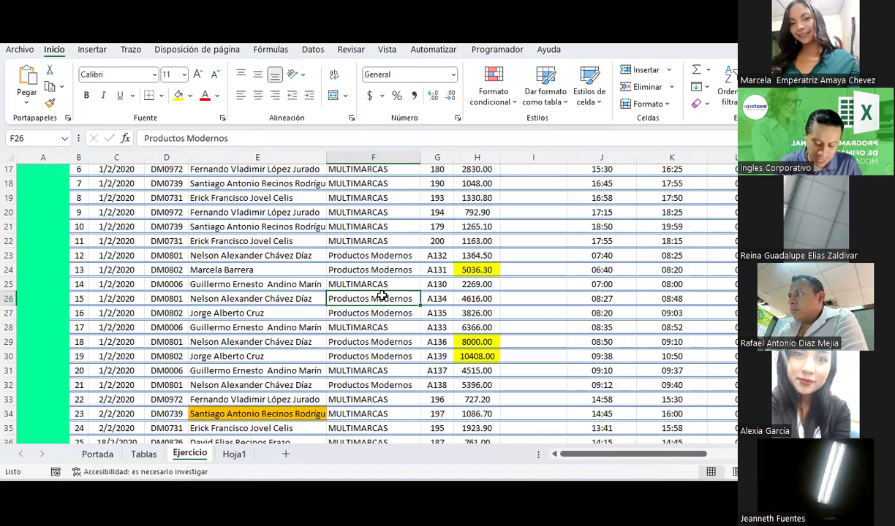
pyautogui.hotkey('ctrl', 'b')
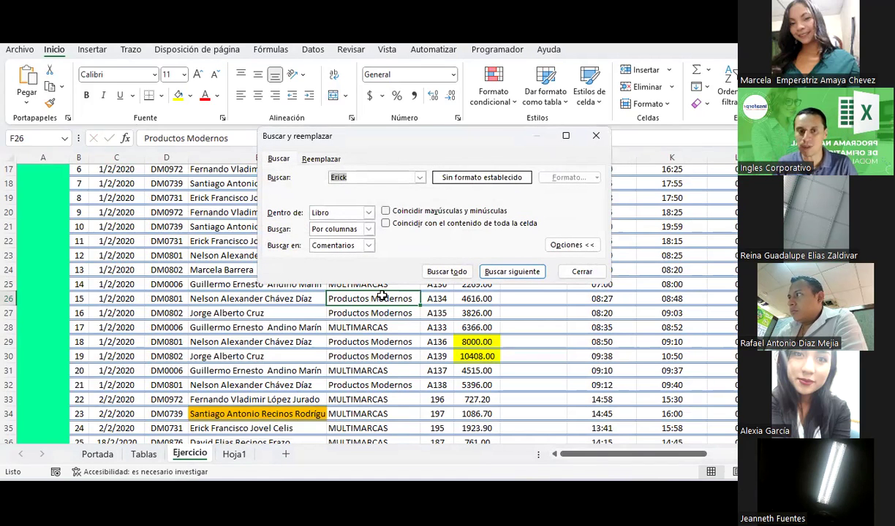
# Step: Keep Buscar Por columnas and switch Buscar en from Comentarios to Valores for the name search
pyautogui.click(349, 179)
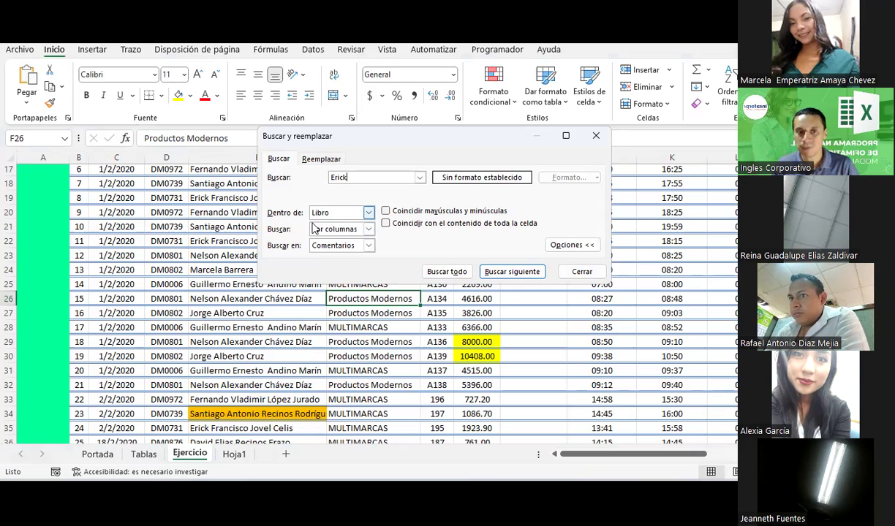
pyautogui.click(344, 230)
pyautogui.click(341, 230)
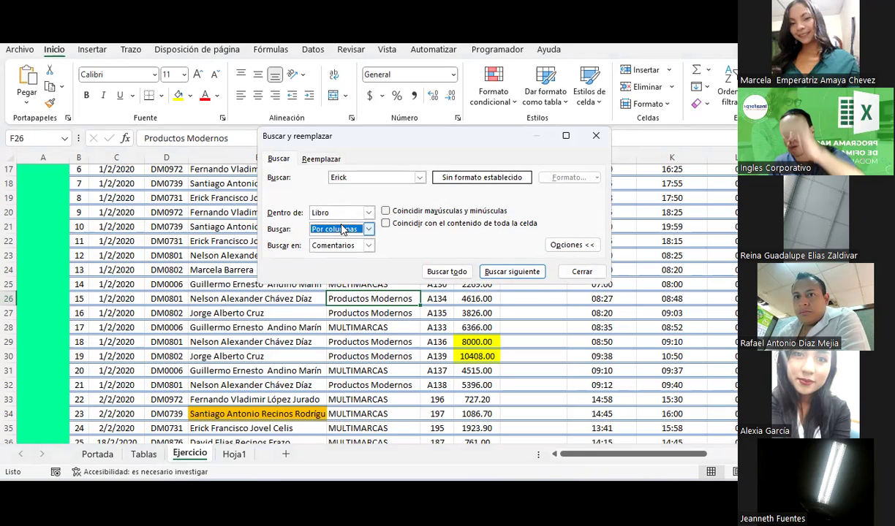
pyautogui.click(344, 246)
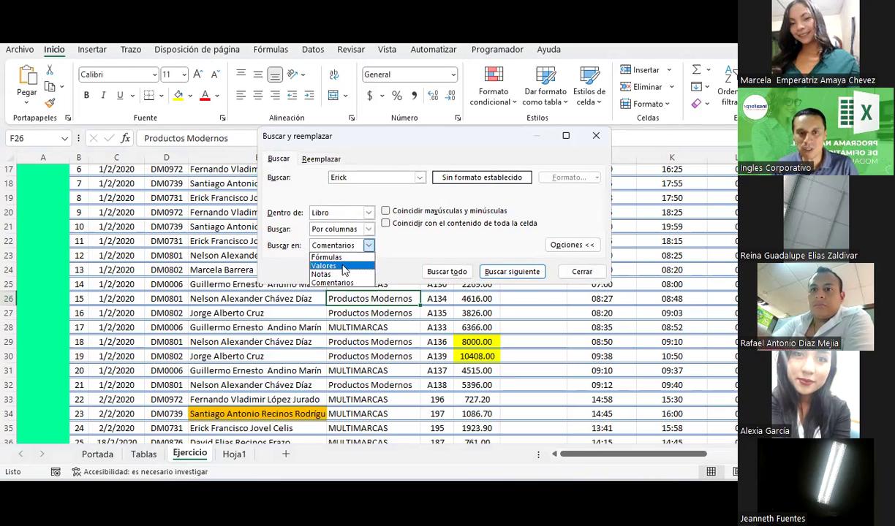
pyautogui.click(342, 266)
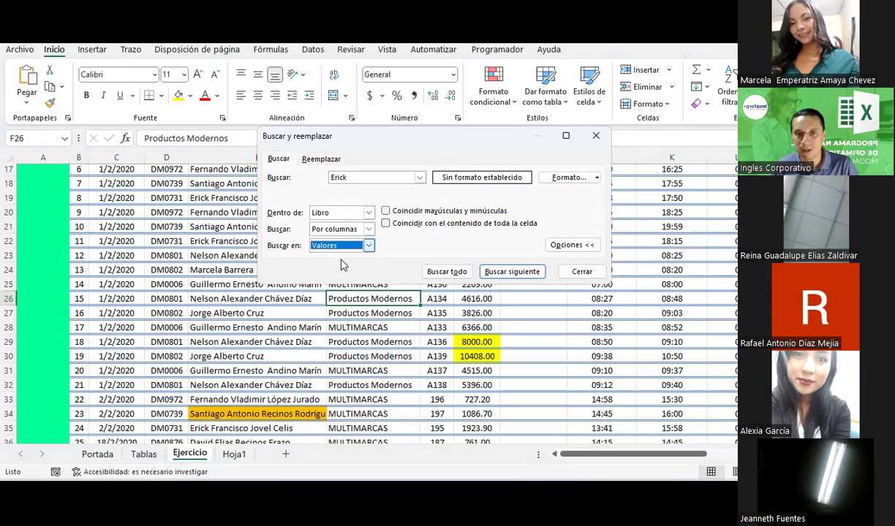
pyautogui.click(354, 178)
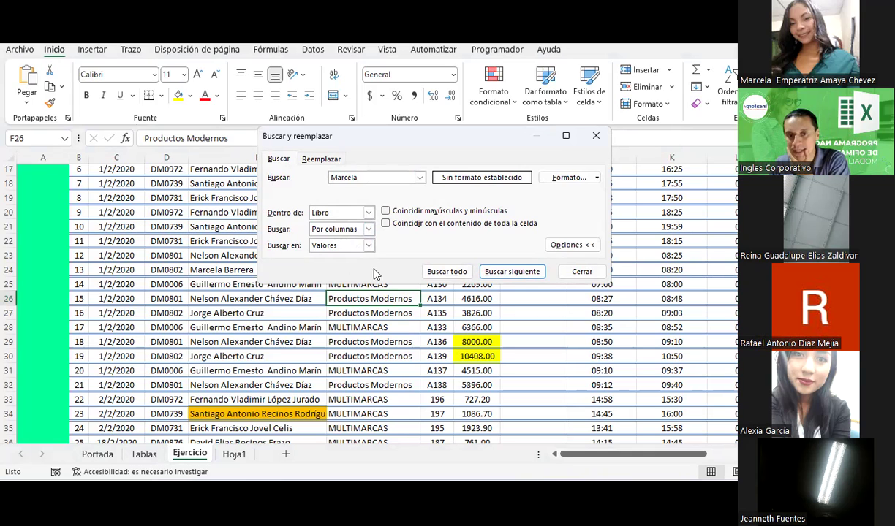
pyautogui.write('Marcela')
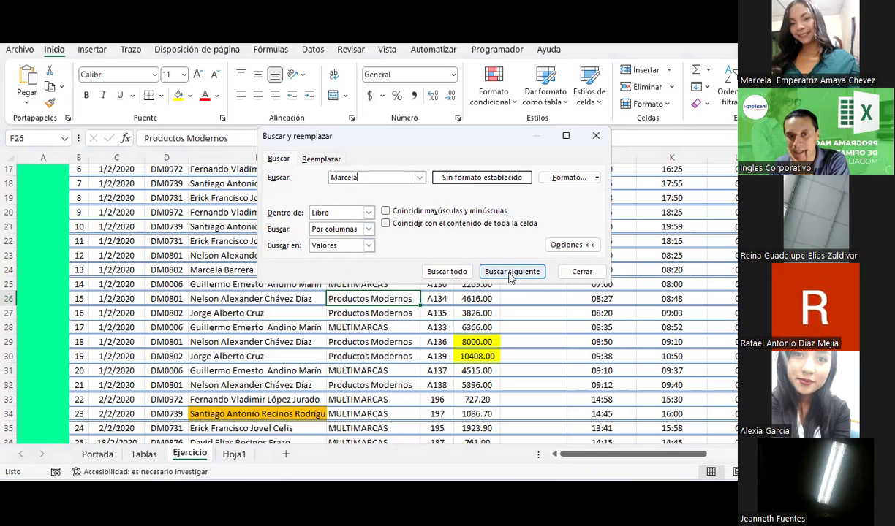
# Step: Cycle with Buscar siguiente between the name's matches in Hoja1 C20 and Ejercicio E24
pyautogui.click(511, 274)
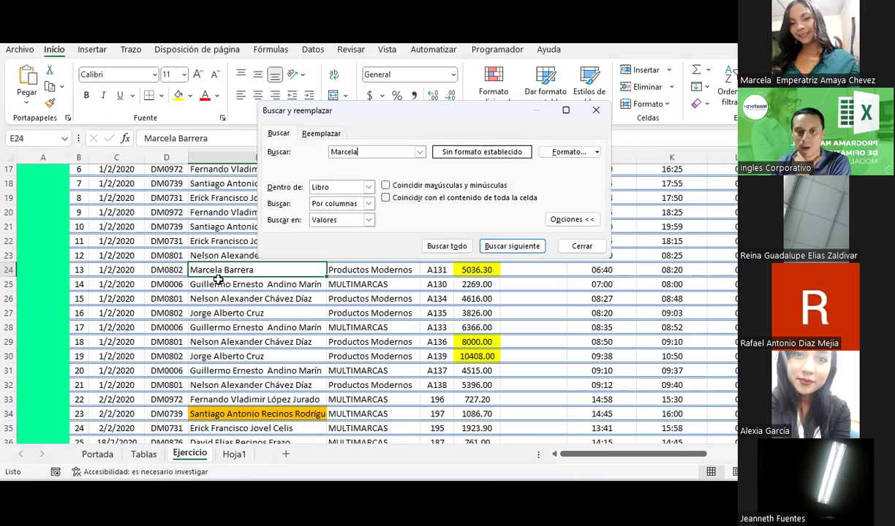
pyautogui.click(535, 248)
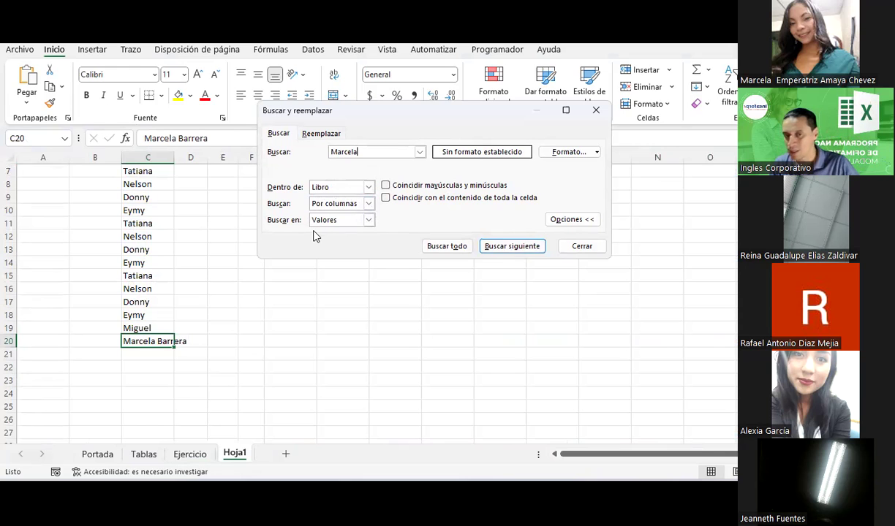
pyautogui.click(518, 249)
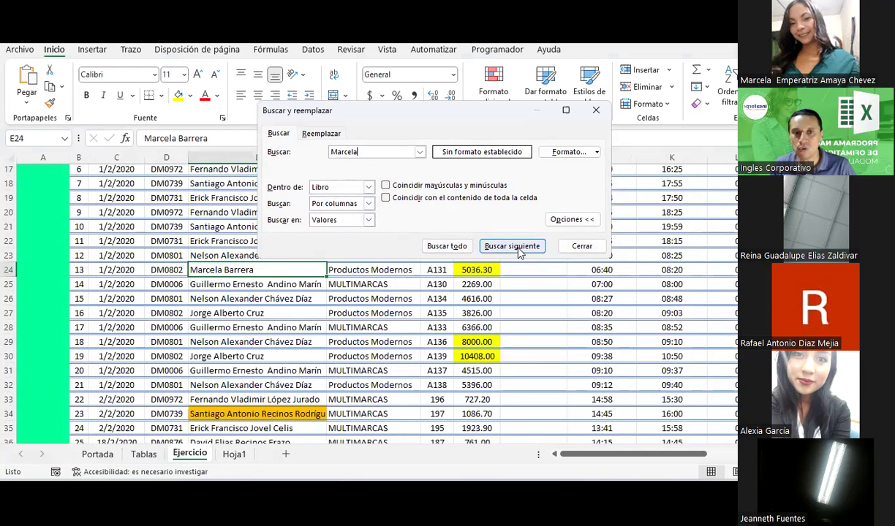
pyautogui.click(518, 250)
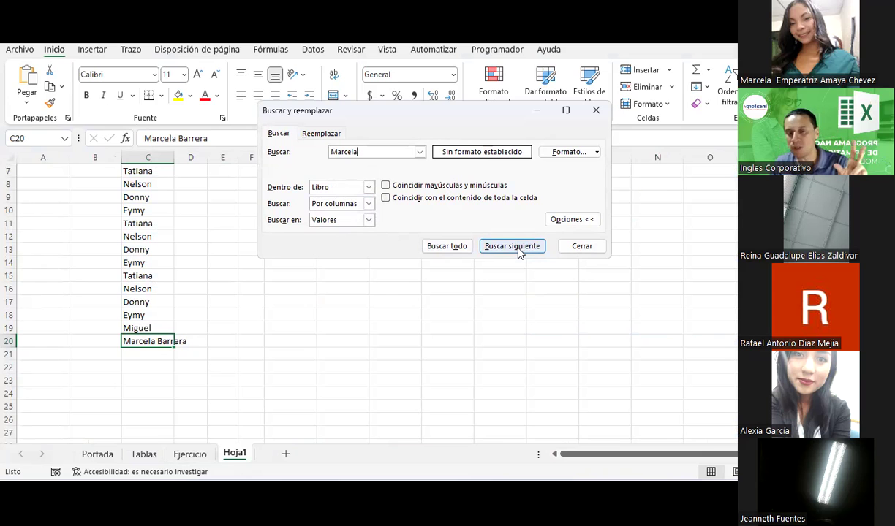
pyautogui.click(517, 250)
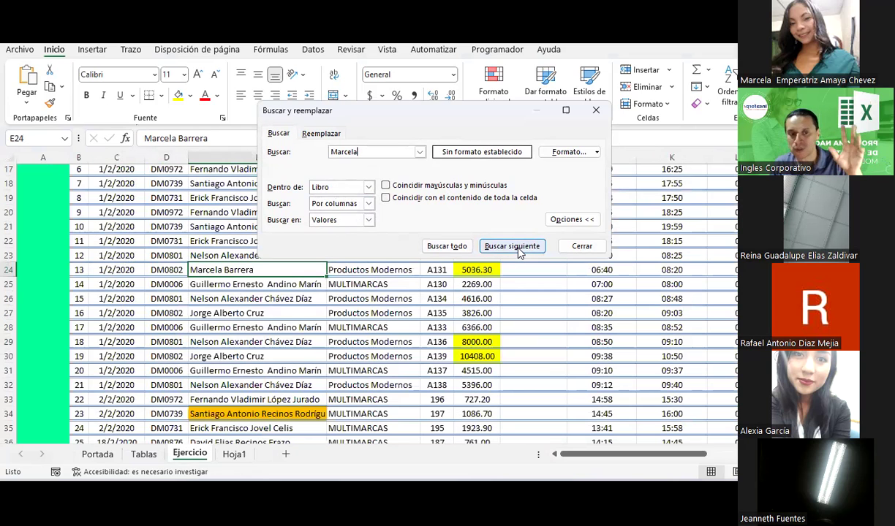
pyautogui.click(517, 249)
pyautogui.click(518, 249)
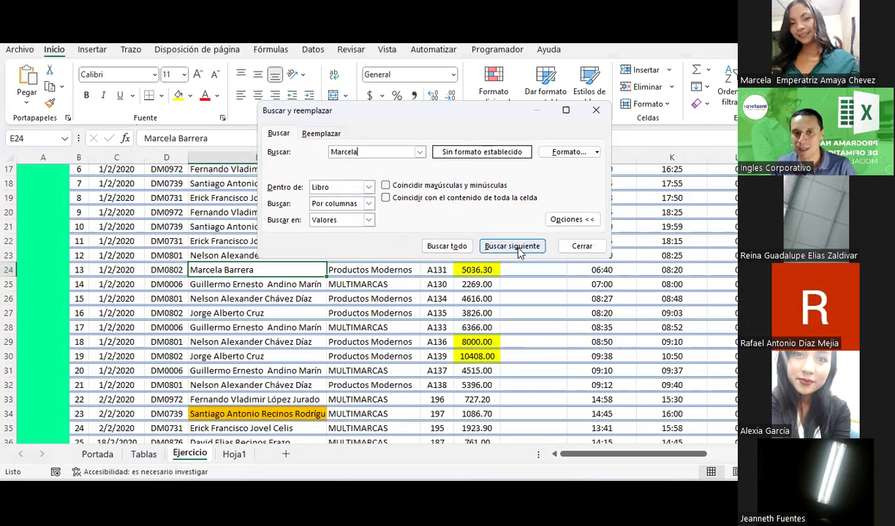
# Step: Run Buscar todo, enlarge the results list, and visit the Hoja1 $C$20 and Ejercicio $E$24 results
pyautogui.click(447, 248)
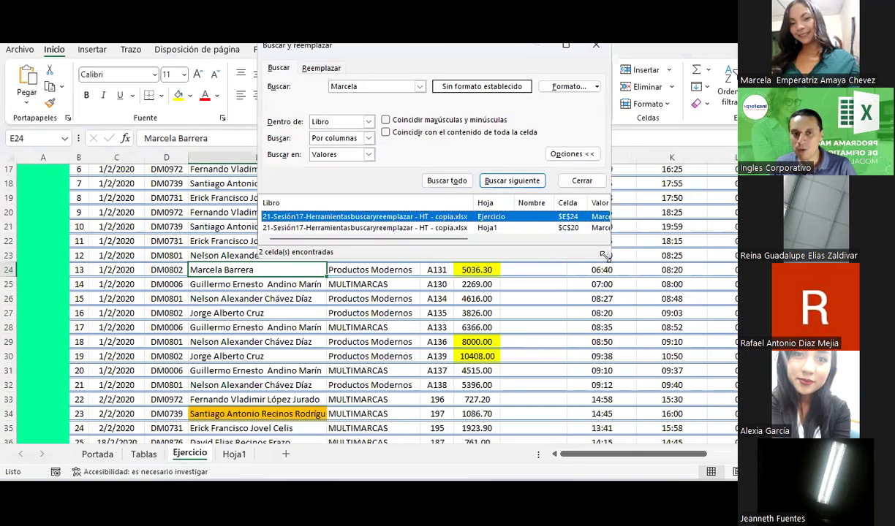
pyautogui.moveTo(604, 255); pyautogui.dragTo(734, 435)
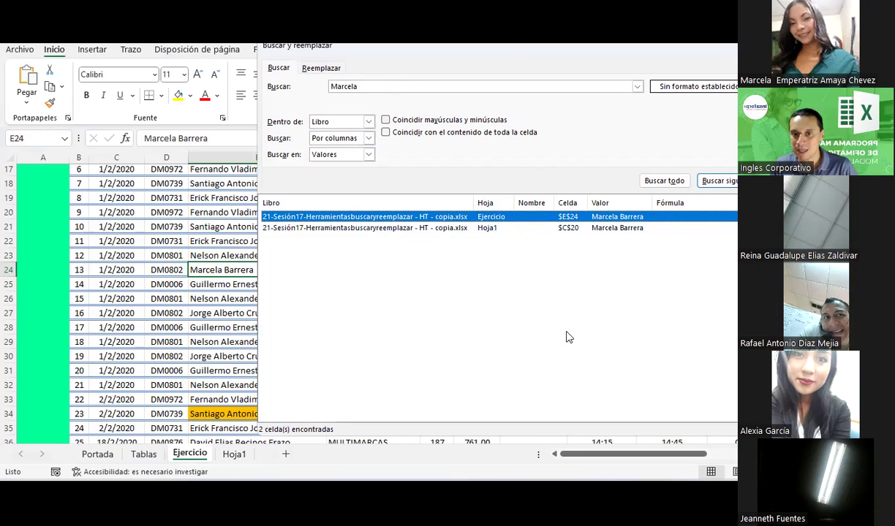
pyautogui.click(566, 229)
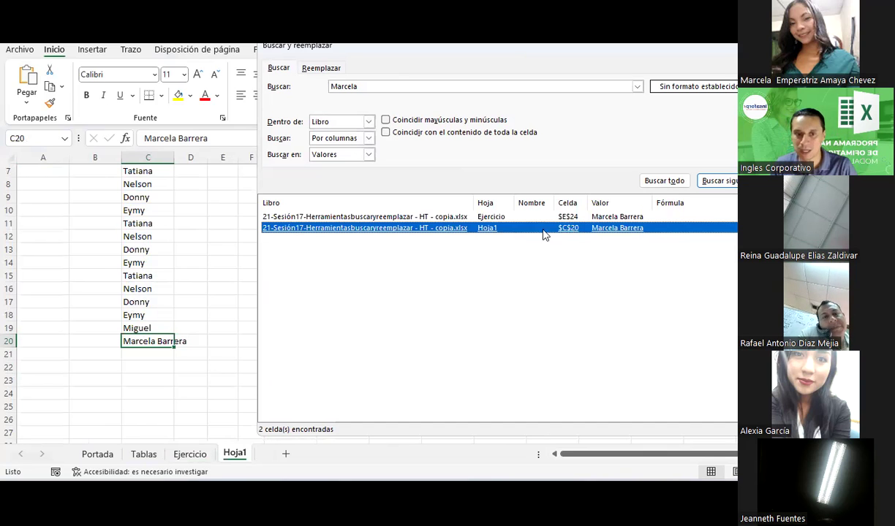
pyautogui.click(190, 454)
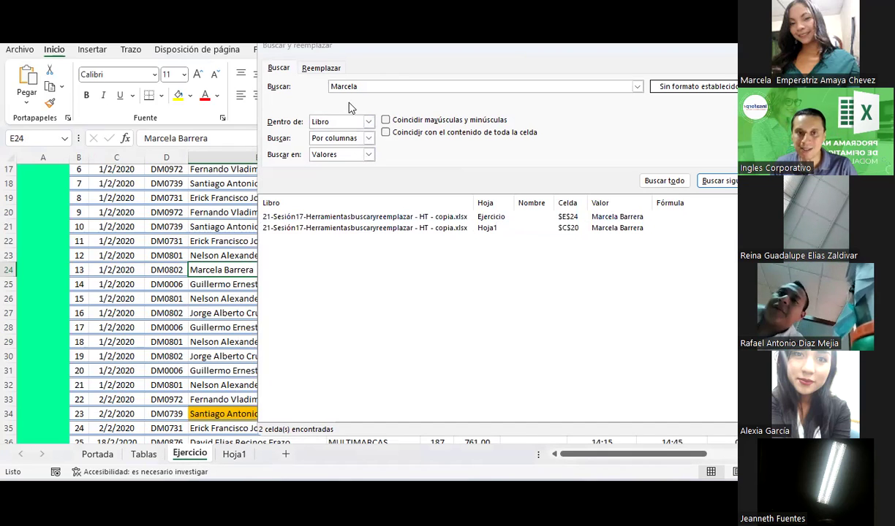
pyautogui.click(393, 87)
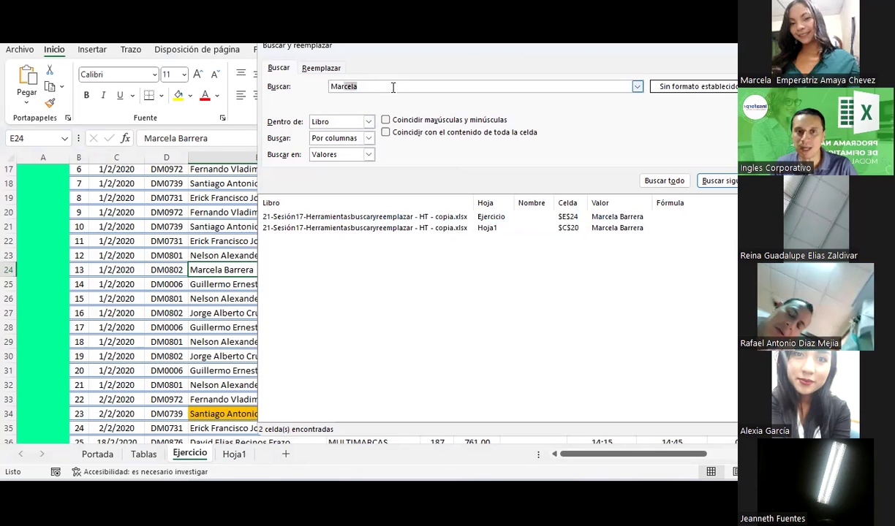
# Step: Shorten the search term to Mar and list all 443 matches with a widened Valor column
pyautogui.press('BackSpace')
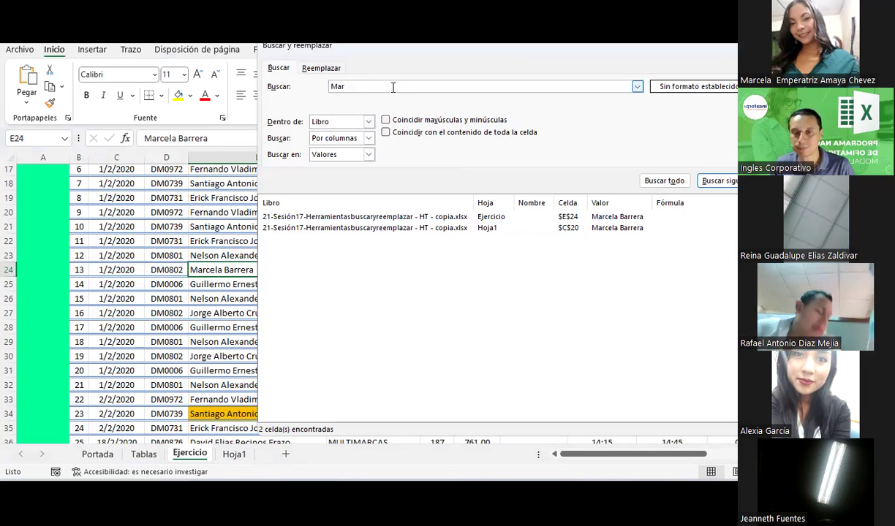
pyautogui.click(665, 183)
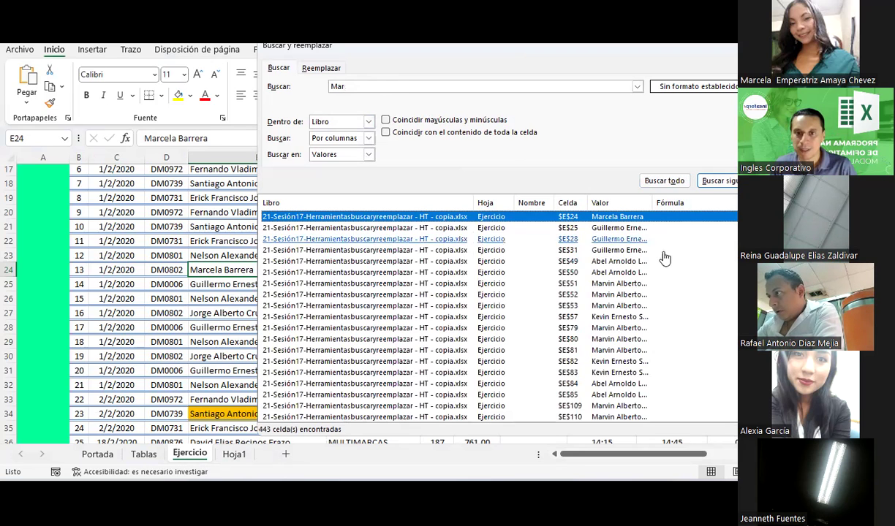
pyautogui.moveTo(653, 203); pyautogui.dragTo(714, 208)
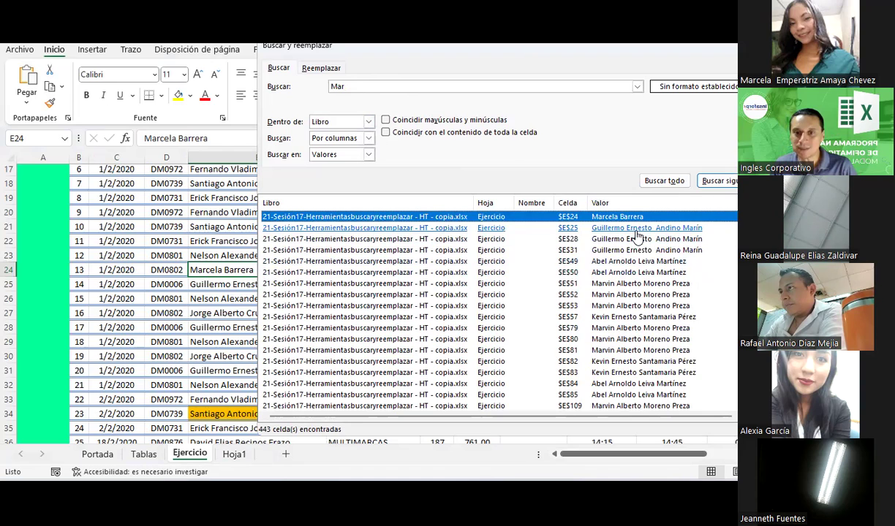
pyautogui.scroll(-3, 638, 234)
pyautogui.scroll(-3, 638, 234)
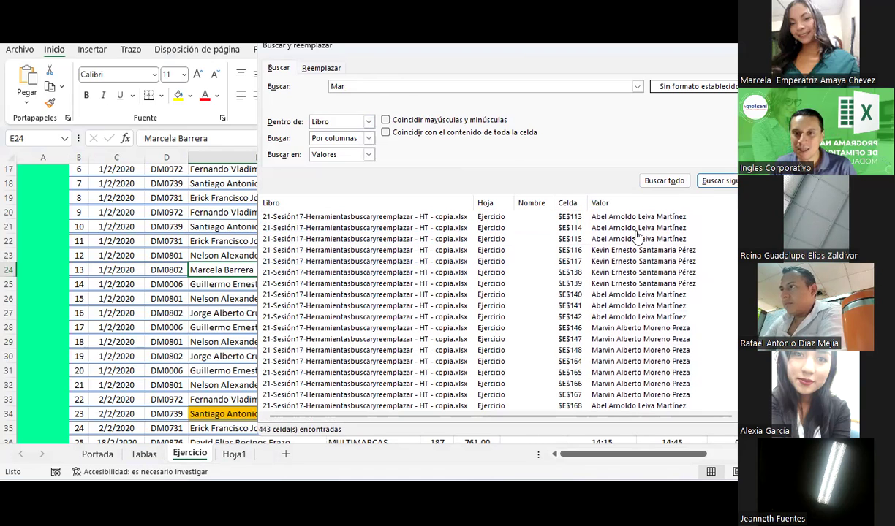
pyautogui.scroll(6, 637, 234)
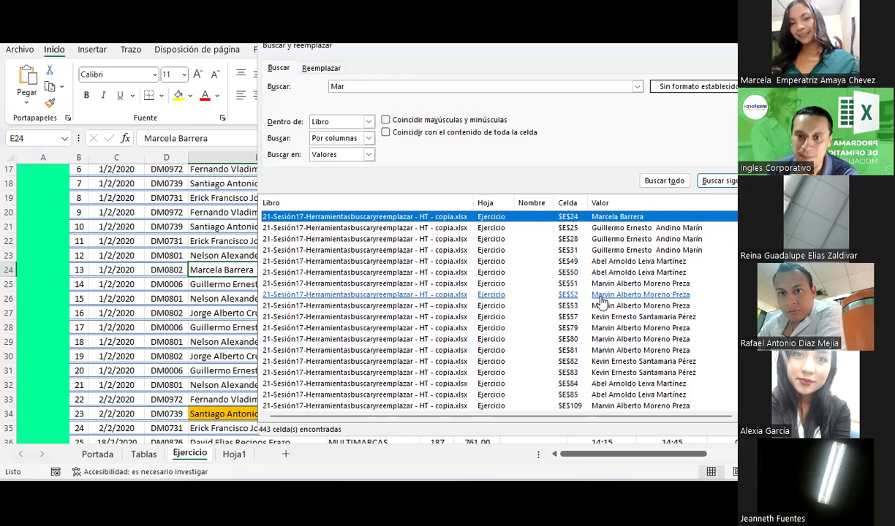
pyautogui.click(350, 86)
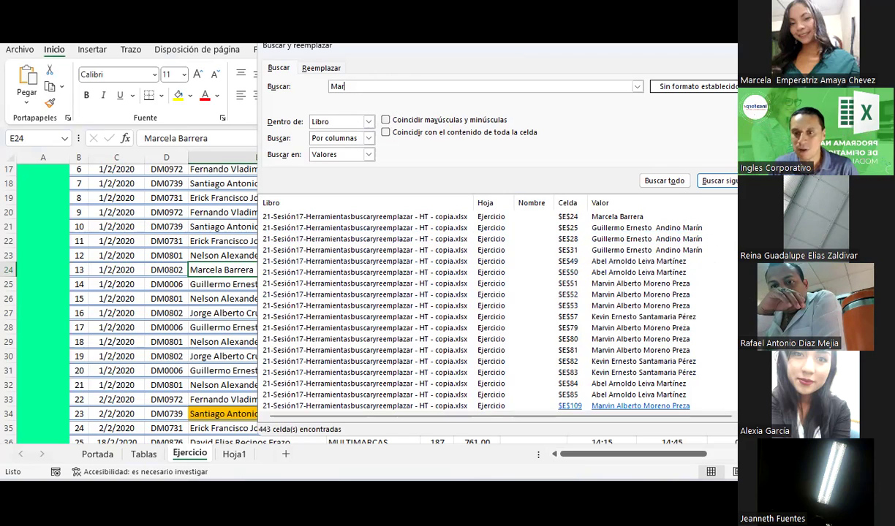
pyautogui.moveTo(695, 436); pyautogui.dragTo(691, 359)
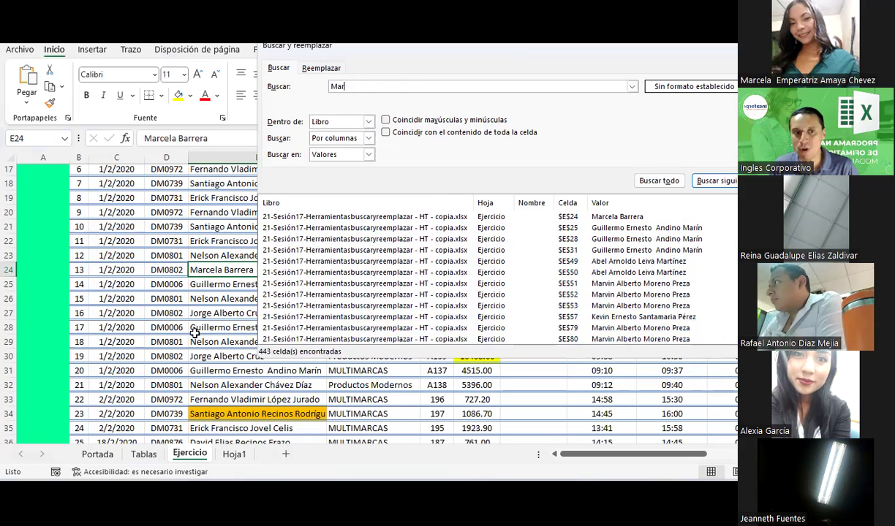
# Step: Change Dentro de from Libro to Hoja and rerun Buscar todo for Mar
pyautogui.moveTo(479, 55); pyautogui.dragTo(685, 130)
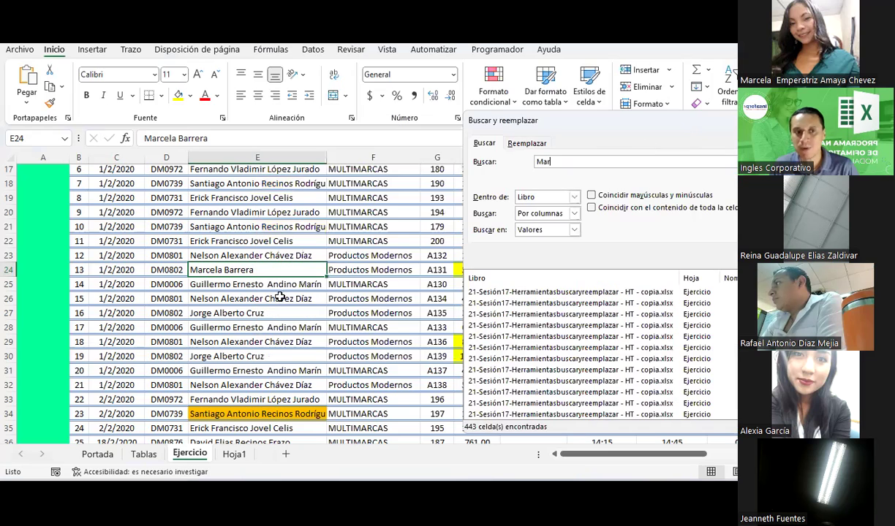
pyautogui.click(280, 310)
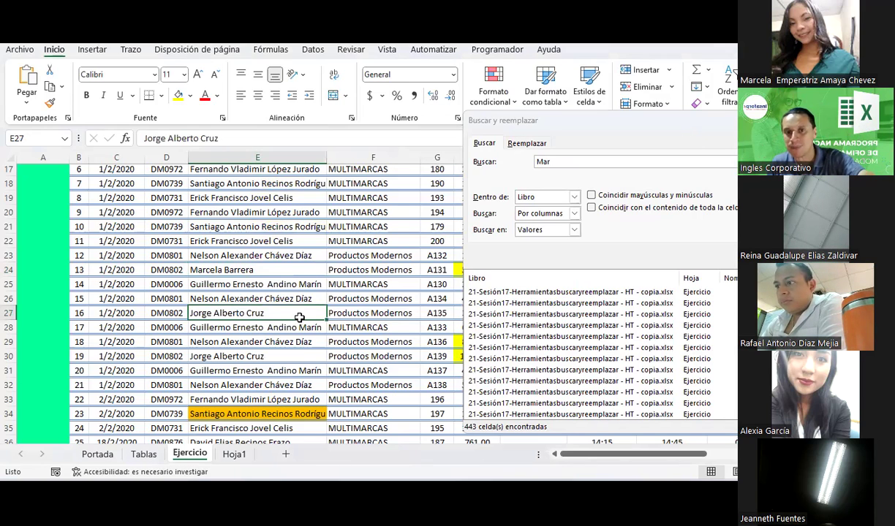
pyautogui.click(565, 161)
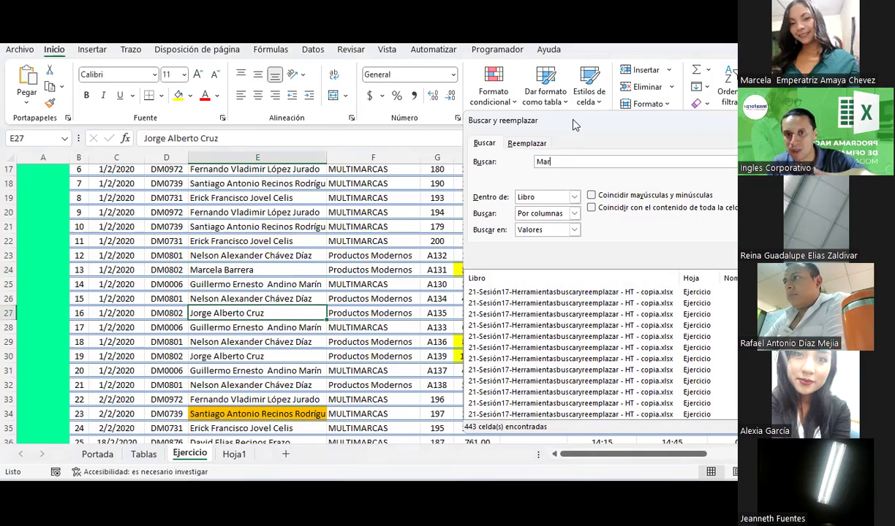
pyautogui.moveTo(512, 121); pyautogui.dragTo(319, 102)
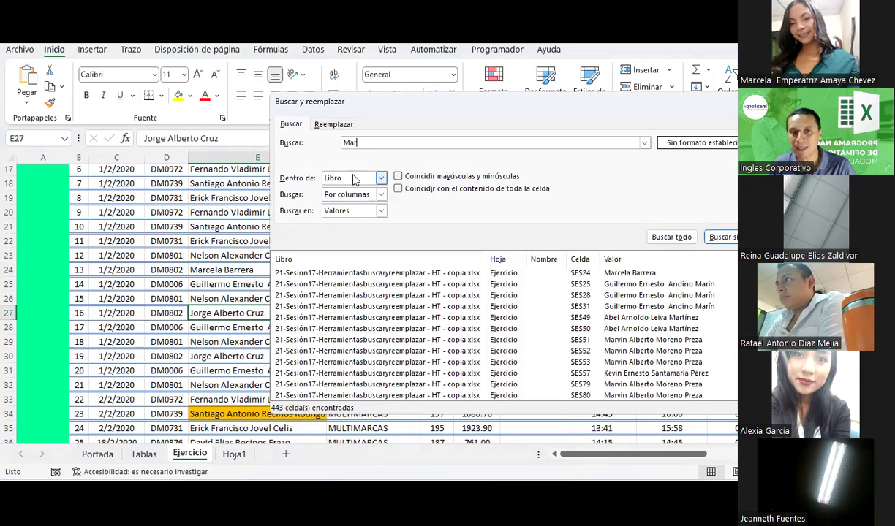
pyautogui.click(363, 178)
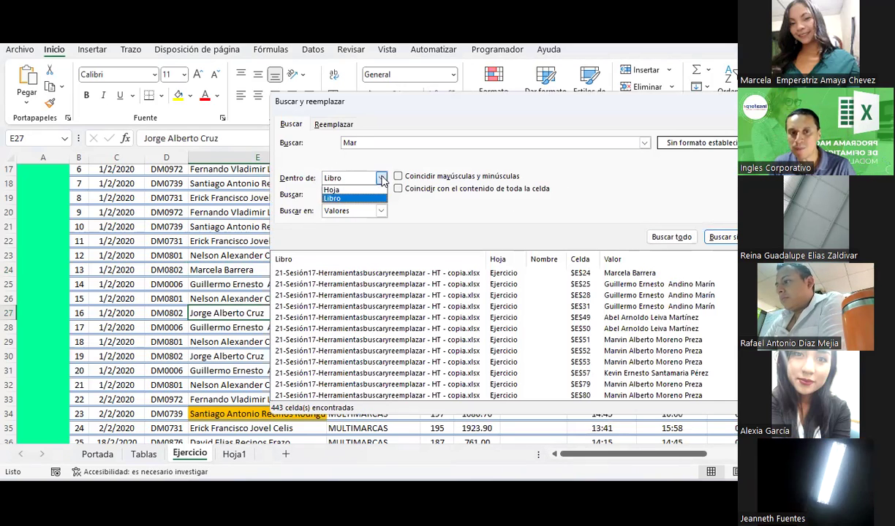
pyautogui.click(356, 189)
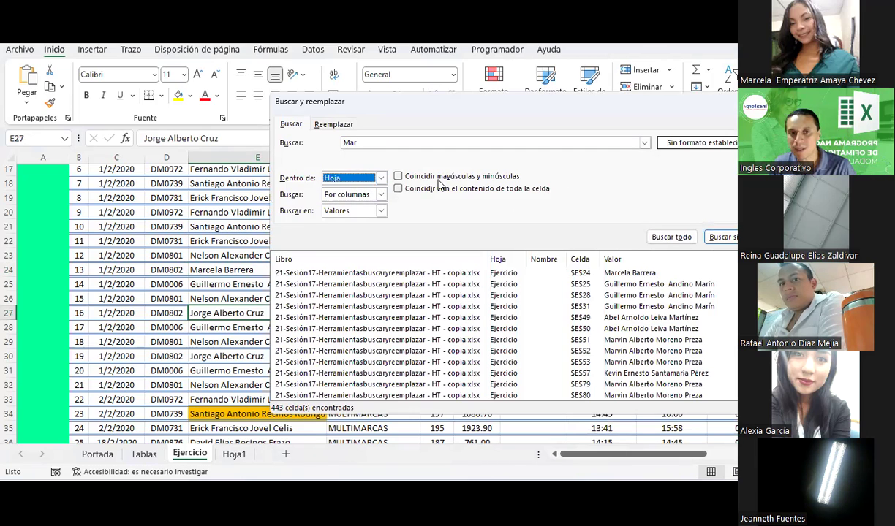
pyautogui.click(687, 238)
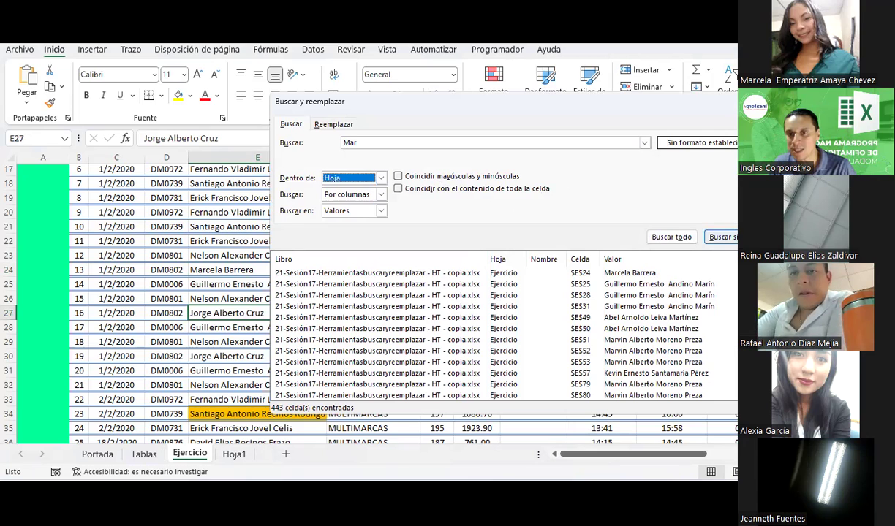
pyautogui.click(672, 239)
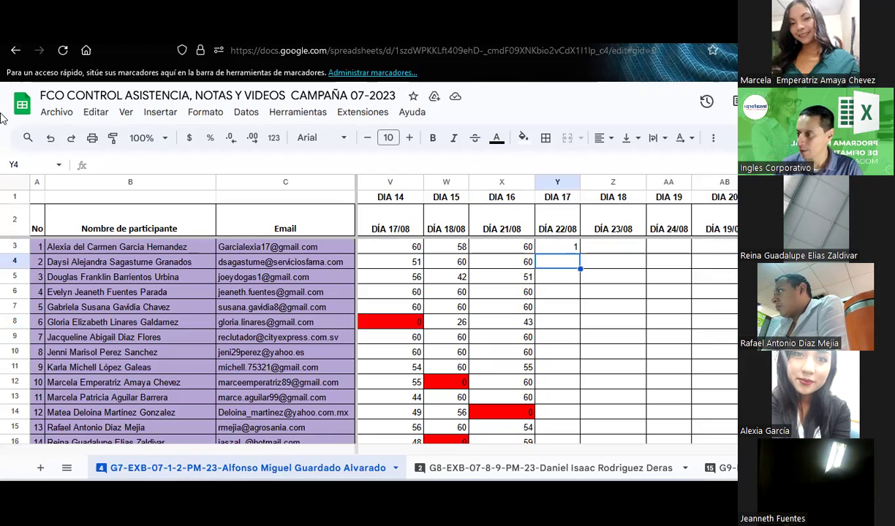
# Step: Correct the mistyped 4 in Y4 and paste 1 into cells Y4 through Y6
pyautogui.write('4')
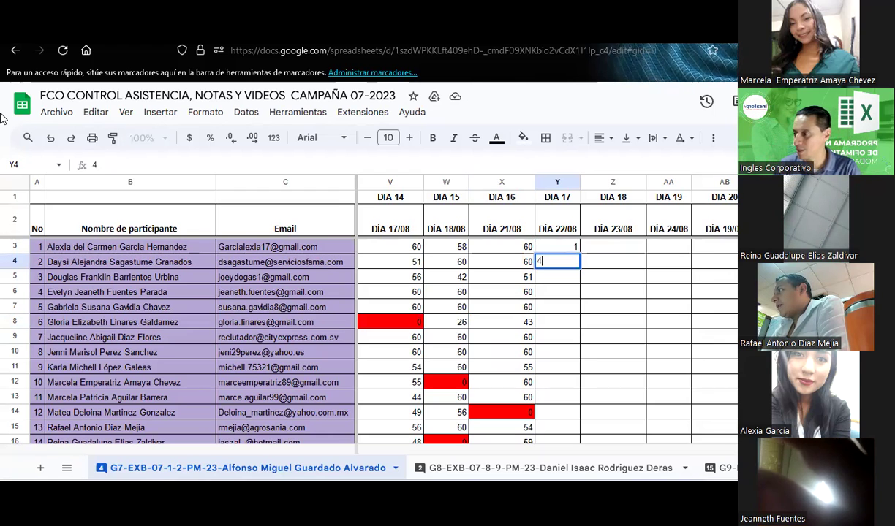
pyautogui.press('Return')
pyautogui.press('Up')
pyautogui.write('1')
pyautogui.press('Down')
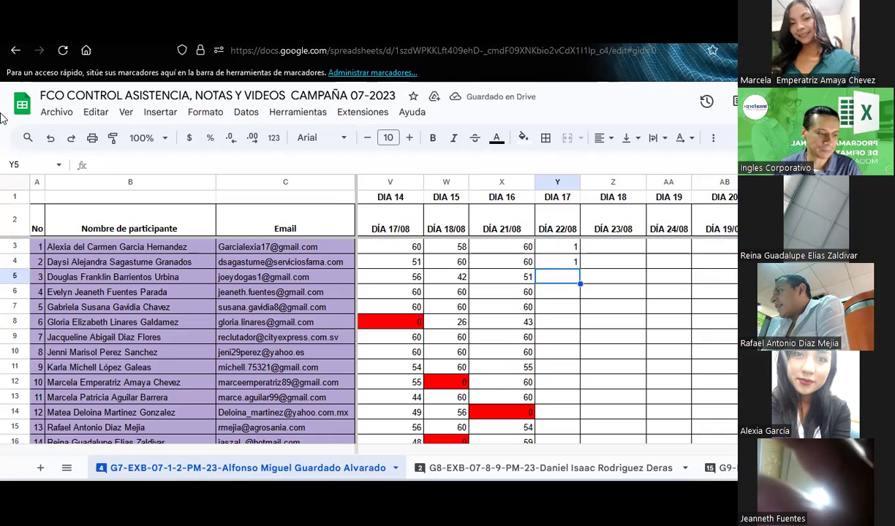
pyautogui.write('1')
pyautogui.press('Down')
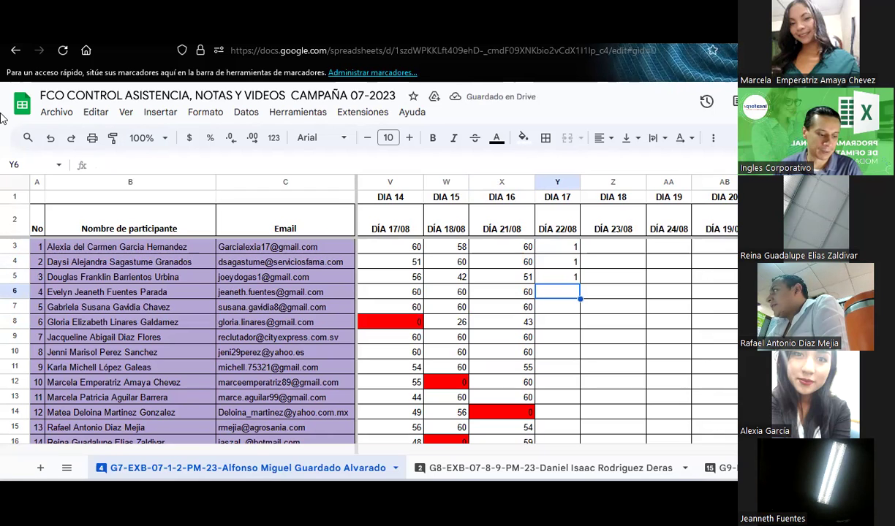
pyautogui.write('1')
pyautogui.press('Down')
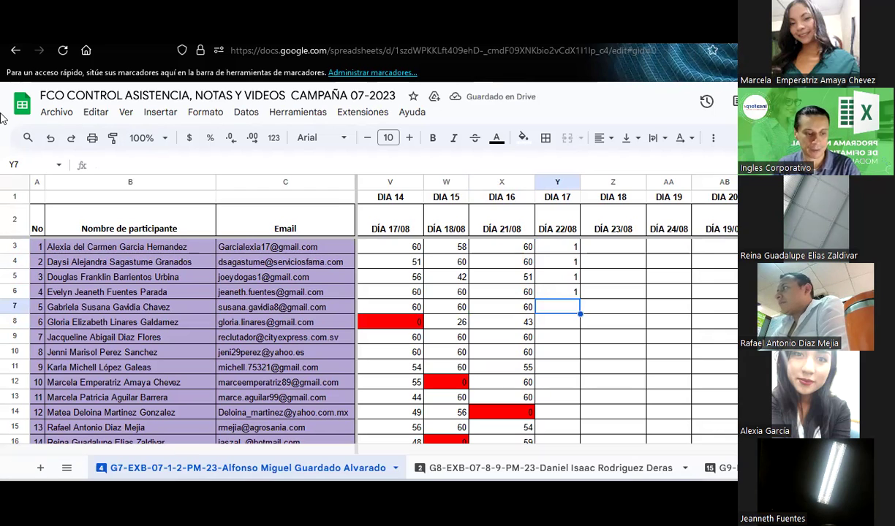
# Step: Enter 1 under DÍA 17 (22/08) for participants in cells Y7 through Y12
pyautogui.write('1')
pyautogui.press('Return')
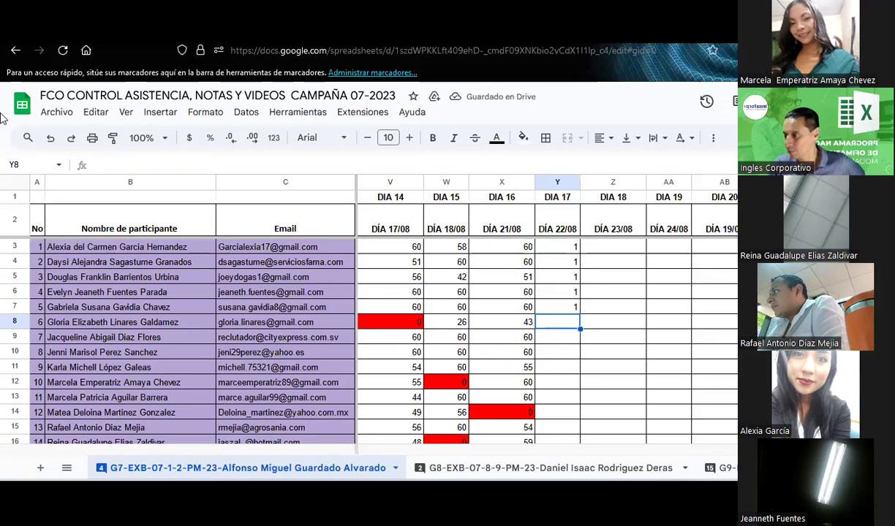
pyautogui.write('1')
pyautogui.press('Return')
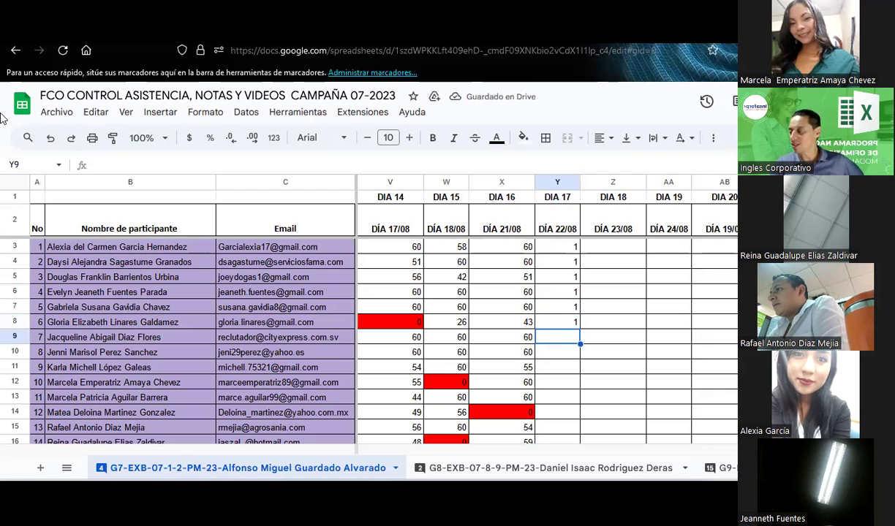
pyautogui.write('1')
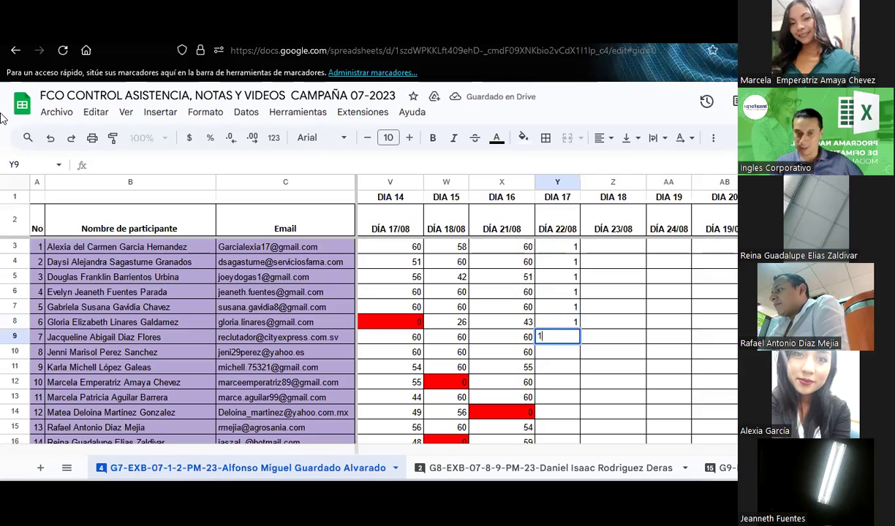
pyautogui.press('Return')
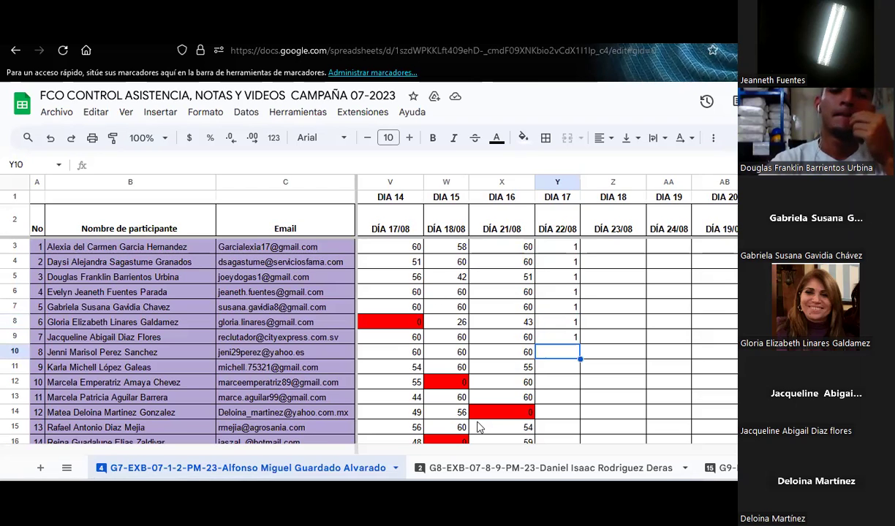
pyautogui.write('1')
pyautogui.press('Return')
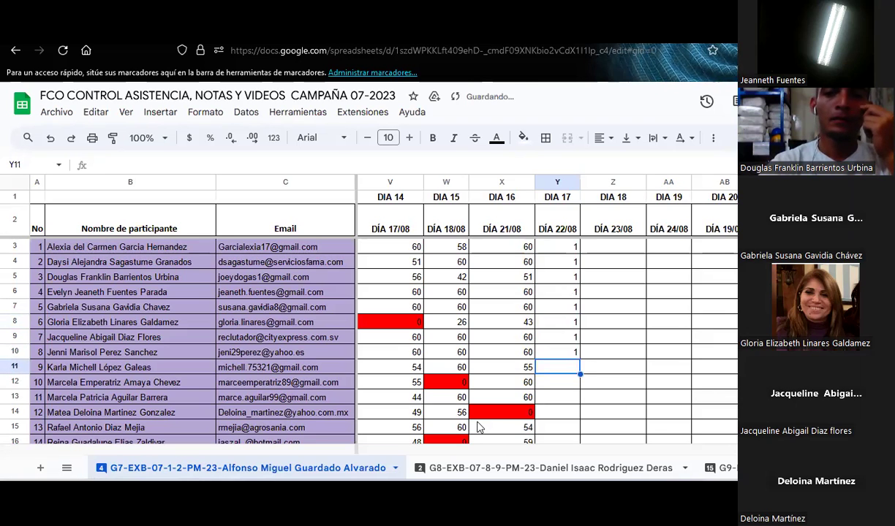
pyautogui.write('1')
pyautogui.press('Return')
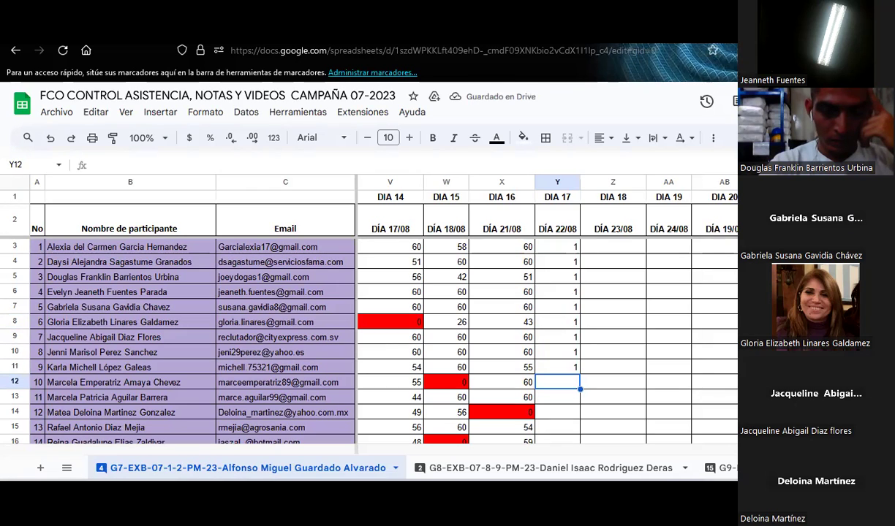
pyautogui.write('1')
pyautogui.press('Return')
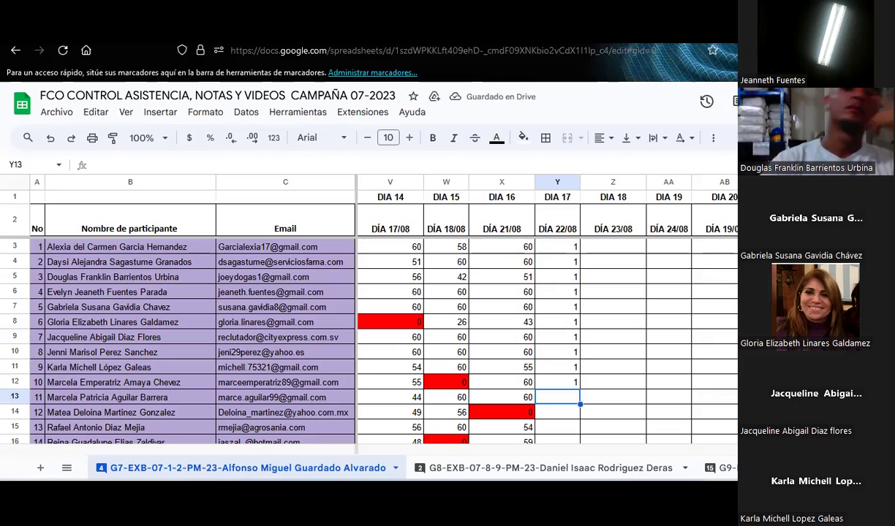
# Step: Enter 1 in cells Y13 through Y18, then return to the Excel workbook
pyautogui.write('1')
pyautogui.press('Return')
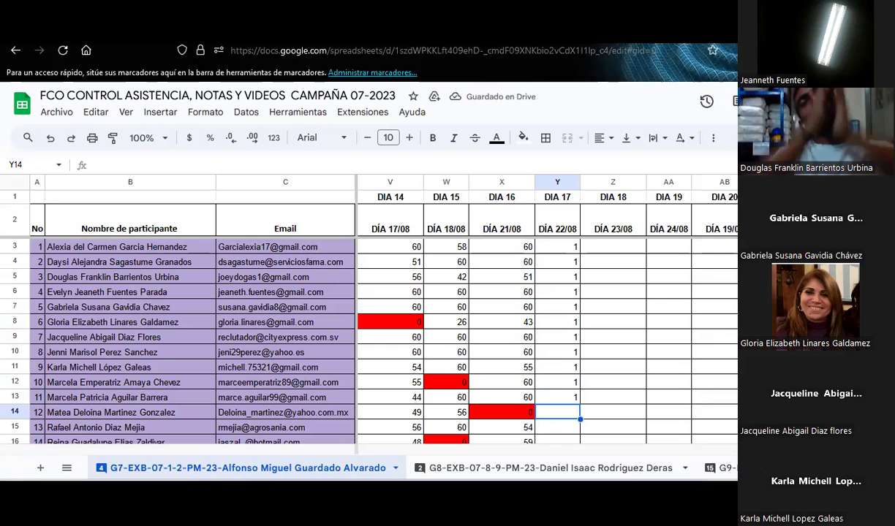
pyautogui.write('1')
pyautogui.press('Return')
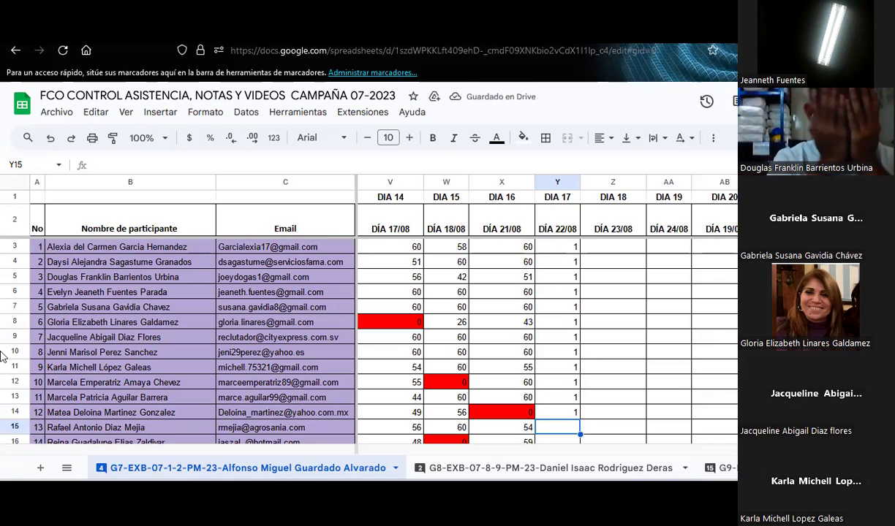
pyautogui.write('1')
pyautogui.press('Return')
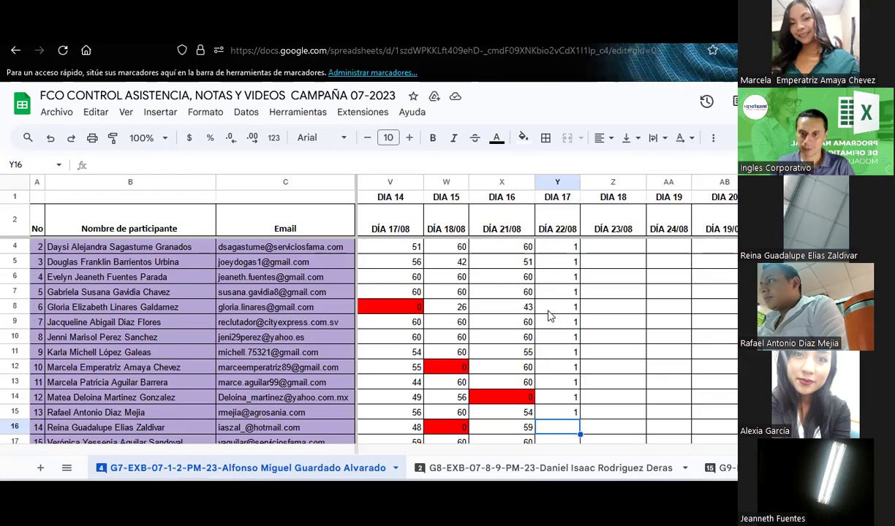
pyautogui.scroll(-4, 549, 314)
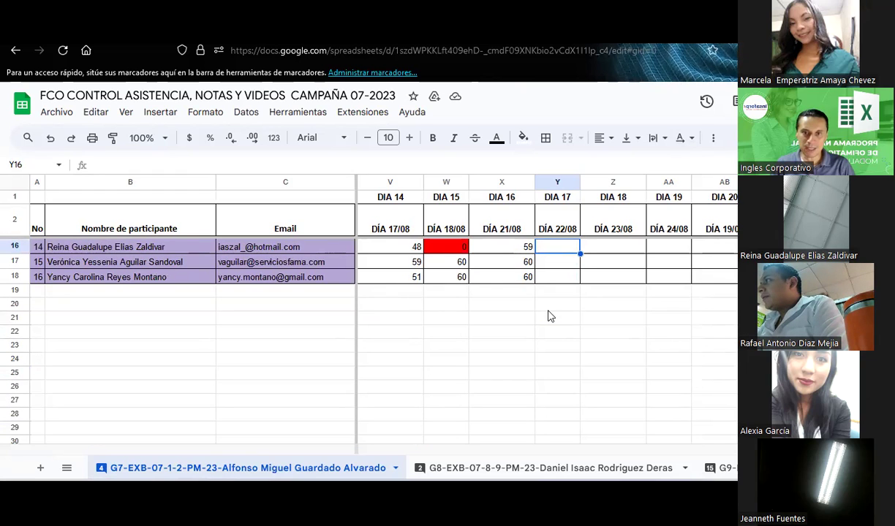
pyautogui.write('1')
pyautogui.press('Return')
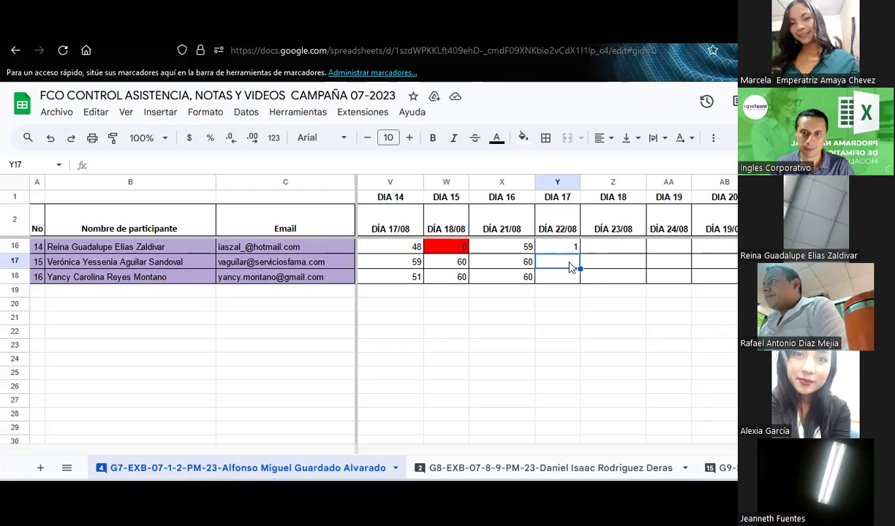
pyautogui.write('1')
pyautogui.press('Return')
pyautogui.write('1')
pyautogui.press('Return')
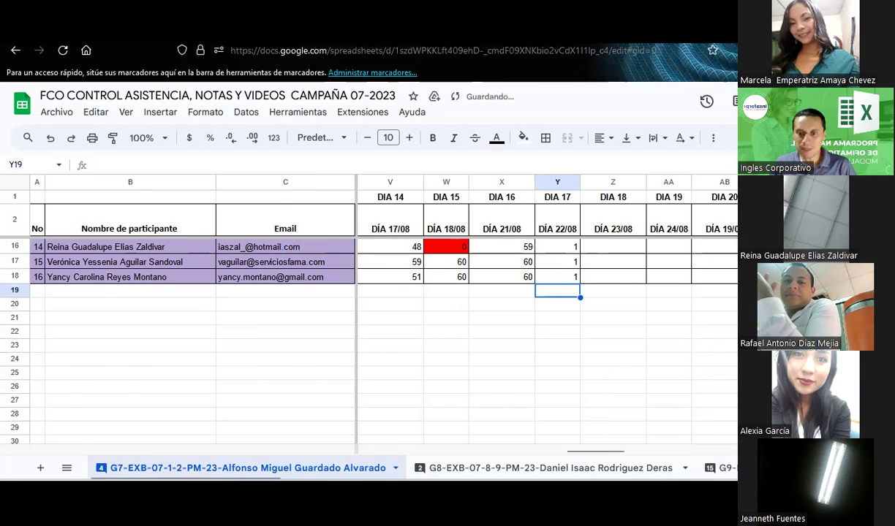
pyautogui.hotkey('alt', 'Tab')
pyautogui.scroll(3, 483, 292)
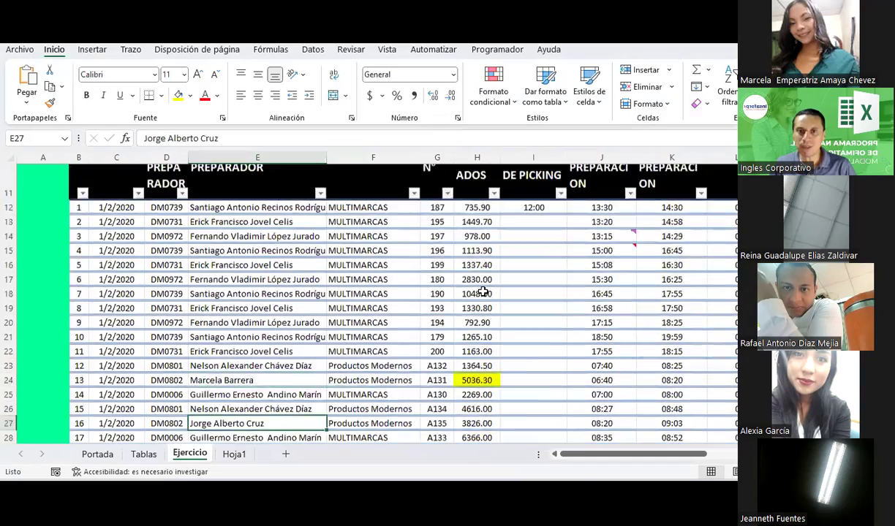
pyautogui.scroll(-1, 484, 291)
pyautogui.moveTo(591, 455); pyautogui.dragTo(709, 454)
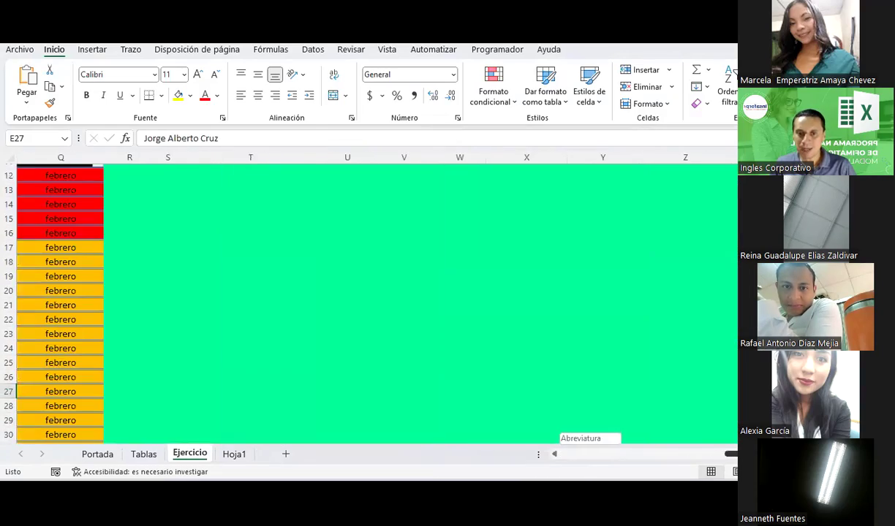
pyautogui.scroll(-5, 319, 318)
pyautogui.scroll(-7, 319, 318)
pyautogui.scroll(-15, 318, 318)
pyautogui.scroll(-6, 319, 318)
pyautogui.scroll(-13, 318, 318)
pyautogui.scroll(-14, 318, 318)
pyautogui.scroll(-14, 318, 318)
pyautogui.scroll(-13, 317, 318)
pyautogui.scroll(-14, 317, 318)
pyautogui.scroll(-13, 316, 318)
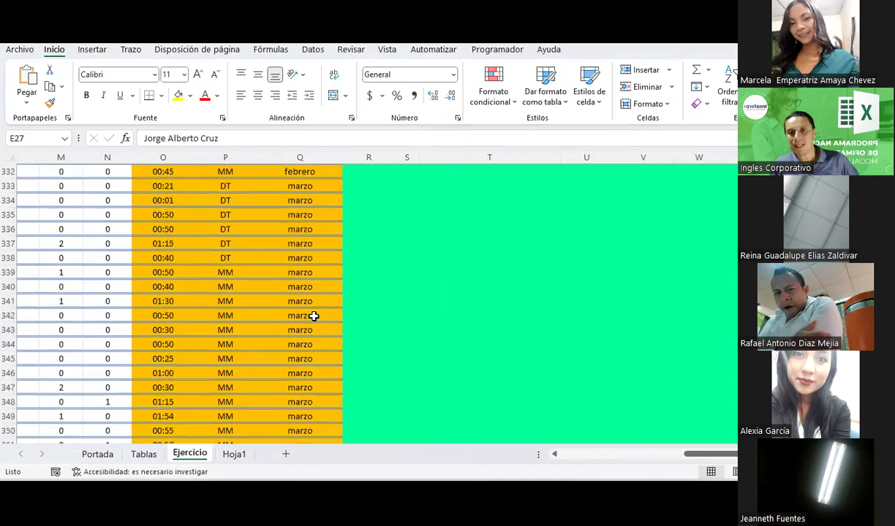
pyautogui.scroll(-17, 314, 317)
pyautogui.scroll(-8, 313, 316)
pyautogui.scroll(-8, 314, 315)
pyautogui.scroll(-5, 314, 316)
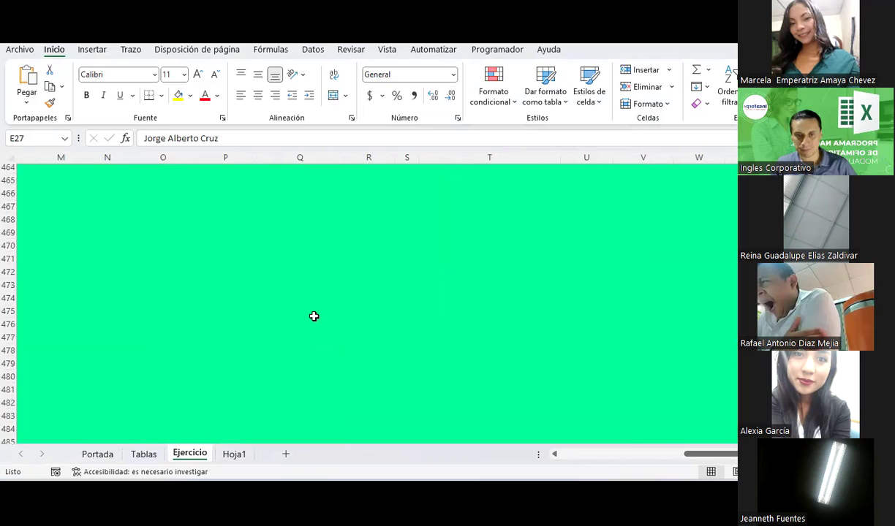
pyautogui.scroll(6, 314, 315)
pyautogui.click(358, 228)
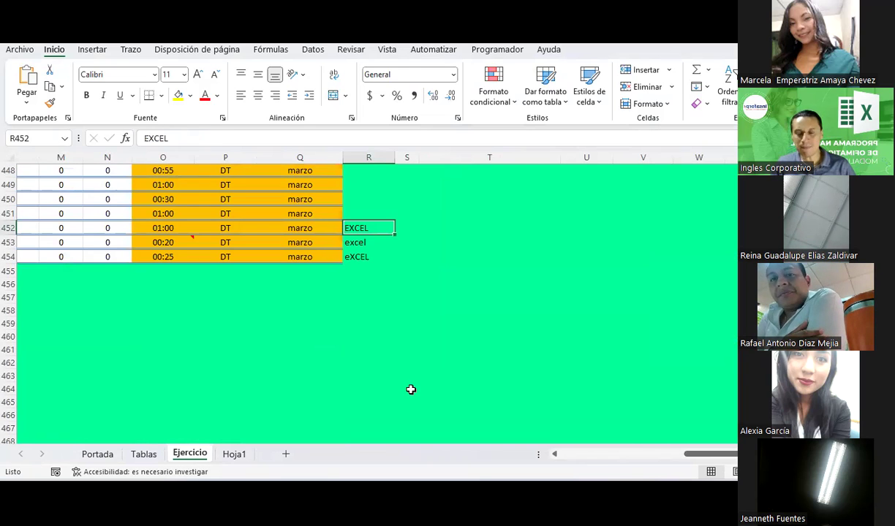
pyautogui.click(359, 240)
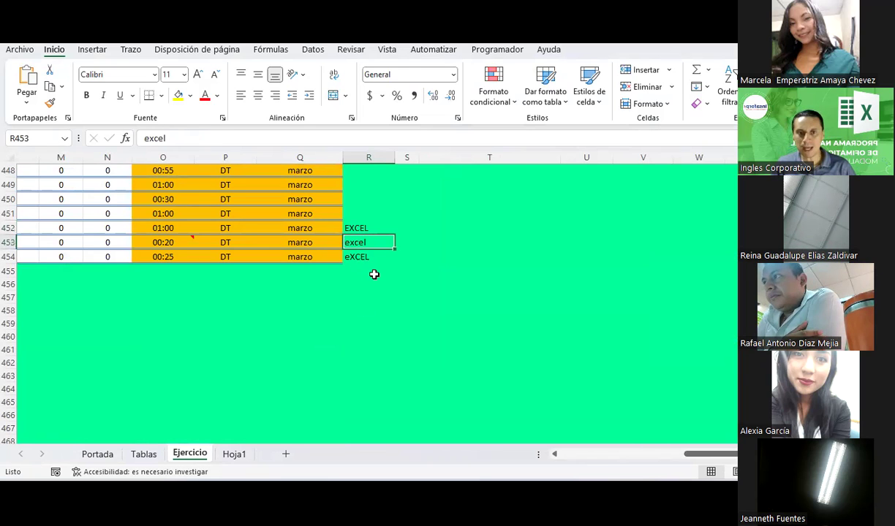
pyautogui.click(365, 256)
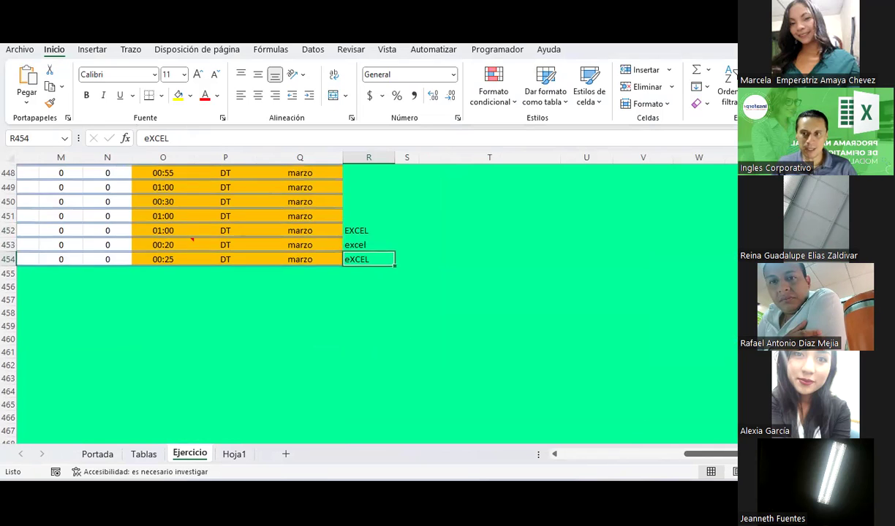
pyautogui.scroll(20, 662, 390)
pyautogui.moveTo(719, 457); pyautogui.dragTo(585, 455)
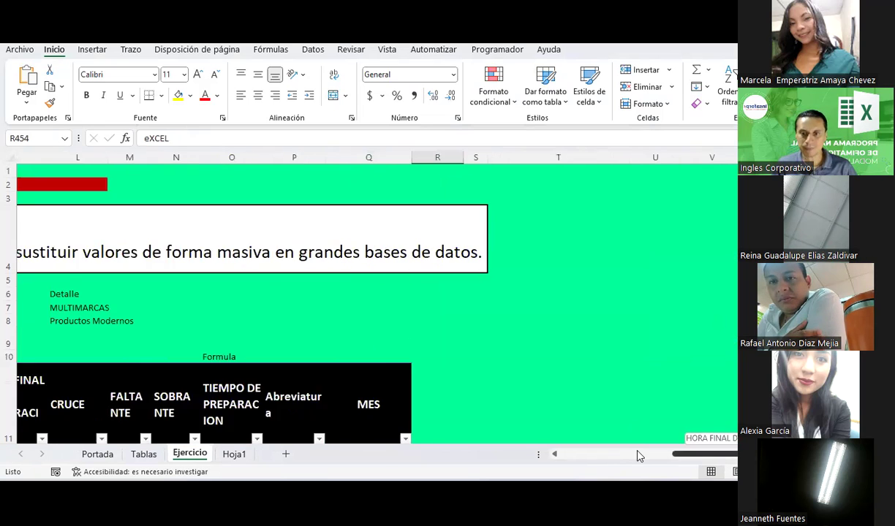
pyautogui.scroll(-3, 450, 335)
pyautogui.click(372, 300)
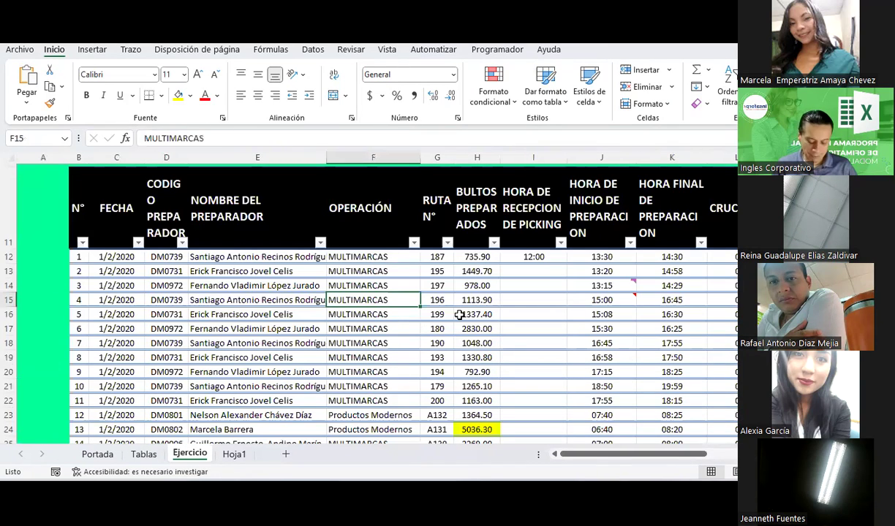
# Step: Search for excel and step through its matches in R452, R453, R454 and B2 twice
pyautogui.hotkey('ctrl', 'b')
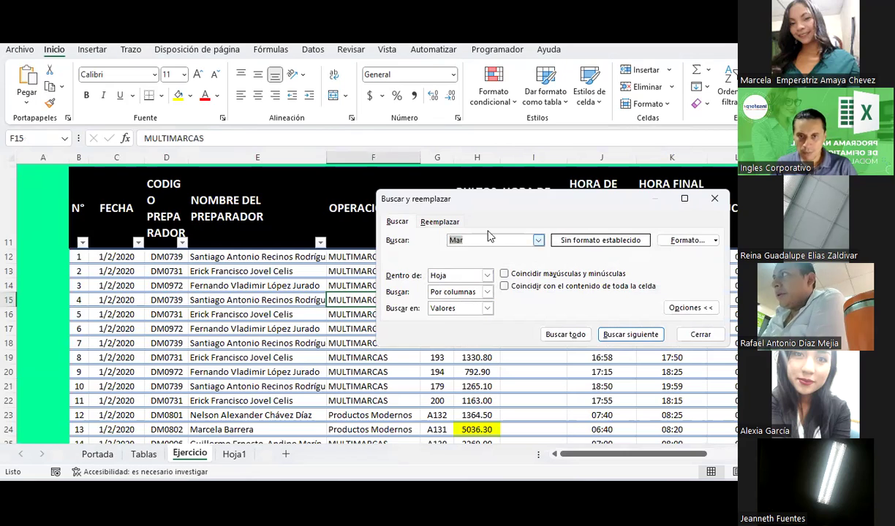
pyautogui.write('excel')
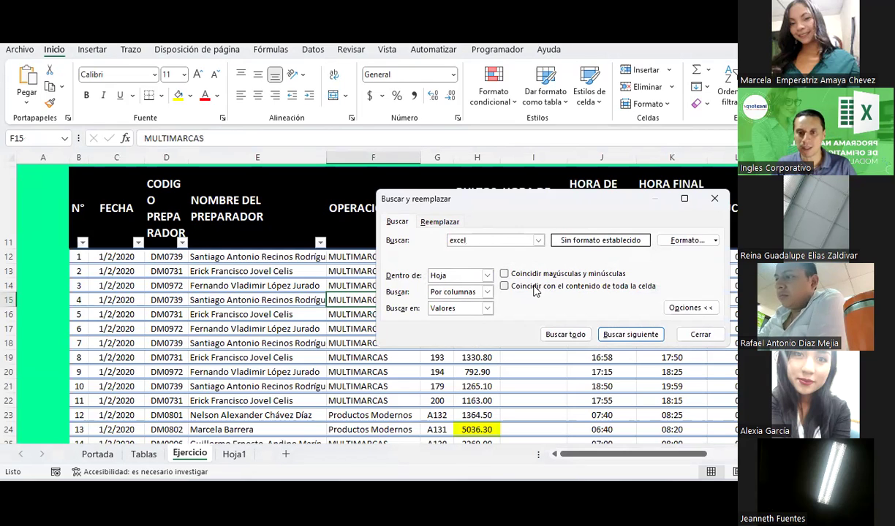
pyautogui.click(633, 334)
pyautogui.click(630, 277)
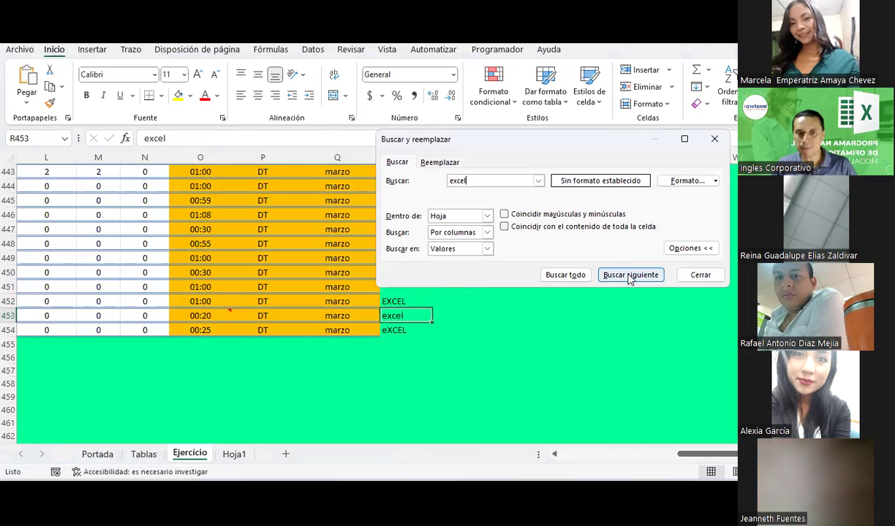
pyautogui.click(629, 276)
pyautogui.click(629, 275)
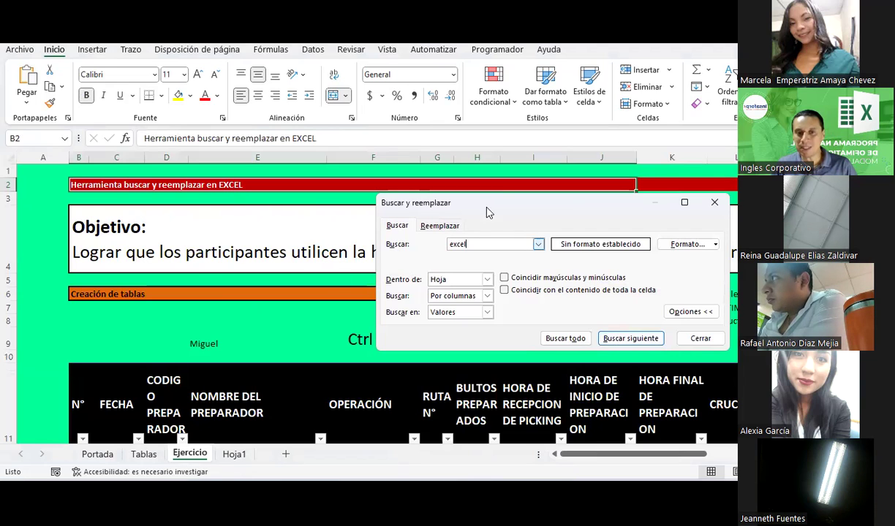
pyautogui.click(629, 341)
pyautogui.click(692, 342)
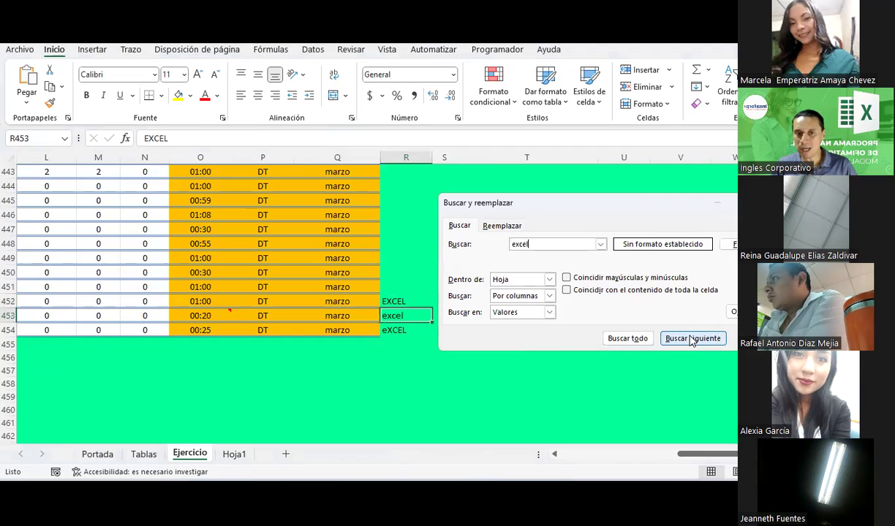
pyautogui.click(691, 339)
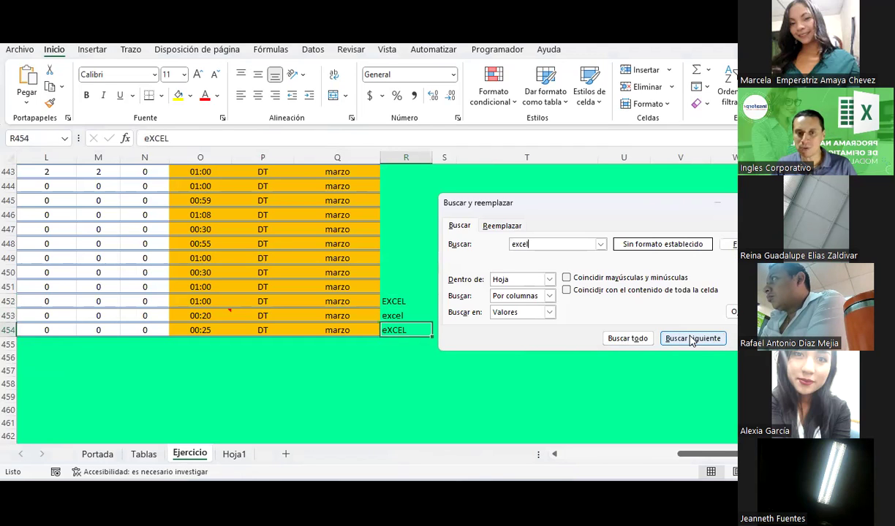
pyautogui.click(692, 338)
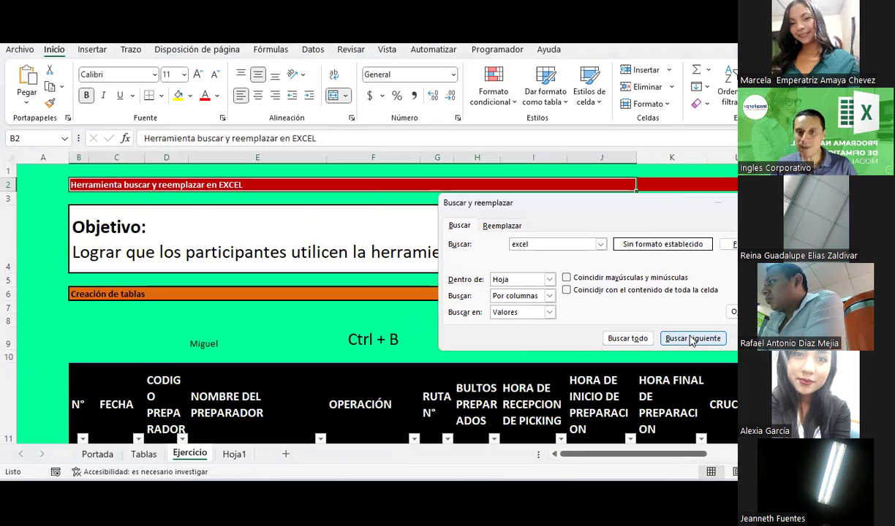
# Step: List all 4 excel matches with Buscar todo and enlarge the results dialog to show them
pyautogui.click(642, 336)
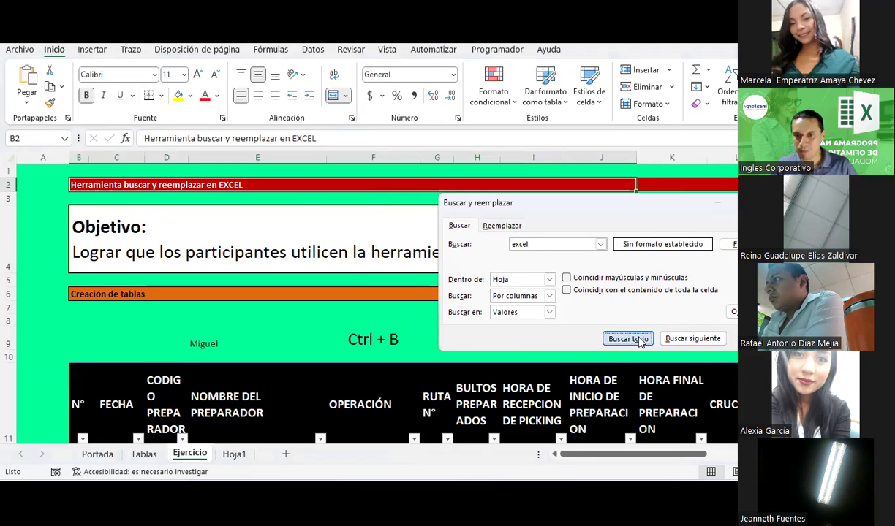
pyautogui.moveTo(505, 202); pyautogui.dragTo(406, 150)
pyautogui.hotkey('ctrl', 'b')
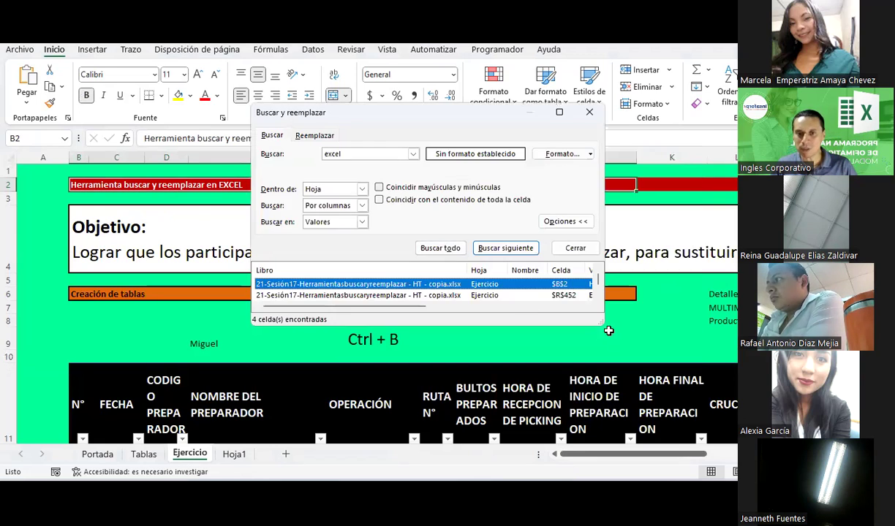
pyautogui.moveTo(605, 325); pyautogui.dragTo(735, 325)
pyautogui.click(731, 439)
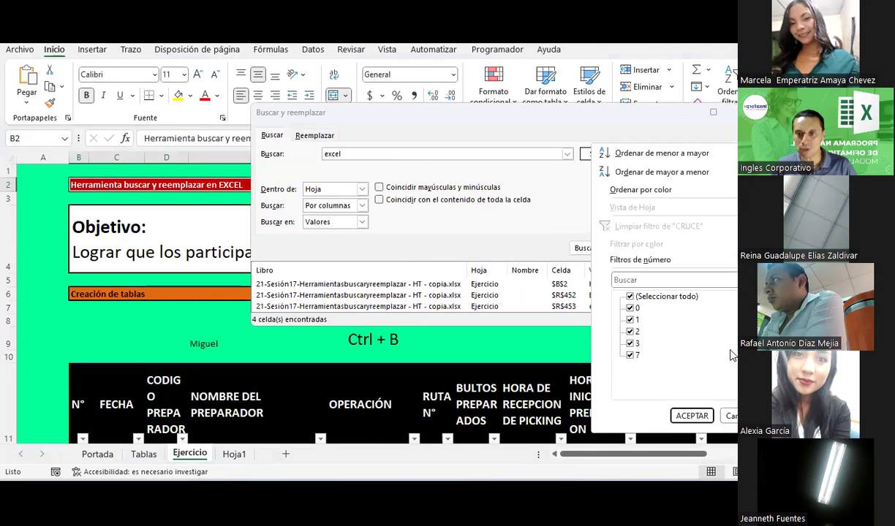
pyautogui.press('Escape')
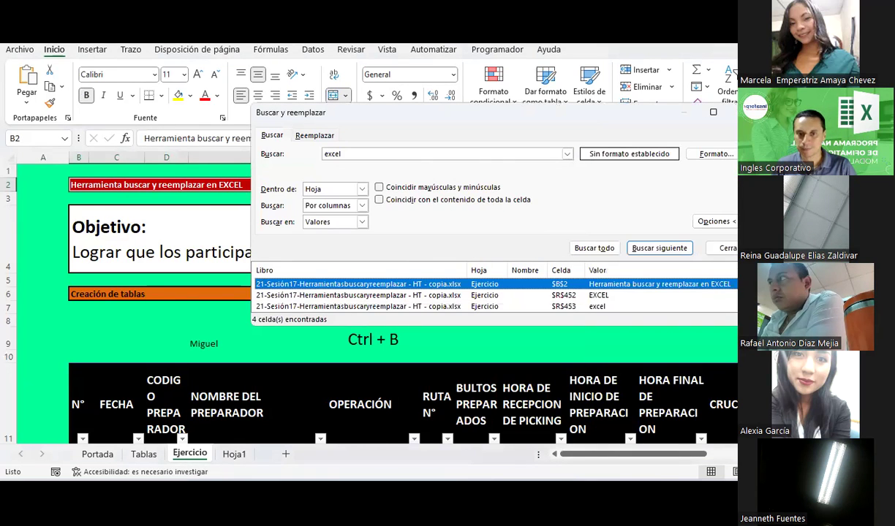
pyautogui.moveTo(735, 325); pyautogui.dragTo(775, 455)
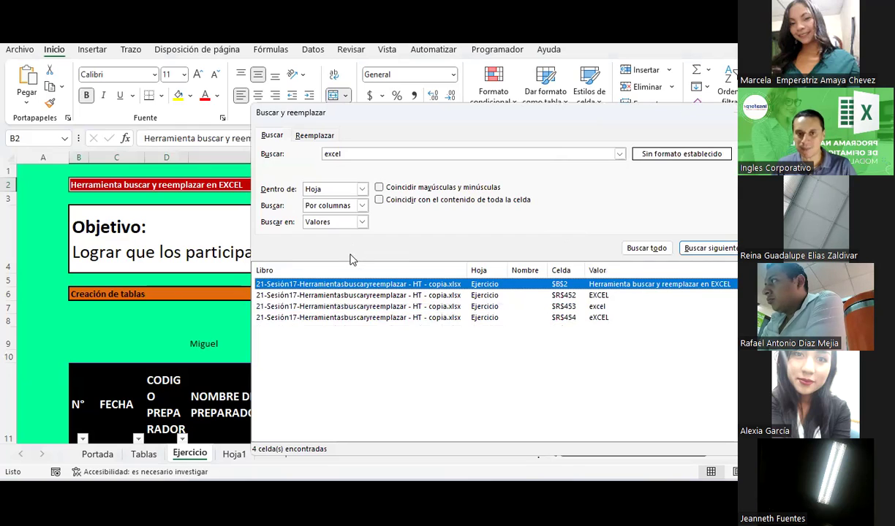
# Step: Turn on case matching and list lowercase excel matches, finding only R453
pyautogui.click(380, 188)
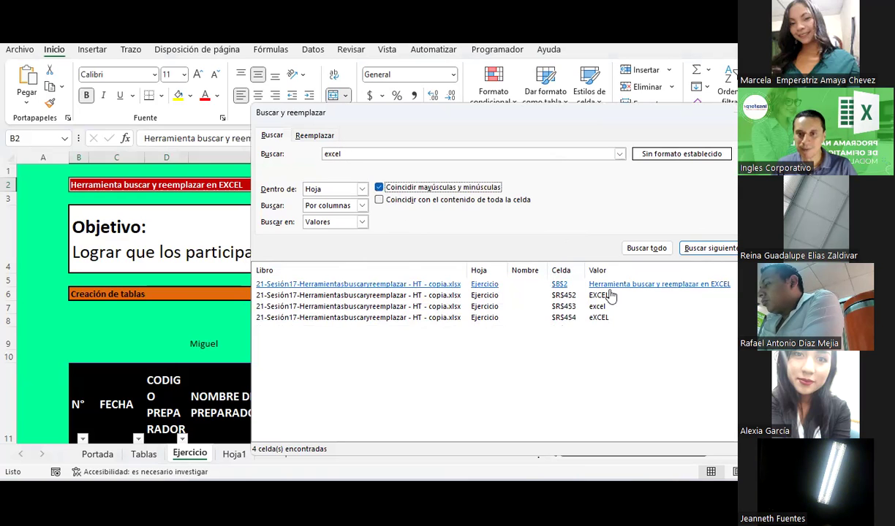
pyautogui.click(629, 248)
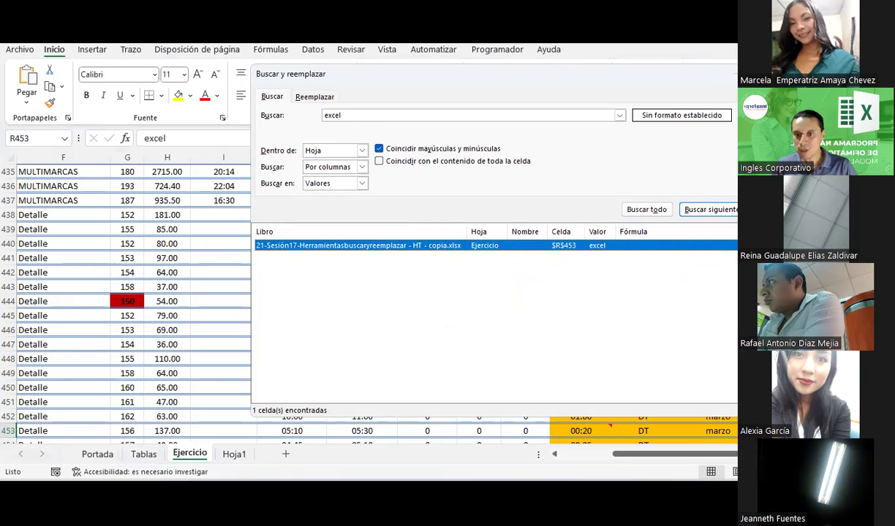
pyautogui.moveTo(592, 76); pyautogui.dragTo(477, 58)
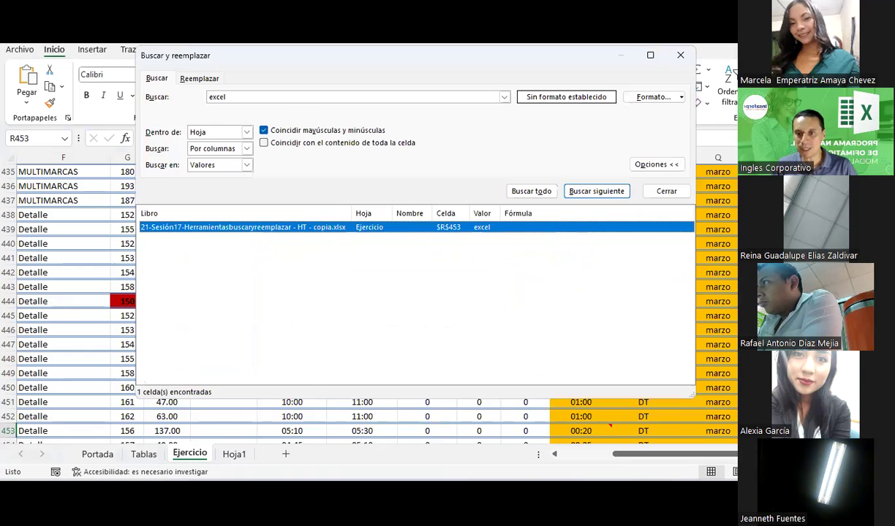
pyautogui.scroll(-2, 69, 307)
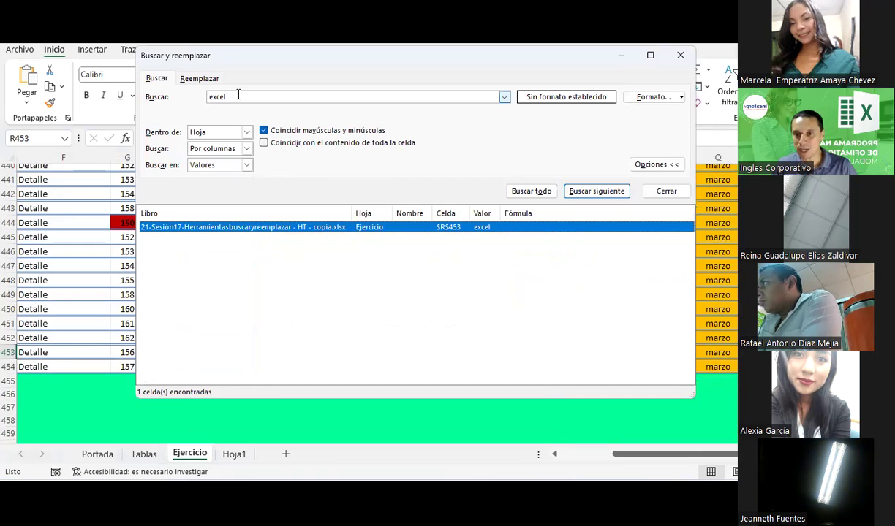
# Step: Search EXCEL case-sensitively, finding matches in B2 and R452
pyautogui.write('EXCEL')
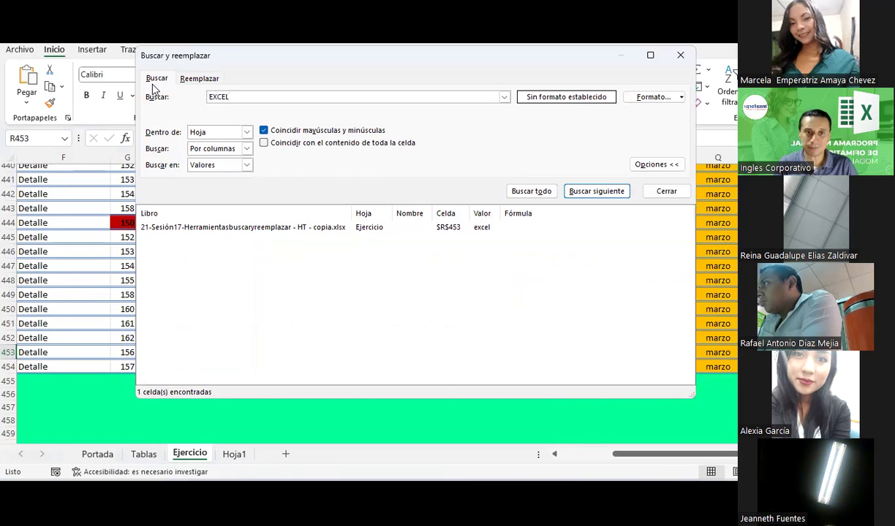
pyautogui.click(541, 195)
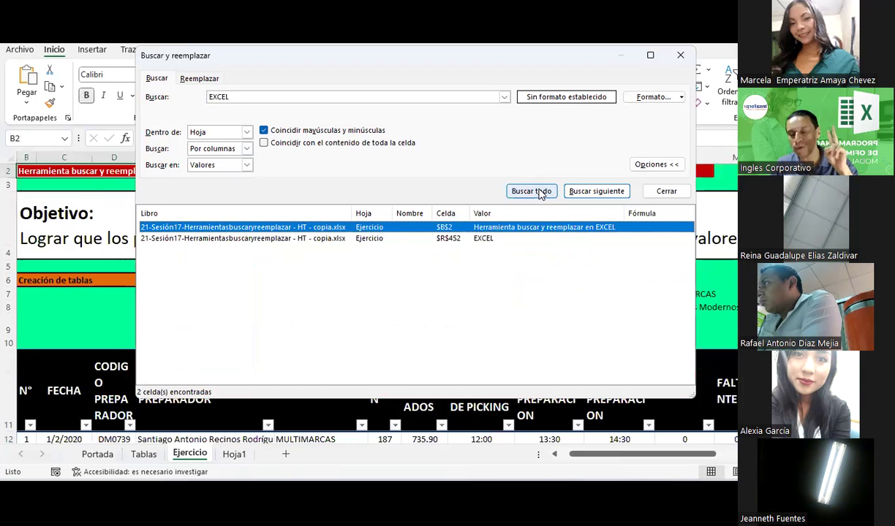
pyautogui.click(611, 192)
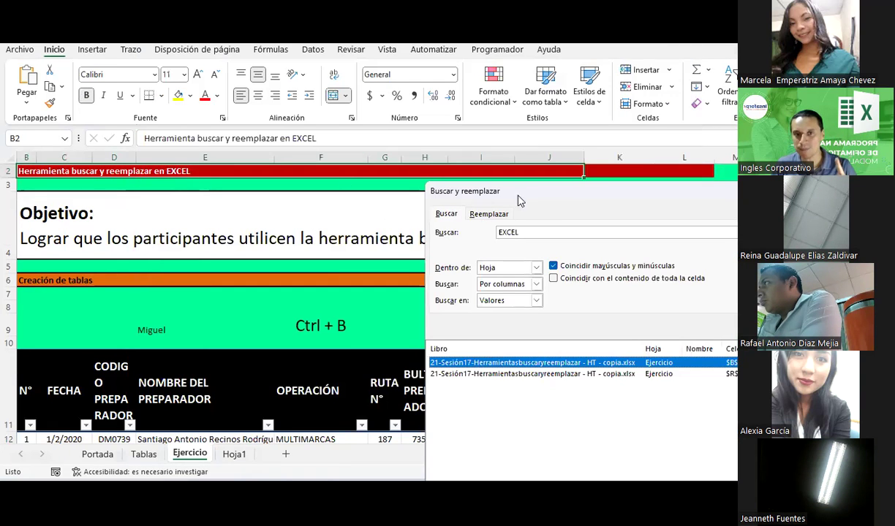
pyautogui.moveTo(520, 200); pyautogui.dragTo(381, 125)
pyautogui.click(624, 204)
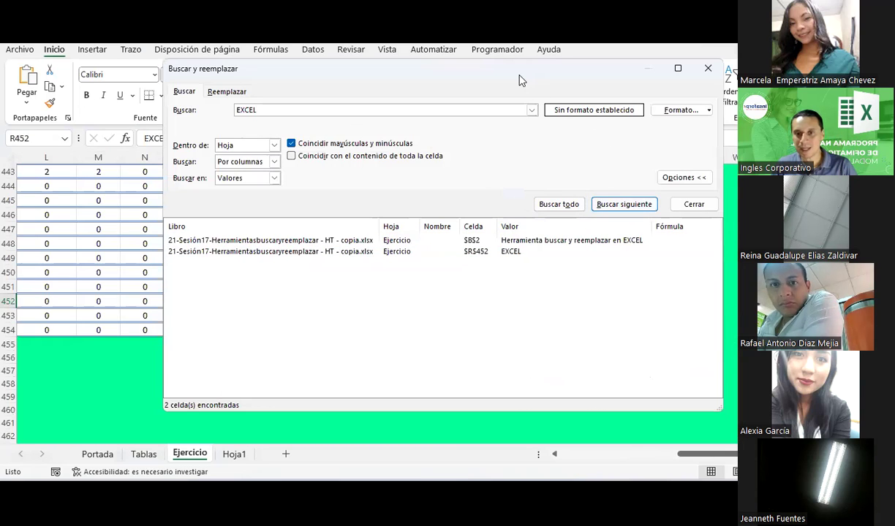
pyautogui.moveTo(519, 70); pyautogui.dragTo(454, 307)
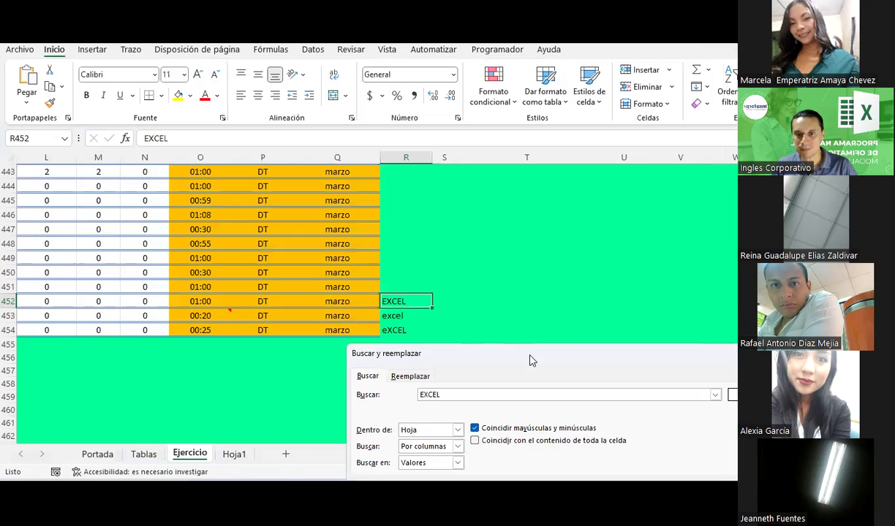
pyautogui.hotkey('alt', 't')
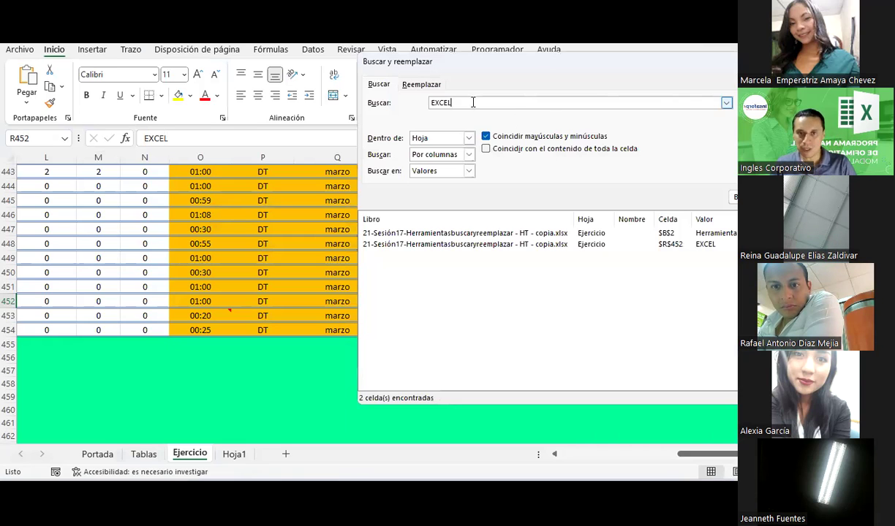
# Step: Search eXCEL case-sensitively, listing only Ejercicio $R$454
pyautogui.write('e')
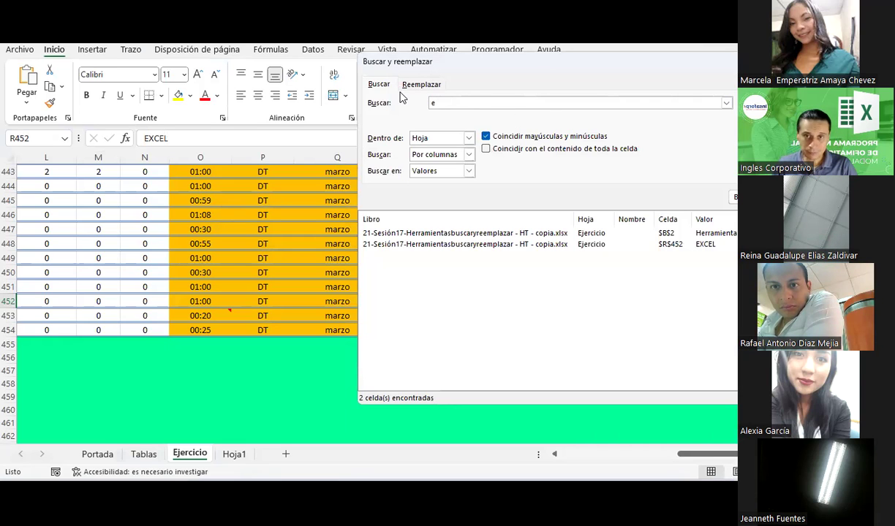
pyautogui.write('XCEL')
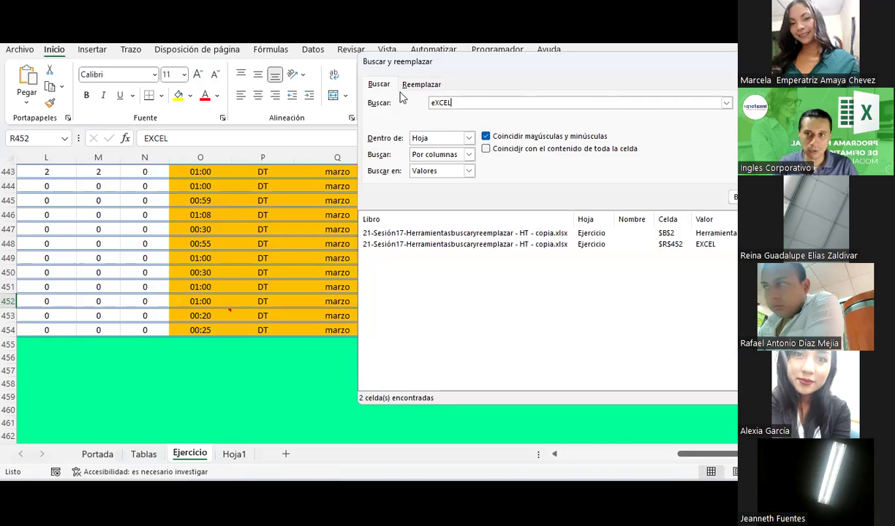
pyautogui.press('Return')
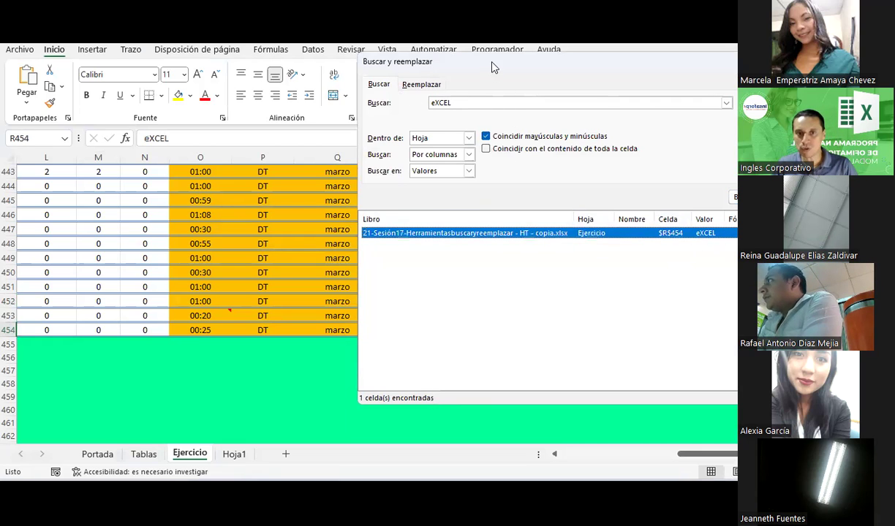
pyautogui.moveTo(494, 72); pyautogui.dragTo(602, 370)
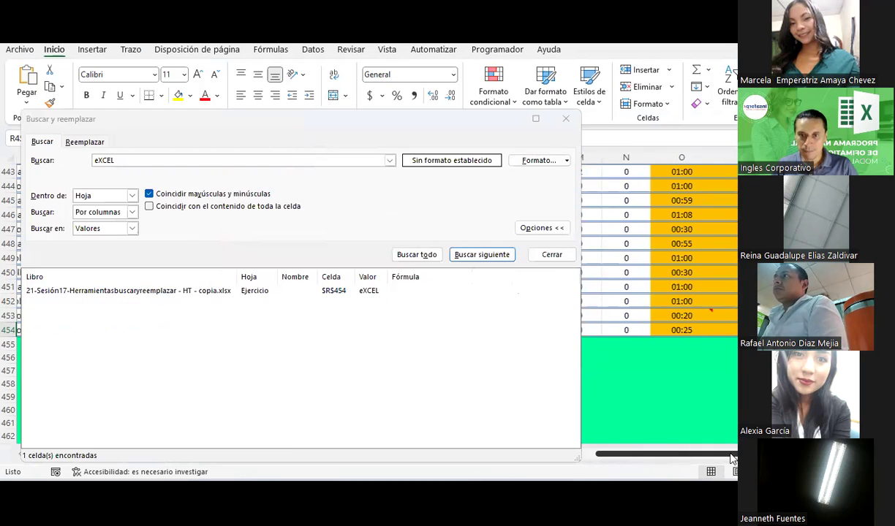
pyautogui.click(250, 132)
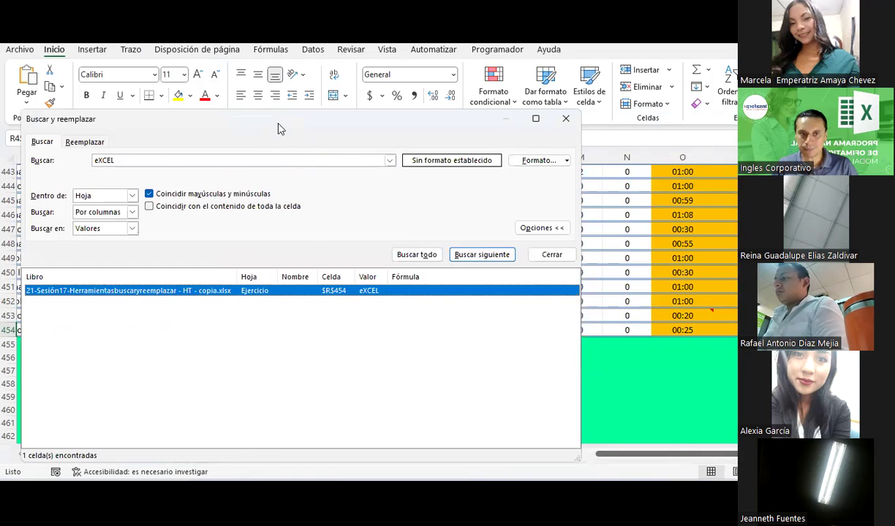
pyautogui.moveTo(278, 128); pyautogui.dragTo(581, 108)
pyautogui.click(590, 454)
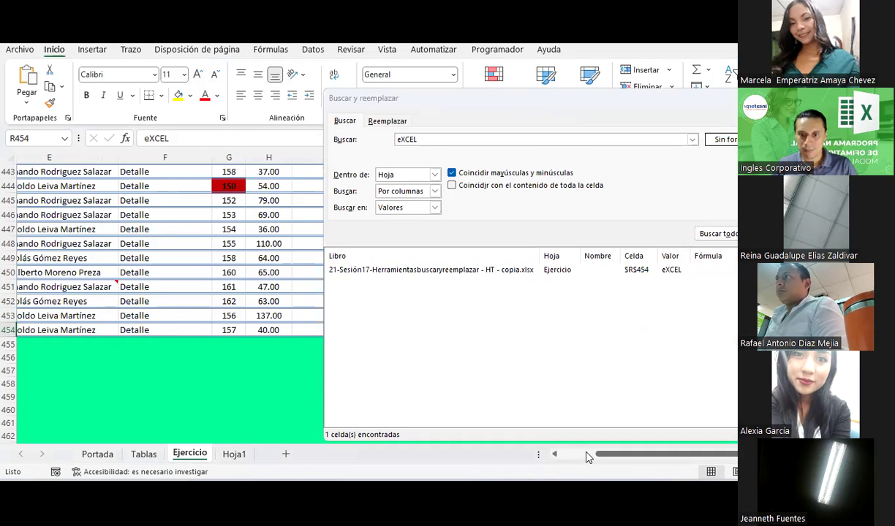
# Step: Turn Coincidir mayúsculas y minúsculas off again and scroll back up the sheet
pyautogui.click(453, 174)
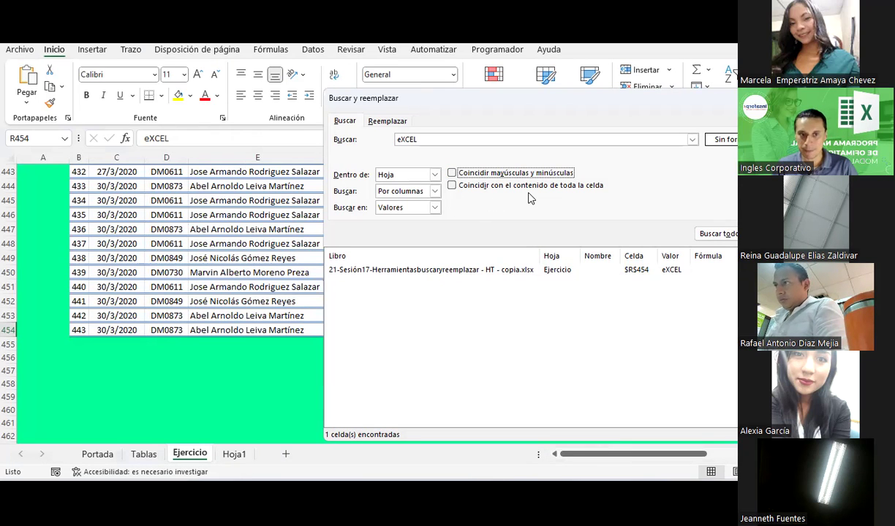
pyautogui.click(242, 215)
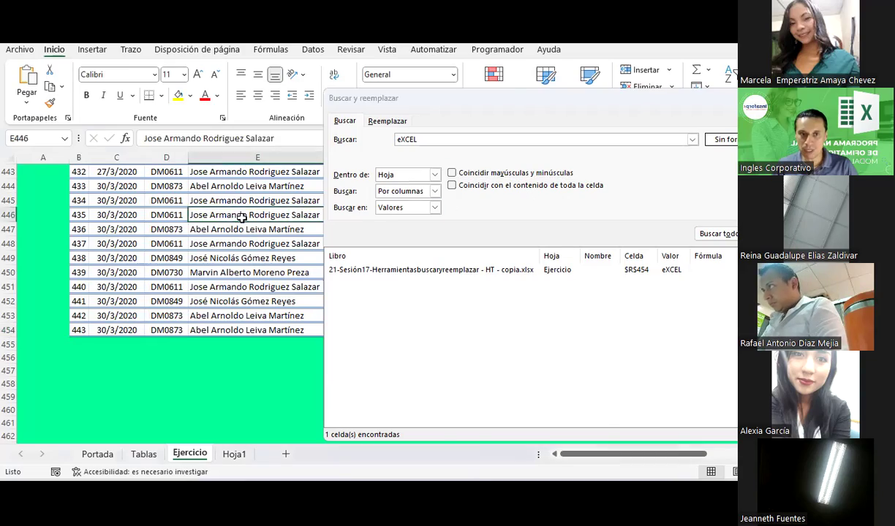
pyautogui.scroll(13, 241, 218)
pyautogui.scroll(6, 242, 226)
pyautogui.scroll(8, 240, 241)
pyautogui.scroll(12, 234, 253)
pyautogui.scroll(7, 226, 251)
pyautogui.scroll(1, 227, 252)
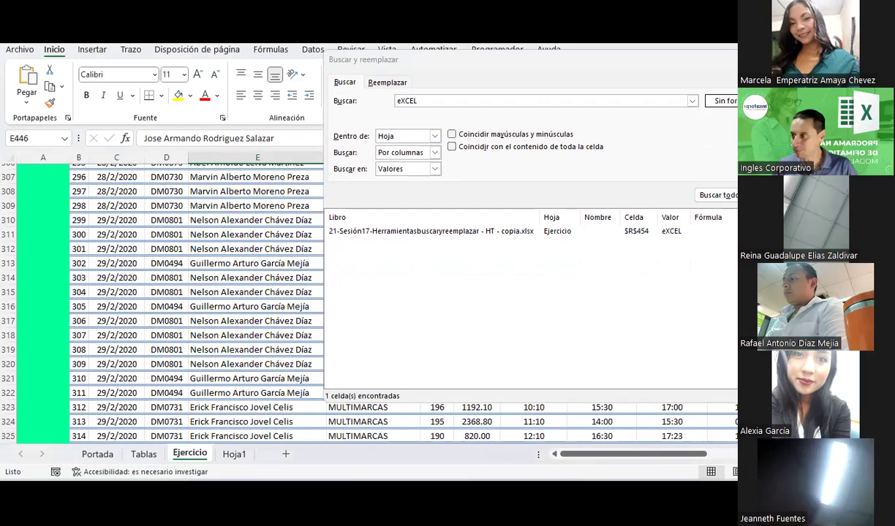
# Step: Replace the current search term with 'mARa'
pyautogui.click(424, 102)
pyautogui.doubleClick(424, 101)
pyautogui.write('mAR')
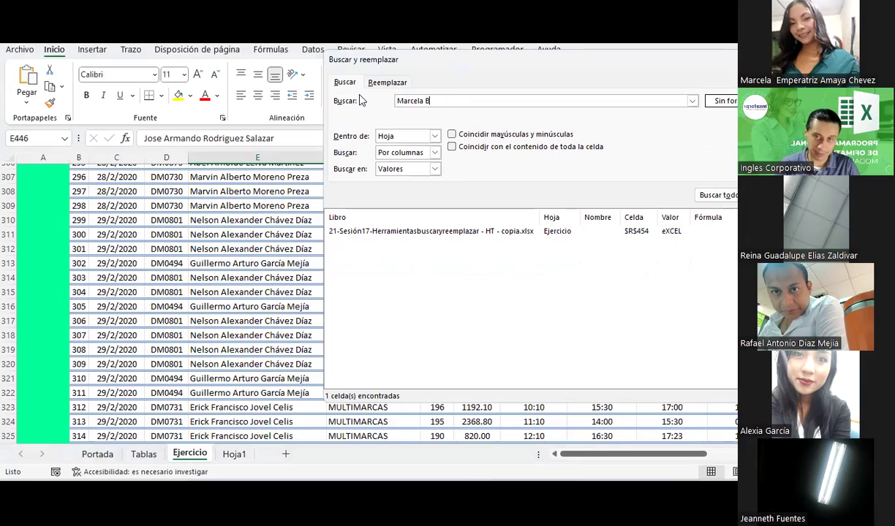
pyautogui.write('arrera')
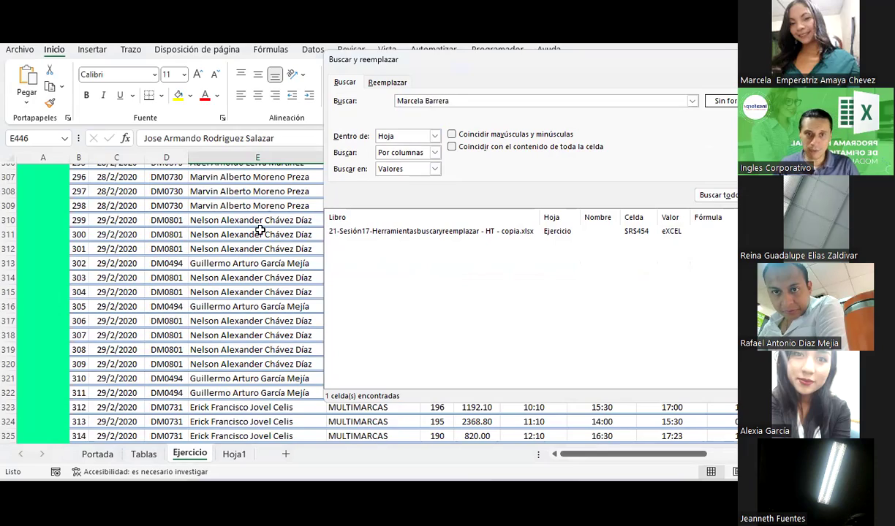
pyautogui.click(252, 232)
pyautogui.scroll(6, 260, 230)
pyautogui.scroll(3, 259, 229)
pyautogui.scroll(3, 259, 230)
pyautogui.scroll(5, 259, 229)
pyautogui.scroll(4, 260, 230)
pyautogui.scroll(6, 259, 229)
pyautogui.scroll(4, 259, 230)
pyautogui.scroll(4, 259, 230)
pyautogui.scroll(8, 260, 229)
pyautogui.scroll(14, 259, 230)
pyautogui.scroll(13, 260, 229)
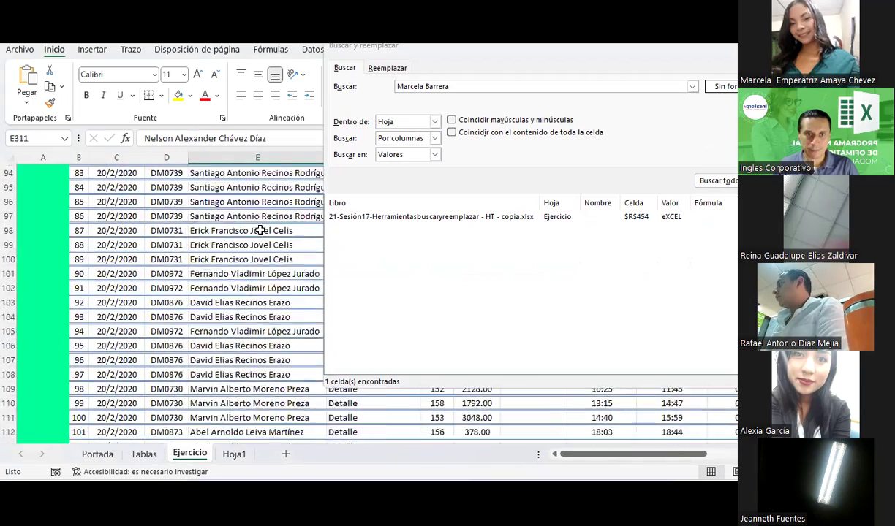
pyautogui.scroll(15, 260, 229)
pyautogui.scroll(10, 260, 229)
pyautogui.scroll(8, 259, 229)
pyautogui.scroll(-3, 259, 230)
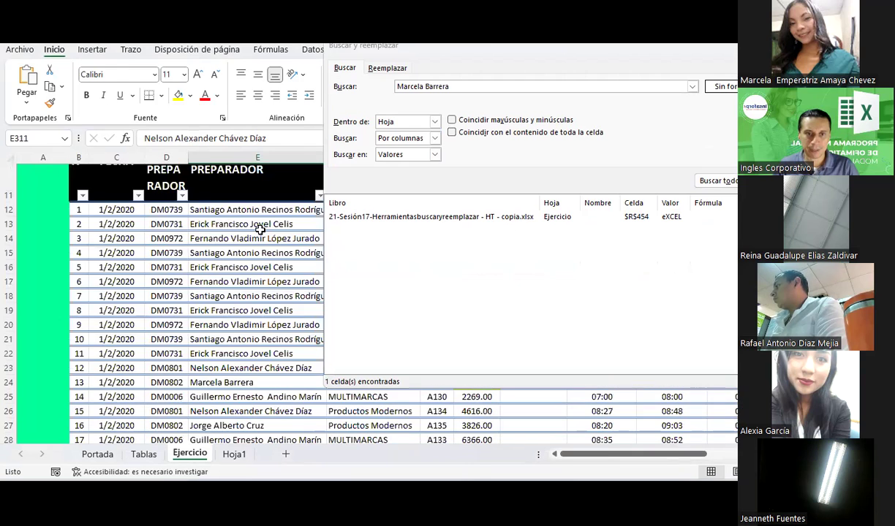
pyautogui.click(241, 397)
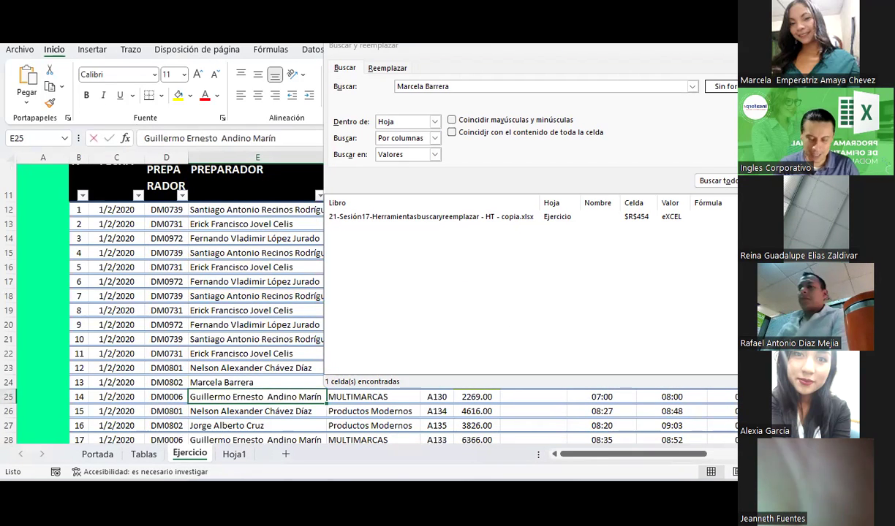
pyautogui.write('Marcela Amaya')
pyautogui.press('Return')
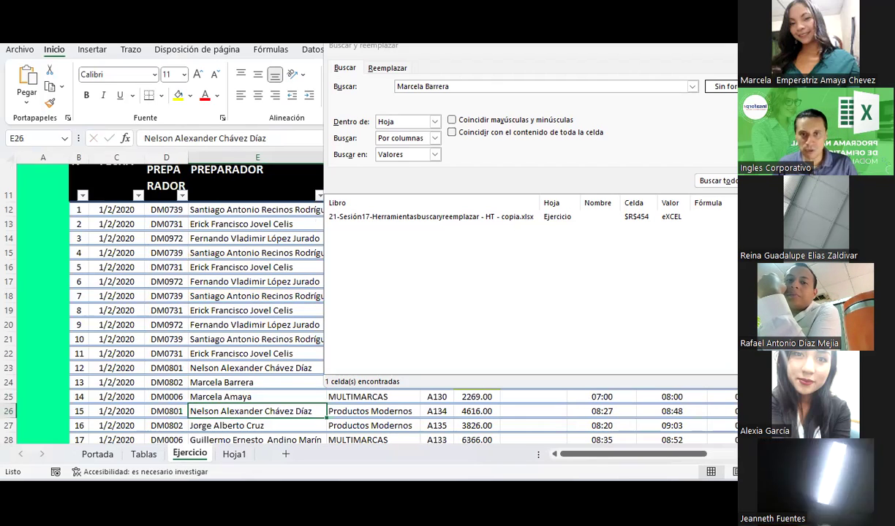
pyautogui.click(452, 132)
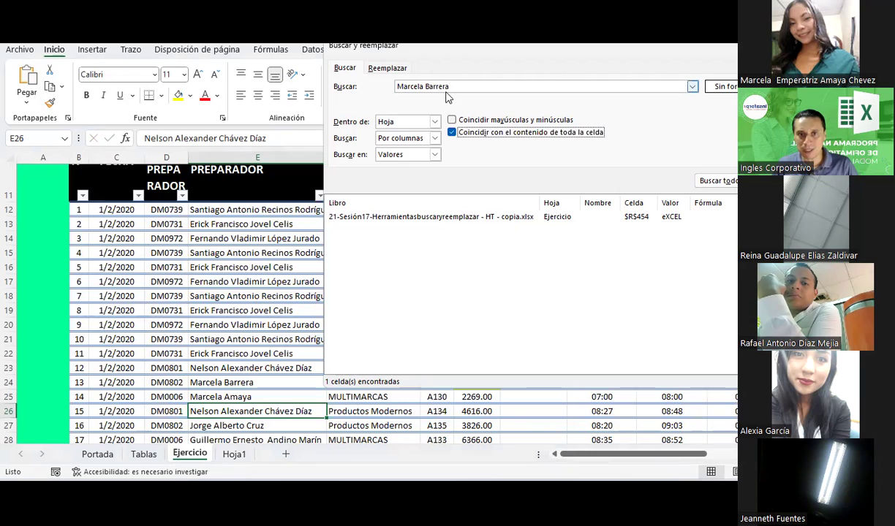
pyautogui.click(706, 180)
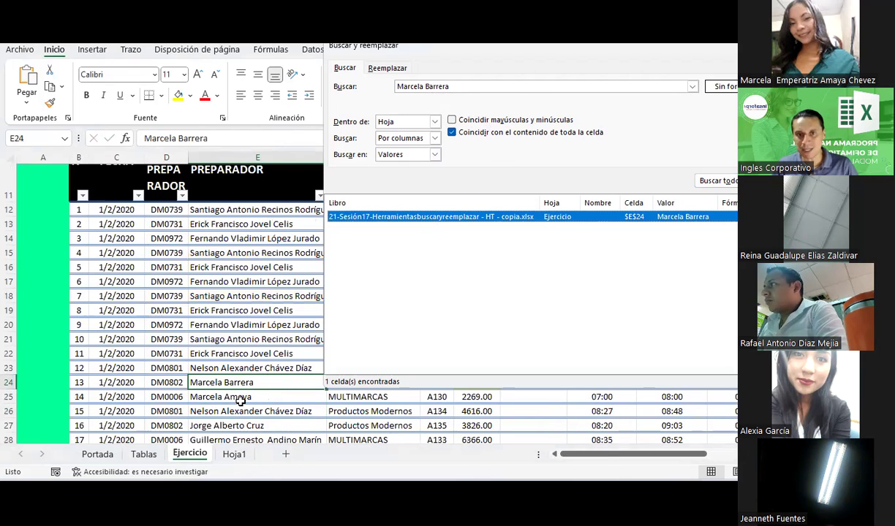
pyautogui.click(452, 132)
pyautogui.click(720, 179)
pyautogui.click(719, 183)
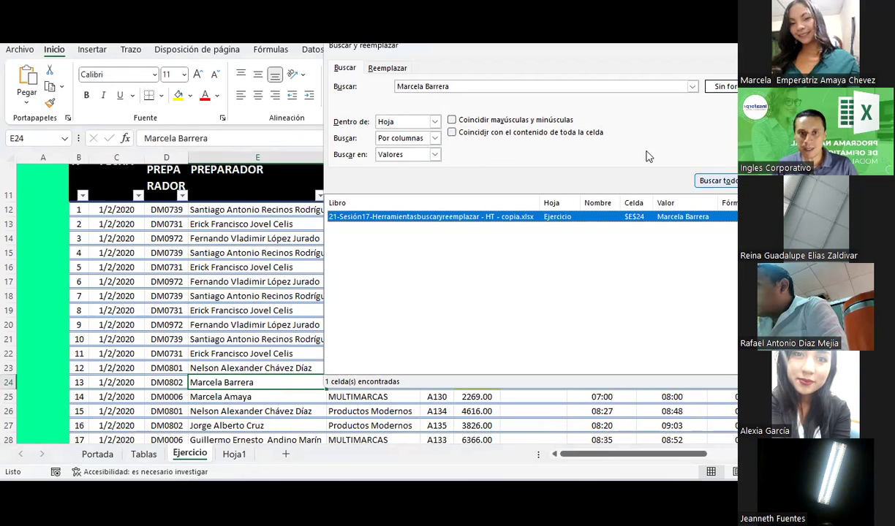
pyautogui.click(480, 85)
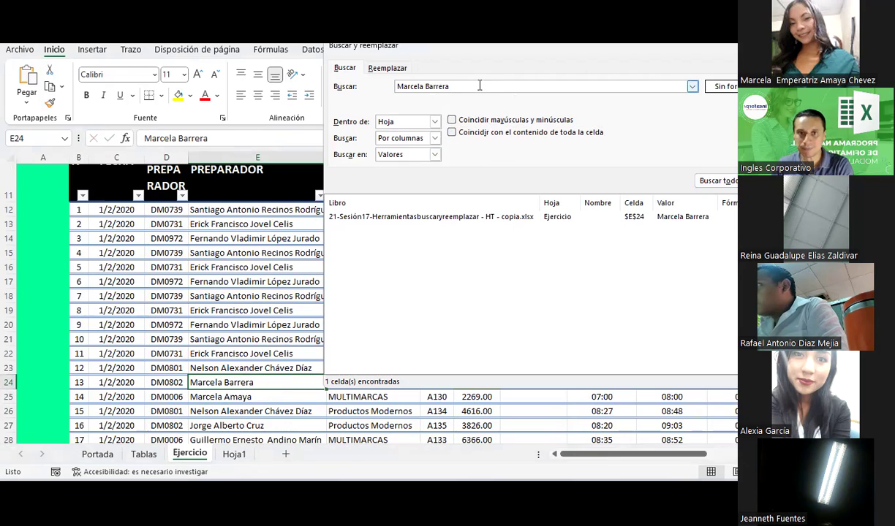
pyautogui.moveTo(440, 70)
pyautogui.mouseDown()
pyautogui.moveTo(364, 122)
pyautogui.moveTo(361, 167)
pyautogui.mouseUp()
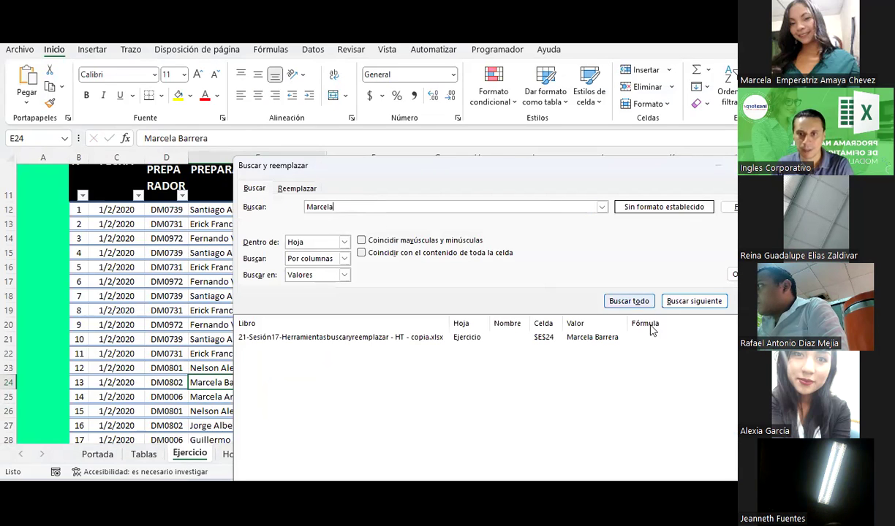
# Step: List both Marcela matches (E24, E25), then re-search with whole-cell matching, finding 0 cells
pyautogui.click(628, 302)
pyautogui.click(358, 253)
pyautogui.click(358, 241)
pyautogui.click(362, 158)
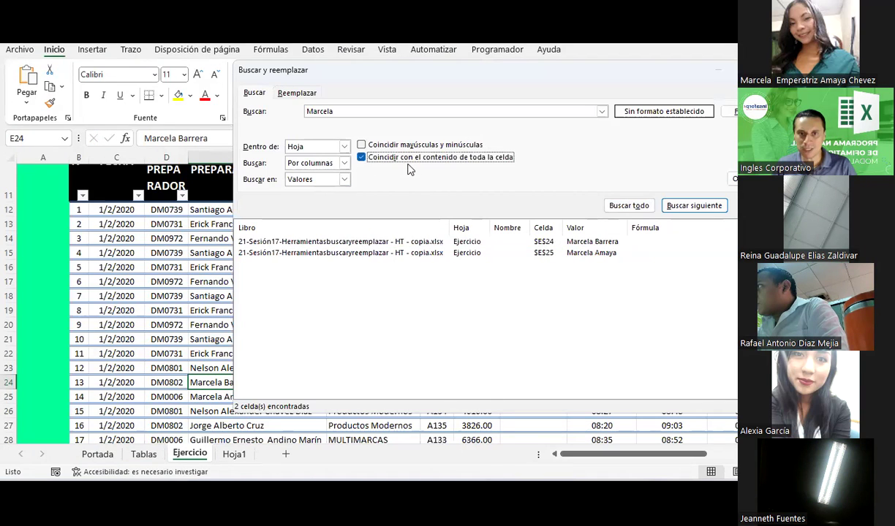
pyautogui.click(628, 206)
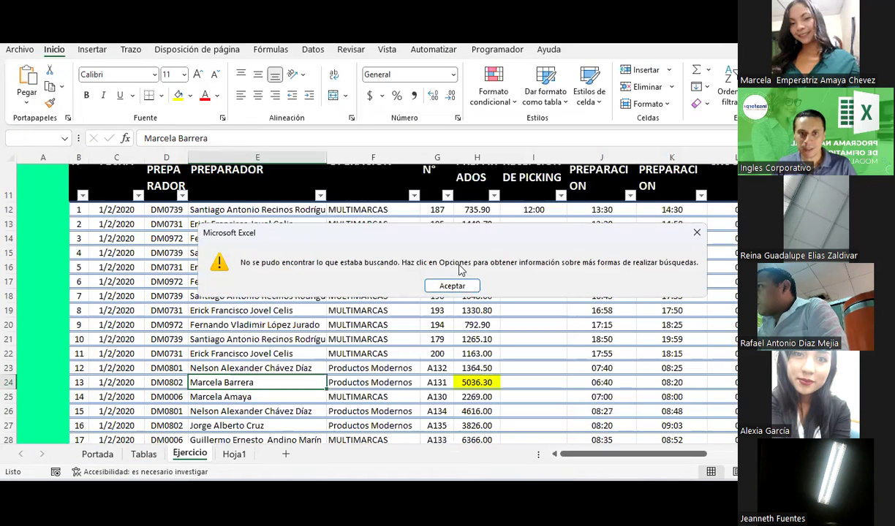
pyautogui.click(456, 287)
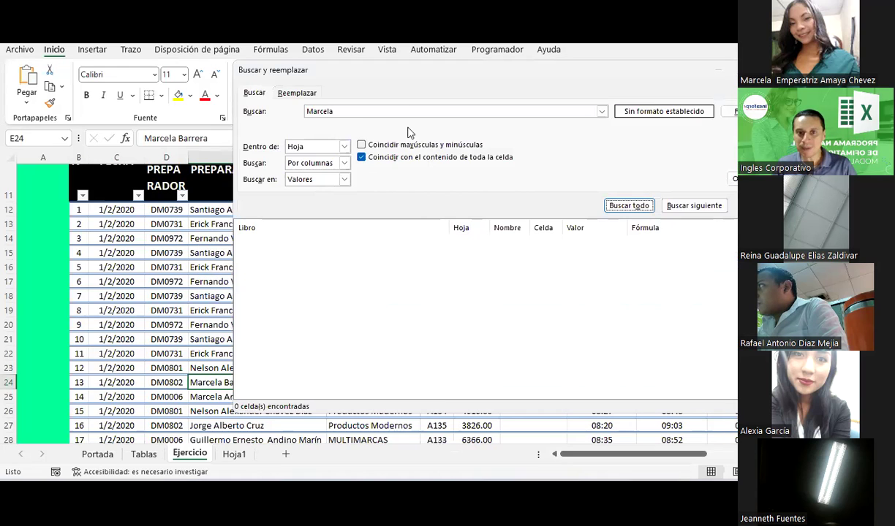
pyautogui.moveTo(390, 73); pyautogui.dragTo(472, 54)
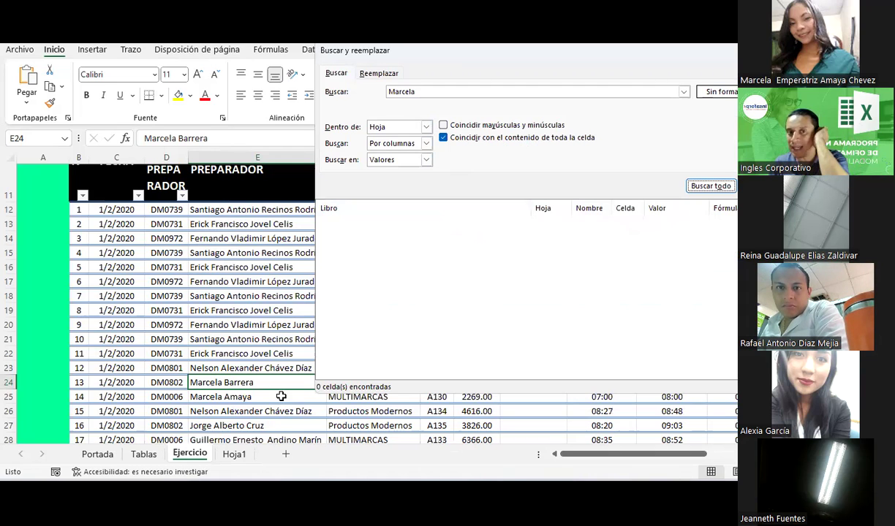
pyautogui.click(427, 92)
pyautogui.write('Amaya')
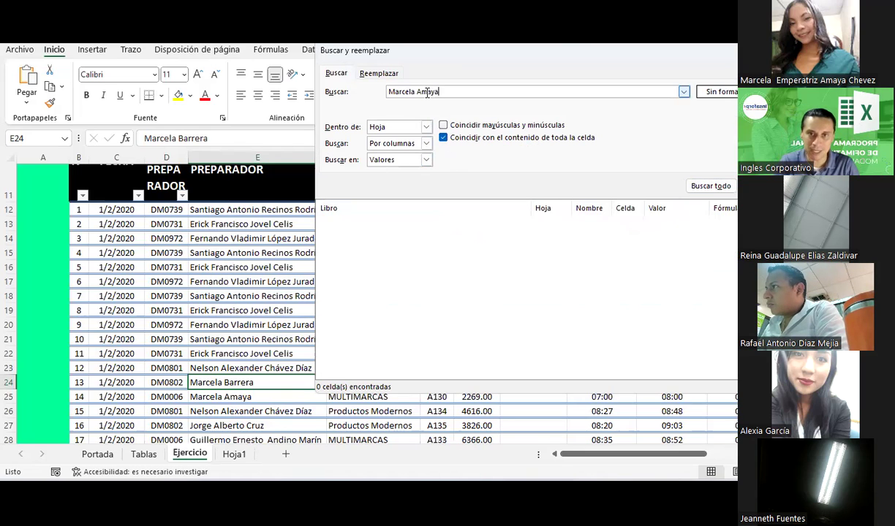
pyautogui.click(715, 187)
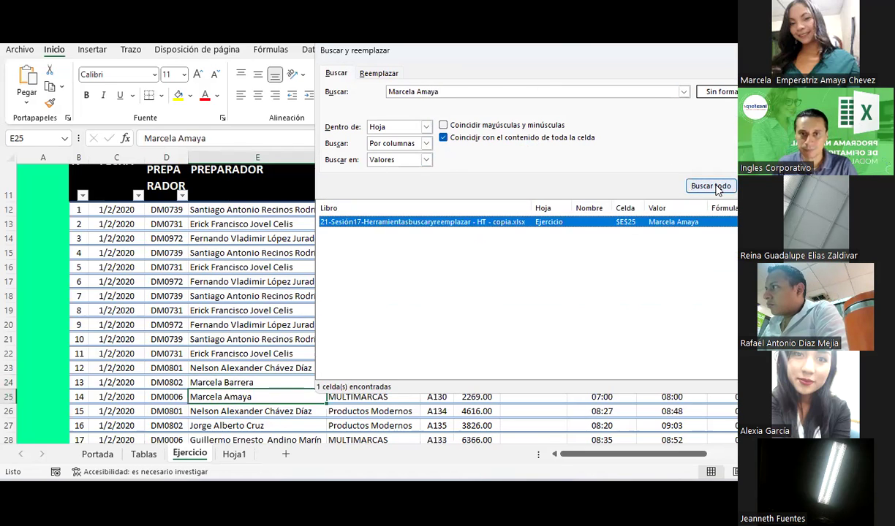
pyautogui.click(644, 223)
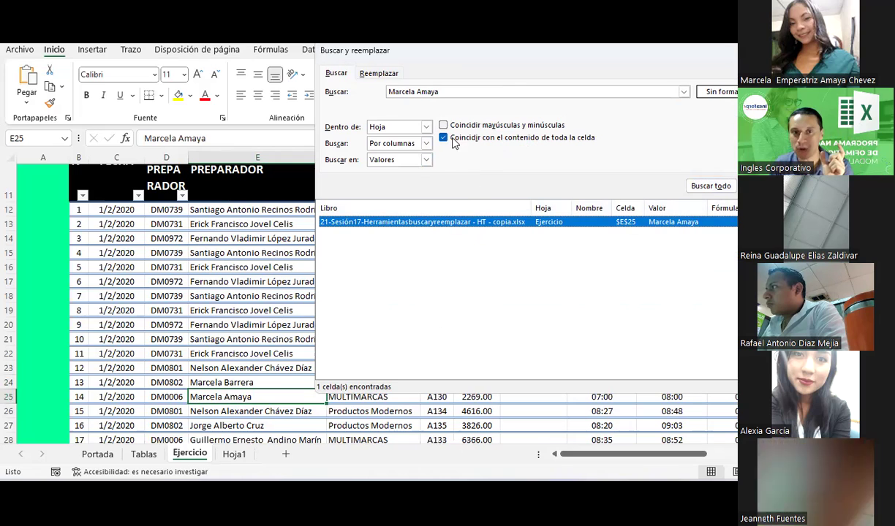
# Step: Retry 'Marcela' with whole-cell matching, dismiss the not-found alert, then turn whole-cell matching off
pyautogui.click(523, 93)
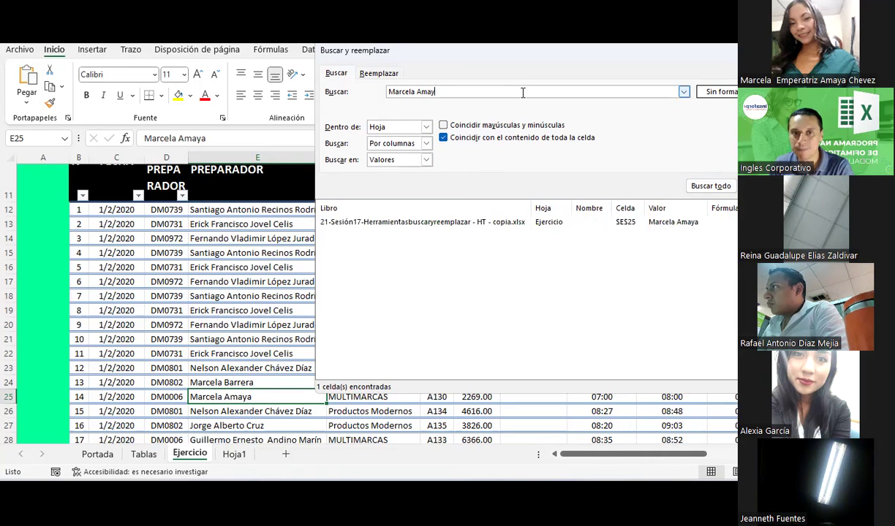
pyautogui.press('BackSpace')
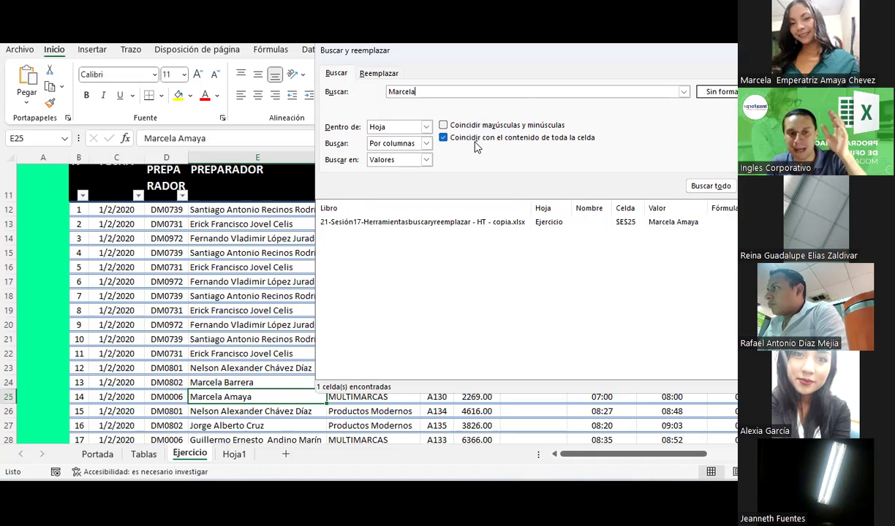
pyautogui.click(698, 186)
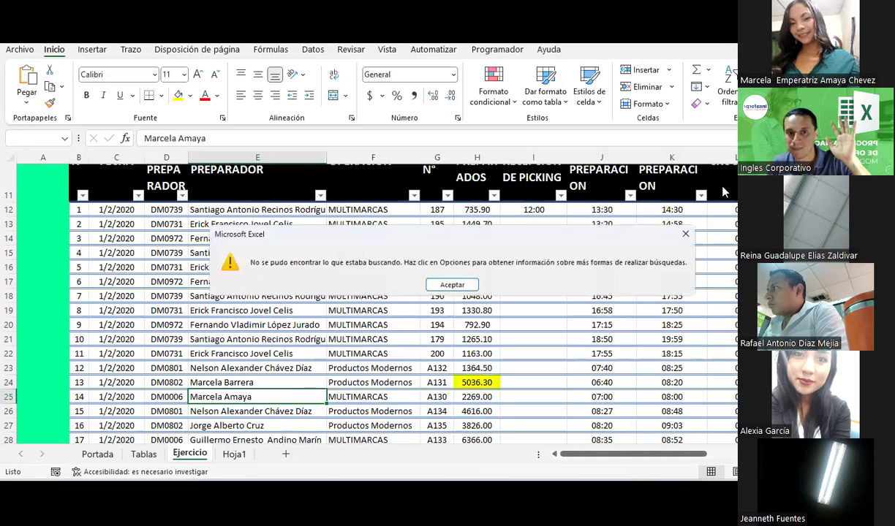
pyautogui.click(458, 285)
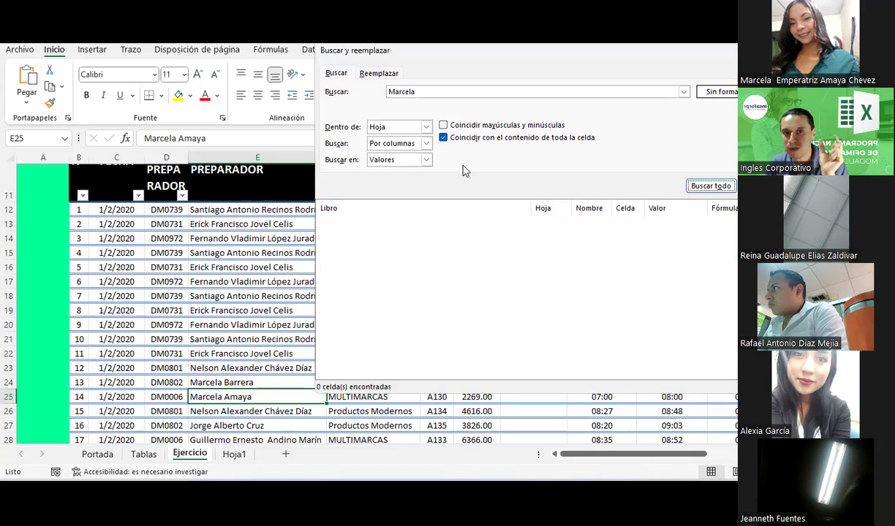
pyautogui.click(443, 138)
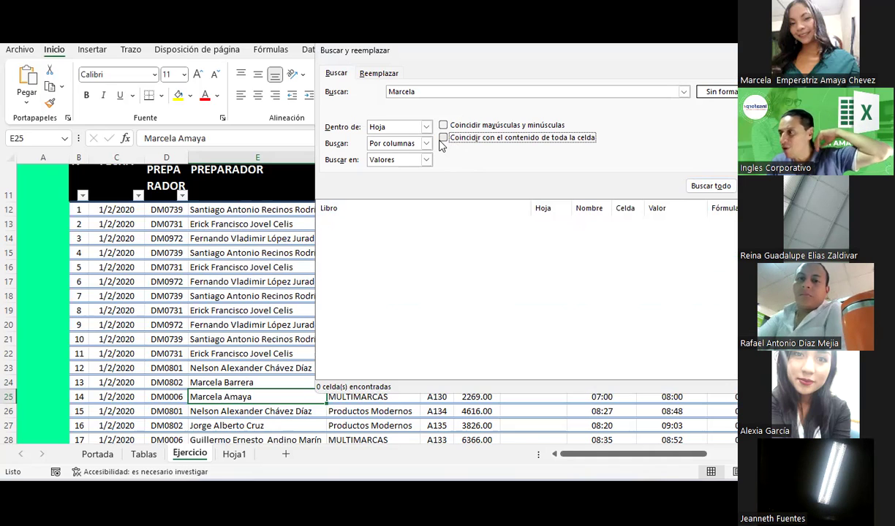
pyautogui.click(424, 95)
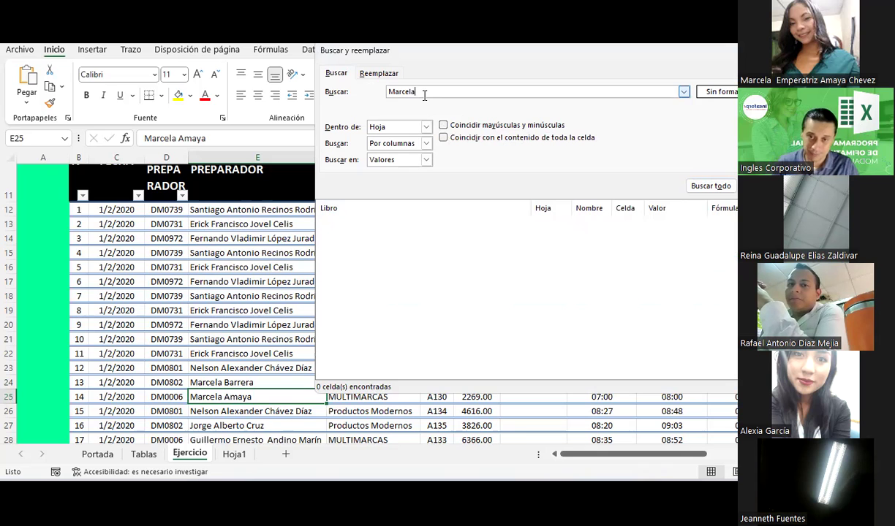
pyautogui.press('Escape')
pyautogui.hotkey('ctrl', 'b')
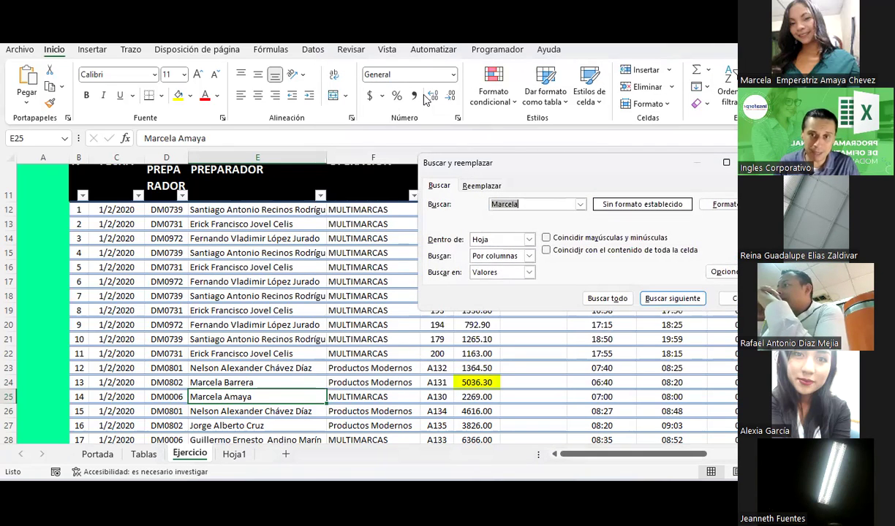
pyautogui.write('excel')
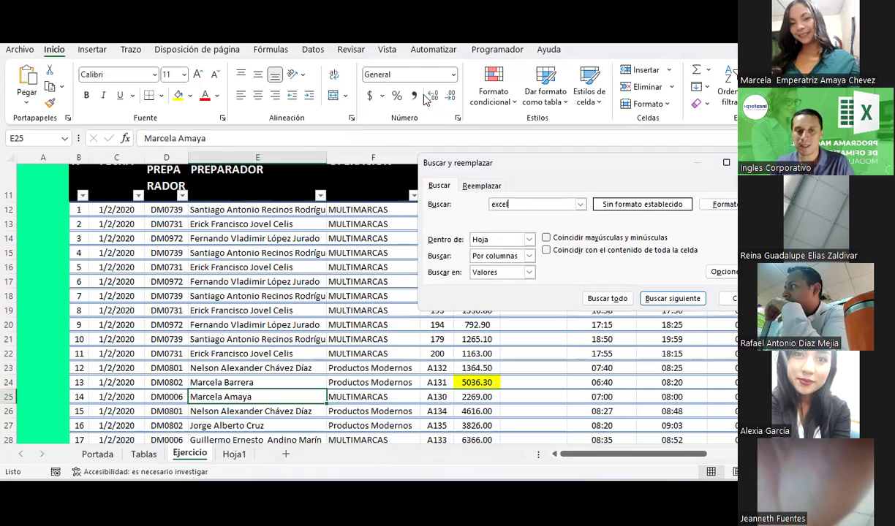
pyautogui.click(225, 406)
pyautogui.click(225, 395)
pyautogui.moveTo(225, 390); pyautogui.dragTo(232, 377)
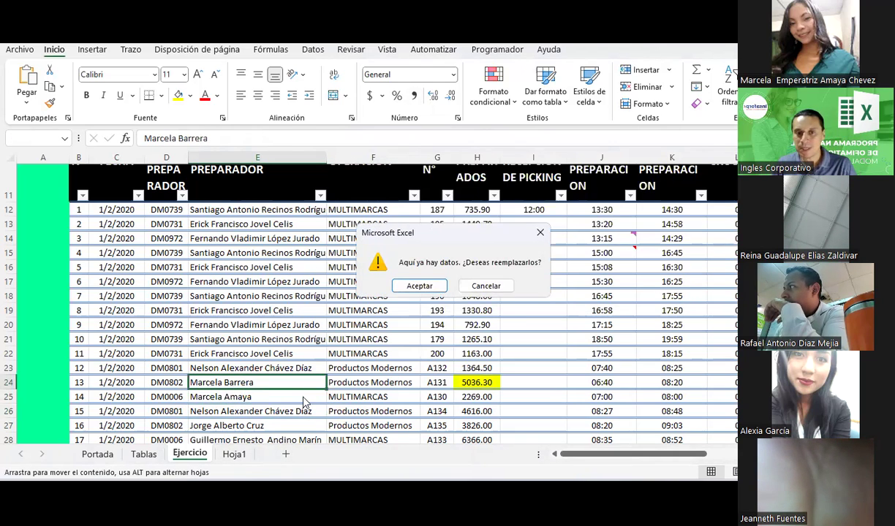
pyautogui.click(486, 288)
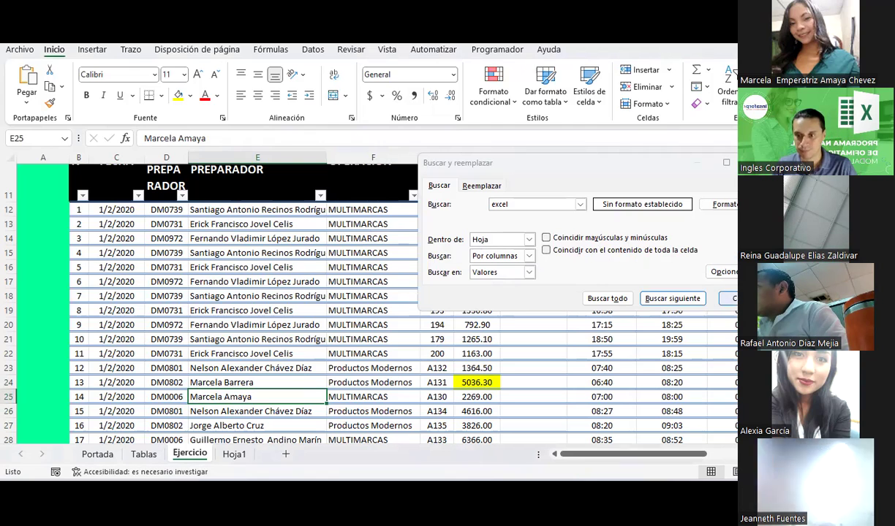
# Step: Close the Buscar y reemplazar window and select the MULTIMARCAS cell F21
pyautogui.click(733, 298)
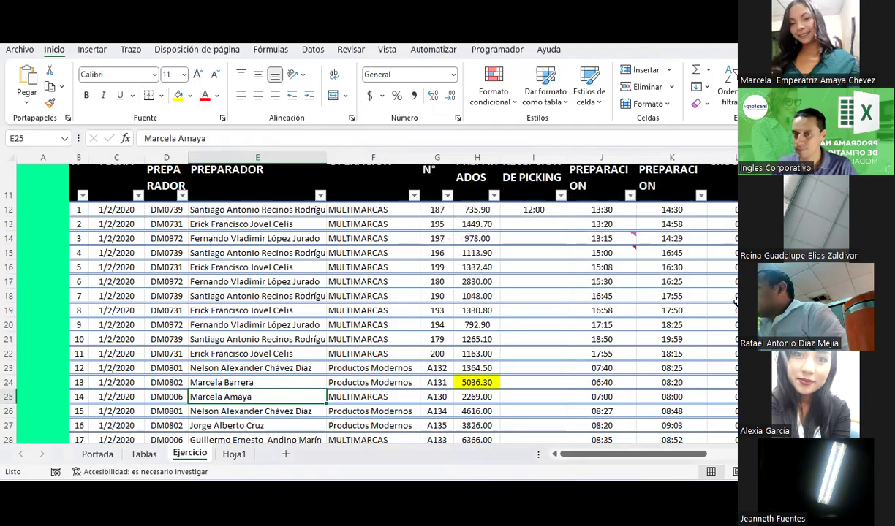
pyautogui.click(391, 338)
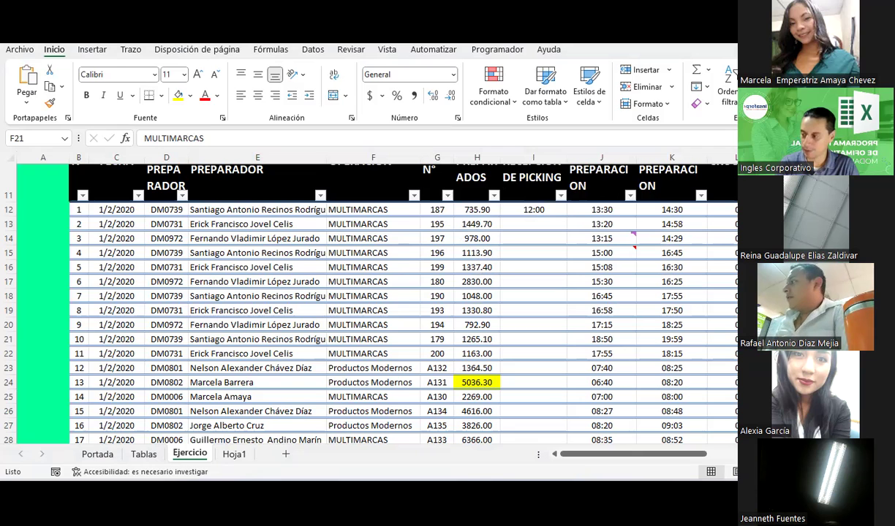
pyautogui.hotkey('alt', 'Tab')
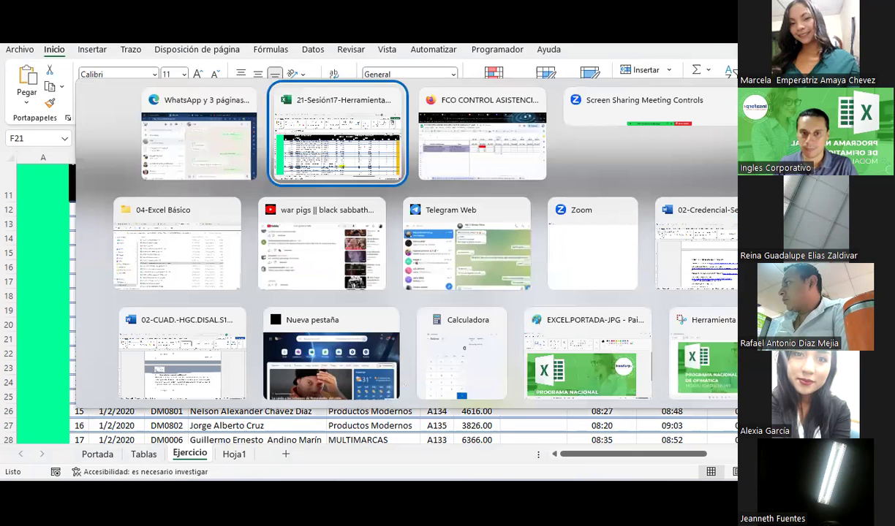
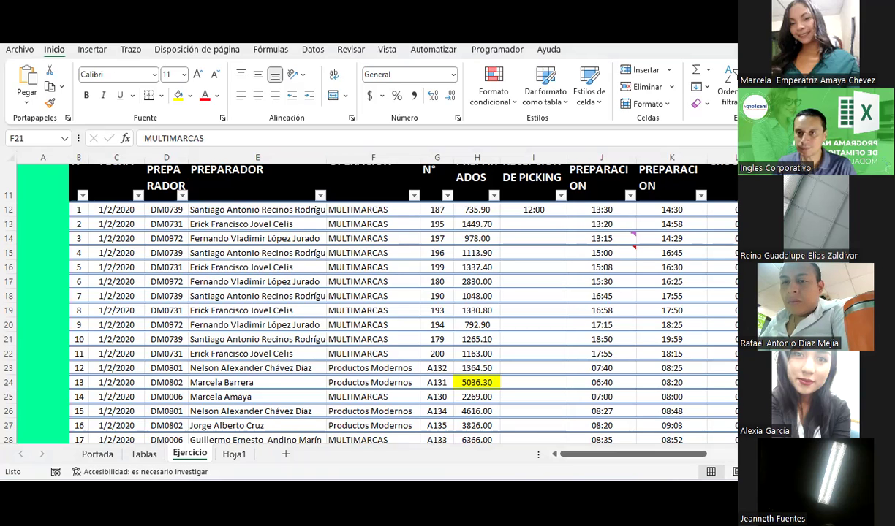
# Step: From cell F21, bring up Find and Replace with Ctrl+B and show its Format matching options
pyautogui.click(372, 339)
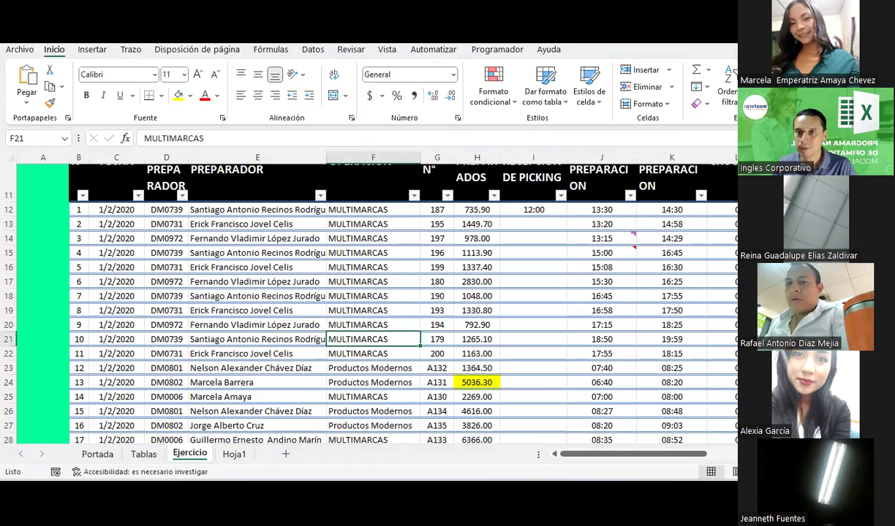
pyautogui.hotkey('ctrl', 'b')
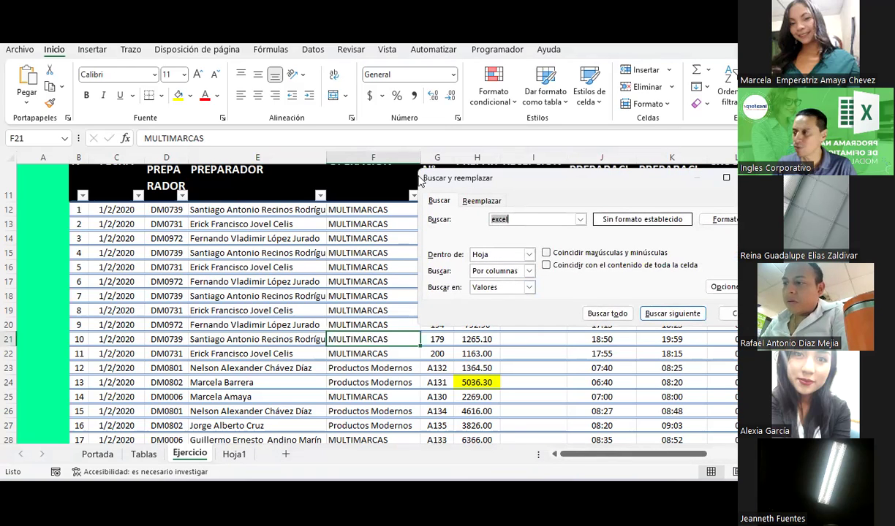
pyautogui.moveTo(421, 181); pyautogui.dragTo(281, 175)
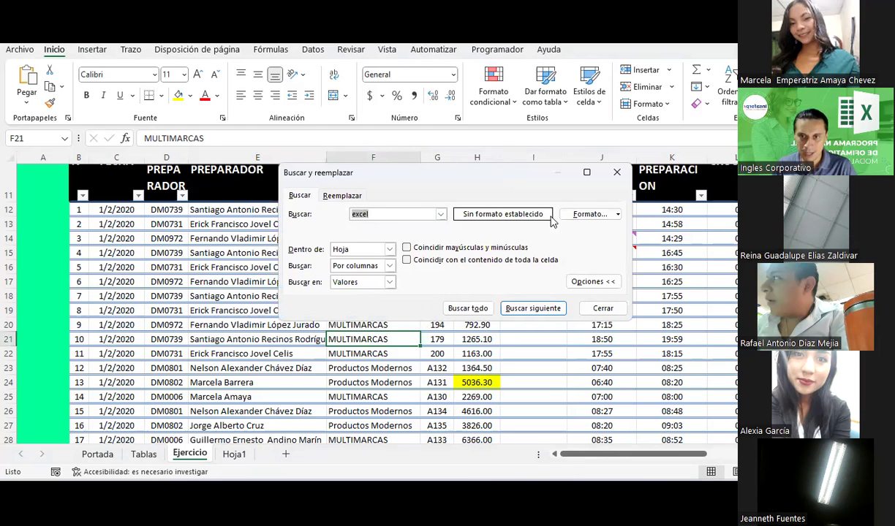
pyautogui.click(618, 215)
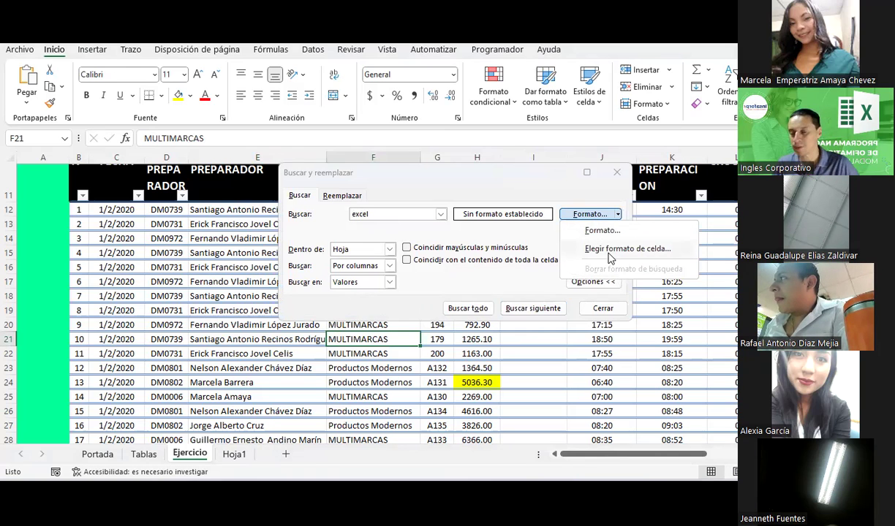
# Step: Dismiss the Format options menu without choosing any format
pyautogui.click(395, 231)
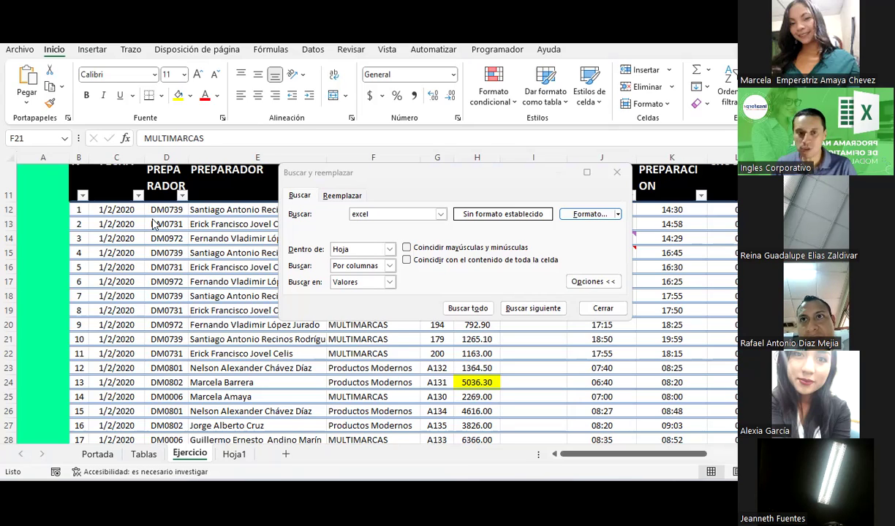
pyautogui.click(602, 308)
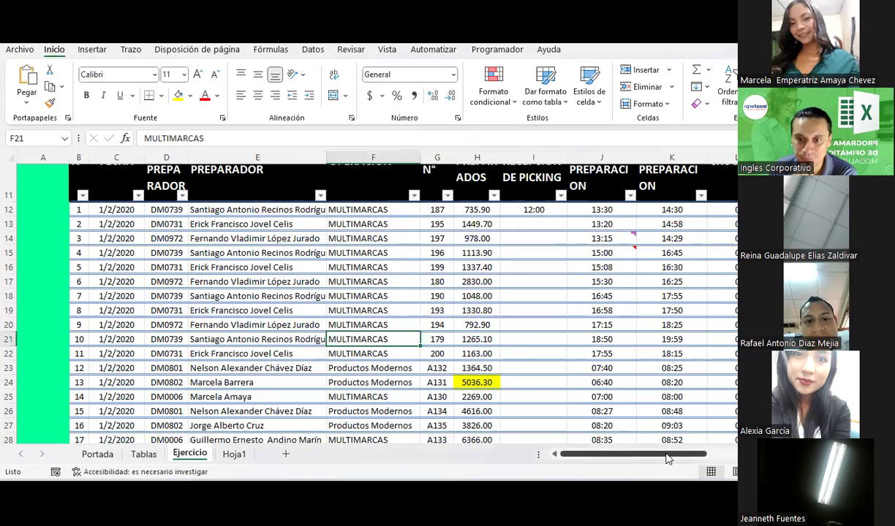
pyautogui.moveTo(598, 457); pyautogui.dragTo(700, 424)
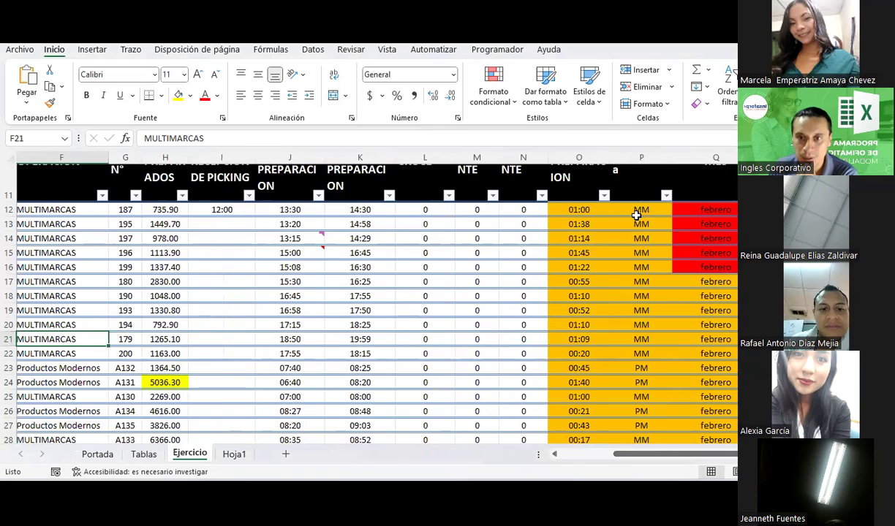
pyautogui.click(637, 207)
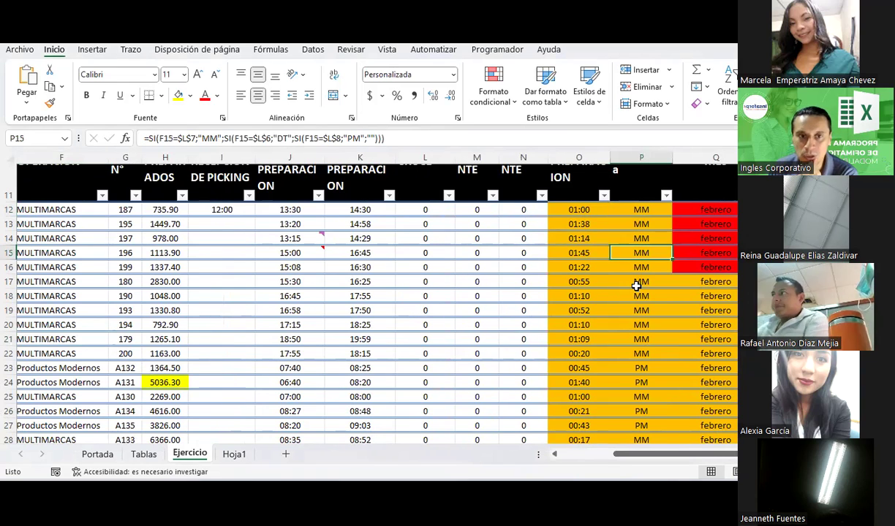
pyautogui.click(641, 380)
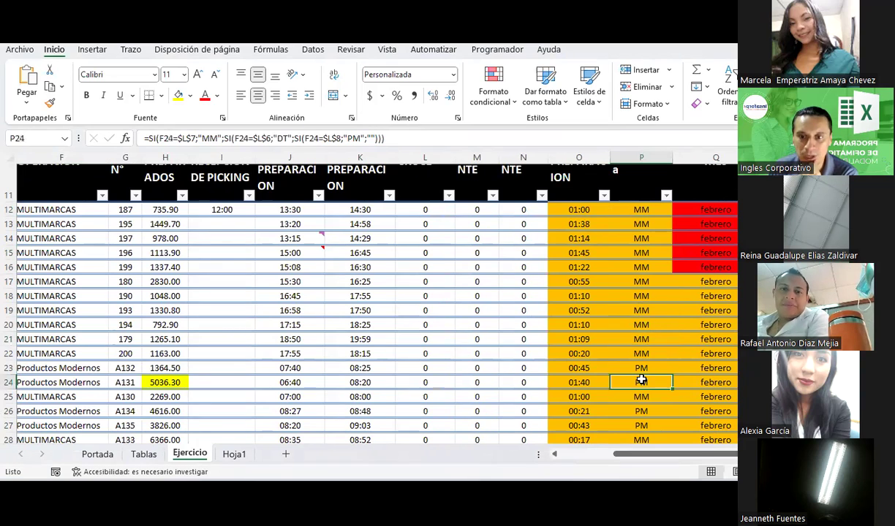
pyautogui.doubleClick(284, 139)
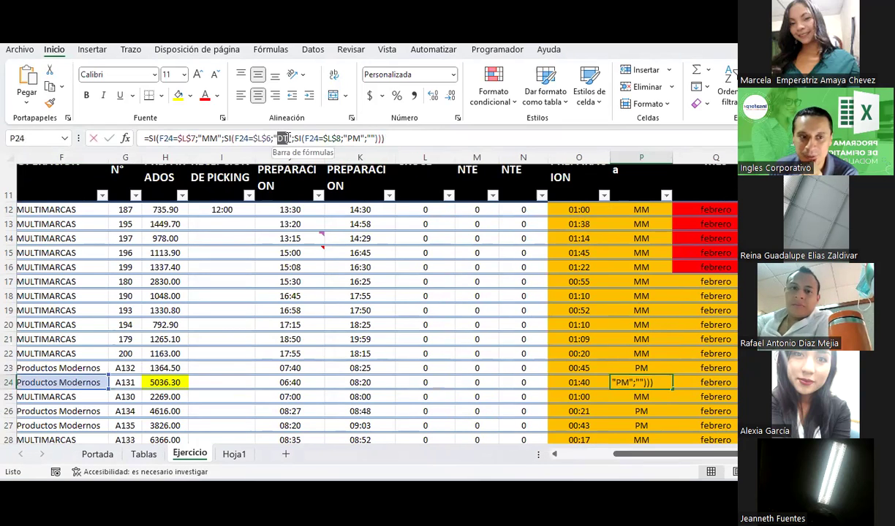
pyautogui.doubleClick(212, 139)
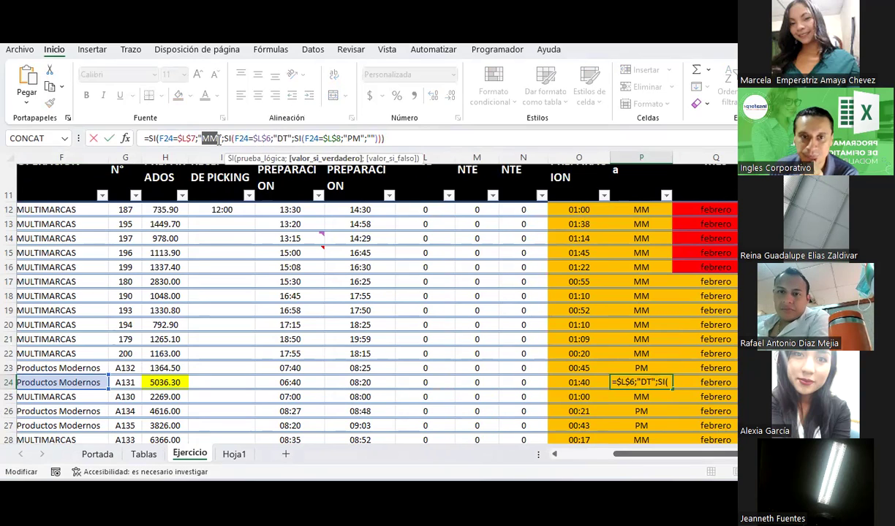
pyautogui.doubleClick(352, 138)
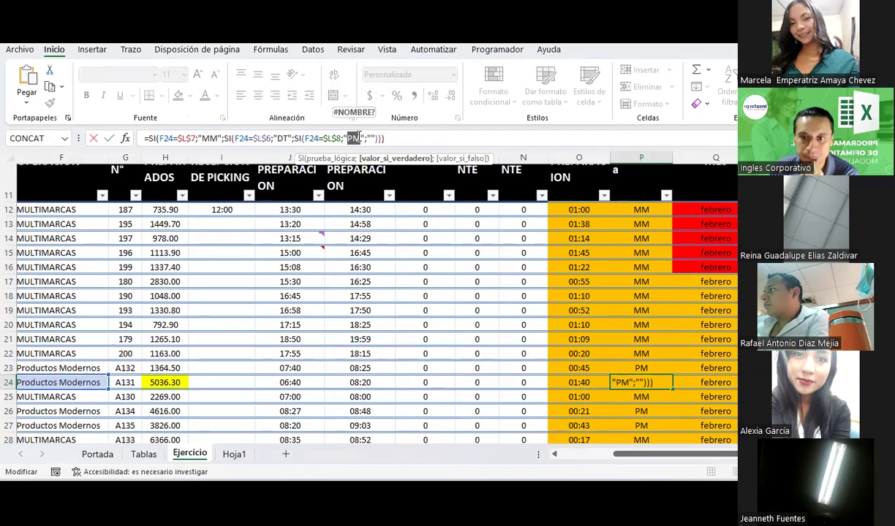
pyautogui.hotkey('ctrl', 'Return')
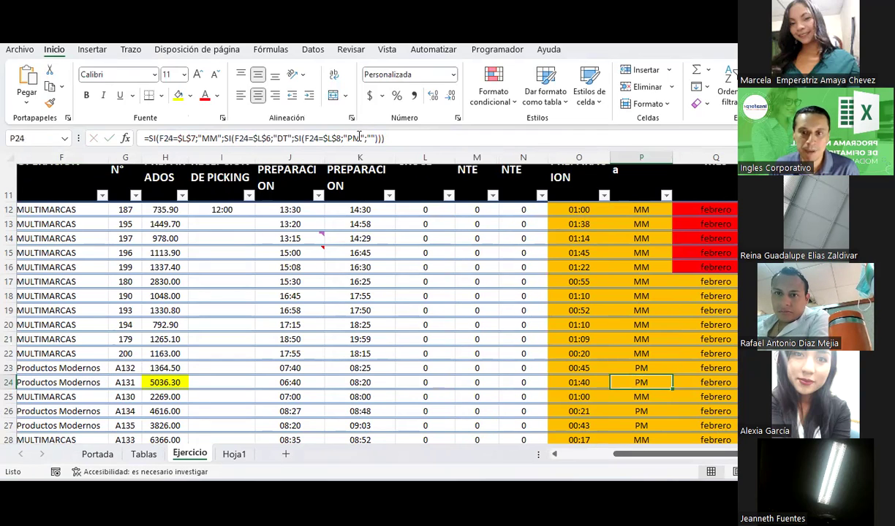
pyautogui.click(644, 310)
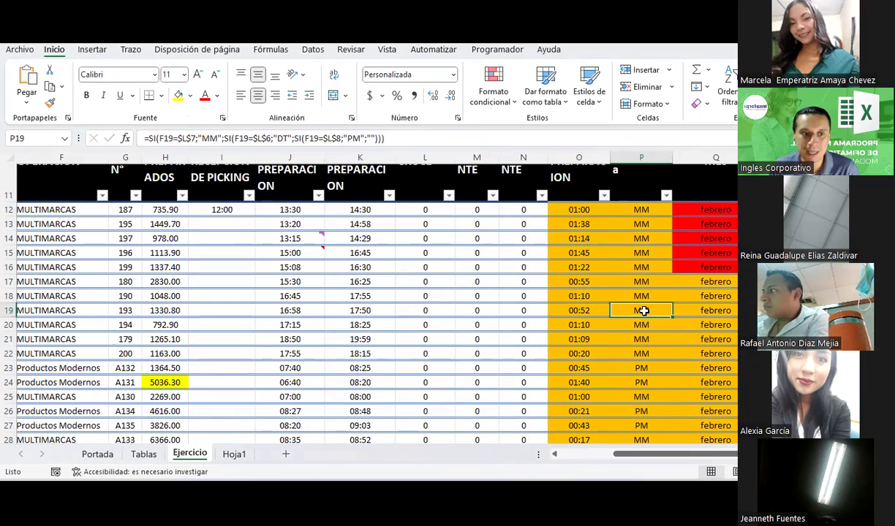
pyautogui.scroll(-1, 643, 311)
pyautogui.scroll(-1, 643, 311)
pyautogui.scroll(-3, 643, 311)
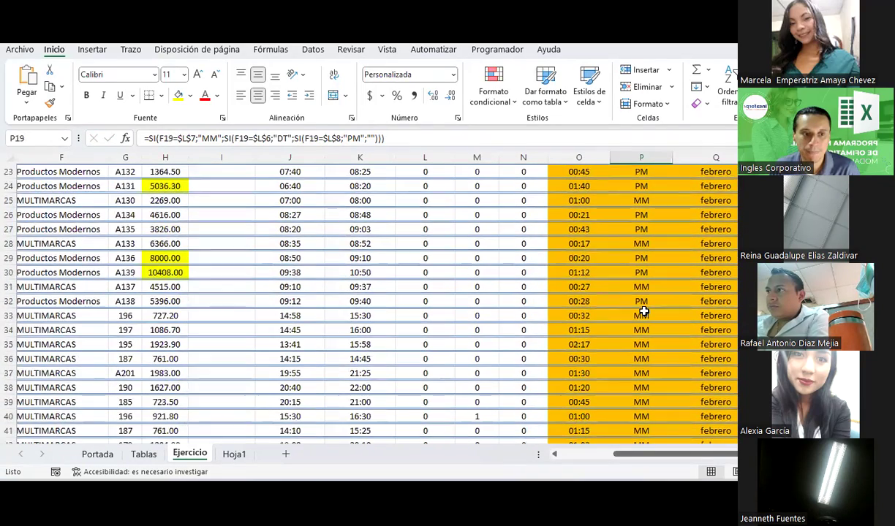
pyautogui.scroll(2, 643, 310)
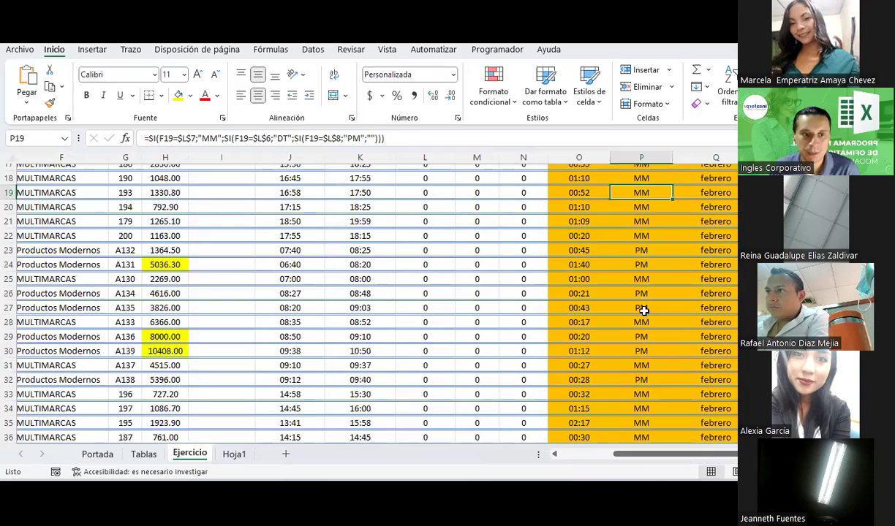
pyautogui.scroll(1, 643, 310)
pyautogui.scroll(1, 643, 311)
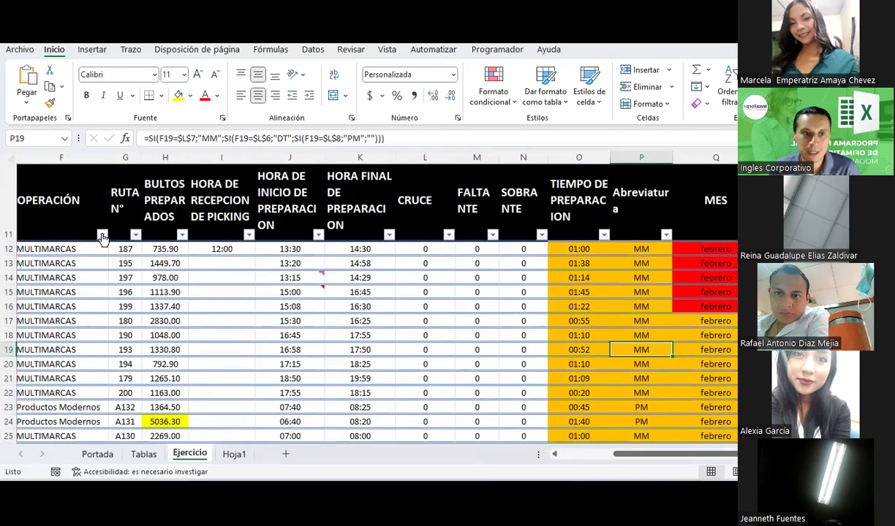
pyautogui.click(100, 235)
pyautogui.click(103, 234)
pyautogui.click(641, 307)
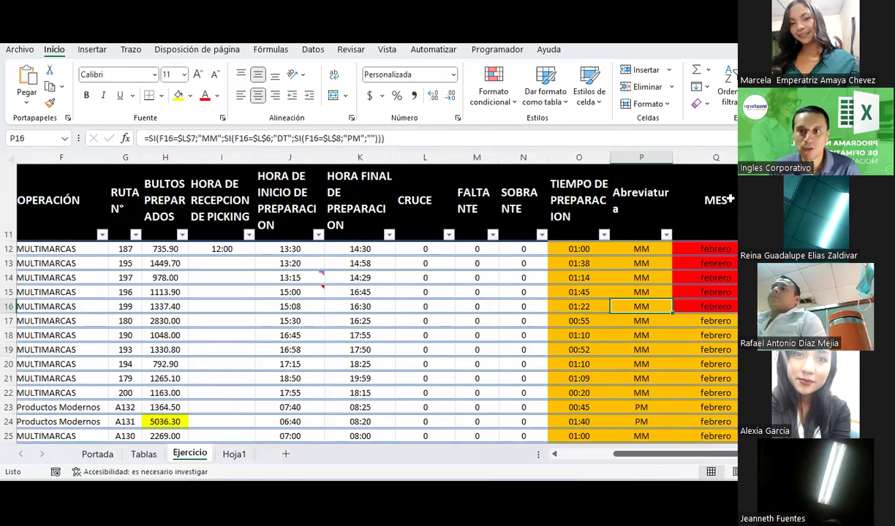
pyautogui.hotkey('ctrl', 'b')
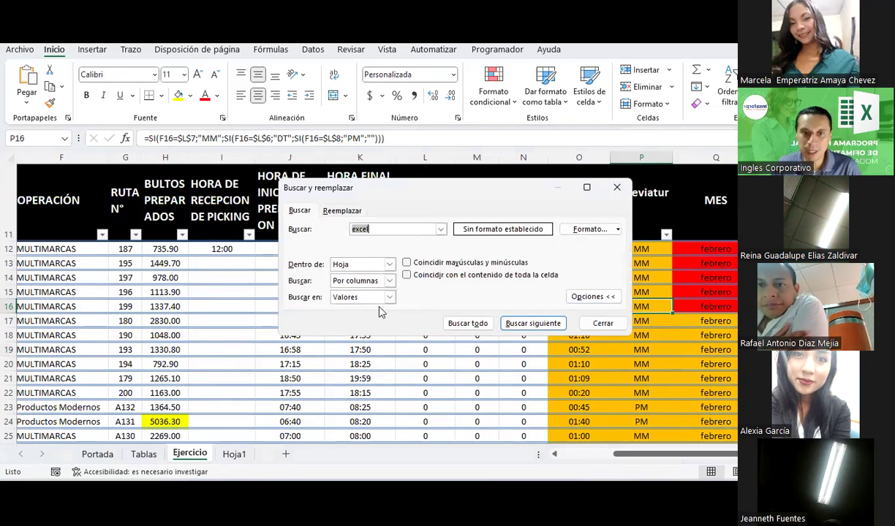
# Step: Set Look in to Formulas and keep the search Within Sheet
pyautogui.click(387, 297)
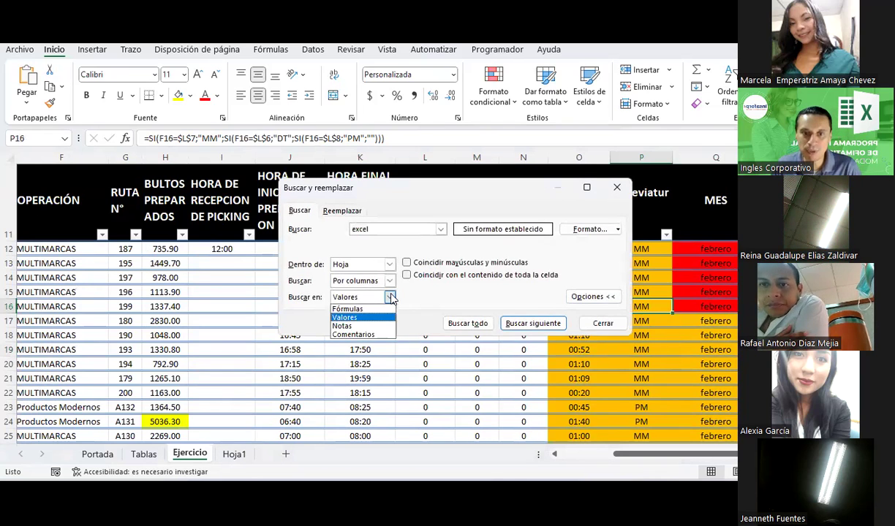
pyautogui.click(348, 309)
pyautogui.click(347, 266)
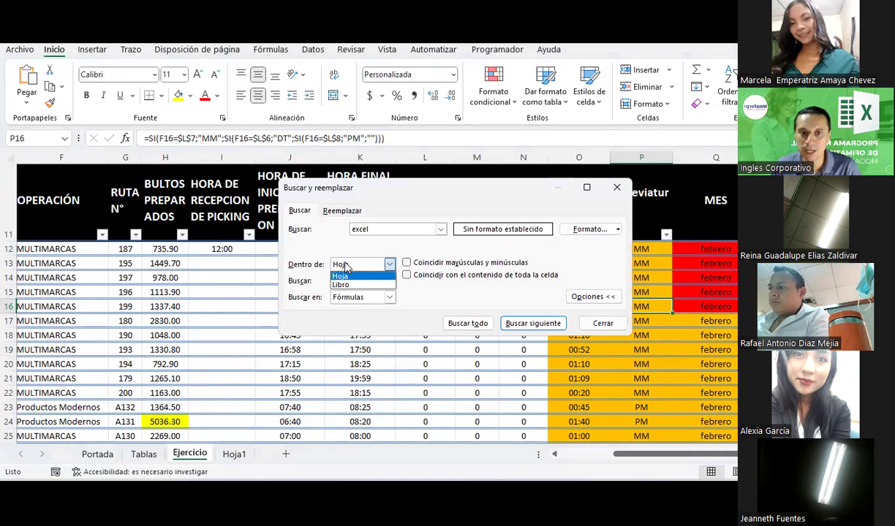
pyautogui.click(347, 269)
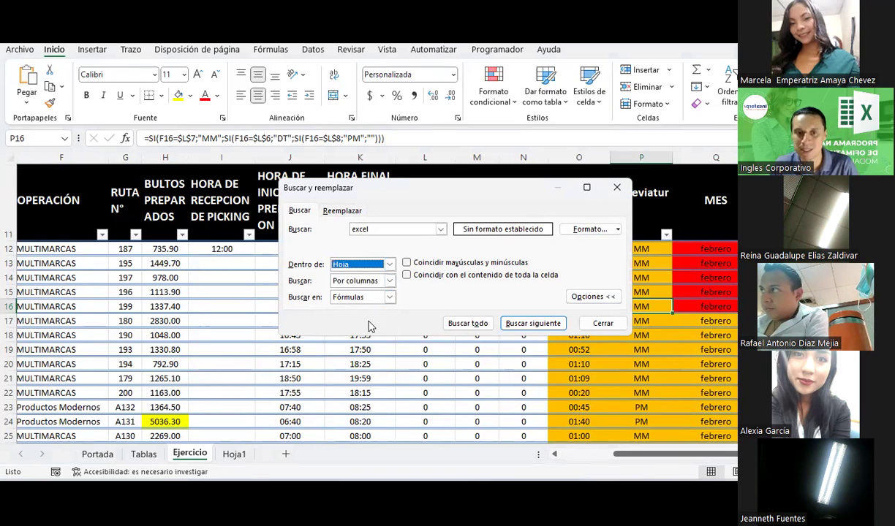
# Step: Search for MM with Find Next, then move the dialog aside and select C16
pyautogui.doubleClick(382, 229)
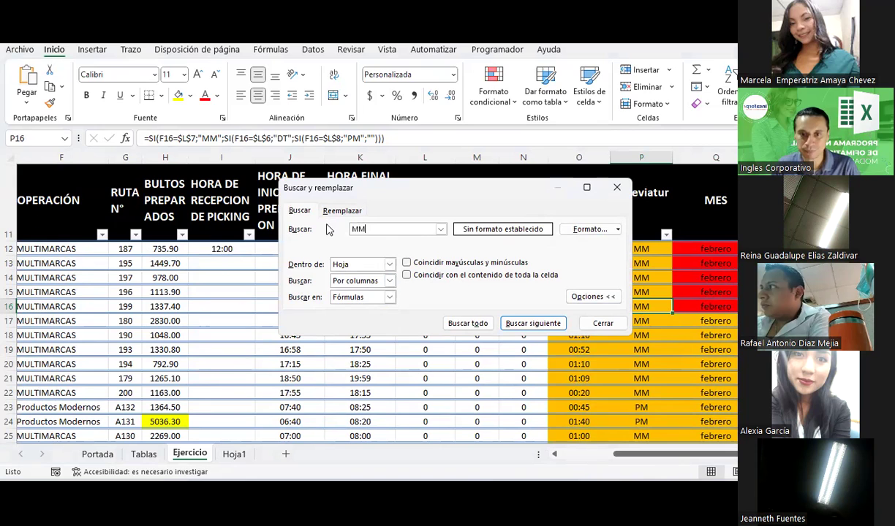
pyautogui.click(528, 329)
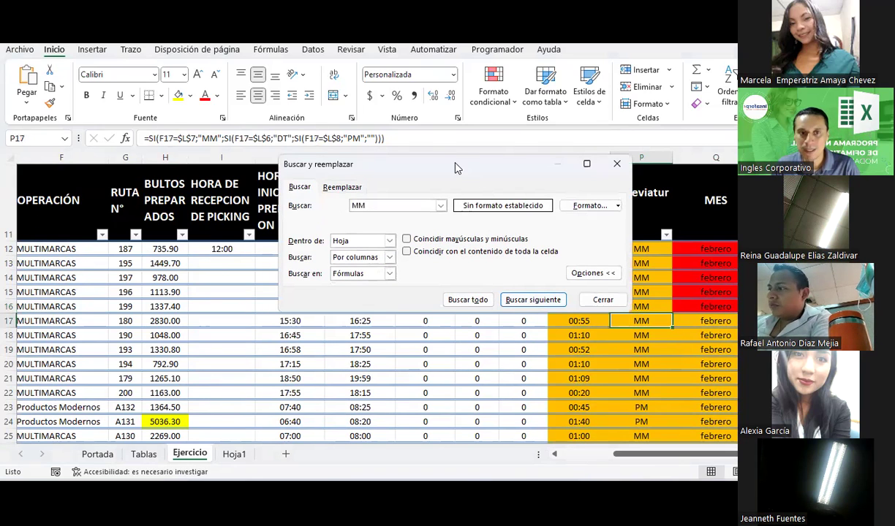
pyautogui.moveTo(455, 168); pyautogui.dragTo(265, 130)
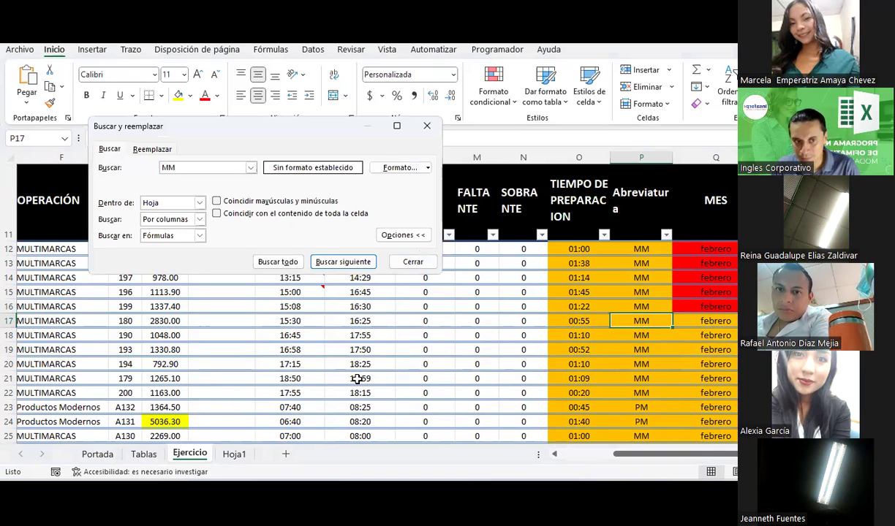
pyautogui.click(599, 454)
# Step: List every cell whose formula contains MM in an enlarged dialog
pyautogui.click(117, 307)
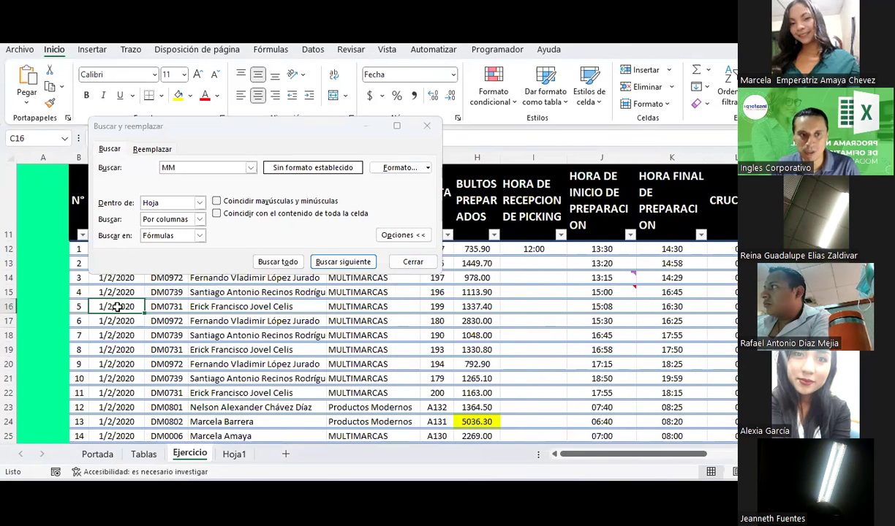
pyautogui.click(277, 262)
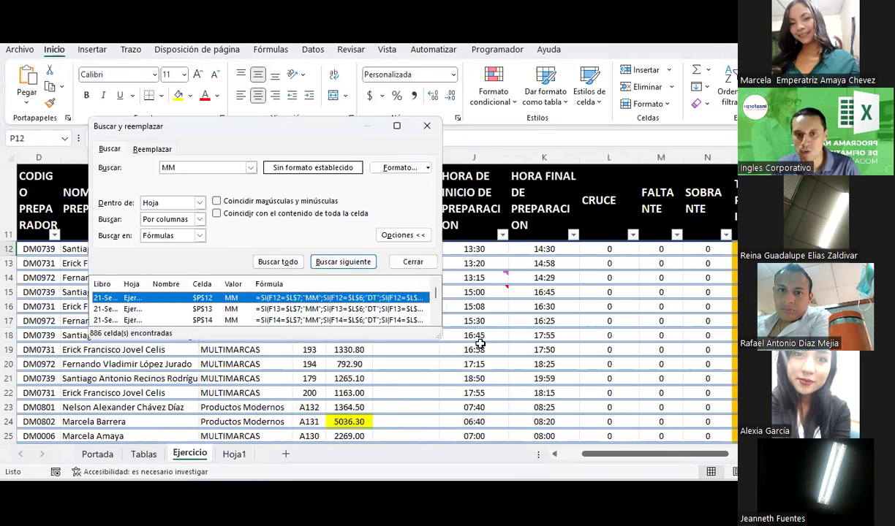
pyautogui.moveTo(438, 334); pyautogui.dragTo(682, 452)
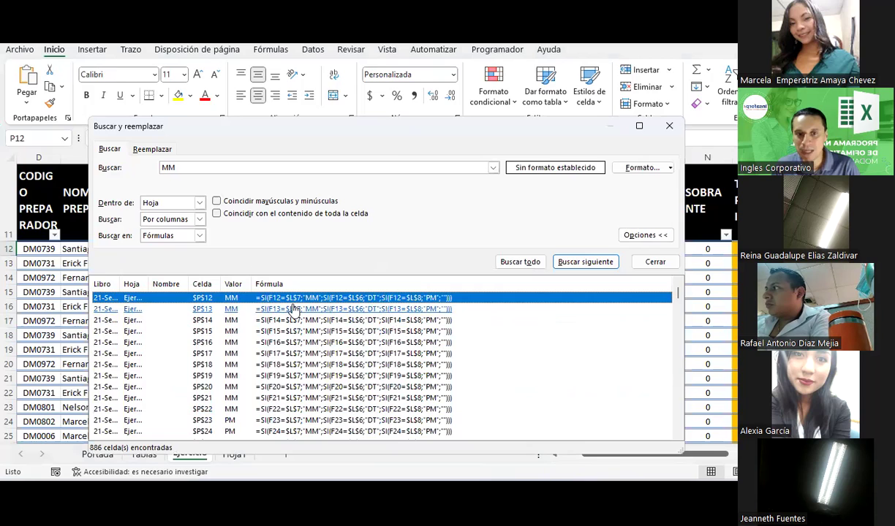
# Step: Scroll to the end of the 886 results, then switch Look in to Values
pyautogui.scroll(-6, 318, 315)
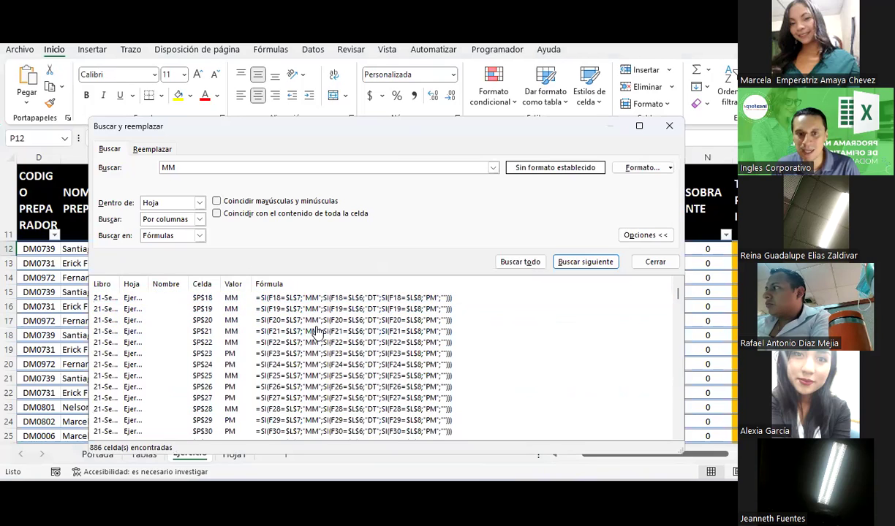
pyautogui.scroll(-6, 316, 333)
pyautogui.scroll(-6, 316, 332)
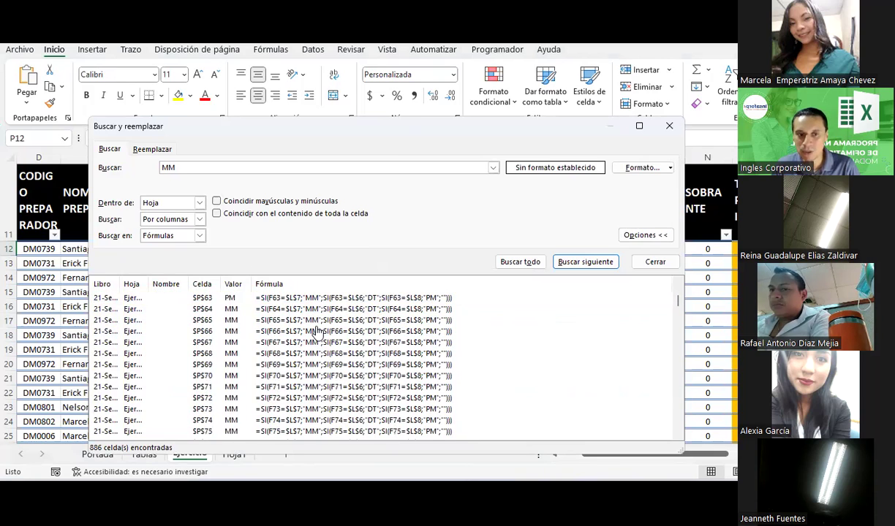
pyautogui.scroll(-7, 317, 332)
pyautogui.scroll(-6, 317, 333)
pyautogui.scroll(-7, 317, 332)
pyautogui.scroll(-7, 316, 333)
pyautogui.scroll(-8, 316, 333)
pyautogui.scroll(-7, 317, 333)
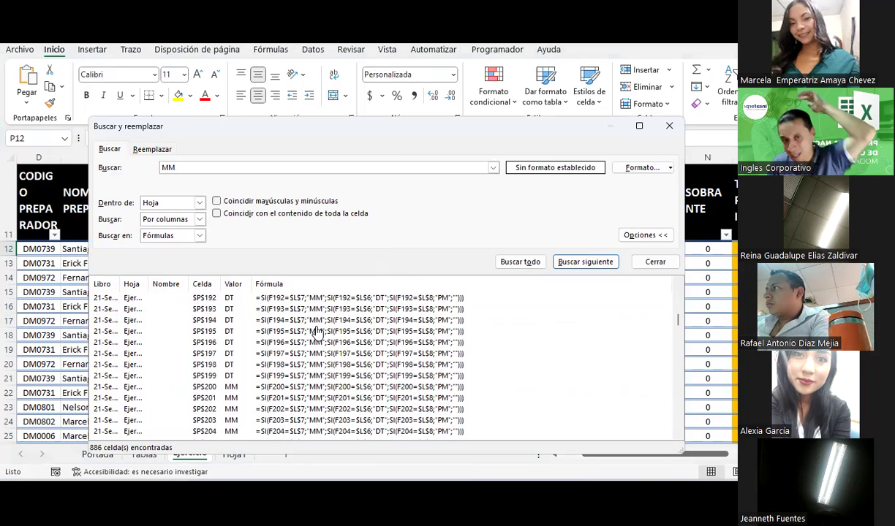
pyautogui.scroll(-7, 316, 332)
pyautogui.scroll(-6, 316, 333)
pyautogui.scroll(-11, 317, 332)
pyautogui.scroll(-12, 317, 333)
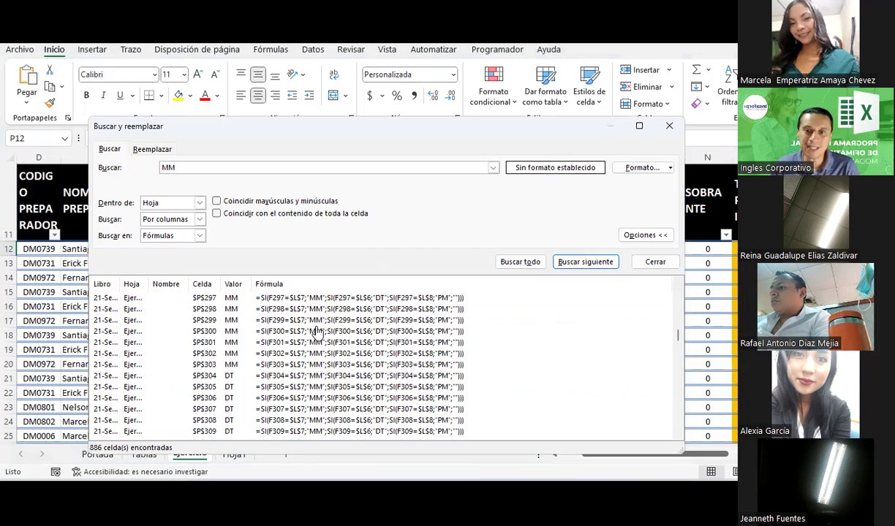
pyautogui.moveTo(679, 337); pyautogui.dragTo(679, 424)
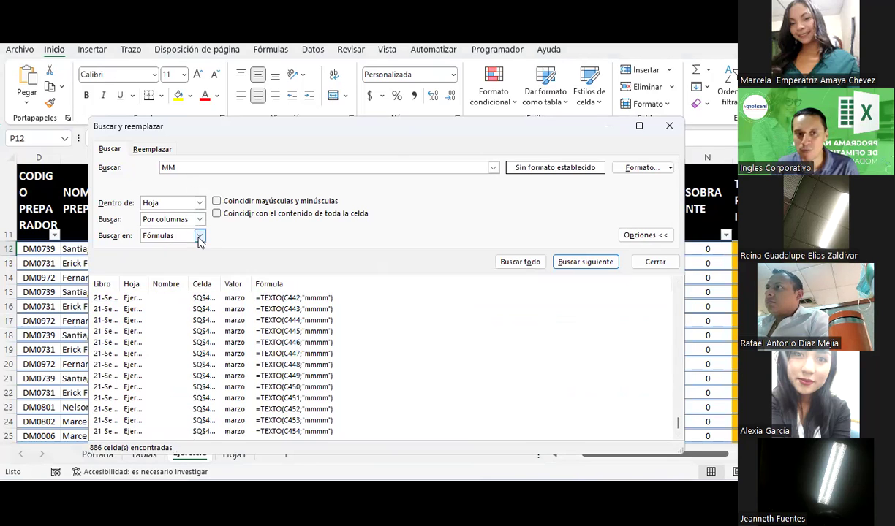
pyautogui.click(199, 235)
pyautogui.click(167, 257)
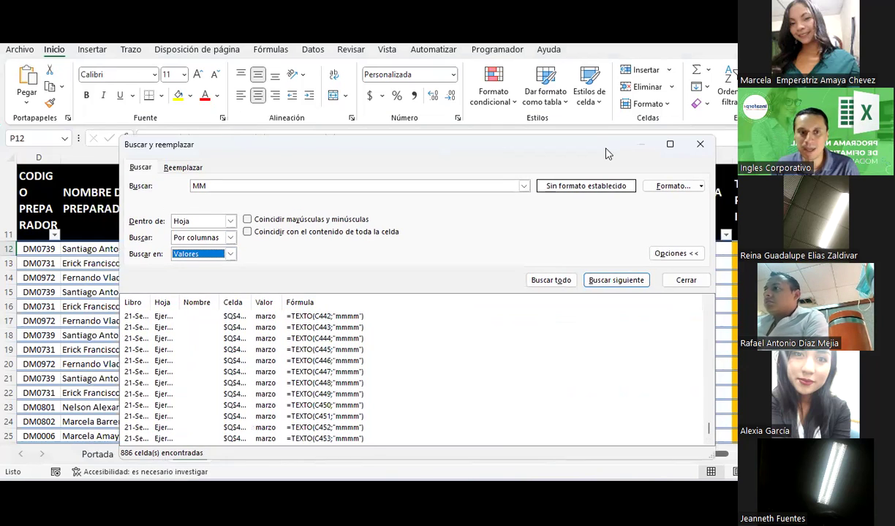
# Step: Replace the preparer's name in E18 with mm, then Find All values, listing 225 cells
pyautogui.moveTo(417, 121); pyautogui.dragTo(707, 169)
pyautogui.click(245, 335)
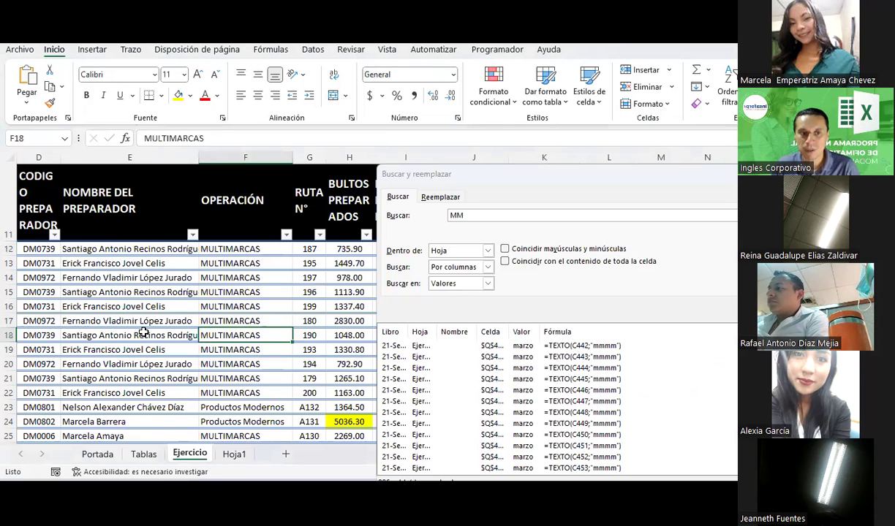
pyautogui.click(142, 333)
pyautogui.write('mm')
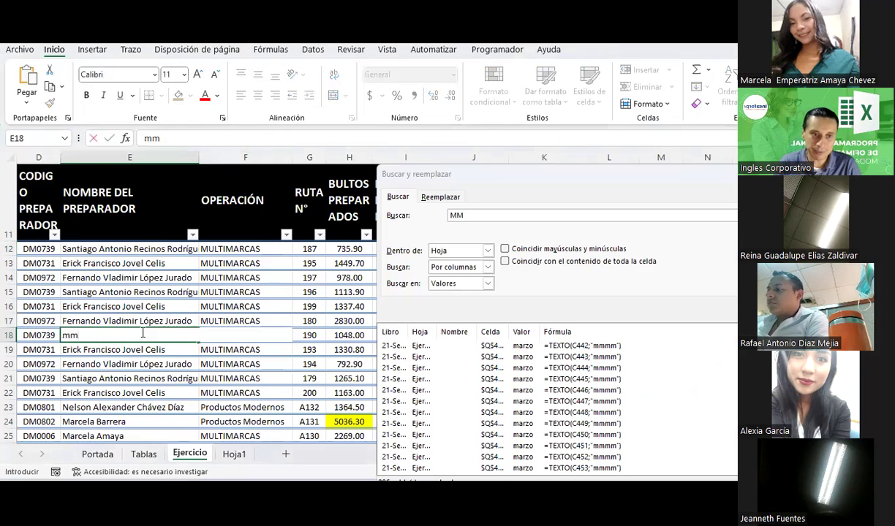
pyautogui.press('Return')
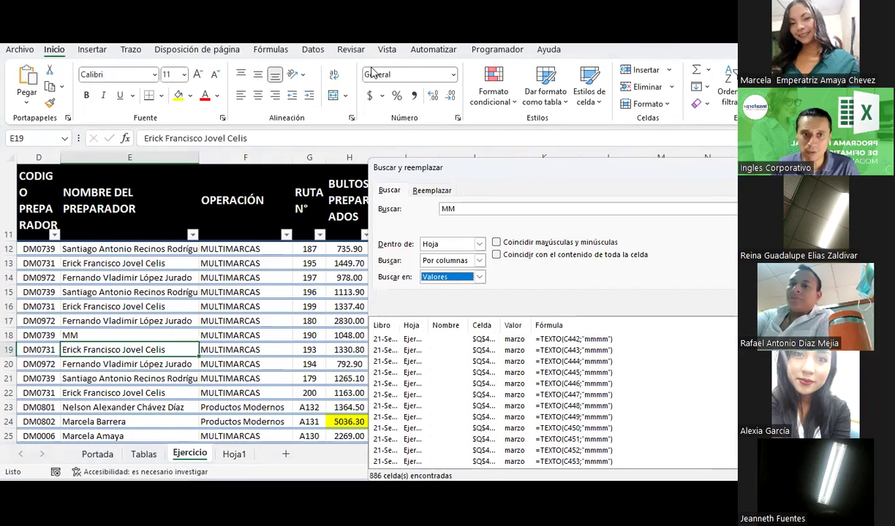
pyautogui.click(630, 185)
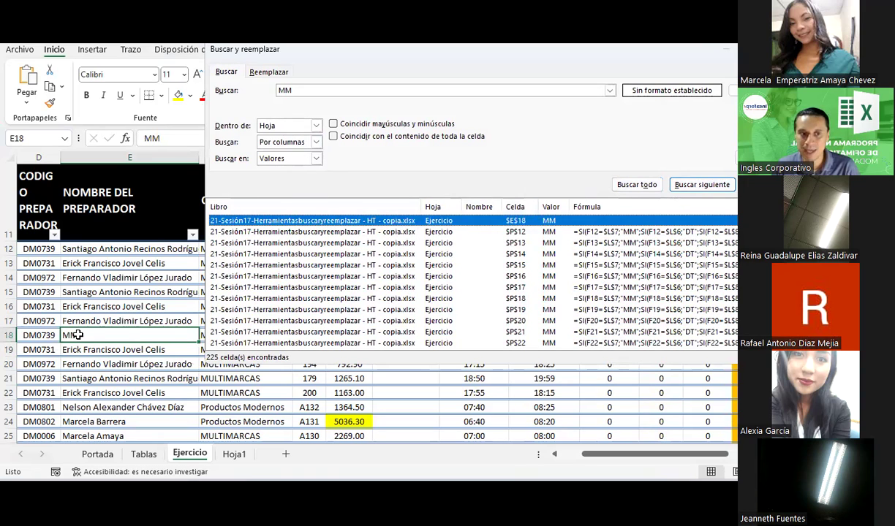
# Step: Enlarge the dialog and rerun the MM Find All across formulas, listing 887 cells
pyautogui.moveTo(740, 363); pyautogui.dragTo(811, 433)
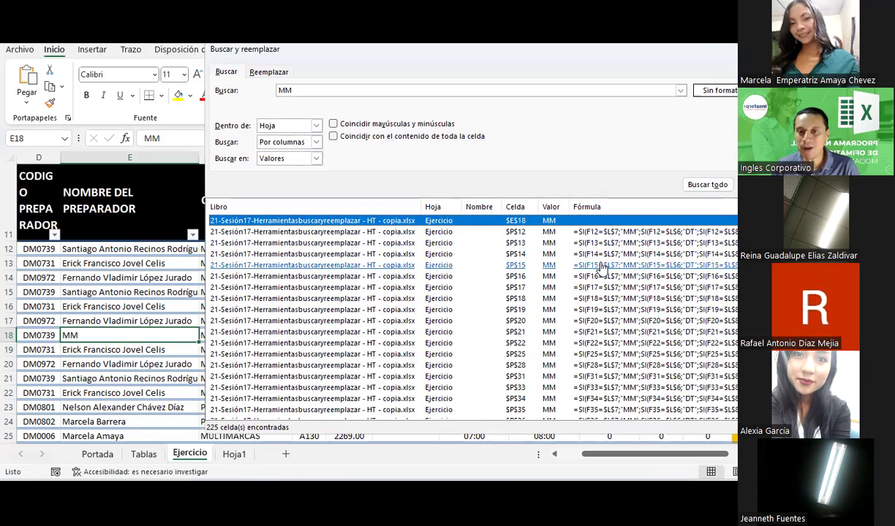
pyautogui.scroll(-5, 607, 256)
pyautogui.scroll(5, 601, 269)
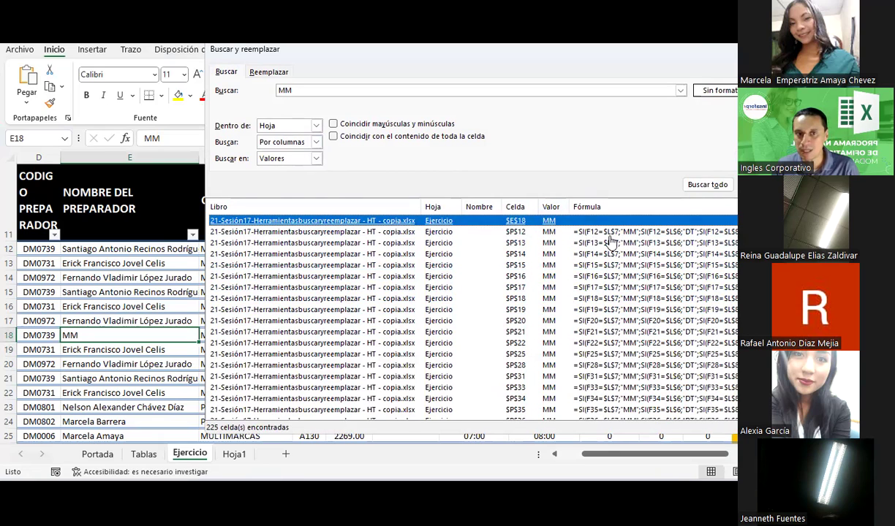
pyautogui.click(313, 158)
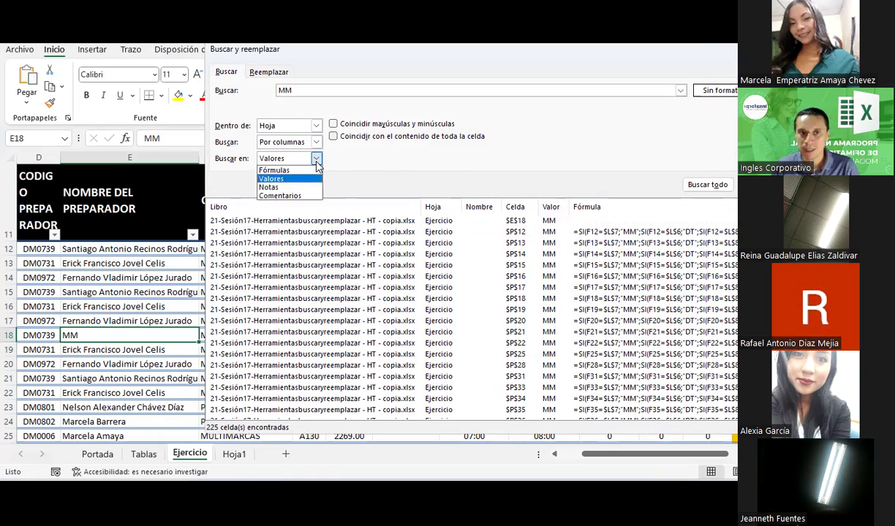
pyautogui.click(276, 170)
pyautogui.click(711, 186)
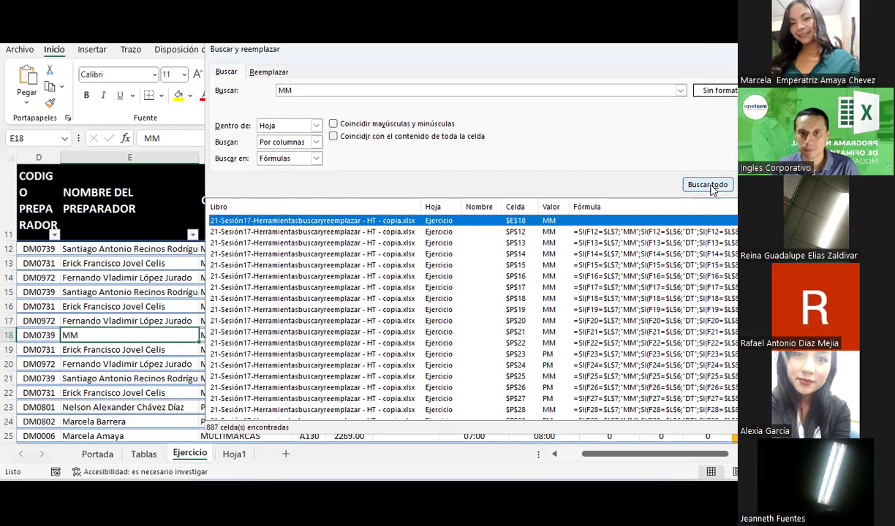
# Step: Jump to the next MM match, then switch Look in to Notes
pyautogui.click(317, 159)
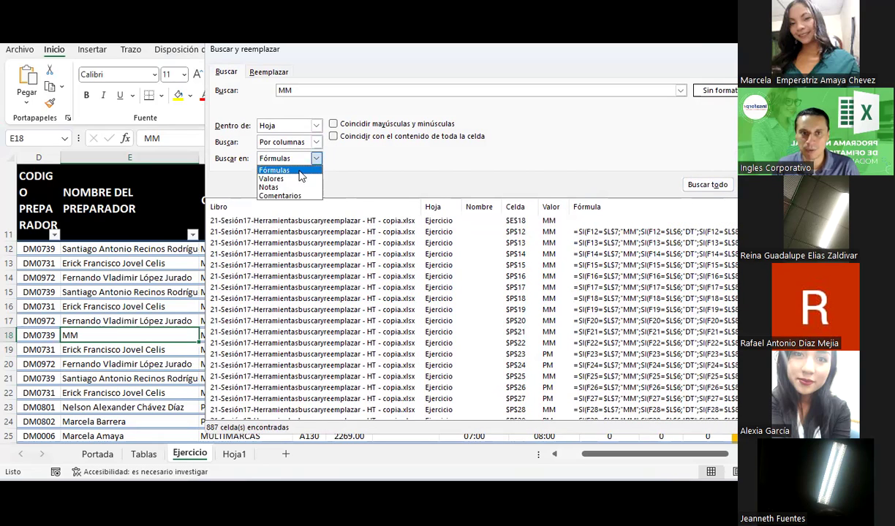
pyautogui.click(300, 171)
pyautogui.click(287, 88)
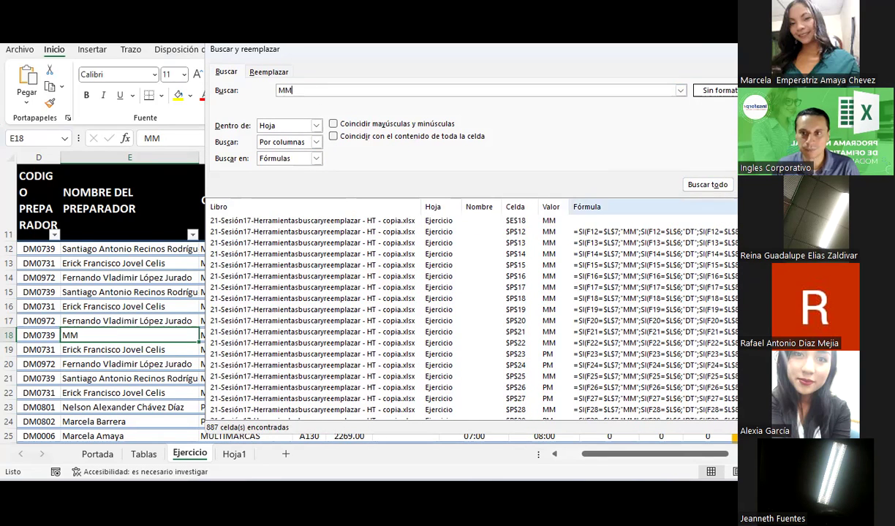
pyautogui.press('Return')
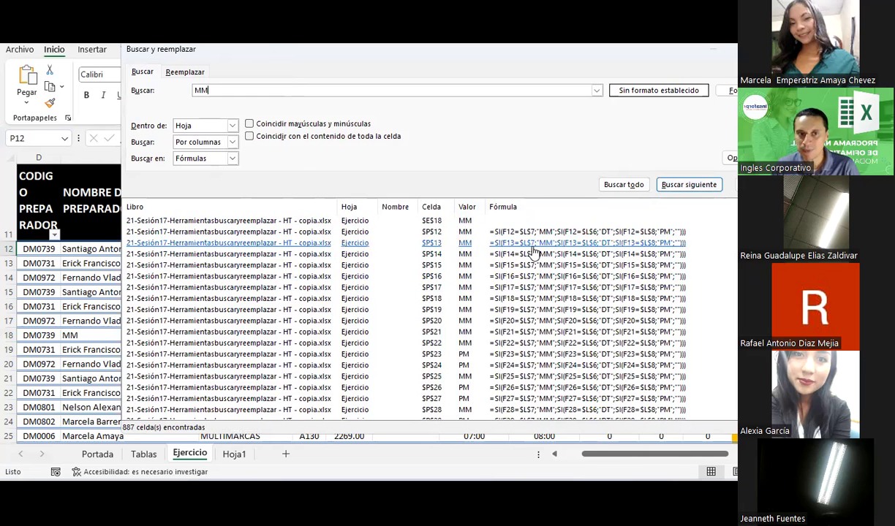
pyautogui.click(231, 160)
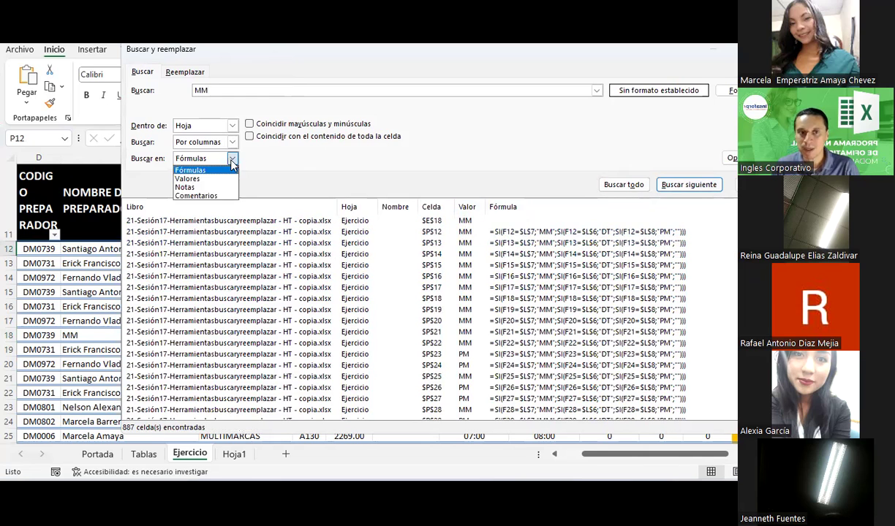
pyautogui.click(202, 187)
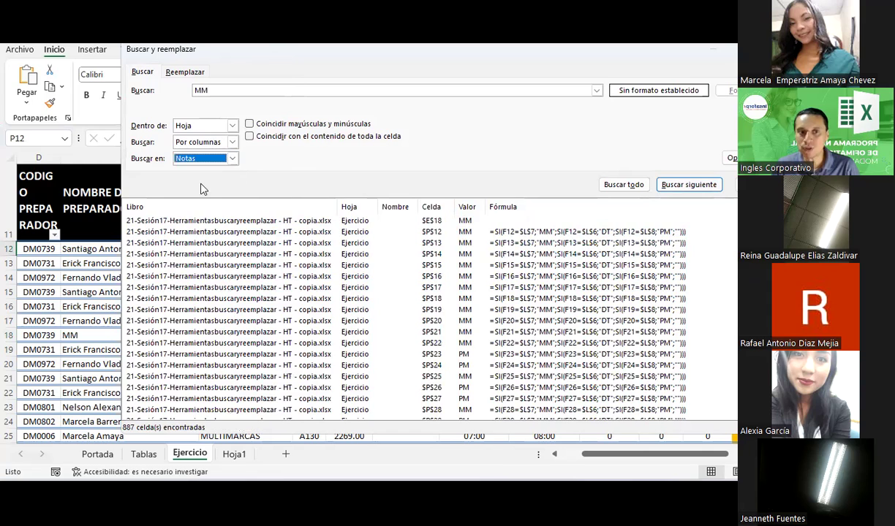
pyautogui.click(211, 90)
# Step: Search notes for the preparer's first name, finding only J15 (15:00), and uncover that cell
pyautogui.press('BackSpace')
pyautogui.write('Eri')
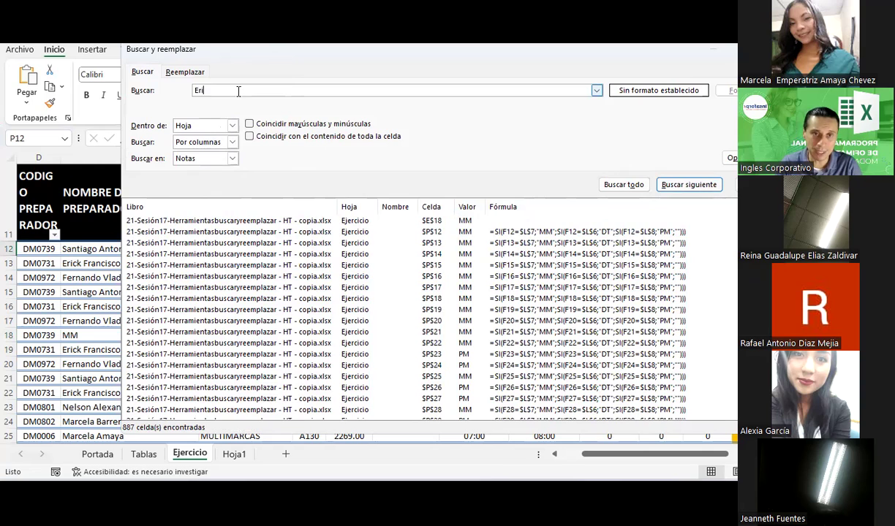
pyautogui.write('ck')
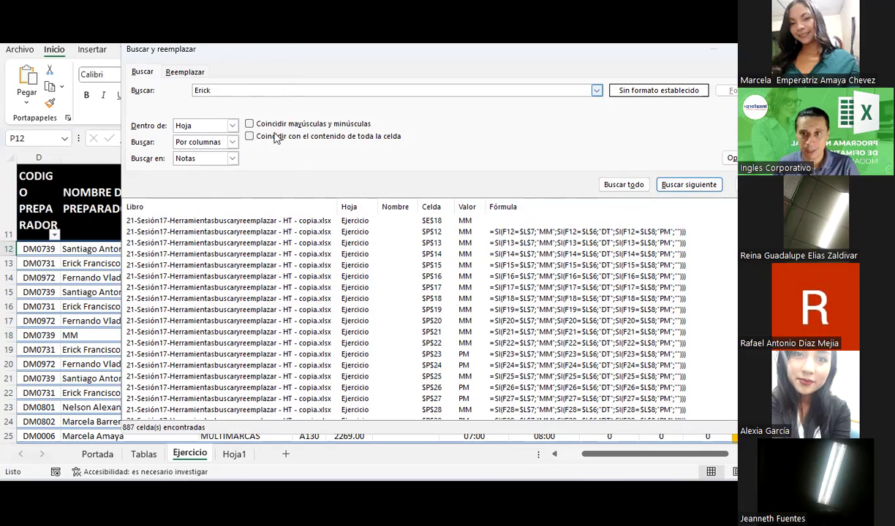
pyautogui.click(623, 186)
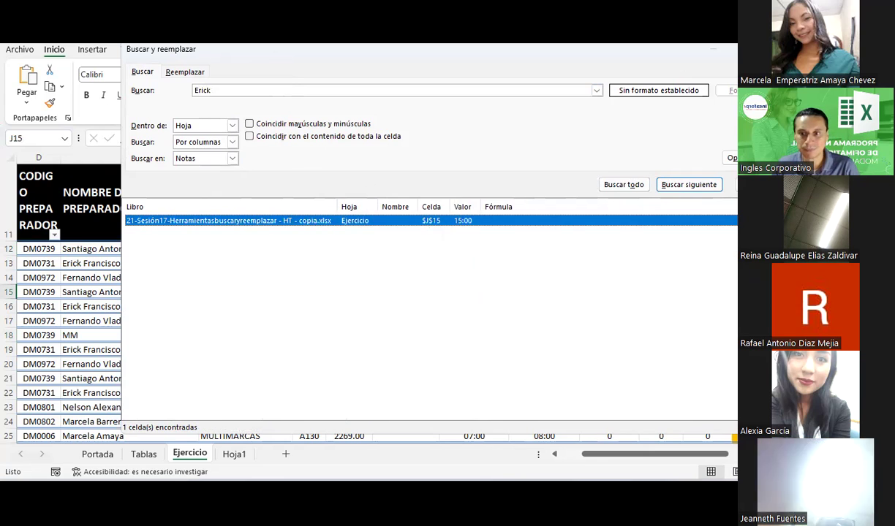
pyautogui.doubleClick(441, 52)
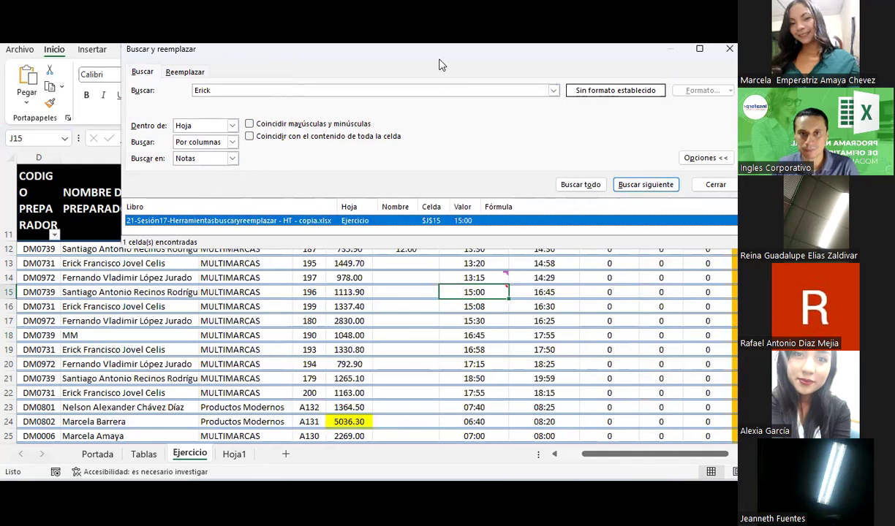
pyautogui.moveTo(330, 51); pyautogui.dragTo(436, 120)
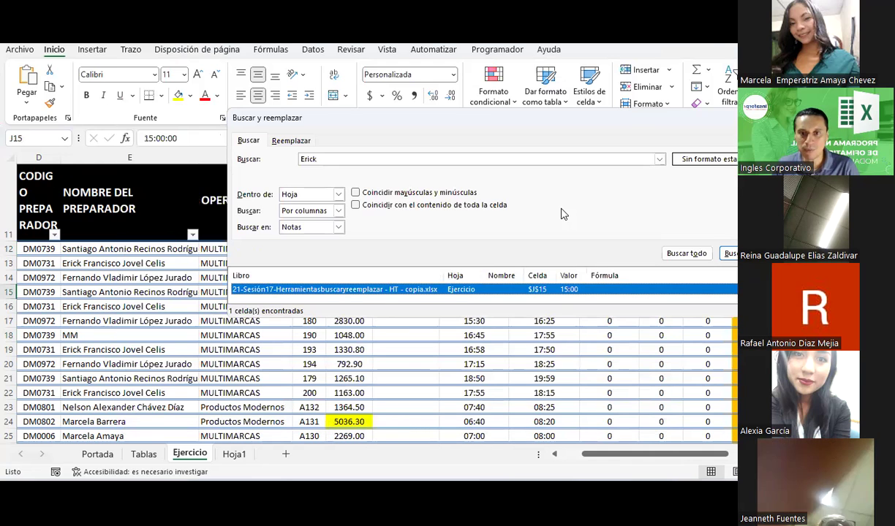
pyautogui.moveTo(365, 118); pyautogui.dragTo(278, 64)
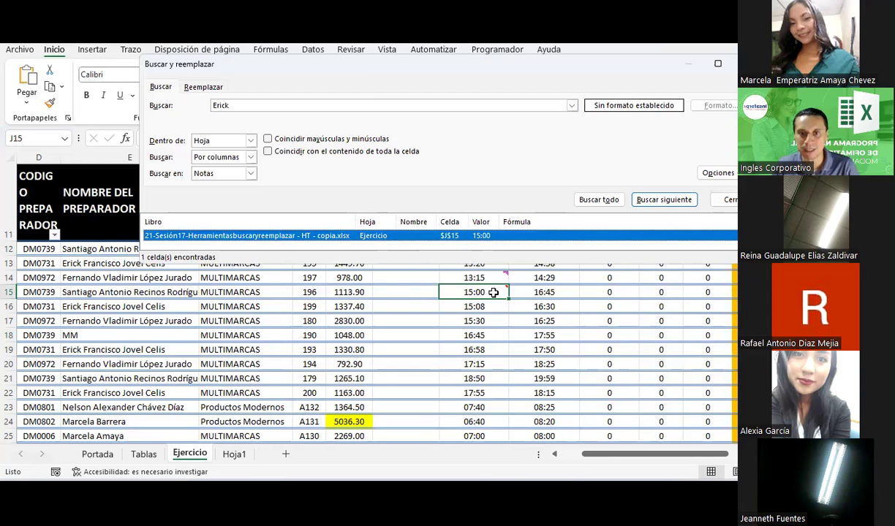
# Step: Switch Look in to Comments and Find All, returning only cell J14 (13:15)
pyautogui.moveTo(493, 292)
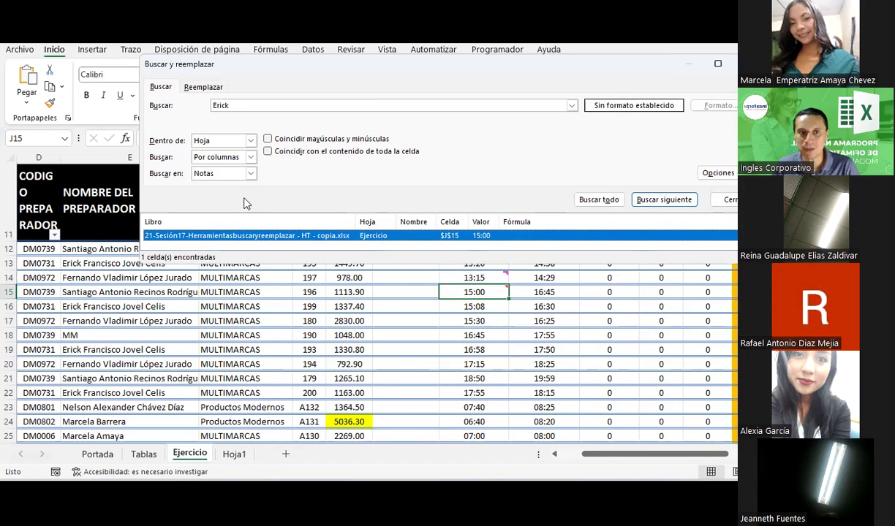
pyautogui.click(249, 174)
pyautogui.click(219, 209)
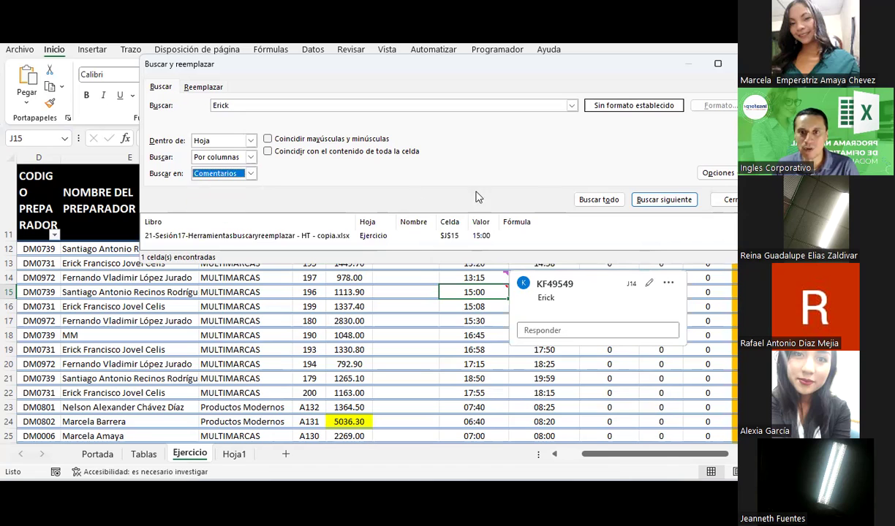
pyautogui.click(598, 200)
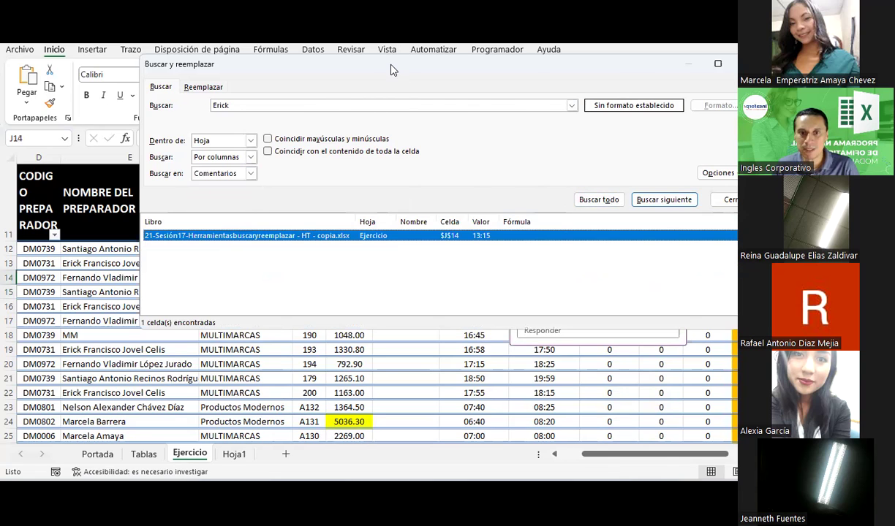
# Step: Move the dialog aside to inspect cell J15 and the Q-column month cells
pyautogui.moveTo(391, 70); pyautogui.dragTo(470, 358)
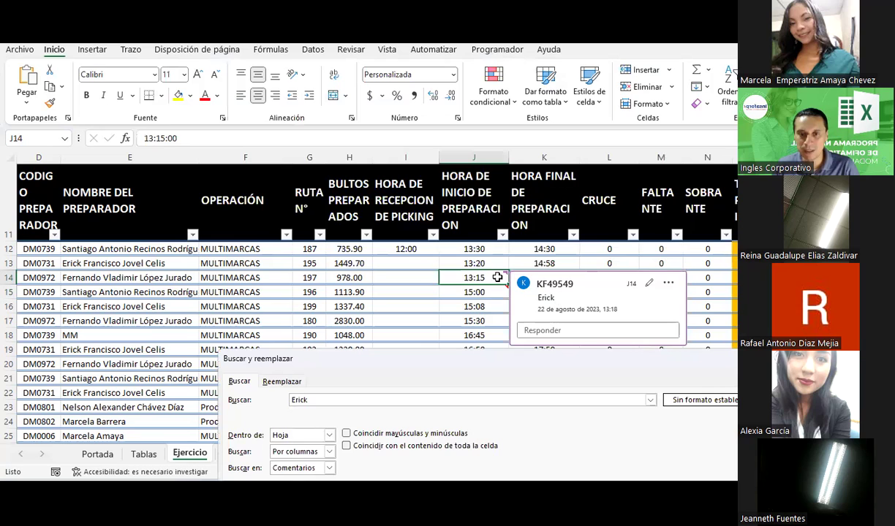
pyautogui.click(474, 291)
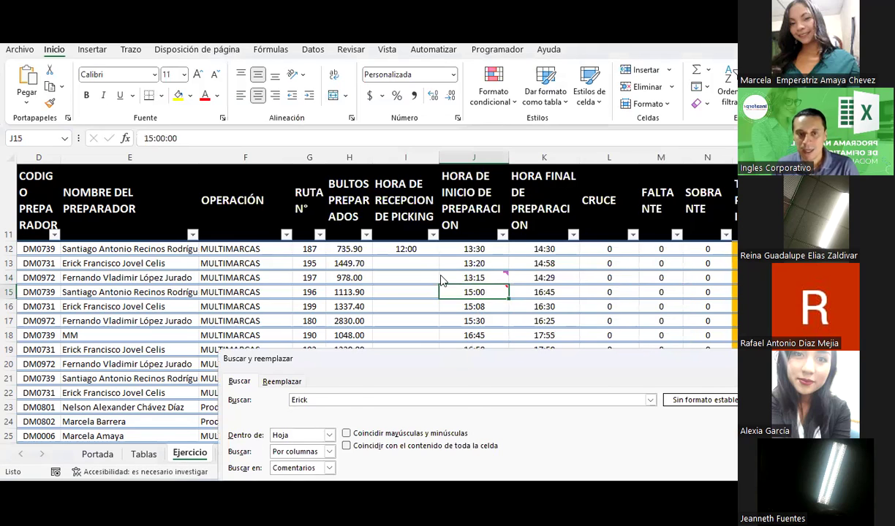
pyautogui.moveTo(439, 357); pyautogui.dragTo(367, 118)
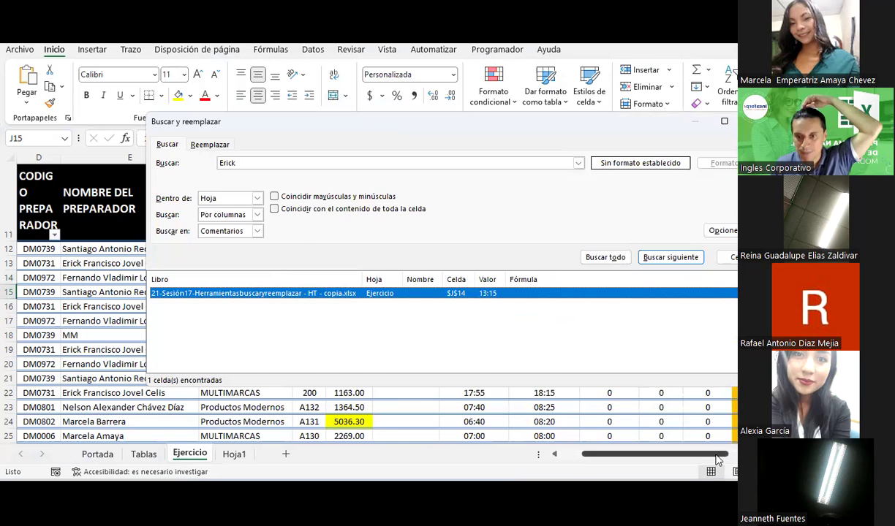
pyautogui.moveTo(717, 459); pyautogui.dragTo(763, 460)
pyautogui.click(626, 335)
pyautogui.click(626, 363)
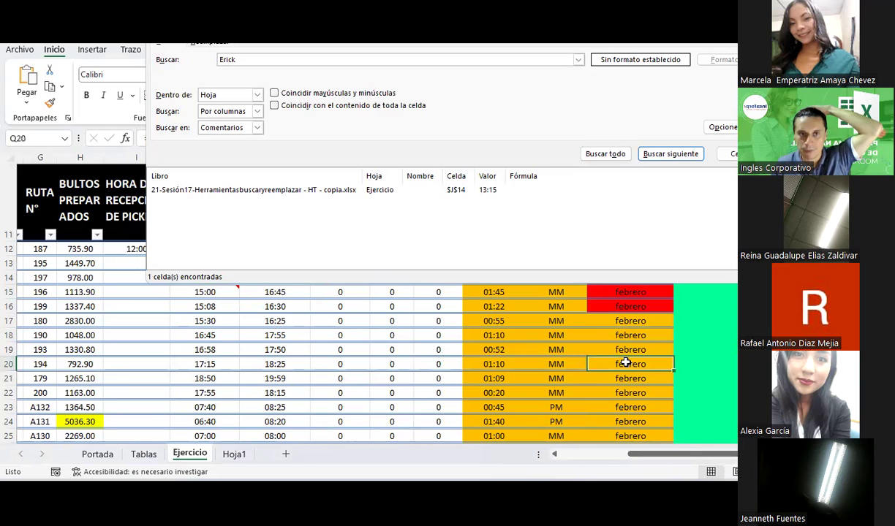
pyautogui.moveTo(511, 53); pyautogui.dragTo(634, 97)
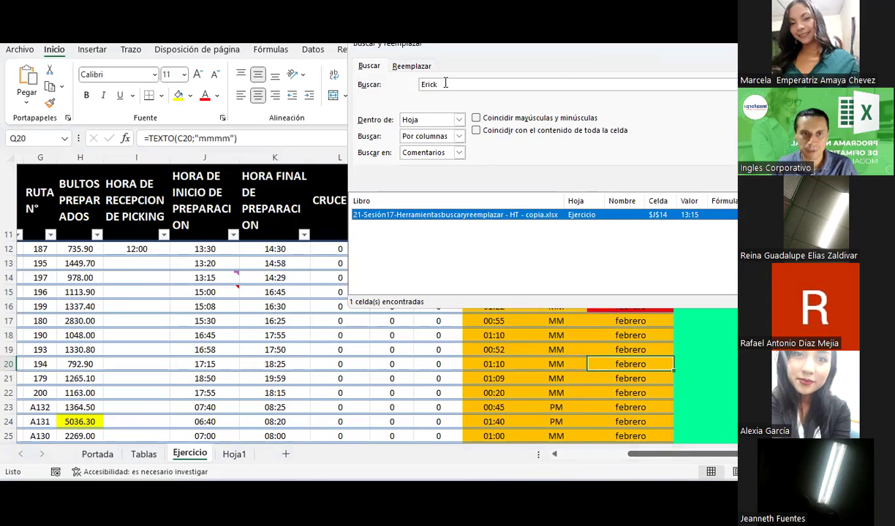
# Step: Scroll down the sheet and select cell P52 showing DT
pyautogui.click(417, 77)
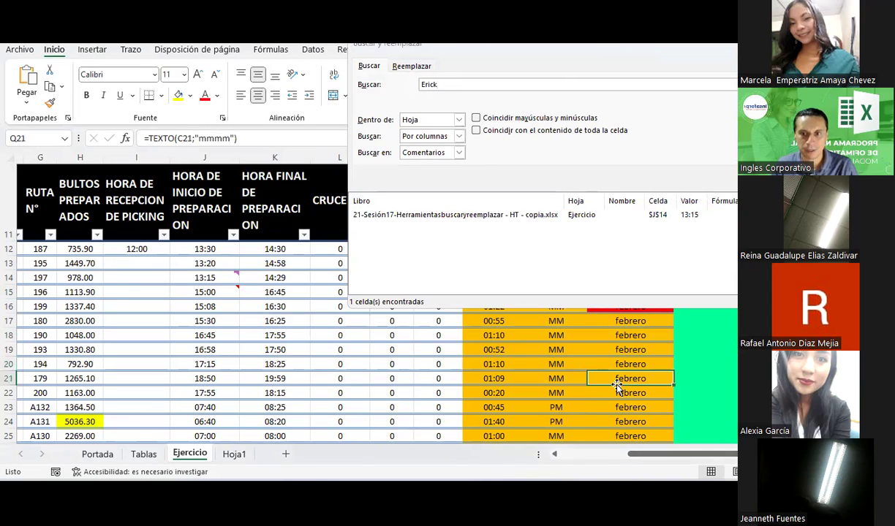
pyautogui.scroll(-4, 620, 394)
pyautogui.scroll(-3, 617, 393)
pyautogui.scroll(-3, 616, 391)
pyautogui.click(559, 358)
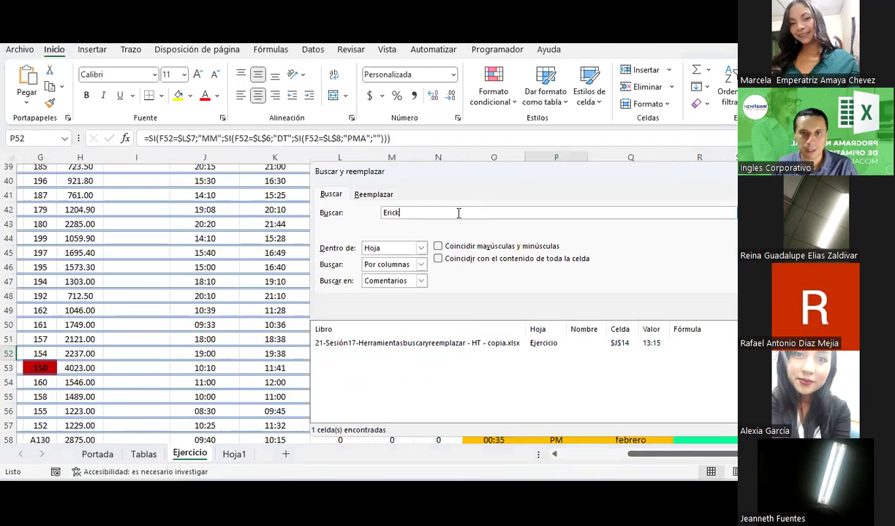
# Step: Search formulas by columns for $L$8, listing all matching cells
pyautogui.press('BackSpace')
pyautogui.press('BackSpace')
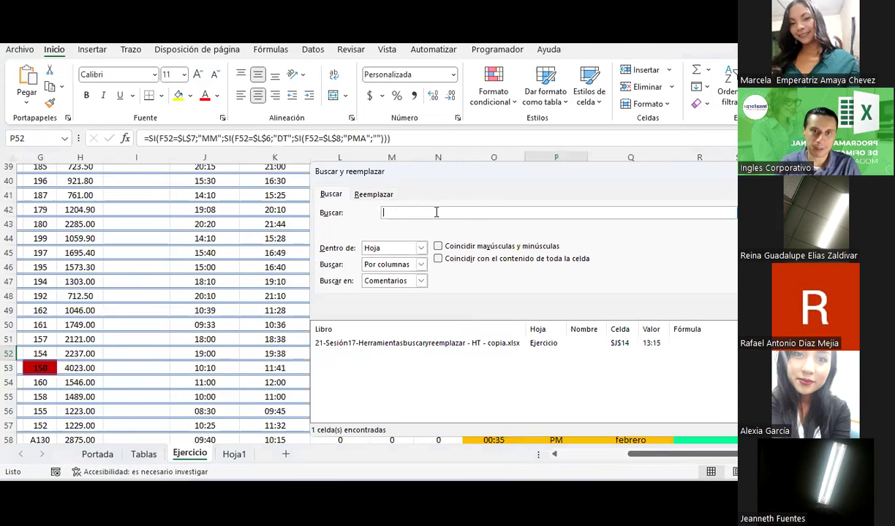
pyautogui.write('$L$8')
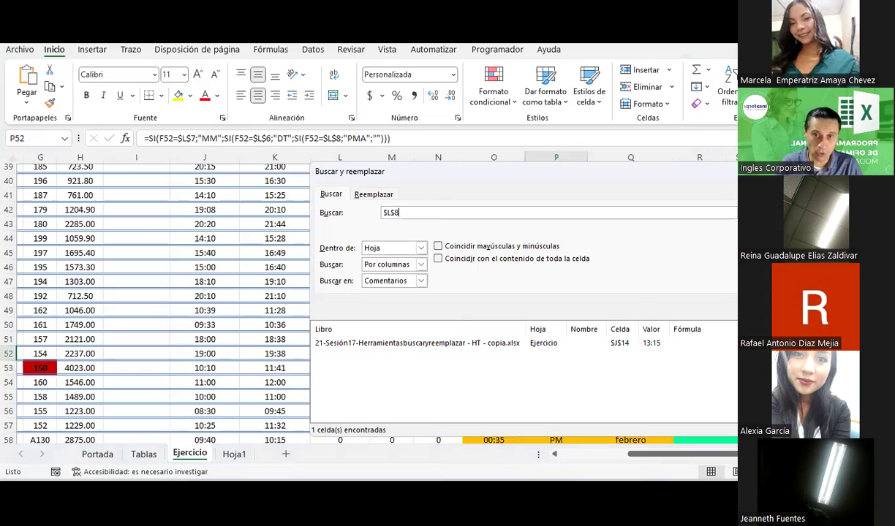
pyautogui.click(421, 264)
pyautogui.click(421, 283)
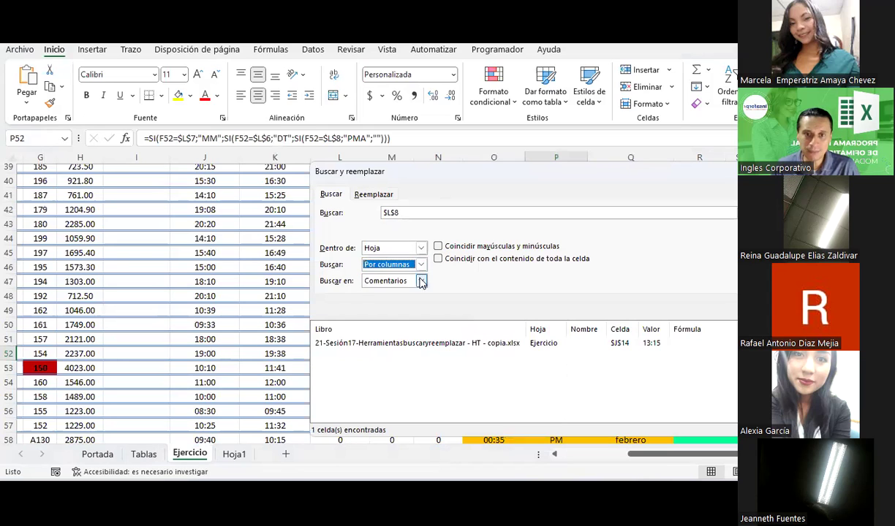
pyautogui.click(421, 282)
pyautogui.click(376, 289)
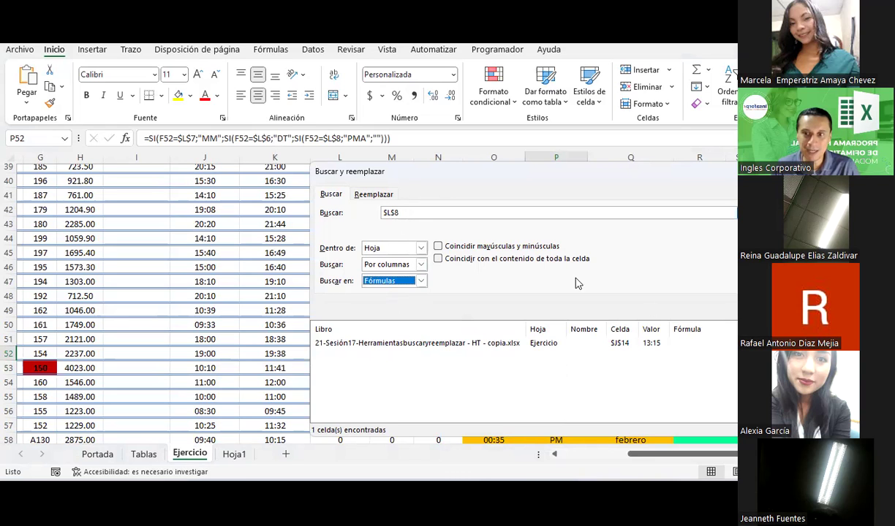
pyautogui.press('Return')
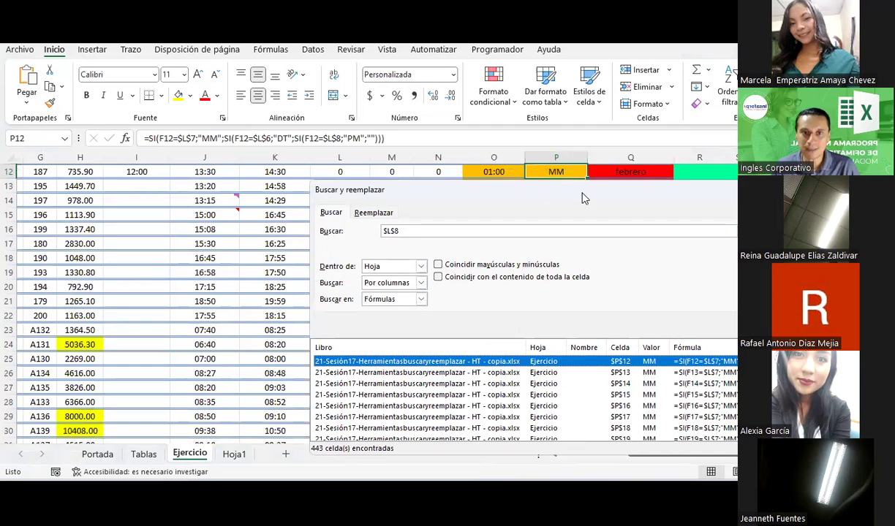
# Step: Step through the $L$8 matches and enlarge the dialog to scroll all 443 results
pyautogui.click(557, 186)
pyautogui.moveTo(523, 208)
pyautogui.mouseDown()
pyautogui.moveTo(538, 244)
pyautogui.moveTo(354, 52)
pyautogui.mouseUp()
pyautogui.press('Return')
pyautogui.press('Return')
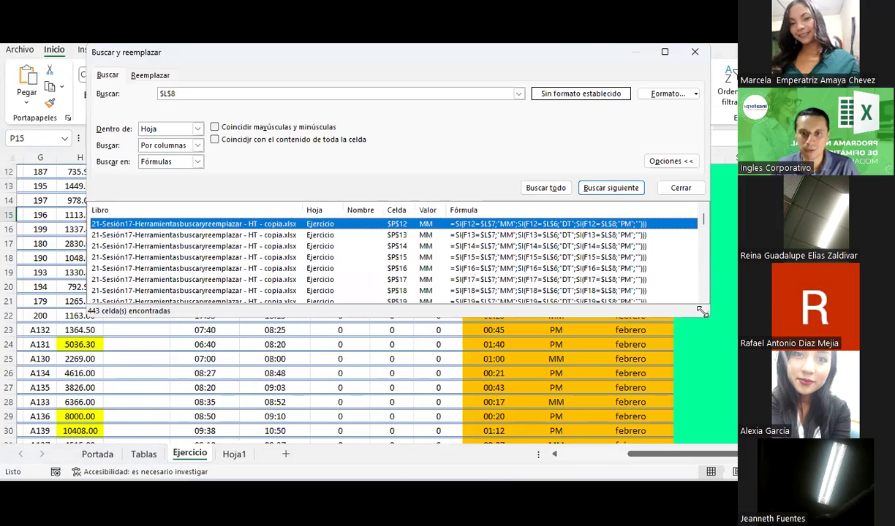
pyautogui.moveTo(702, 312); pyautogui.dragTo(736, 463)
pyautogui.scroll(-6, 599, 334)
pyautogui.scroll(-10, 598, 334)
pyautogui.scroll(-17, 598, 334)
pyautogui.scroll(-8, 598, 332)
pyautogui.scroll(-14, 614, 293)
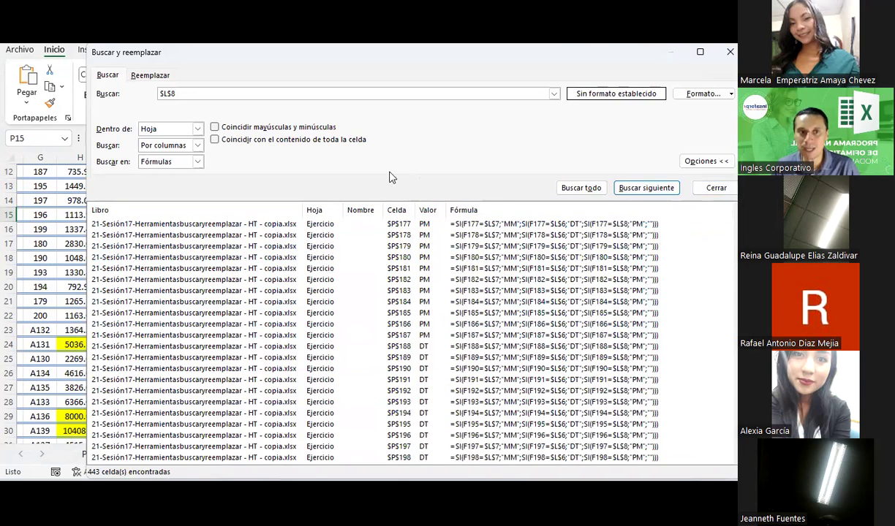
pyautogui.click(197, 161)
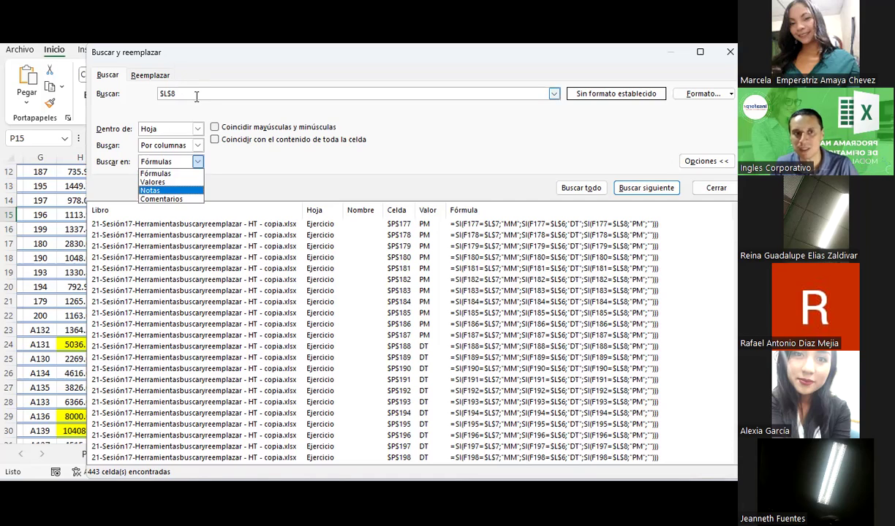
# Step: Change the search term to mm, keep By Columns, and close the Find dialog
pyautogui.click(161, 93)
pyautogui.doubleClick(161, 93)
pyautogui.write('mm')
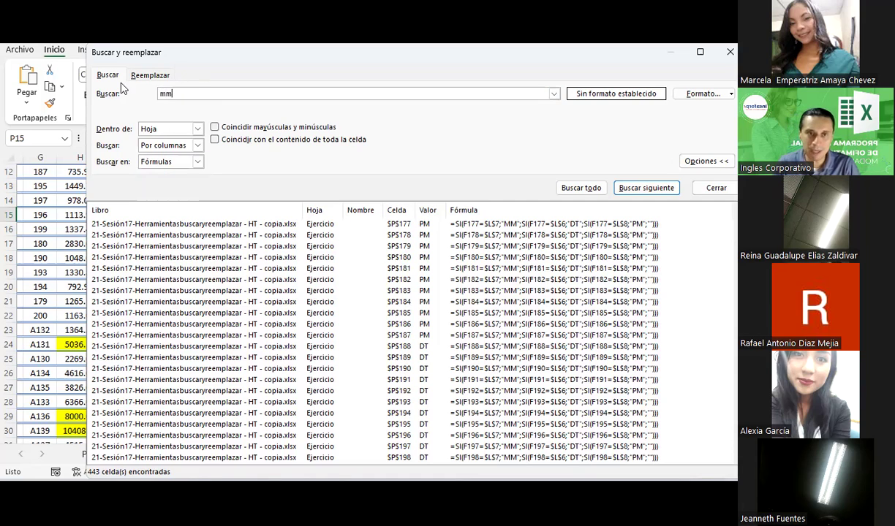
pyautogui.click(198, 144)
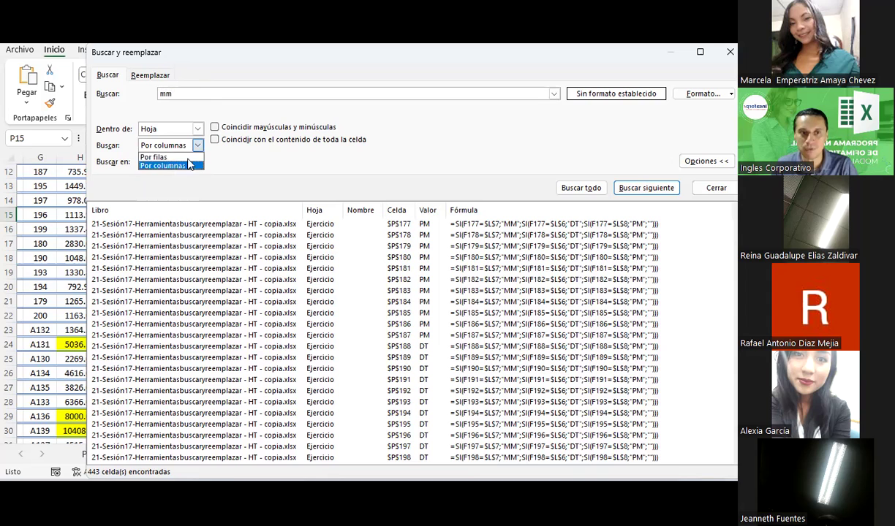
pyautogui.click(194, 166)
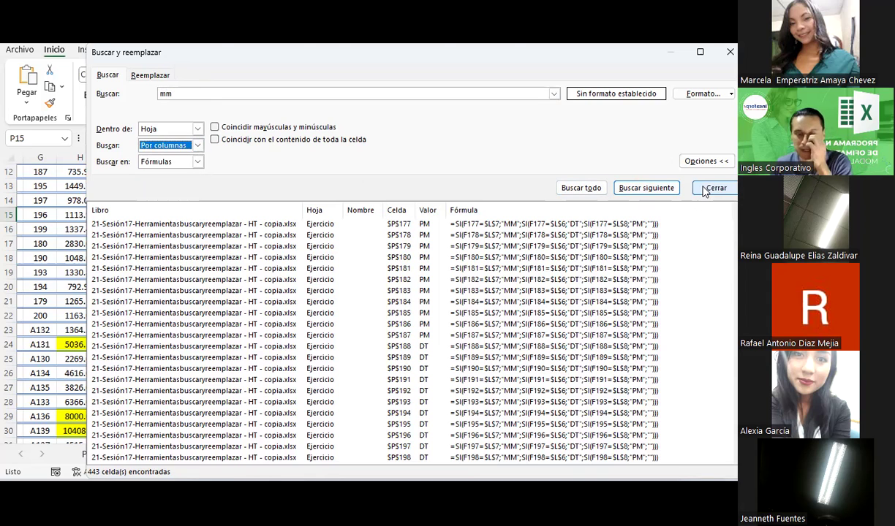
pyautogui.click(702, 187)
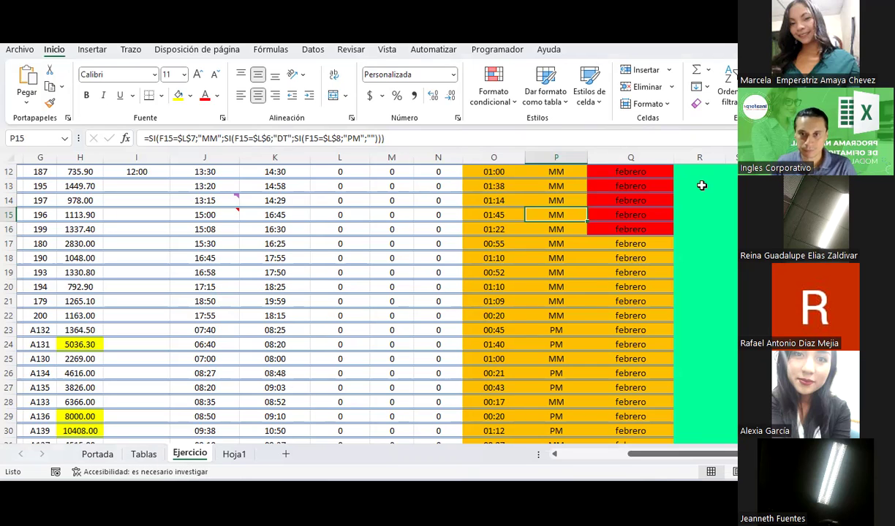
# Step: Select the abbreviation cells P17 and P13, cancelling an accidental overwrite of existing data
pyautogui.click(698, 260)
pyautogui.click(552, 245)
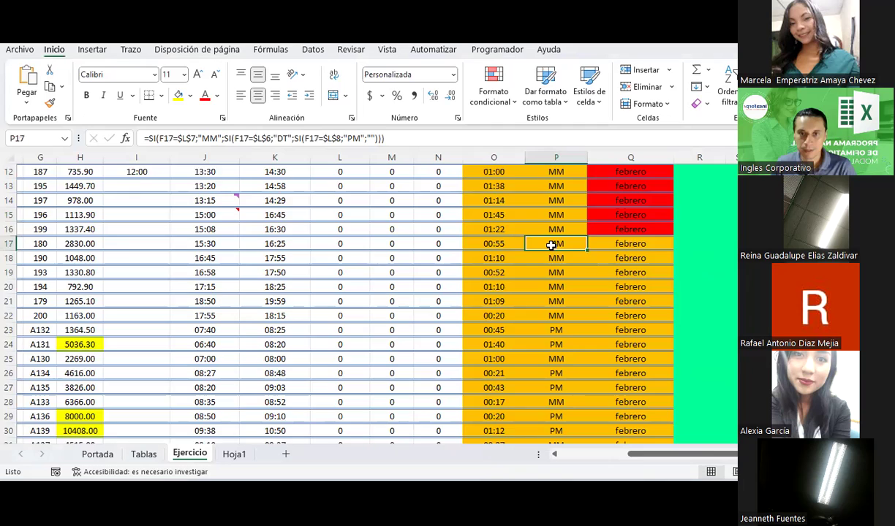
pyautogui.scroll(1, 550, 246)
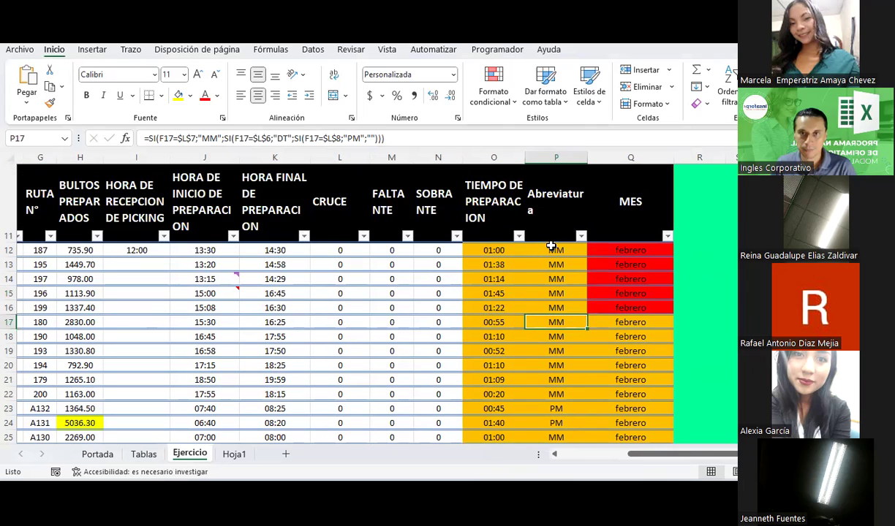
pyautogui.click(539, 263)
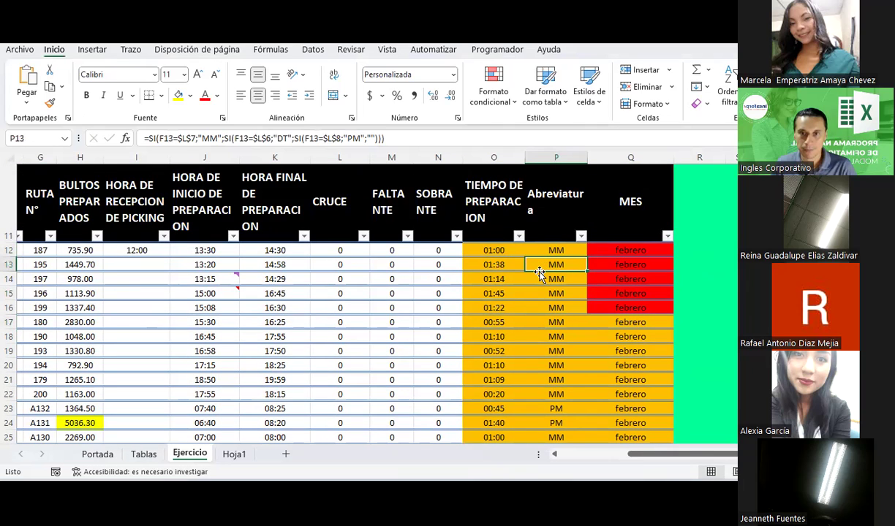
pyautogui.moveTo(539, 263); pyautogui.dragTo(541, 281)
pyautogui.click(483, 286)
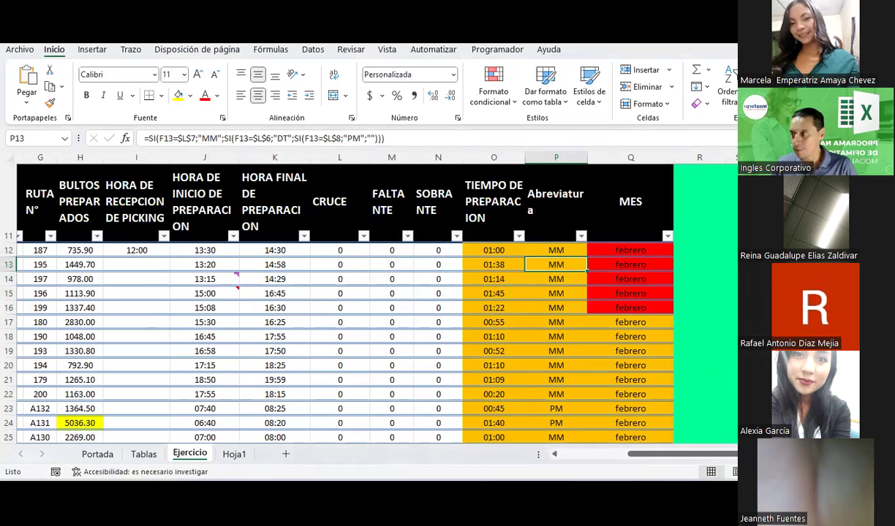
# Step: Select M14, scroll left to column B and reopen Find still holding 'mm'
pyautogui.click(400, 279)
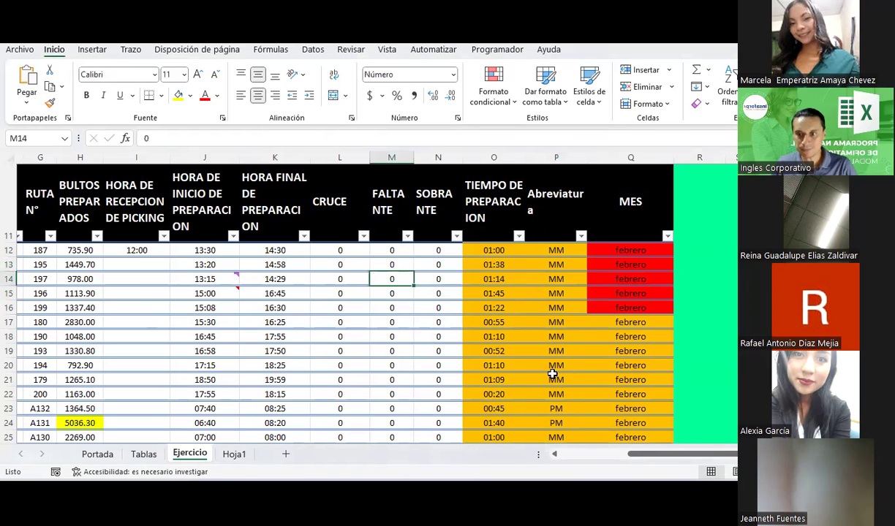
pyautogui.moveTo(666, 459); pyautogui.dragTo(606, 458)
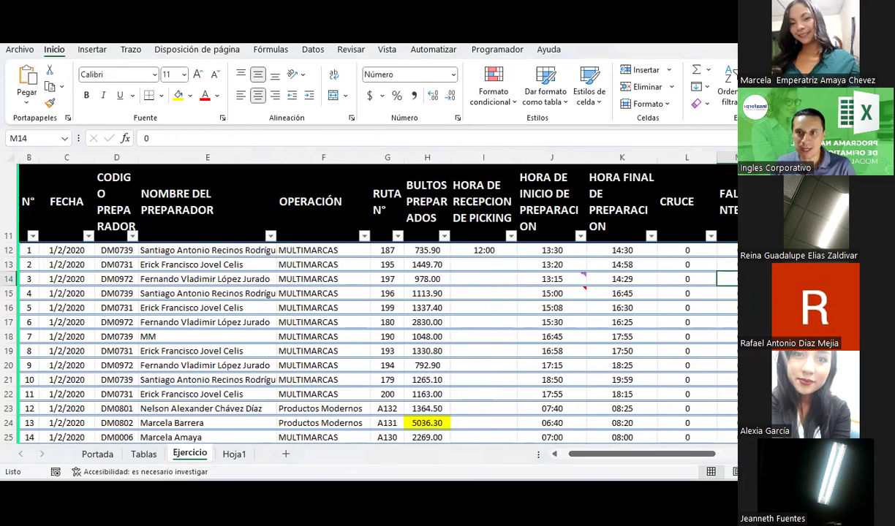
pyautogui.hotkey('ctrl', 'b')
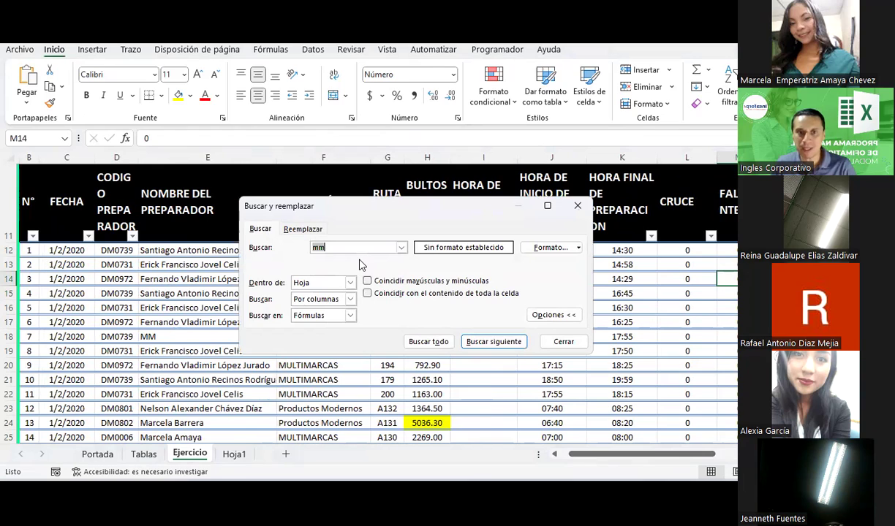
# Step: Clear the old 'mm' search term and move the Find dialog up and left
pyautogui.press('BackSpace')
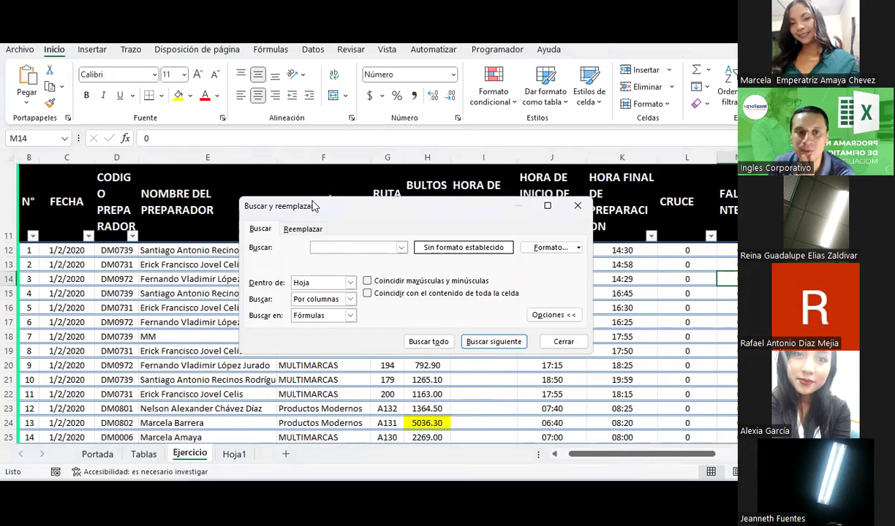
pyautogui.moveTo(313, 207); pyautogui.dragTo(268, 143)
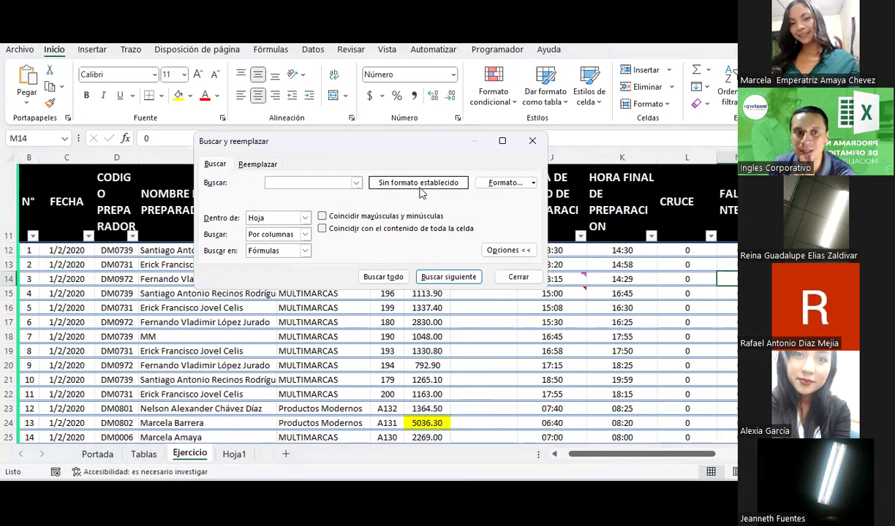
pyautogui.click(533, 183)
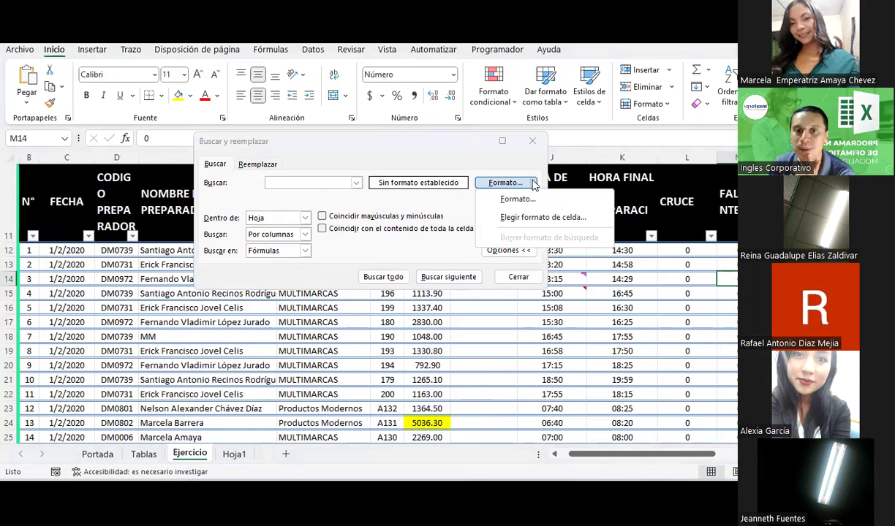
pyautogui.click(534, 184)
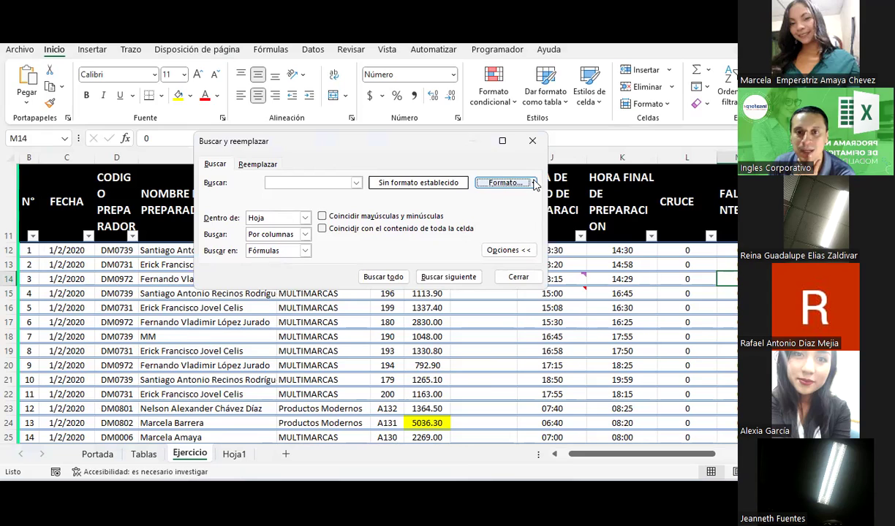
pyautogui.click(535, 185)
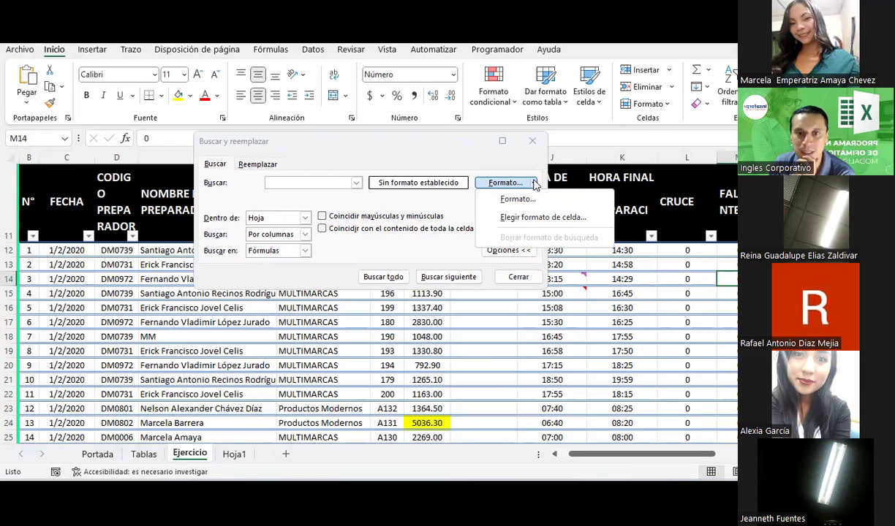
pyautogui.press('Escape')
pyautogui.press('Escape')
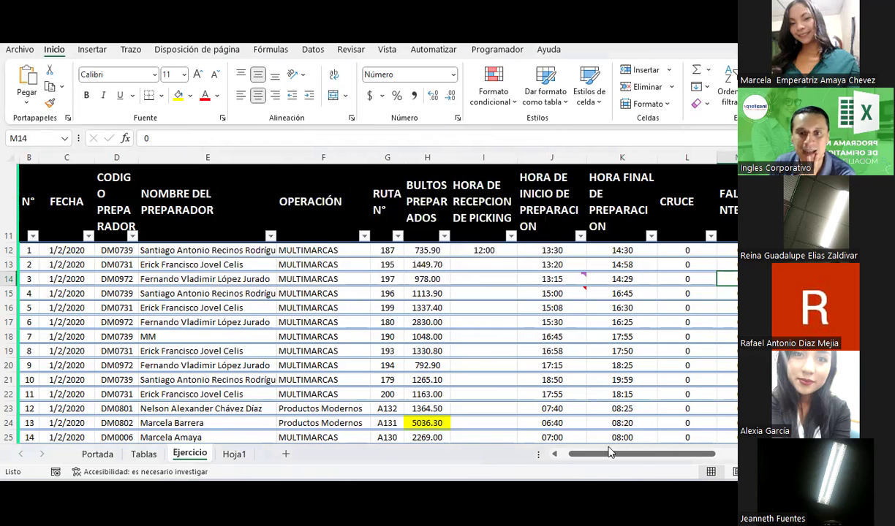
# Step: Take the search format from the N° header cell B11 and return to Find
pyautogui.moveTo(610, 453); pyautogui.dragTo(598, 453)
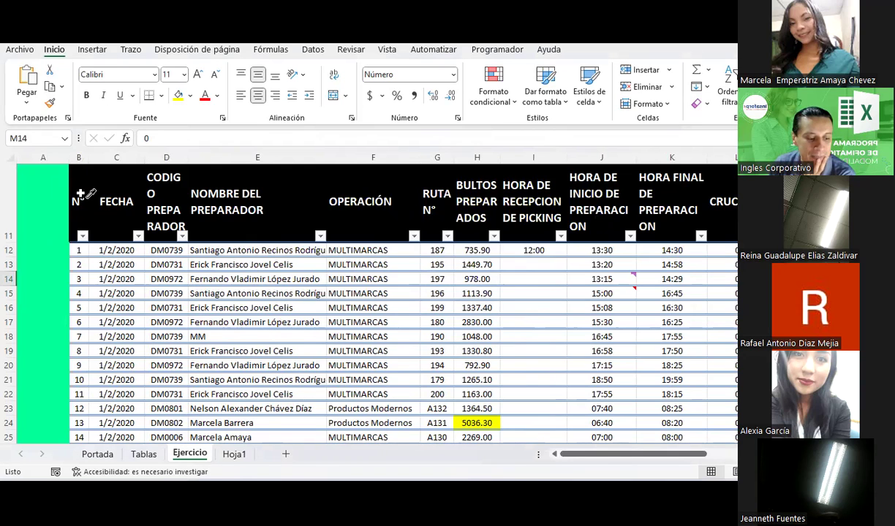
pyautogui.click(81, 194)
pyautogui.hotkey('ctrl', 'b')
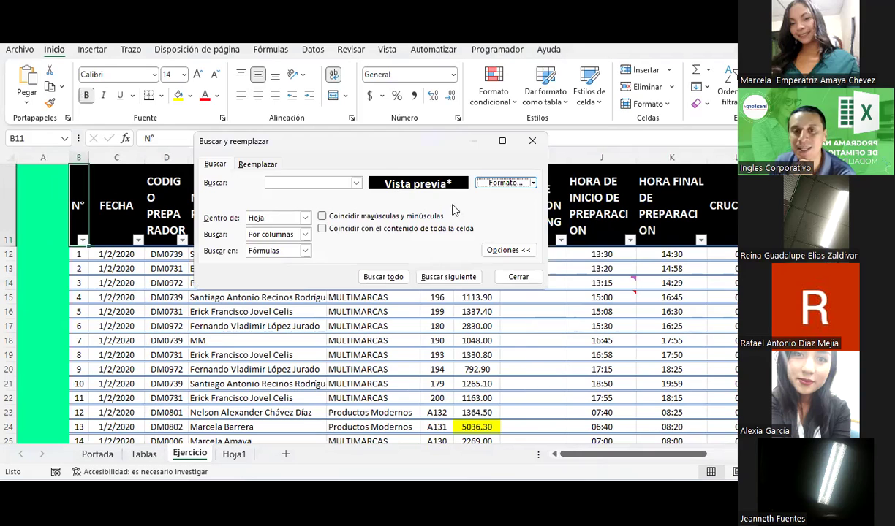
pyautogui.click(534, 183)
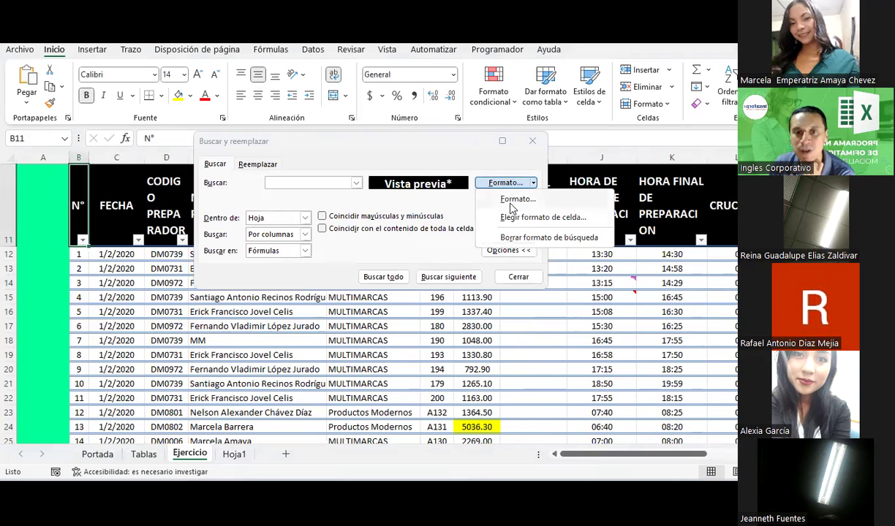
pyautogui.click(406, 196)
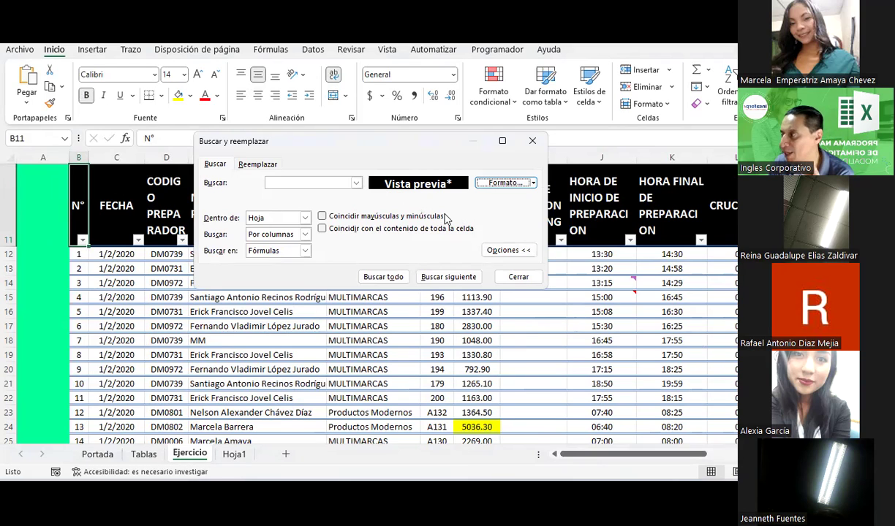
# Step: Find all cells with the black header formatting and enlarge the results to show 14 matches
pyautogui.click(380, 272)
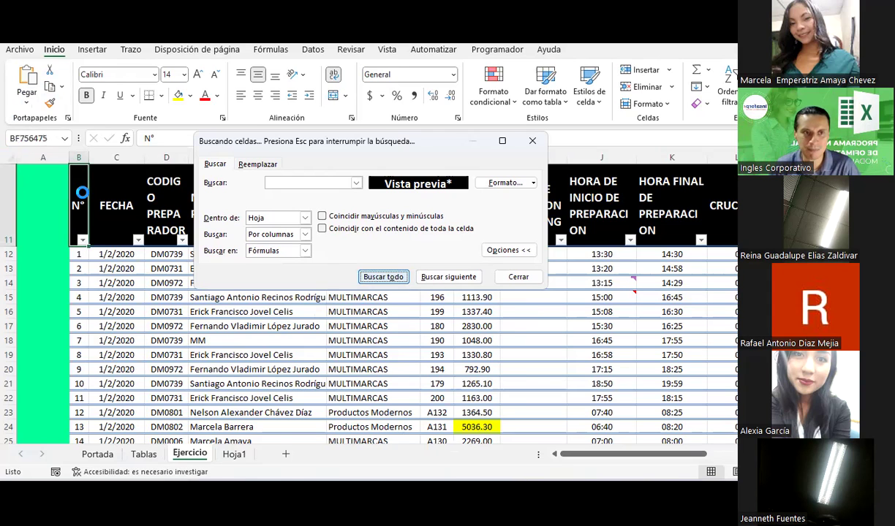
pyautogui.press('Escape')
pyautogui.click(421, 282)
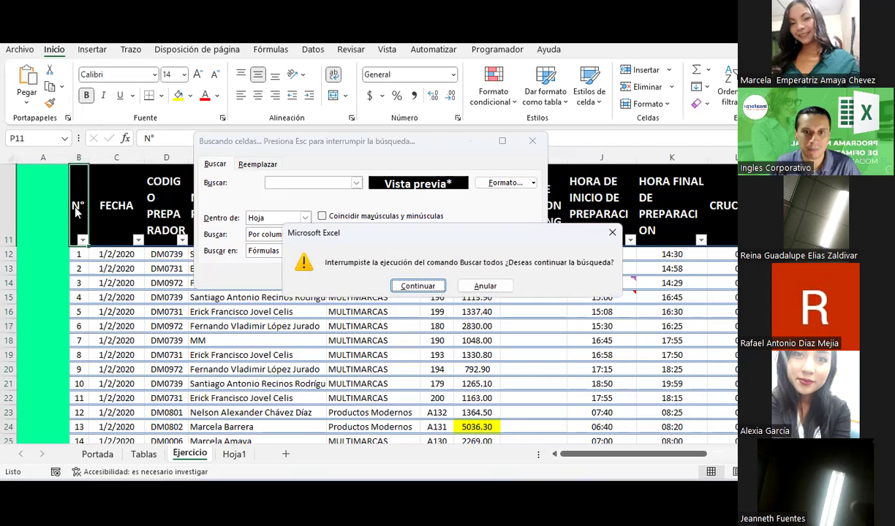
pyautogui.click(417, 285)
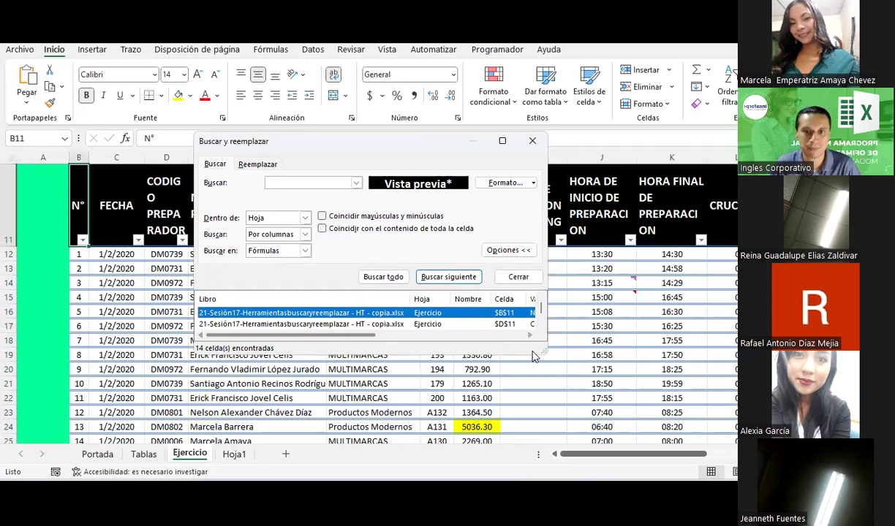
pyautogui.moveTo(542, 350); pyautogui.dragTo(735, 479)
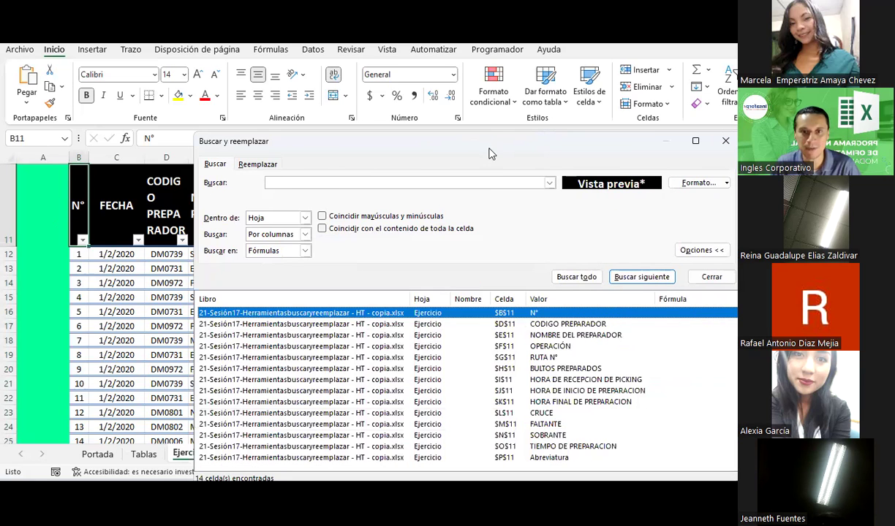
pyautogui.moveTo(490, 144); pyautogui.dragTo(499, 77)
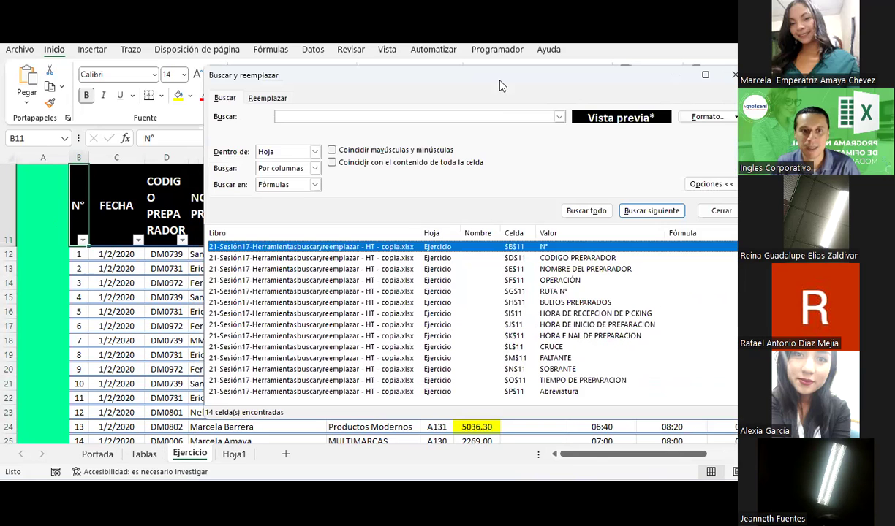
# Step: Visit each found header from D11 to P11, then close the search
pyautogui.click(510, 259)
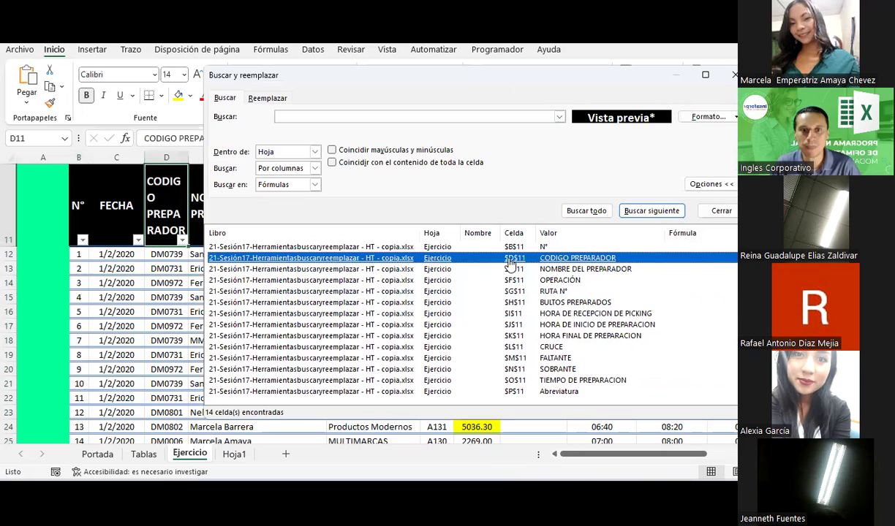
pyautogui.click(646, 269)
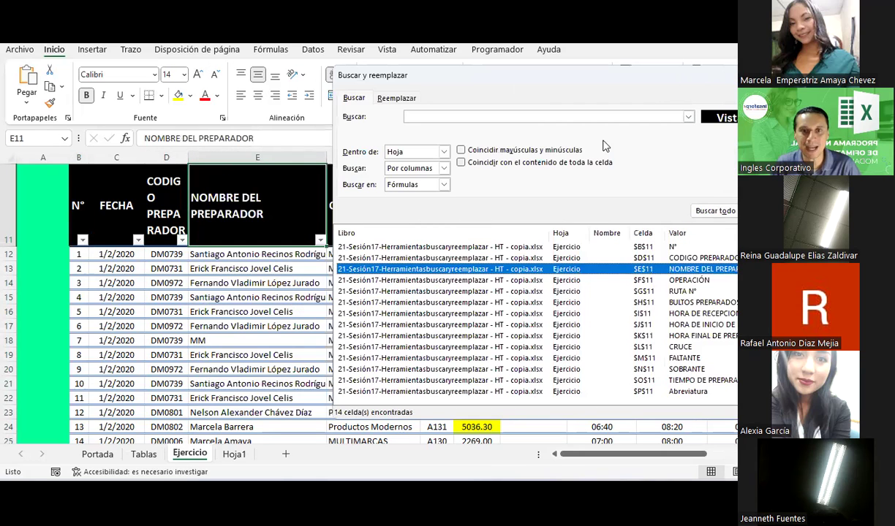
pyautogui.click(644, 280)
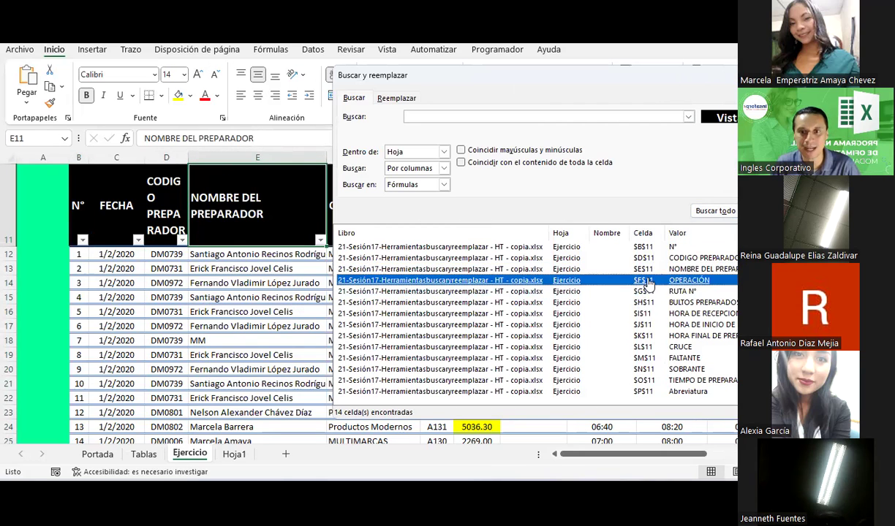
pyautogui.click(643, 291)
pyautogui.click(644, 312)
pyautogui.click(613, 346)
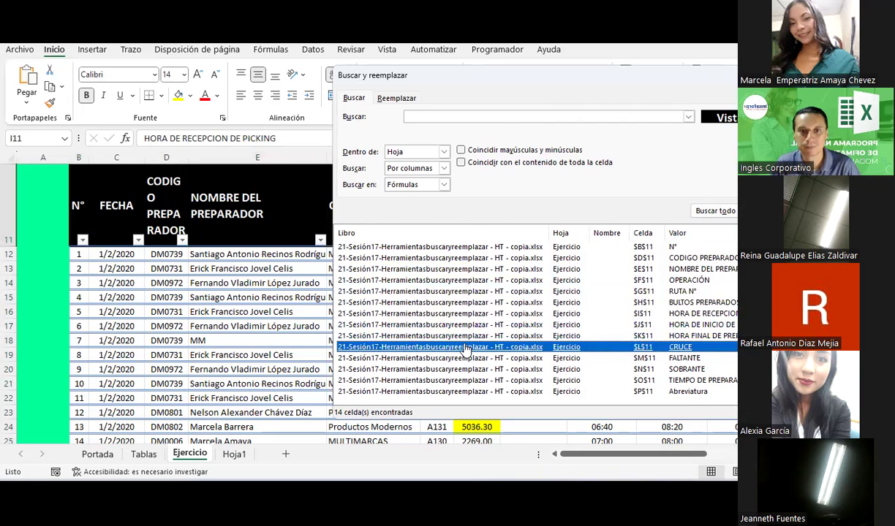
pyautogui.press('Down')
pyautogui.press('Down')
pyautogui.press('Down')
pyautogui.click(466, 391)
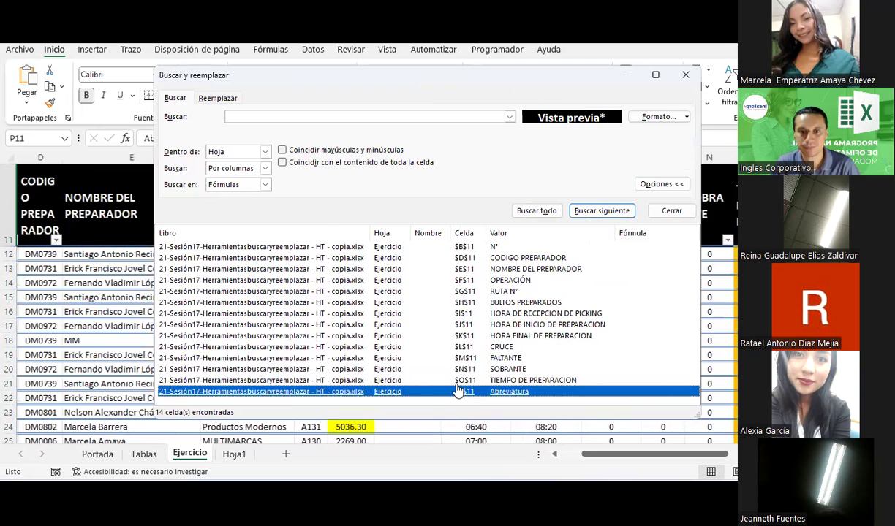
pyautogui.click(670, 212)
# Step: Inspect the yellow-filled cells H24 (5036.30) and H30 (10408)
pyautogui.scroll(-1, 549, 315)
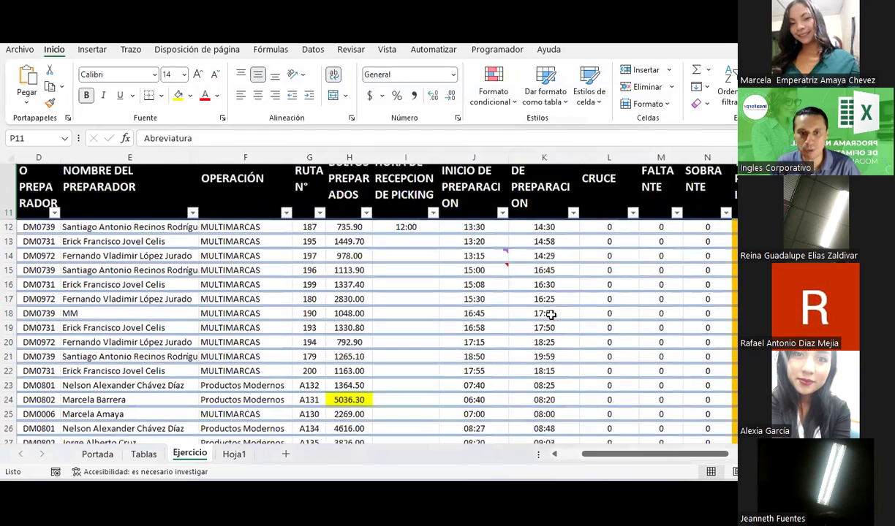
pyautogui.moveTo(625, 457); pyautogui.dragTo(617, 457)
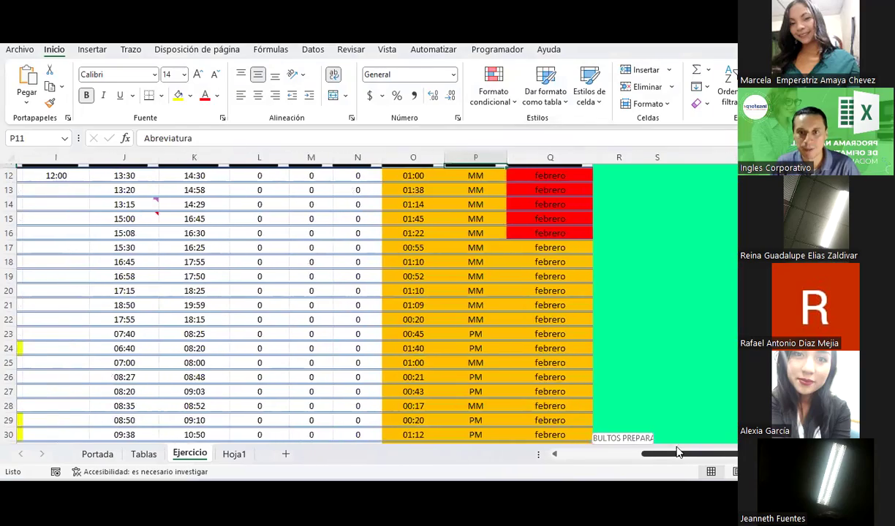
pyautogui.click(416, 351)
pyautogui.scroll(-4, 415, 314)
pyautogui.scroll(1, 415, 312)
pyautogui.click(400, 314)
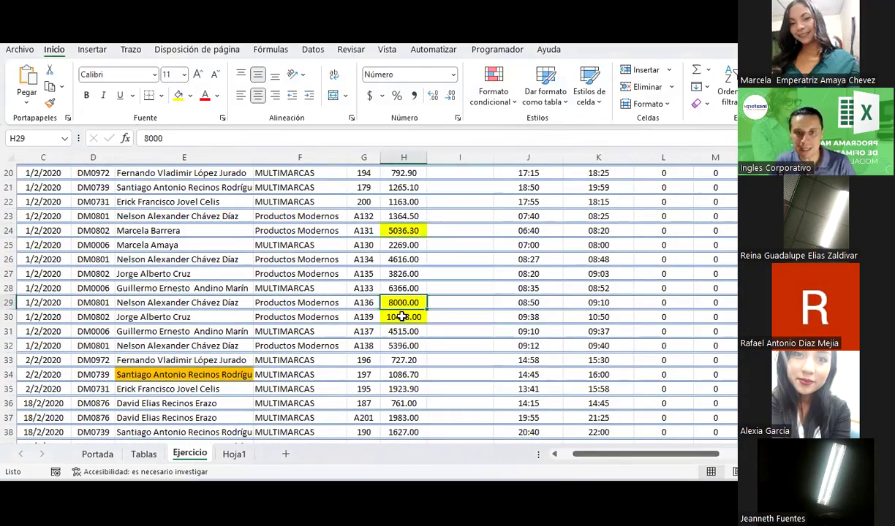
pyautogui.click(399, 228)
pyautogui.scroll(3, 399, 228)
# Step: Replace the old search format with a yellow fill criterion in Find
pyautogui.hotkey('ctrl', 'b')
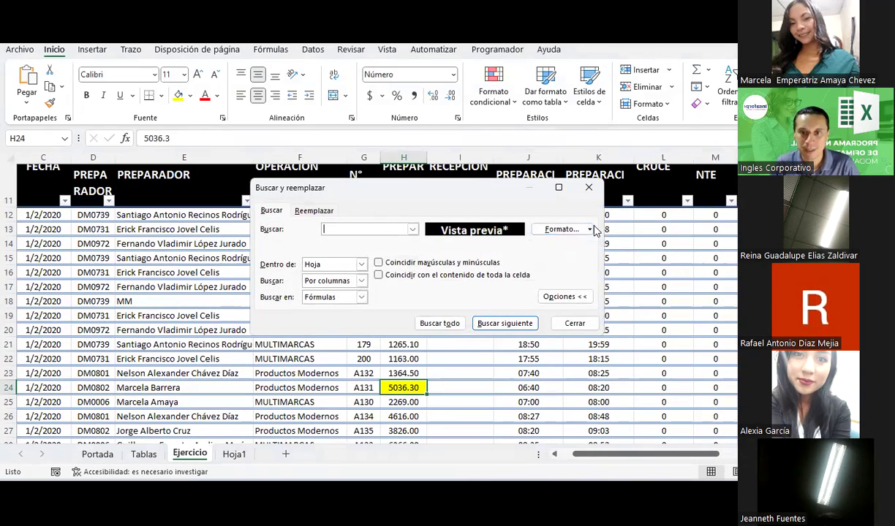
pyautogui.click(589, 230)
pyautogui.click(598, 285)
pyautogui.click(589, 229)
pyautogui.click(574, 245)
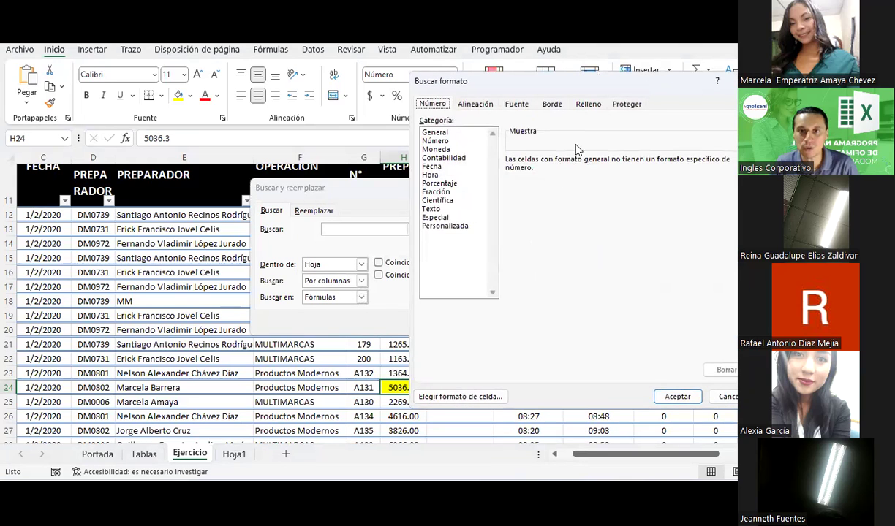
pyautogui.click(589, 105)
pyautogui.click(467, 232)
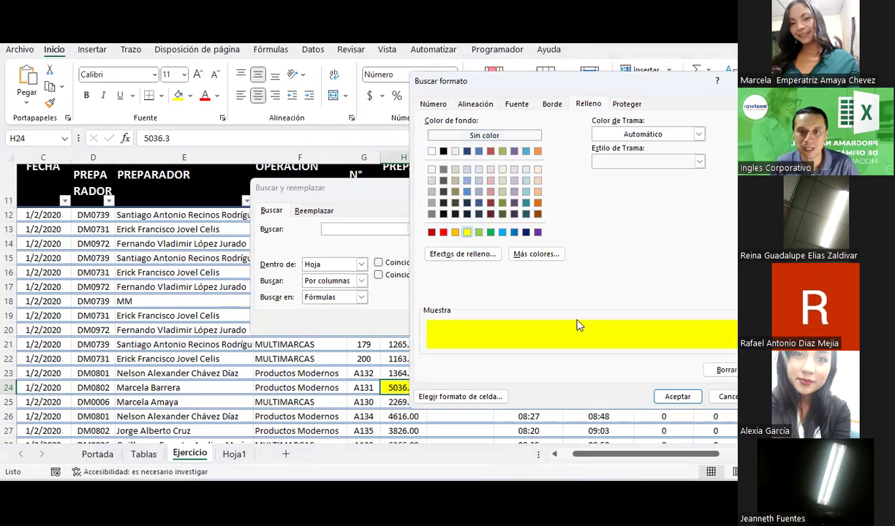
pyautogui.click(676, 397)
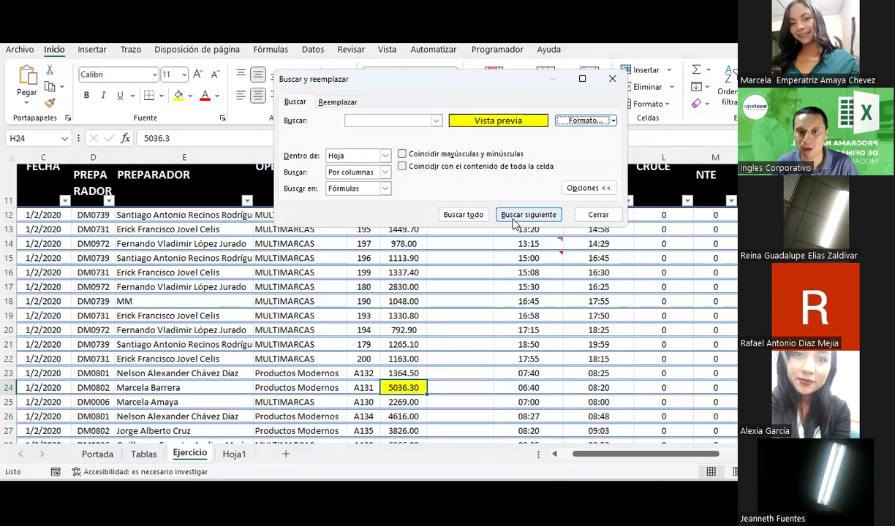
# Step: Step through and list all yellow cells H24, H29 and H30, then close the search
pyautogui.click(515, 220)
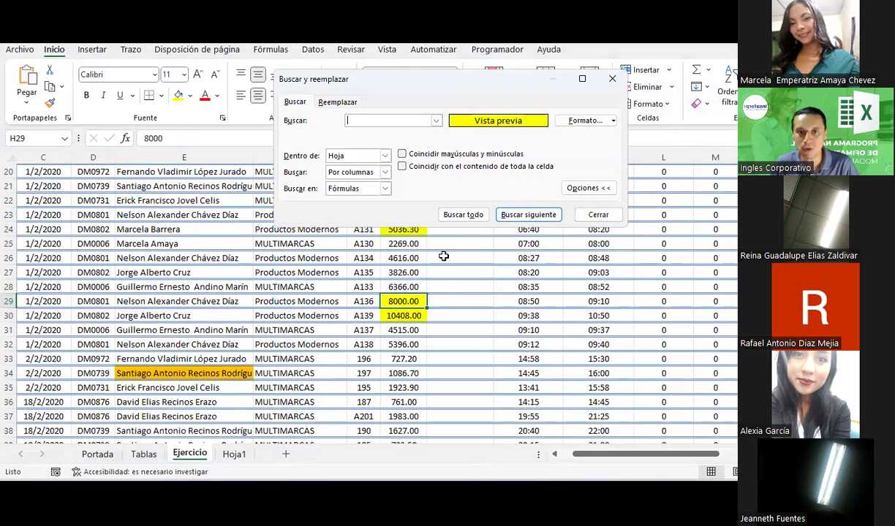
pyautogui.click(509, 221)
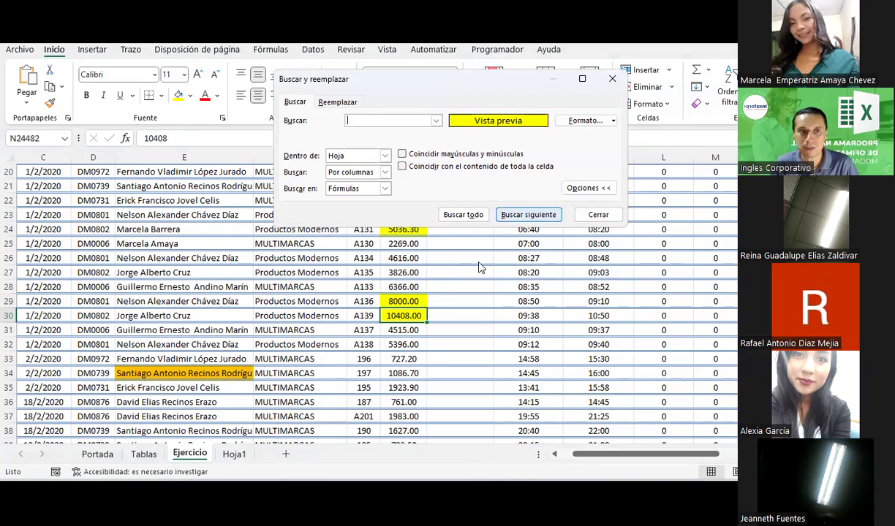
pyautogui.hotkey('alt', 'd')
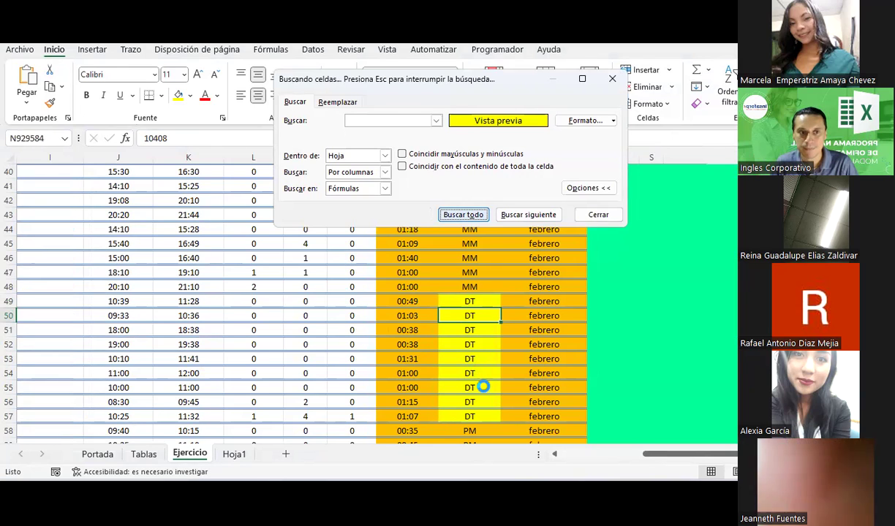
pyautogui.press('Escape')
pyautogui.click(510, 285)
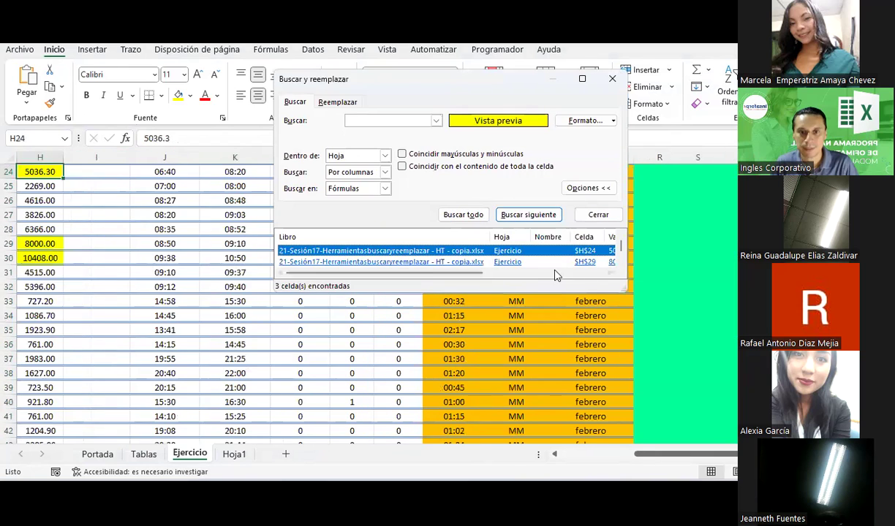
pyautogui.moveTo(623, 284); pyautogui.dragTo(719, 438)
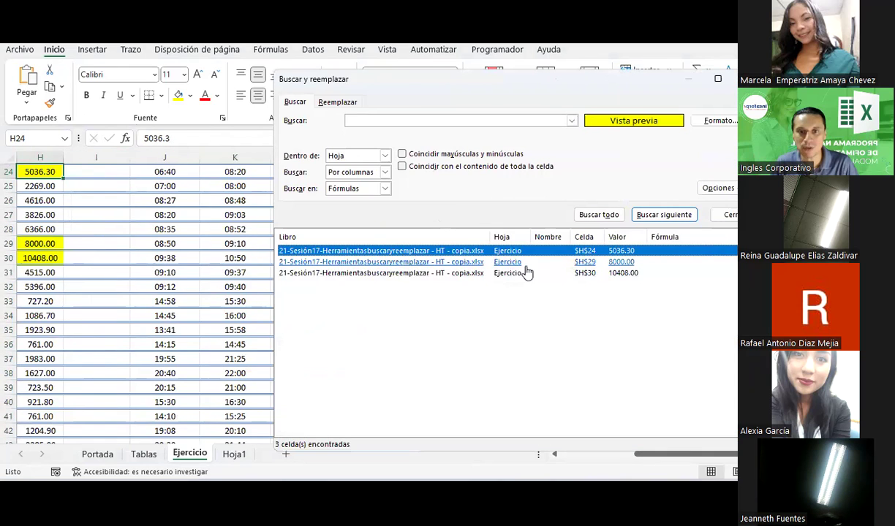
pyautogui.click(423, 262)
pyautogui.click(410, 272)
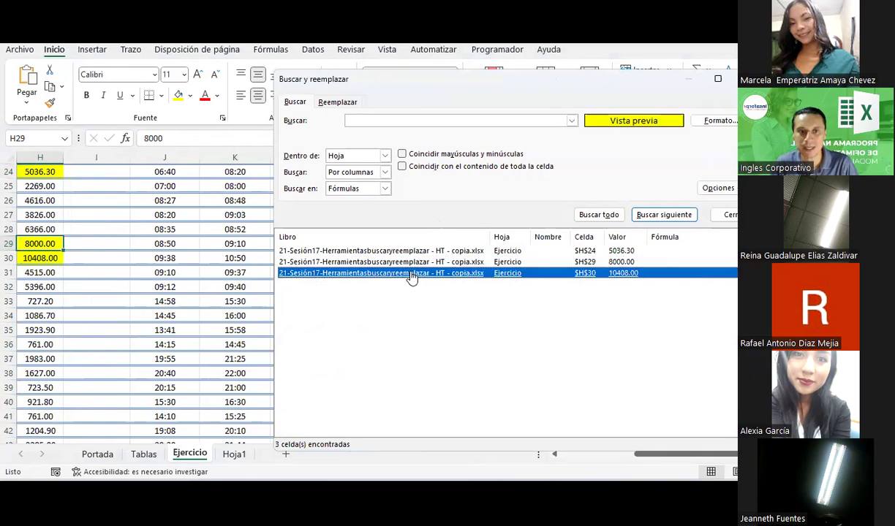
pyautogui.click(647, 218)
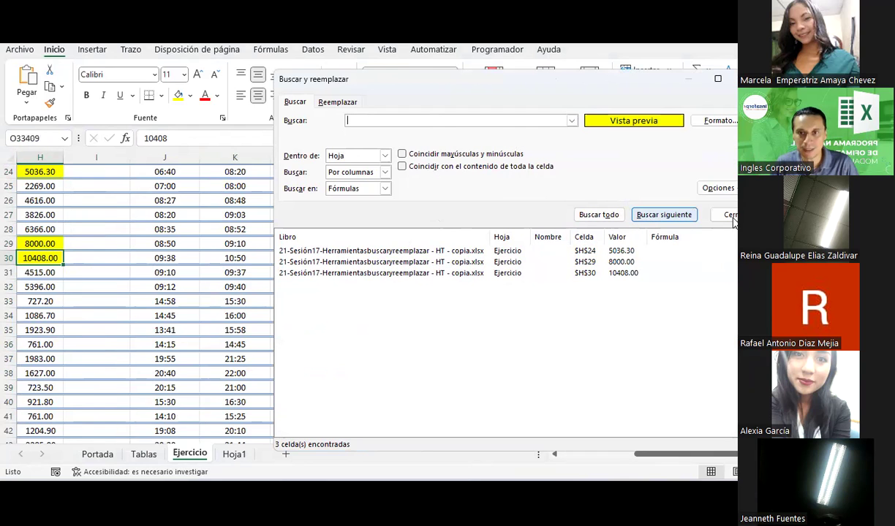
pyautogui.click(731, 215)
# Step: Select the table from the N° header across all columns down to the last data row
pyautogui.click(562, 454)
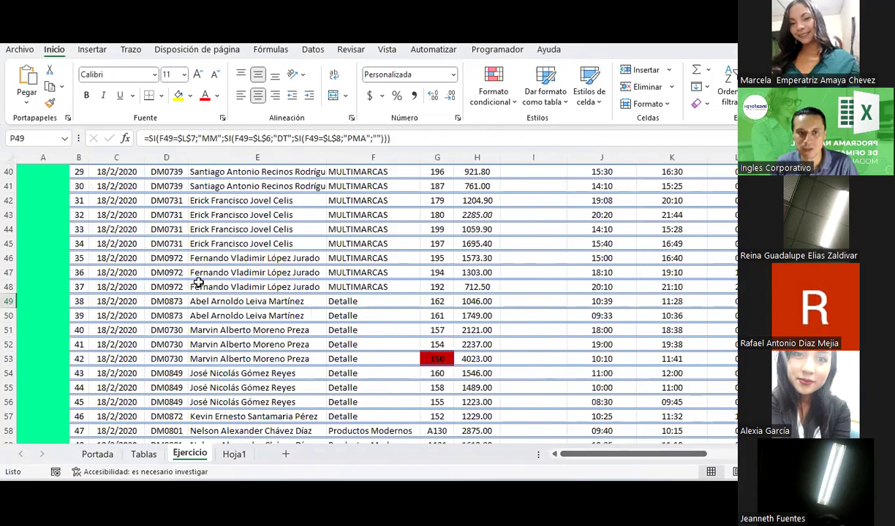
pyautogui.scroll(10, 198, 283)
pyautogui.scroll(3, 146, 278)
pyautogui.scroll(-2, 109, 271)
pyautogui.click(77, 266)
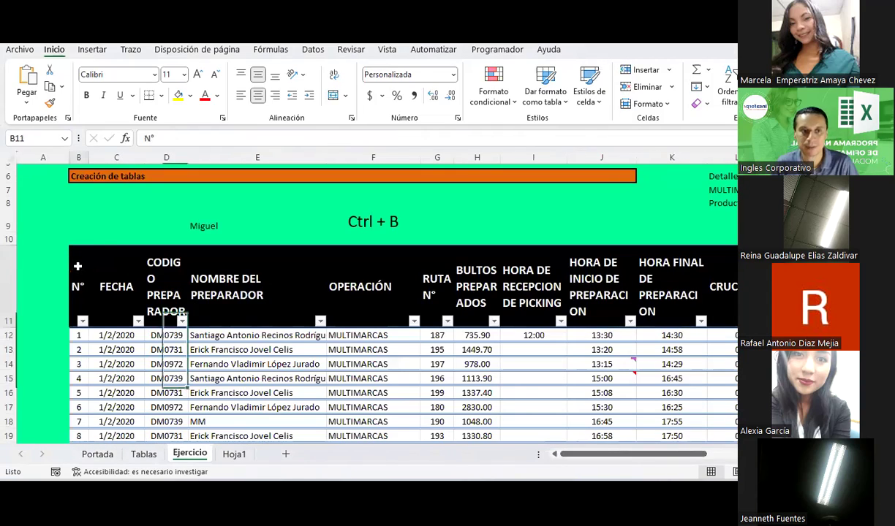
pyautogui.moveTo(78, 266); pyautogui.dragTo(437, 292)
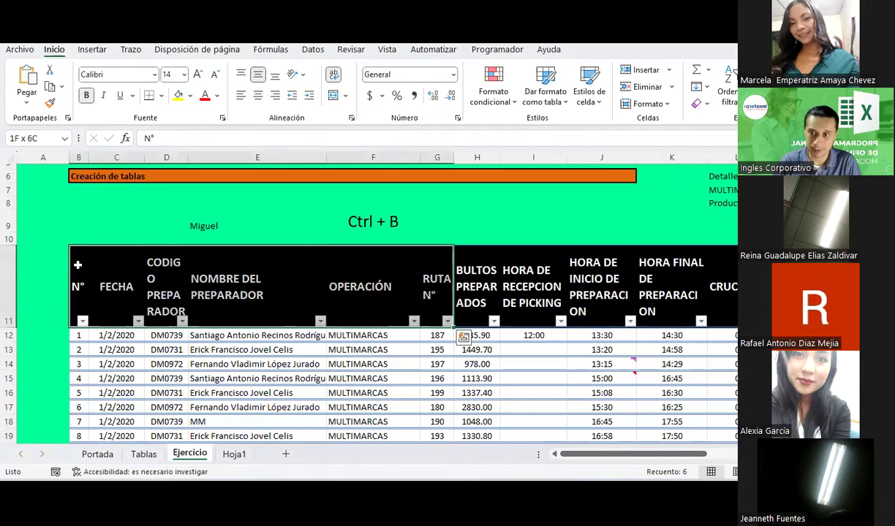
pyautogui.hotkey('shift', 'Right')
pyautogui.hotkey('shift', 'Right')
pyautogui.hotkey('shift', 'Right')
pyautogui.hotkey('shift', 'Right')
pyautogui.hotkey('shift', 'Right')
pyautogui.hotkey('shift', 'Right')
pyautogui.hotkey('shift', 'Right')
pyautogui.hotkey('shift', 'Right')
pyautogui.hotkey('shift', 'Right')
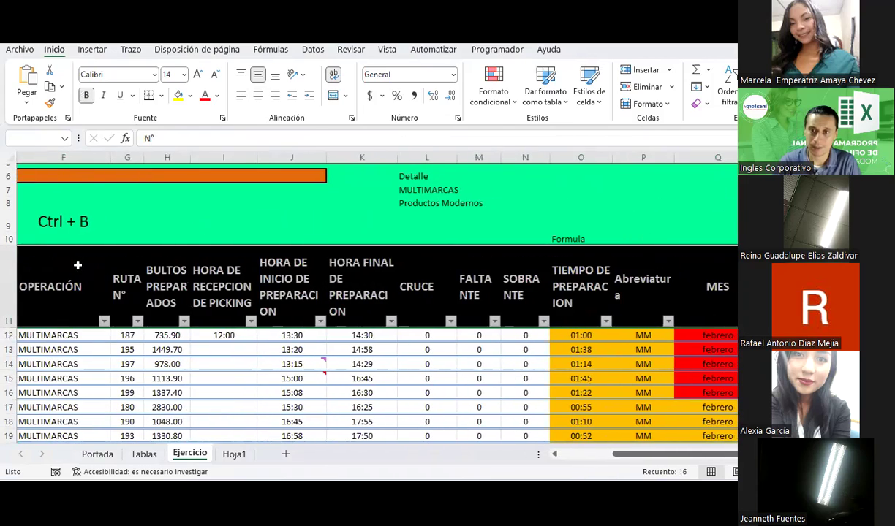
pyautogui.hotkey('ctrl', 'shift', 'Down')
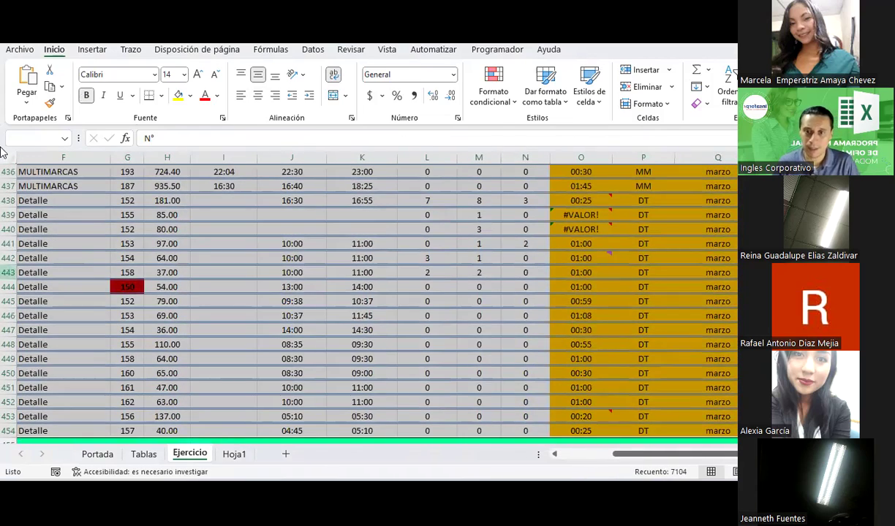
# Step: Search the selected table for yellow fill, showing 12 matches including H29 and H30, then close
pyautogui.hotkey('ctrl', 'b')
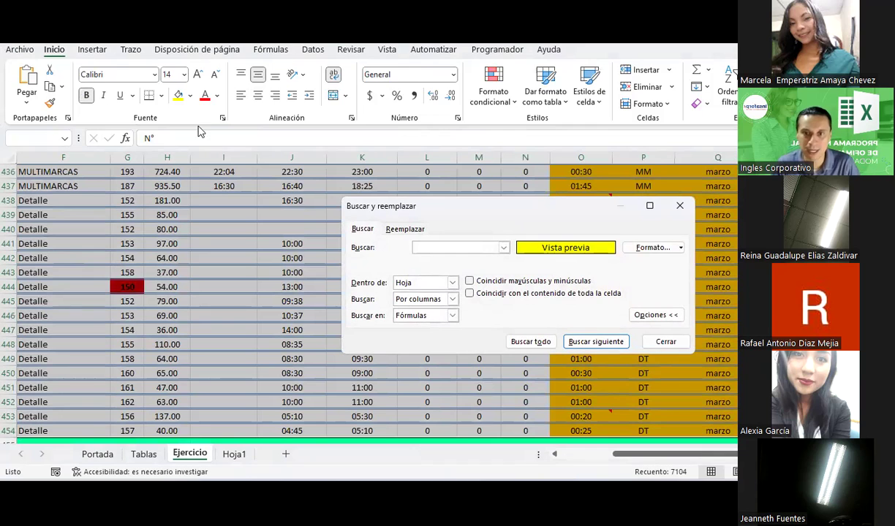
pyautogui.click(539, 343)
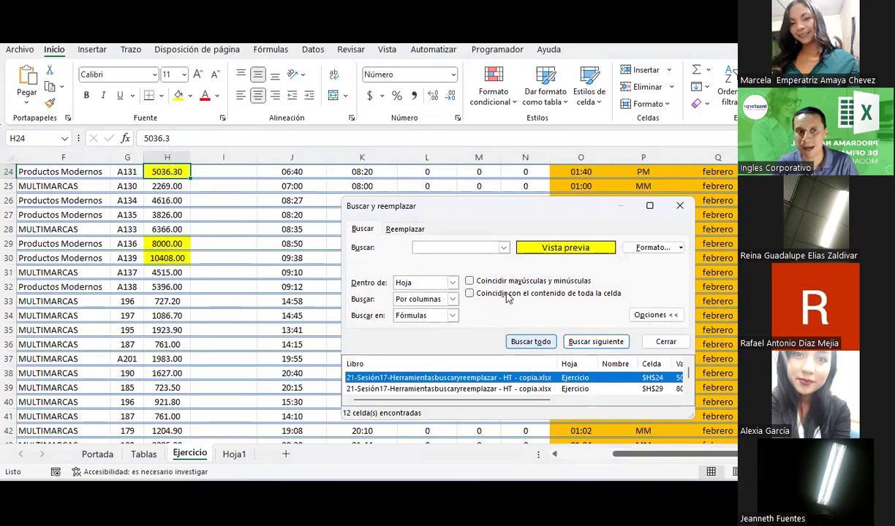
pyautogui.moveTo(432, 206); pyautogui.dragTo(332, 102)
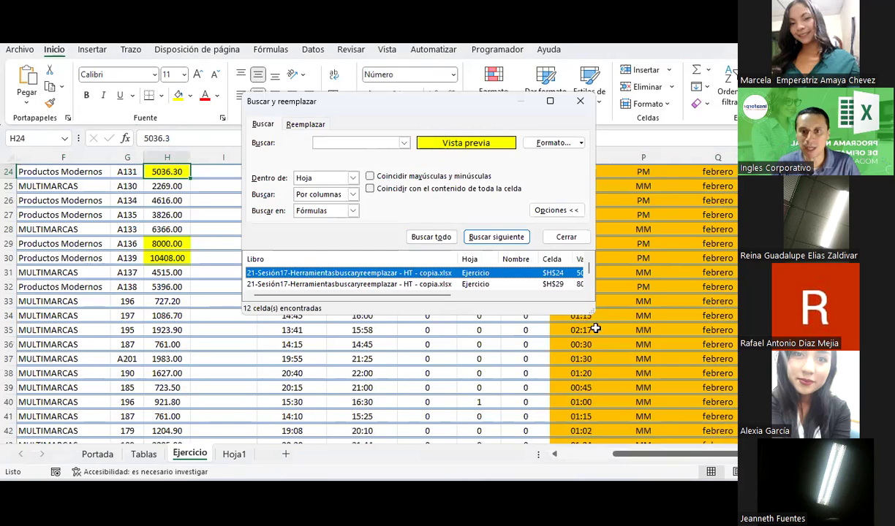
pyautogui.moveTo(589, 311); pyautogui.dragTo(700, 453)
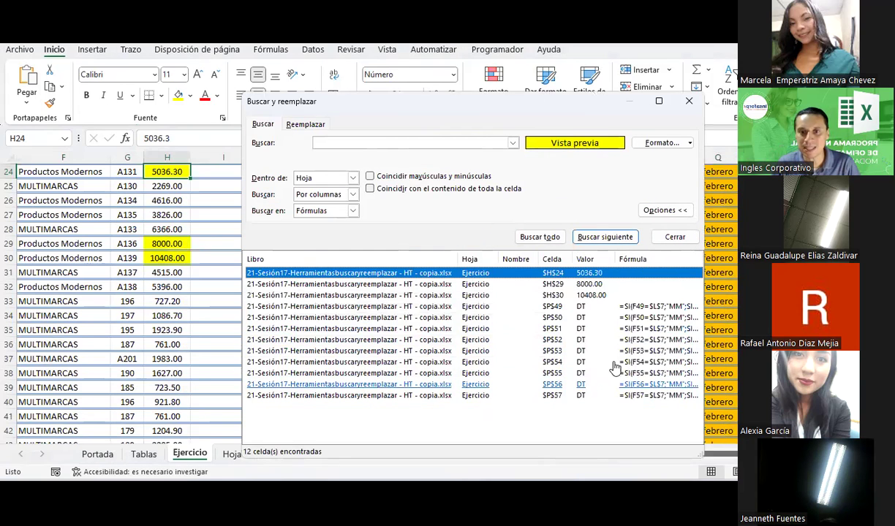
pyautogui.click(585, 237)
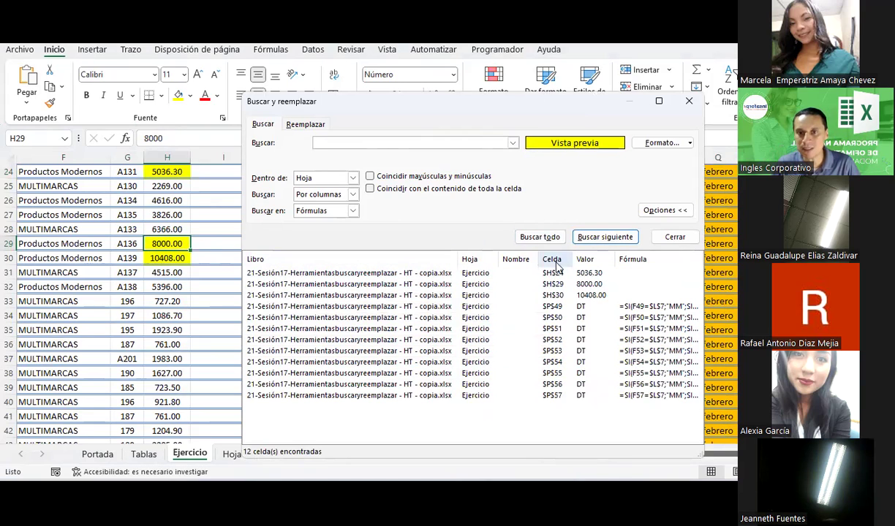
pyautogui.click(601, 238)
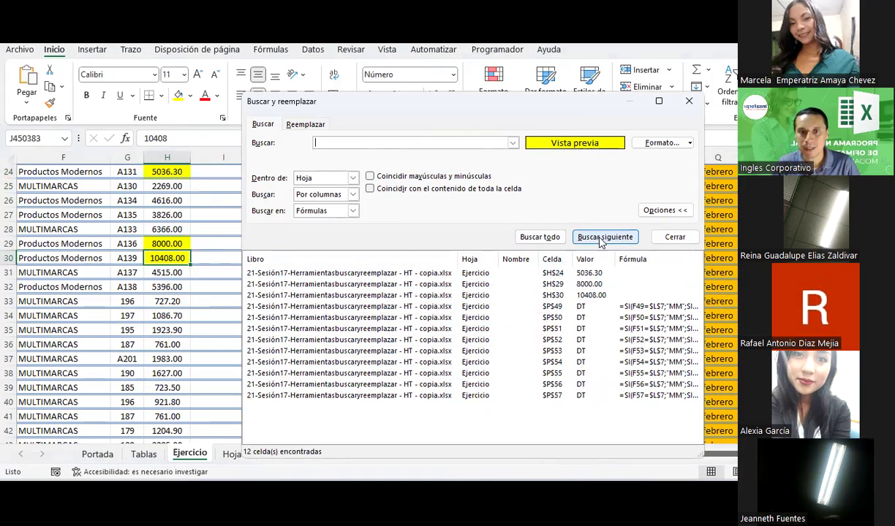
pyautogui.click(477, 306)
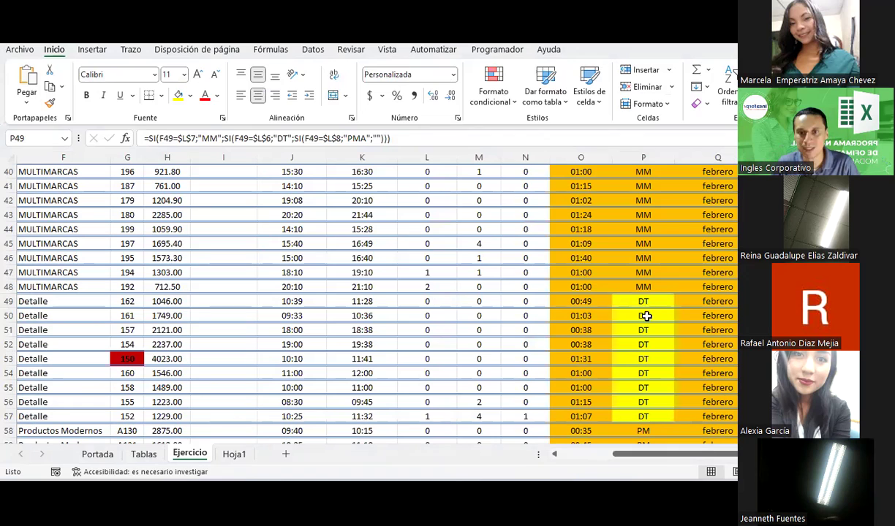
# Step: Rerun the yellow-fill Find All, dismiss the not-found message and close Find
pyautogui.hotkey('ctrl', 'b')
pyautogui.click(387, 356)
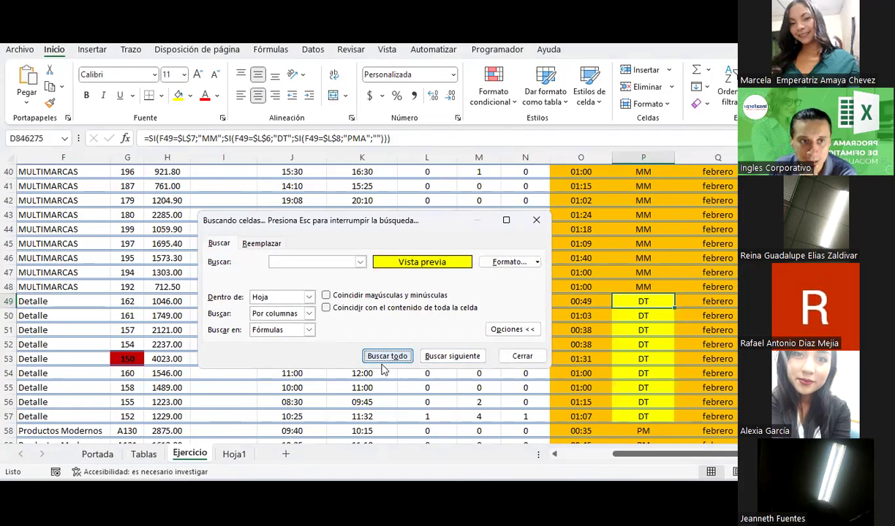
pyautogui.press('Escape')
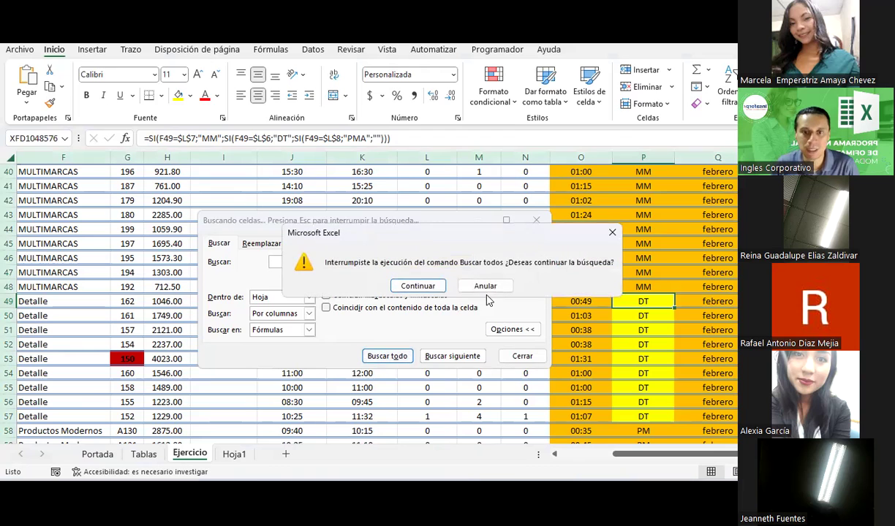
pyautogui.click(485, 286)
pyautogui.click(452, 286)
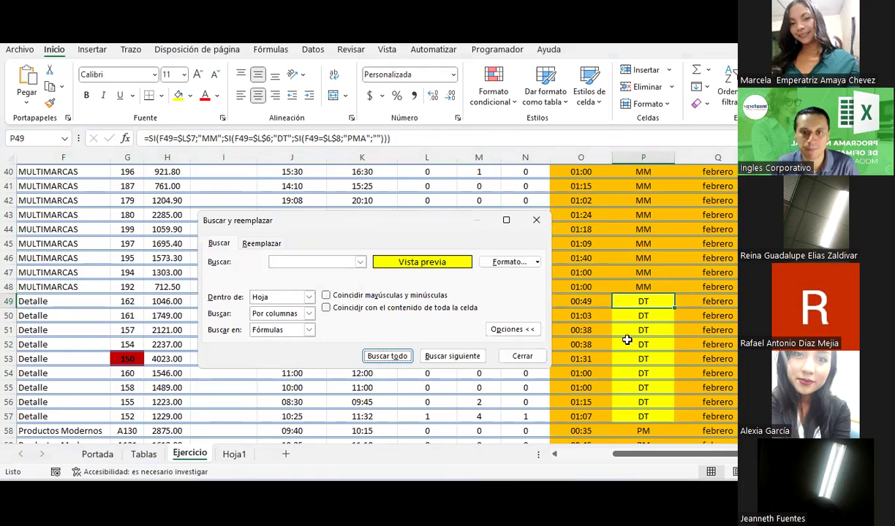
pyautogui.click(522, 356)
# Step: Reselect the table from the N° header down to row 454 and reopen Find
pyautogui.scroll(8, 278, 278)
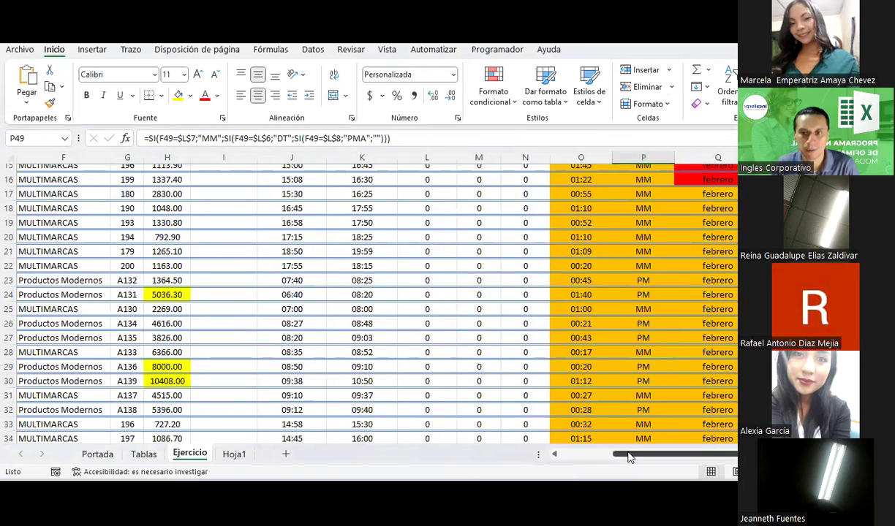
pyautogui.moveTo(631, 457); pyautogui.dragTo(575, 457)
pyautogui.scroll(5, 273, 313)
pyautogui.scroll(-2, 273, 314)
pyautogui.click(73, 294)
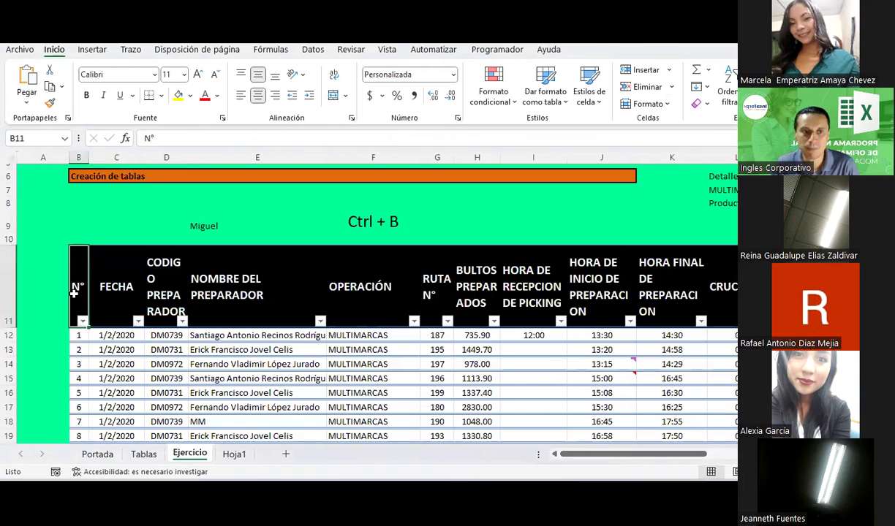
pyautogui.hotkey('shift', 'Right')
pyautogui.hotkey('shift', 'Right')
pyautogui.hotkey('shift', 'Right')
pyautogui.hotkey('shift', 'Right')
pyautogui.hotkey('shift', 'Right')
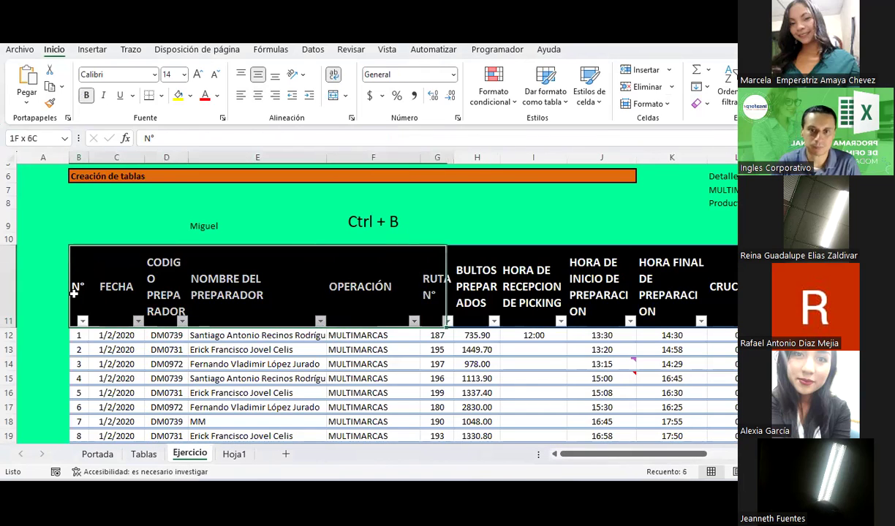
pyautogui.hotkey('shift', 'Right')
pyautogui.hotkey('shift', 'Right')
pyautogui.hotkey('shift', 'Right')
pyautogui.hotkey('shift', 'Right')
pyautogui.hotkey('shift', 'Right')
pyautogui.hotkey('shift', 'Right')
pyautogui.hotkey('shift', 'Right')
pyautogui.hotkey('shift', 'Right')
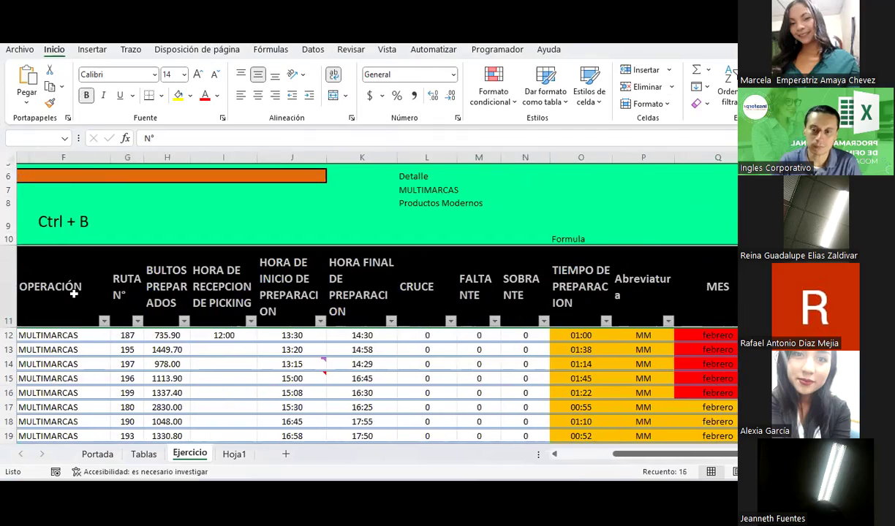
pyautogui.hotkey('ctrl', 'shift', 'Down')
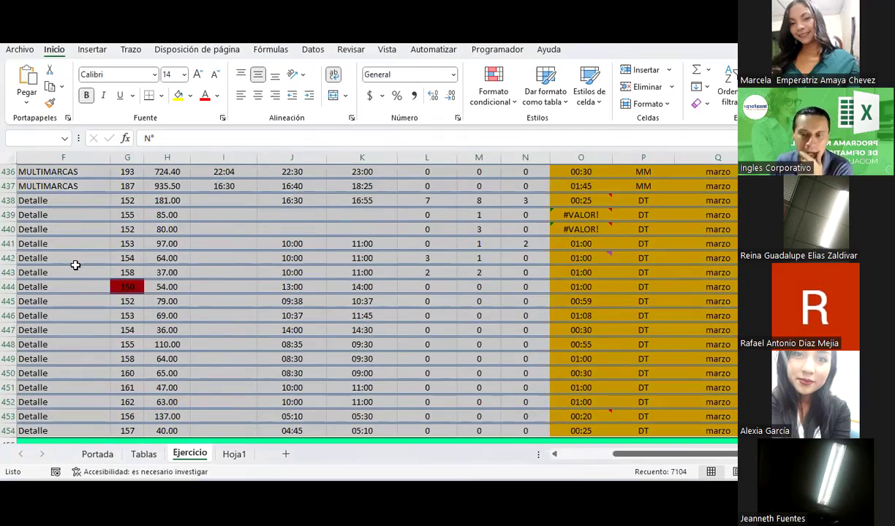
pyautogui.scroll(5, 401, 332)
pyautogui.scroll(10, 401, 332)
pyautogui.scroll(10, 401, 332)
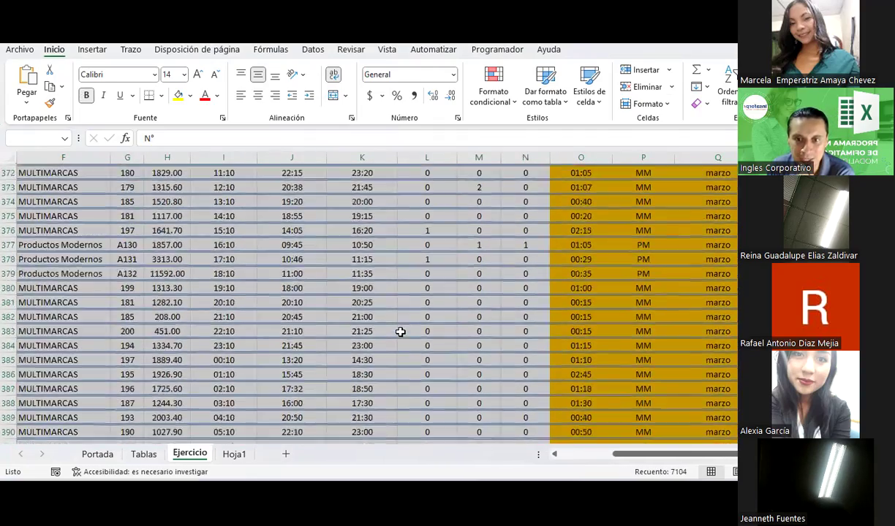
pyautogui.scroll(10, 401, 332)
pyautogui.scroll(10, 400, 332)
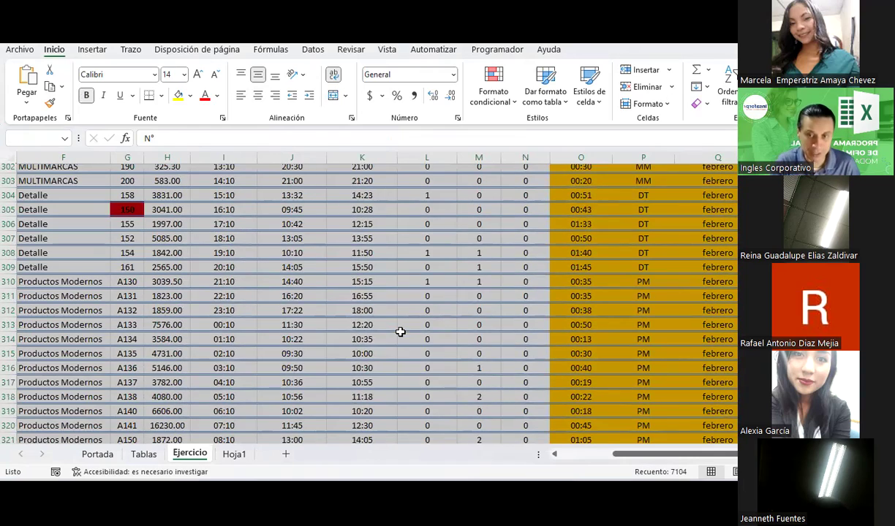
pyautogui.hotkey('ctrl', 'b')
# Step: List all 12 yellow-filled cells and step through the matches P49 to P57
pyautogui.click(387, 370)
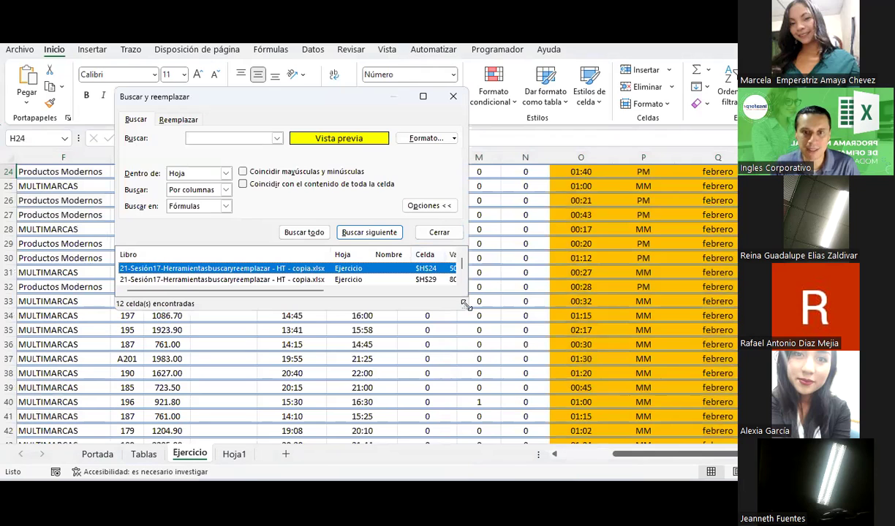
pyautogui.moveTo(465, 304); pyautogui.dragTo(628, 479)
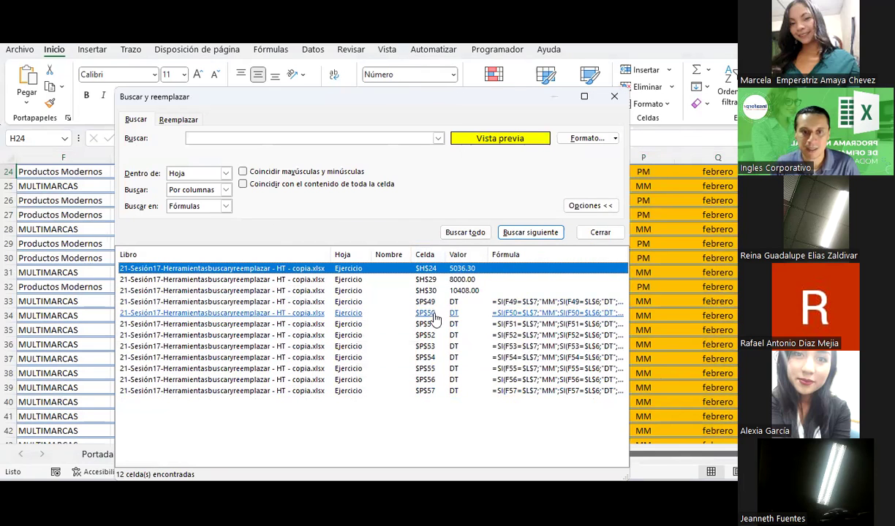
pyautogui.click(402, 306)
pyautogui.click(400, 315)
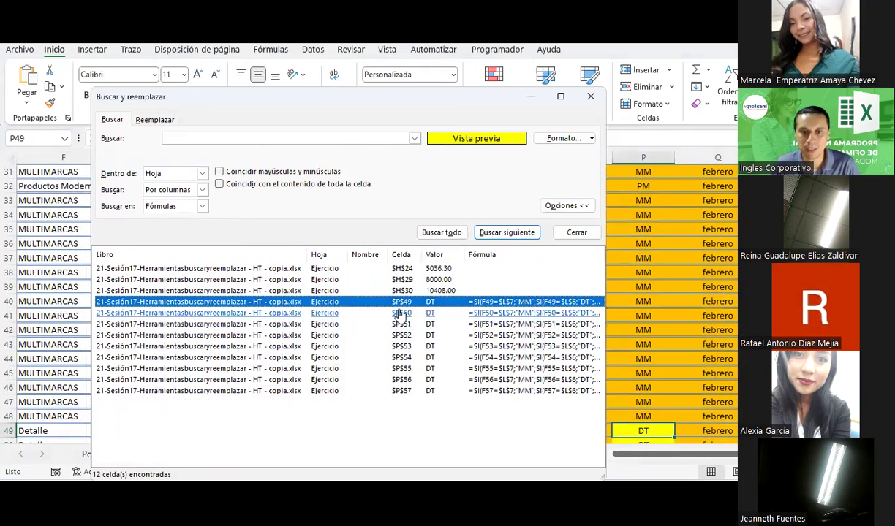
pyautogui.click(400, 324)
pyautogui.click(403, 335)
pyautogui.click(405, 346)
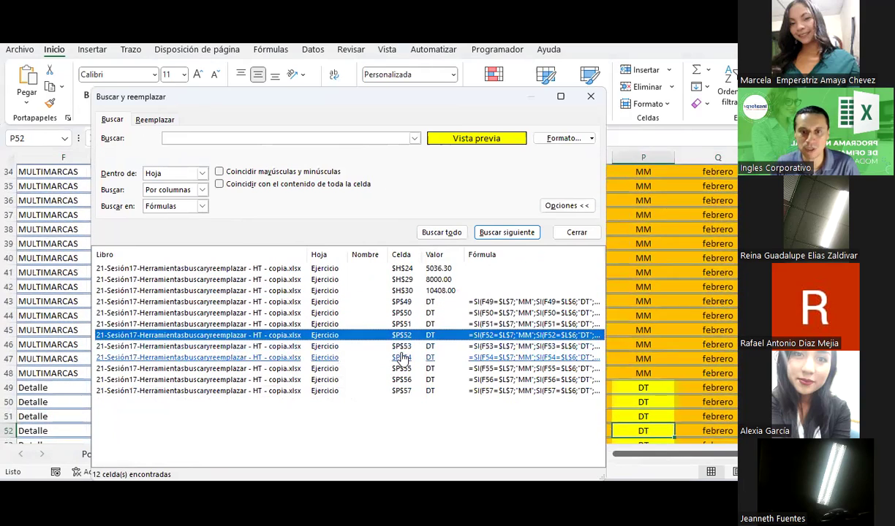
pyautogui.click(407, 358)
pyautogui.click(405, 369)
pyautogui.click(404, 379)
pyautogui.click(402, 390)
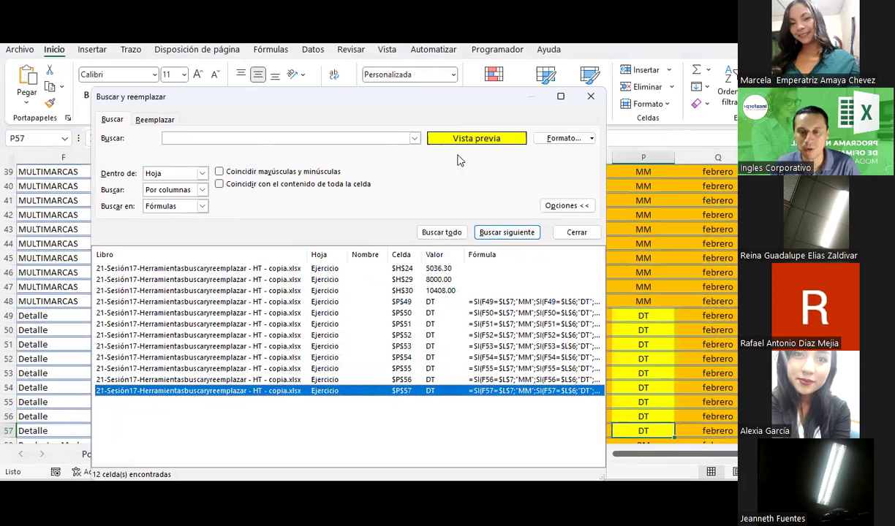
# Step: Colour the K61:K69 times with dark red font, undoing an accidental dark red fill
pyautogui.press('Escape')
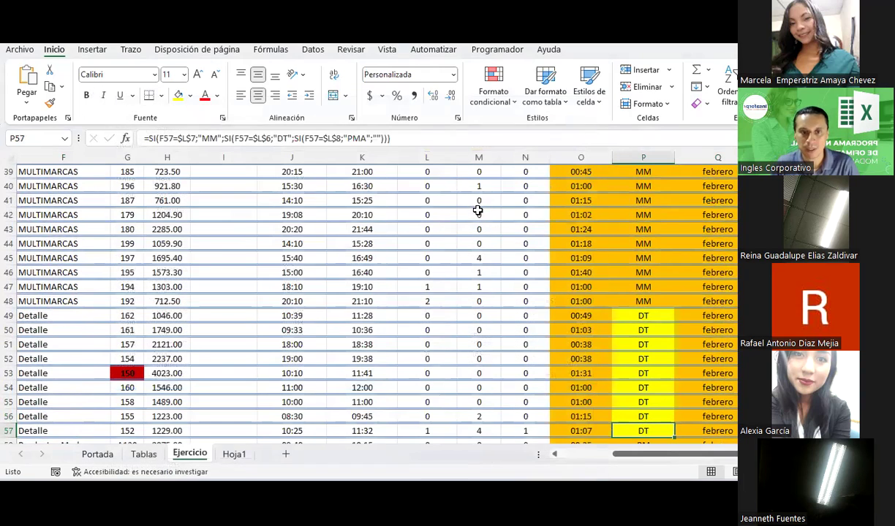
pyautogui.scroll(-5, 255, 348)
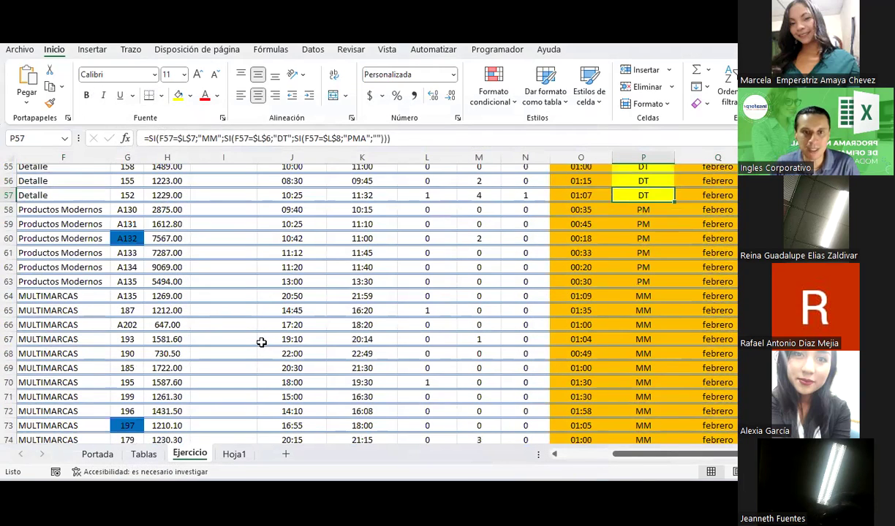
pyautogui.moveTo(368, 250); pyautogui.dragTo(362, 367)
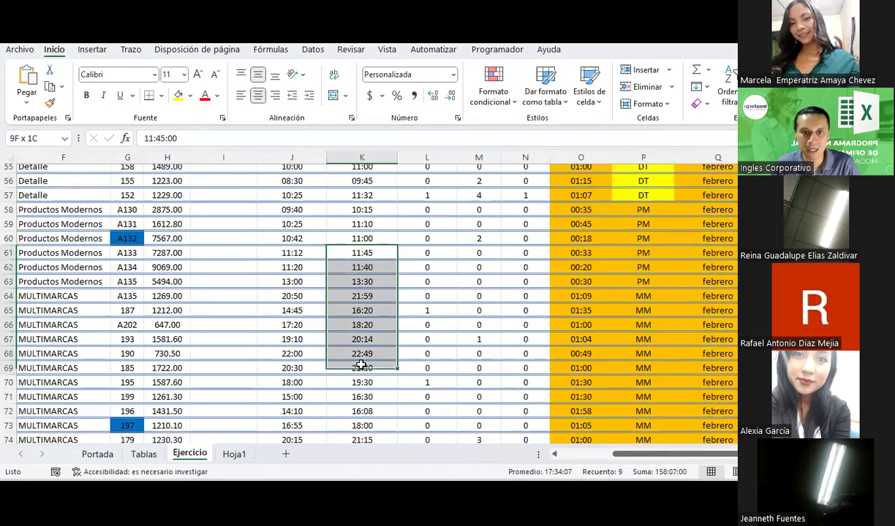
pyautogui.click(189, 96)
pyautogui.click(174, 215)
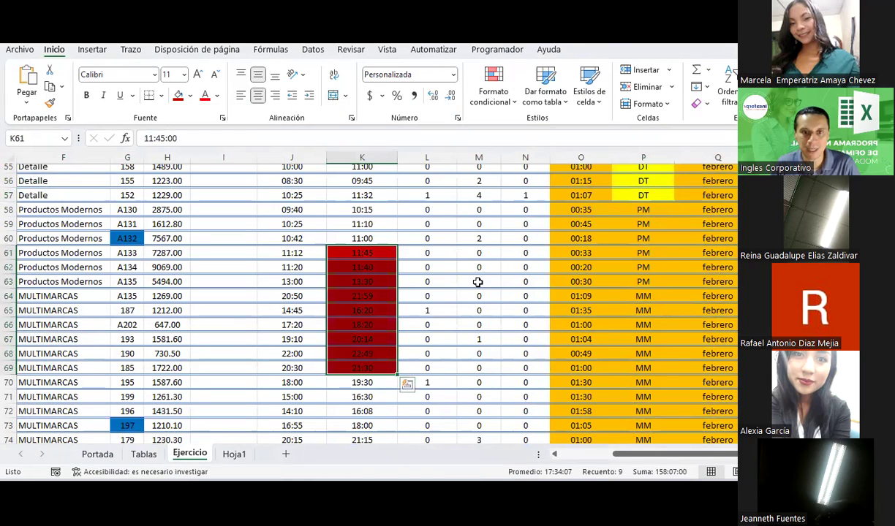
pyautogui.hotkey('ctrl', 'z')
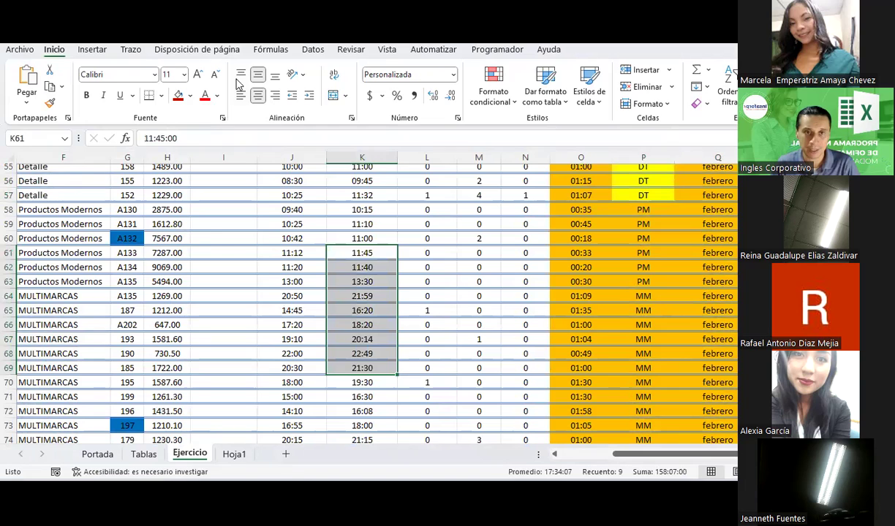
pyautogui.click(218, 97)
pyautogui.click(197, 233)
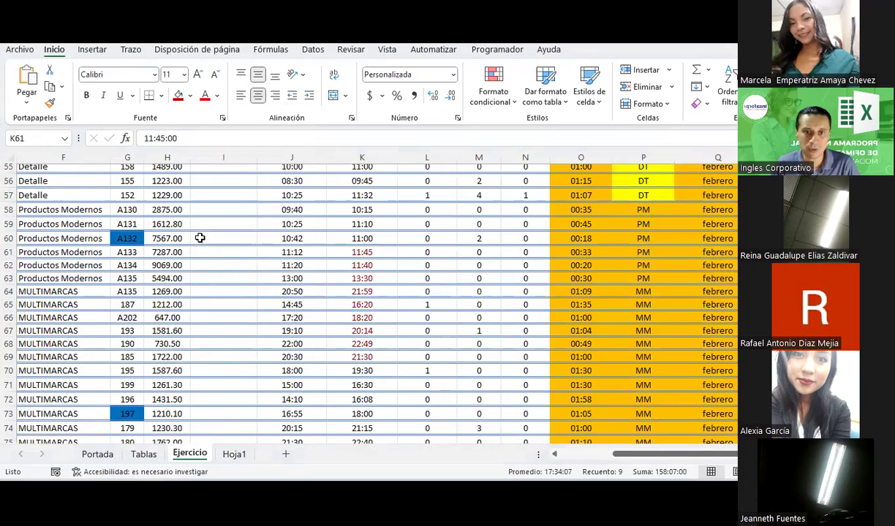
pyautogui.click(466, 285)
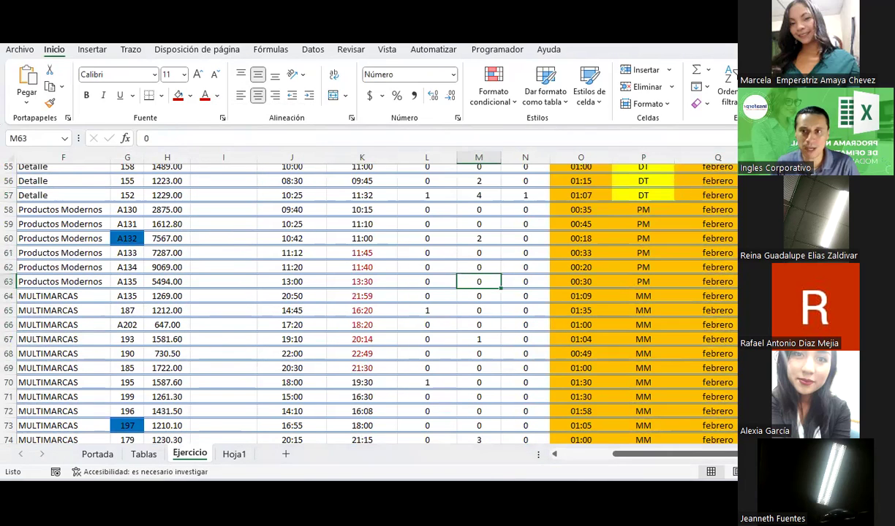
# Step: Replace the yellow fill search criterion with a dark red font colour format
pyautogui.hotkey('ctrl', 'b')
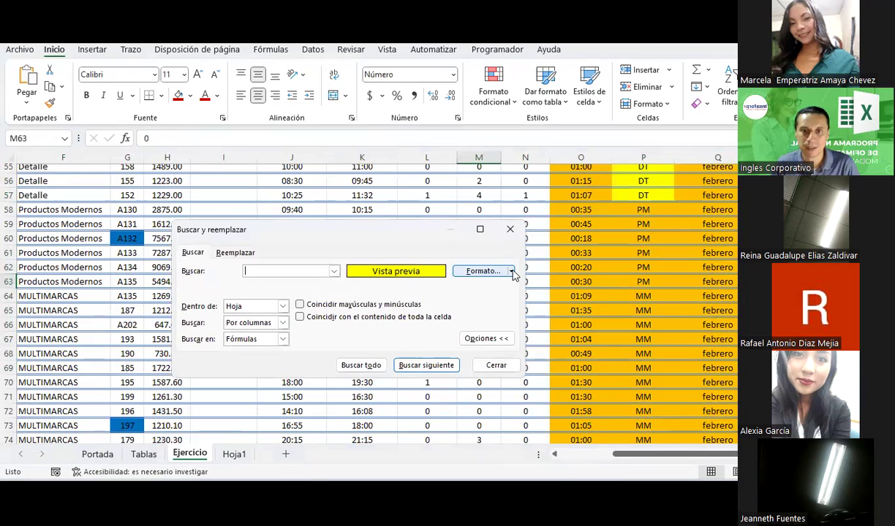
pyautogui.click(512, 271)
pyautogui.click(512, 324)
pyautogui.click(512, 272)
pyautogui.click(489, 286)
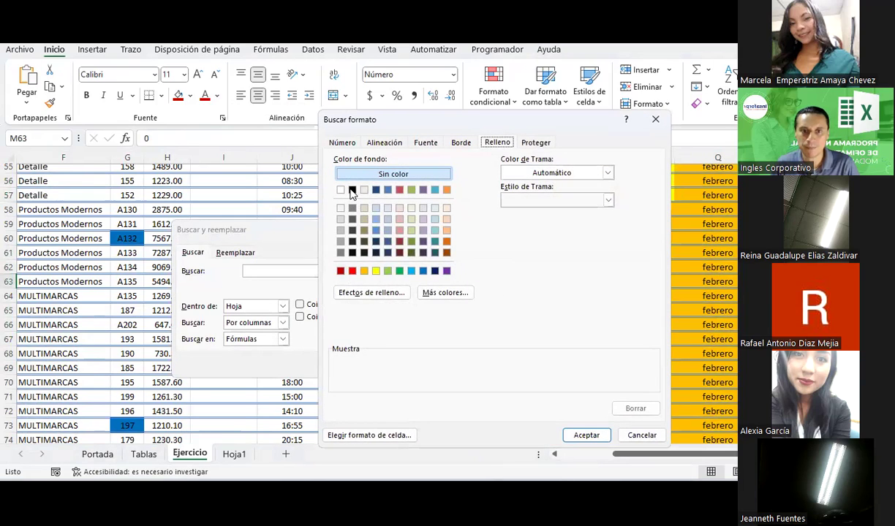
pyautogui.click(370, 143)
pyautogui.click(347, 143)
pyautogui.click(423, 144)
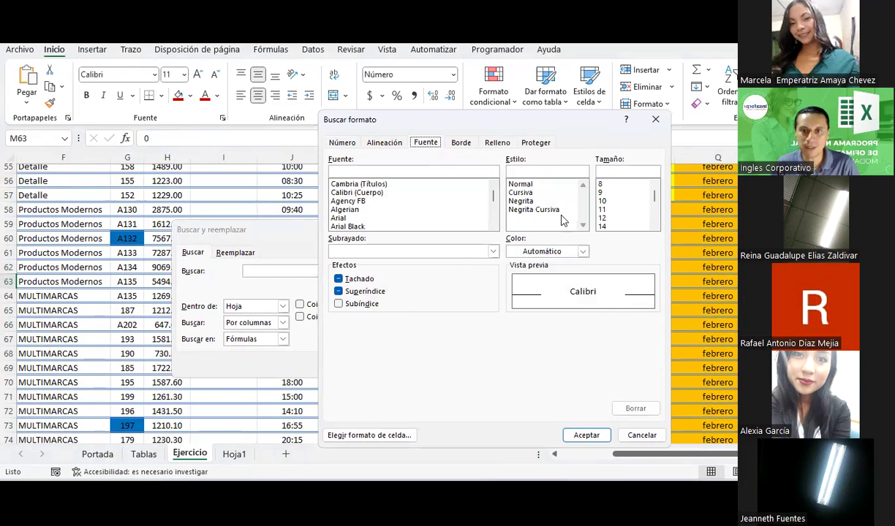
pyautogui.click(557, 250)
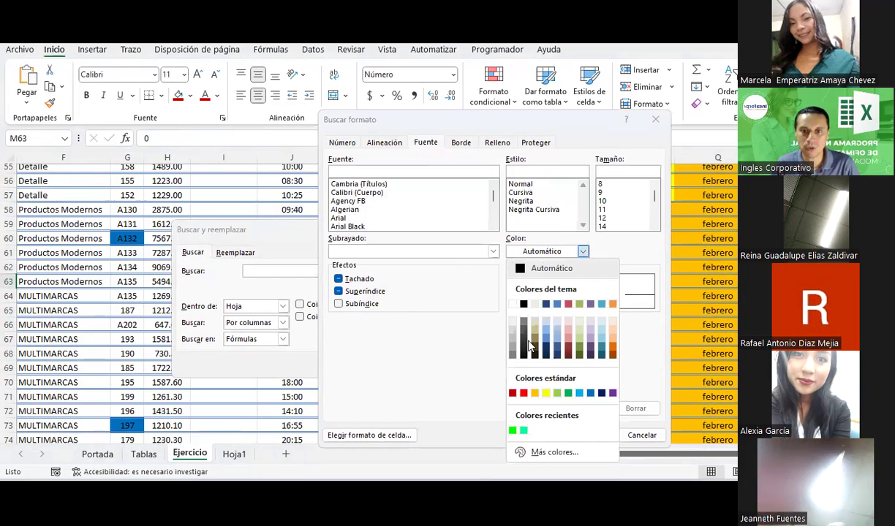
pyautogui.click(511, 394)
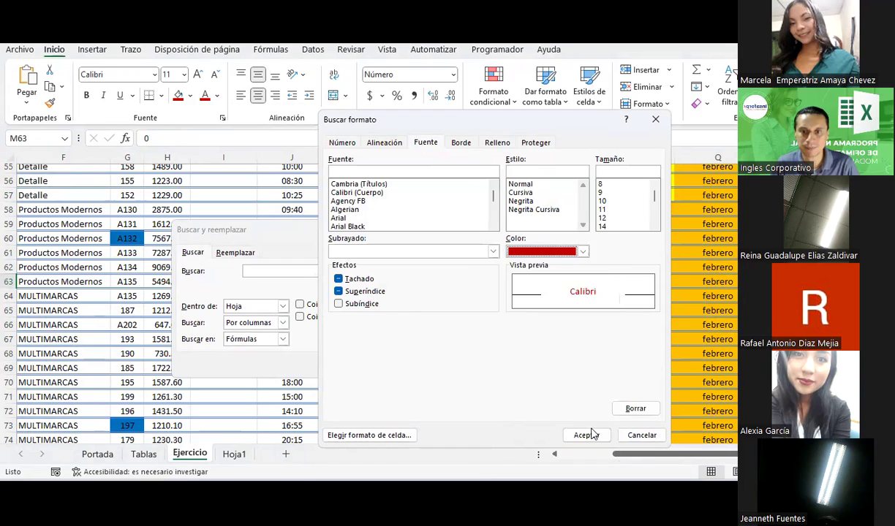
pyautogui.click(587, 435)
# Step: Find all dark red text cells, showing the 9 matches K61–K69, and step through them
pyautogui.click(372, 367)
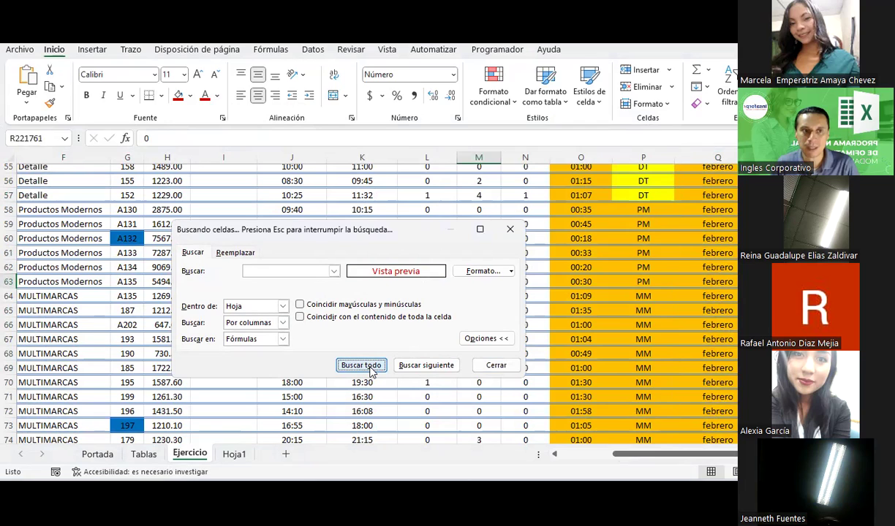
pyautogui.press('Escape')
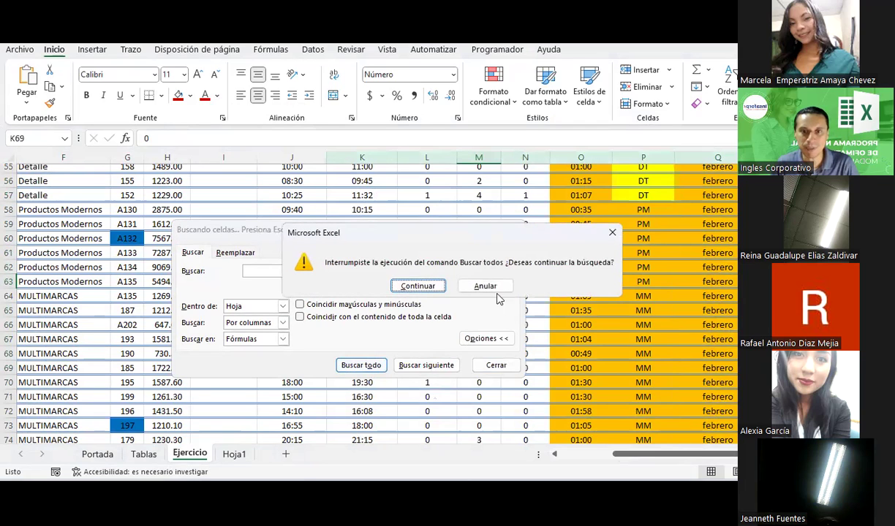
pyautogui.click(480, 288)
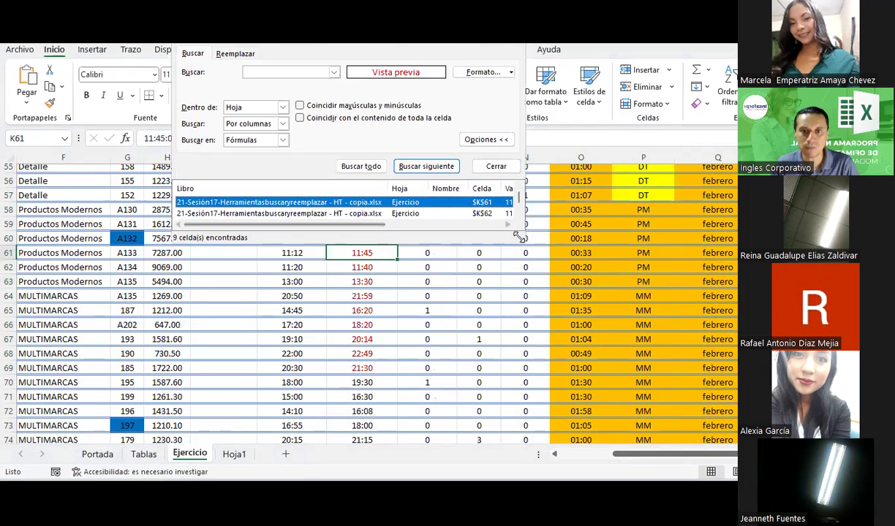
pyautogui.moveTo(522, 239); pyautogui.dragTo(628, 333)
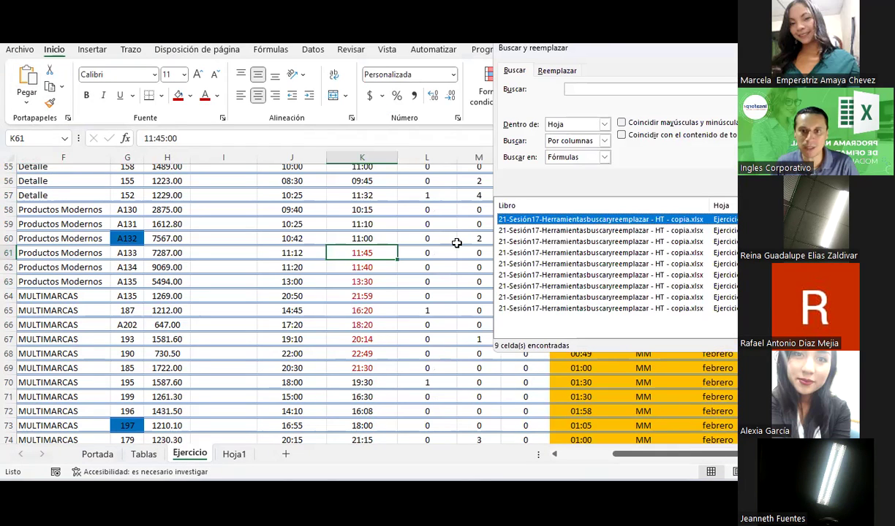
pyautogui.press('Down')
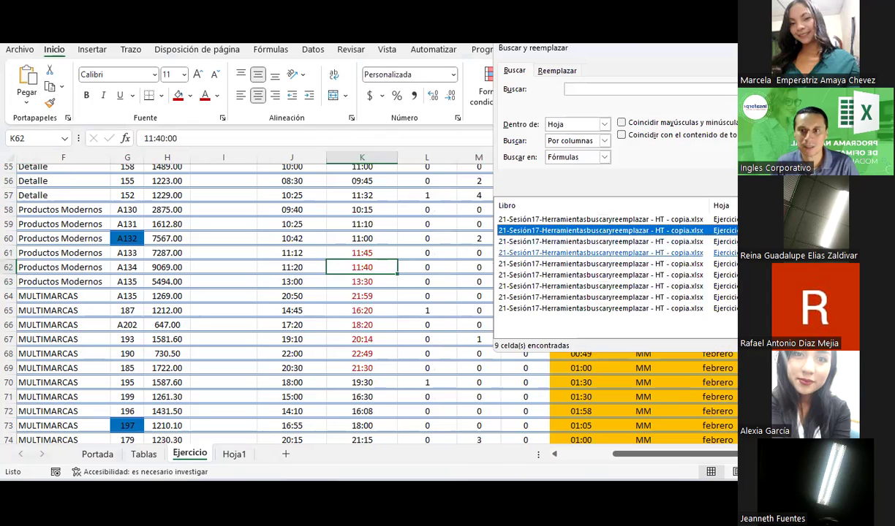
pyautogui.press('Down')
pyautogui.press('Down')
pyautogui.press('Down')
pyautogui.press('Down')
pyautogui.press('Down')
pyautogui.press('Down')
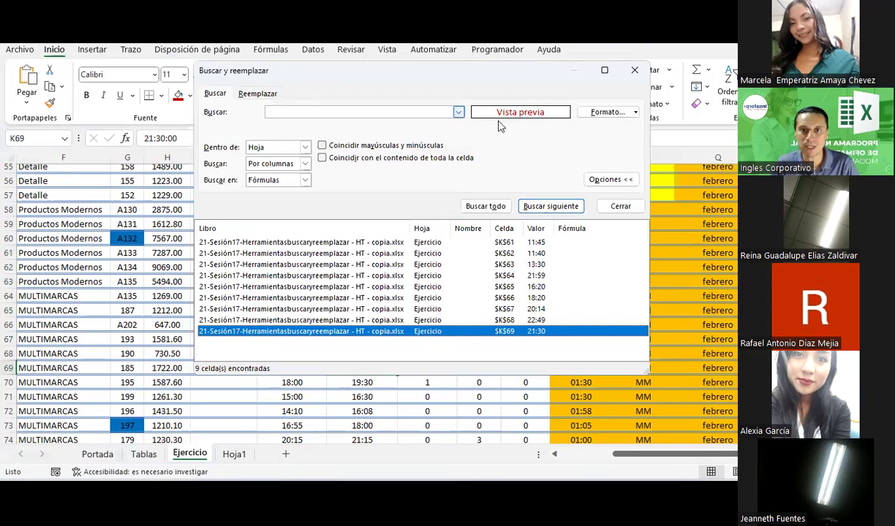
# Step: Clear the dark red search format, switch to Reemplazar, and close the dialog
pyautogui.click(636, 113)
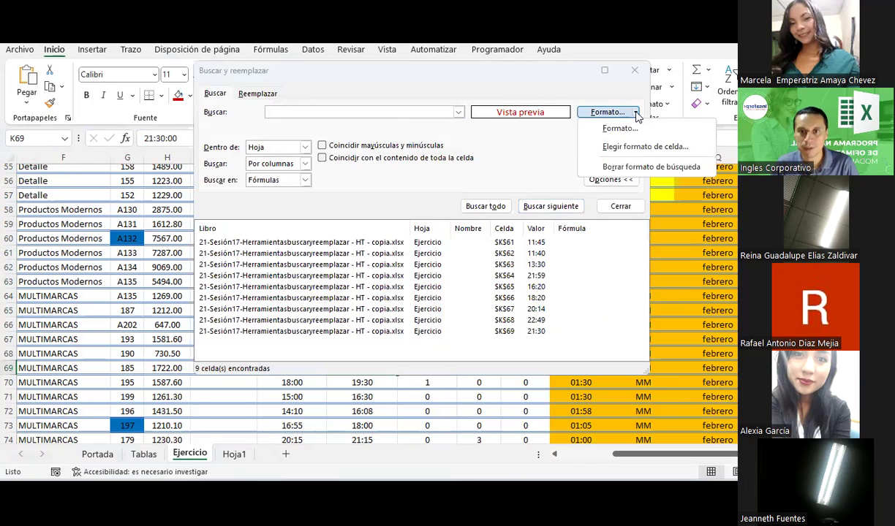
pyautogui.click(637, 168)
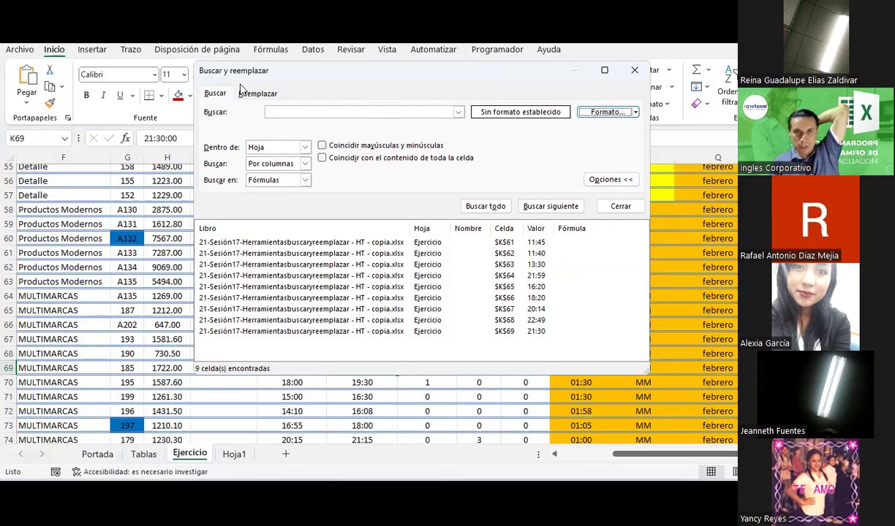
pyautogui.click(259, 96)
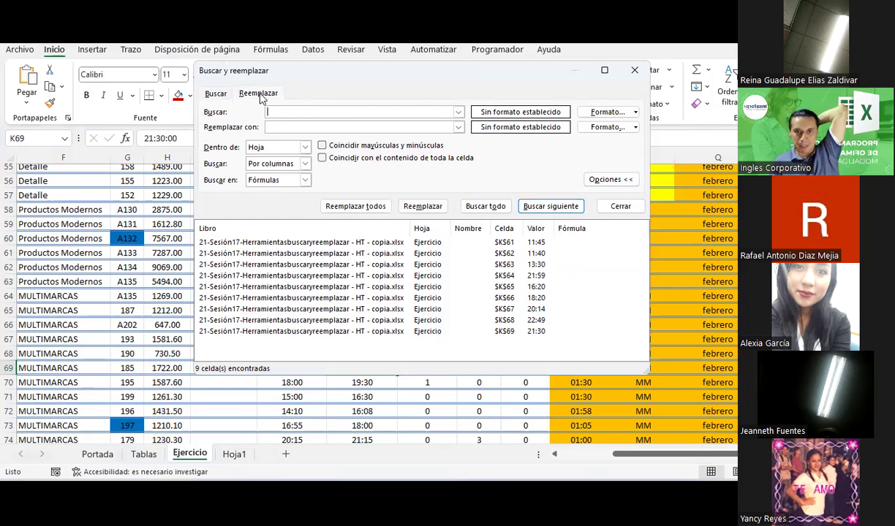
pyautogui.click(621, 208)
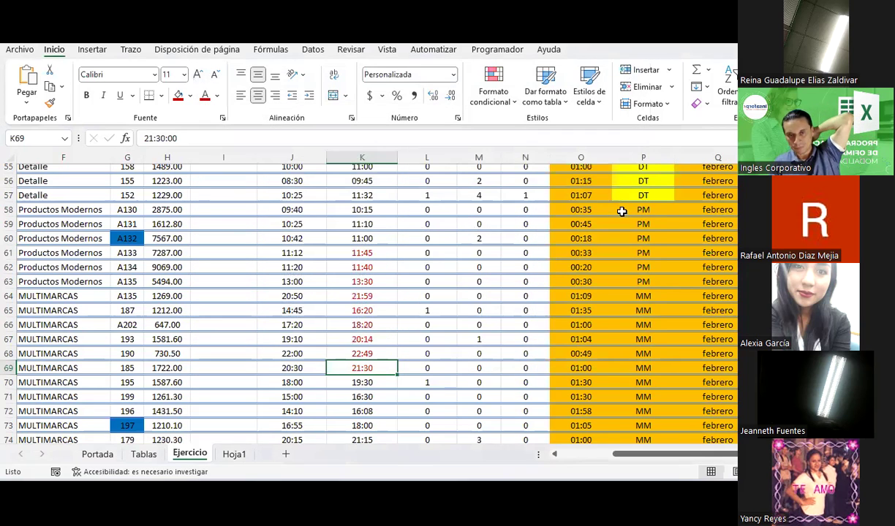
# Step: Select the names in E24 and E25, then open Find and Replace and move it right
pyautogui.click(564, 455)
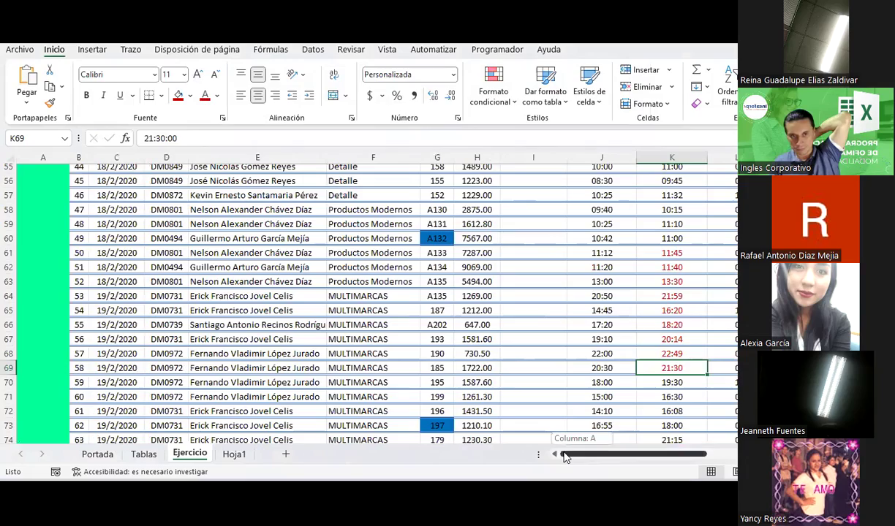
pyautogui.scroll(1, 232, 251)
pyautogui.scroll(2, 234, 253)
pyautogui.scroll(3, 234, 253)
pyautogui.scroll(2, 234, 252)
pyautogui.scroll(1, 234, 252)
pyautogui.scroll(2, 234, 253)
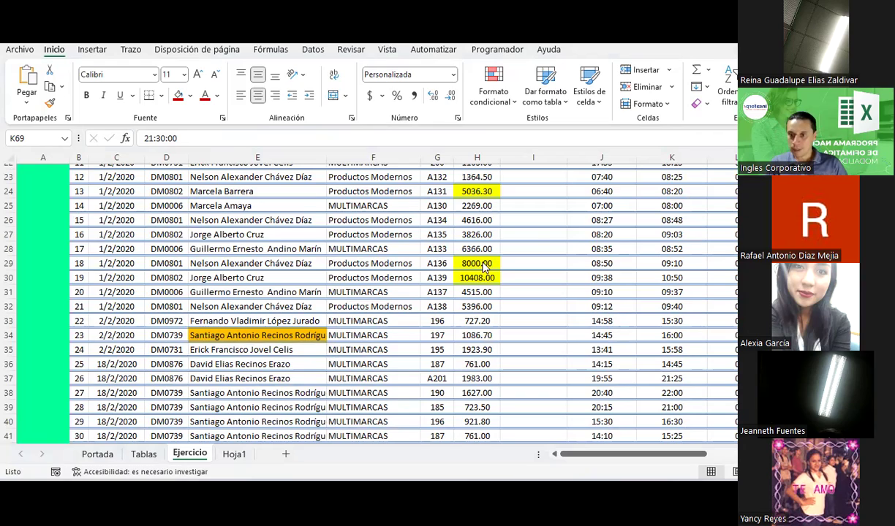
pyautogui.scroll(1, 241, 344)
pyautogui.scroll(1, 255, 333)
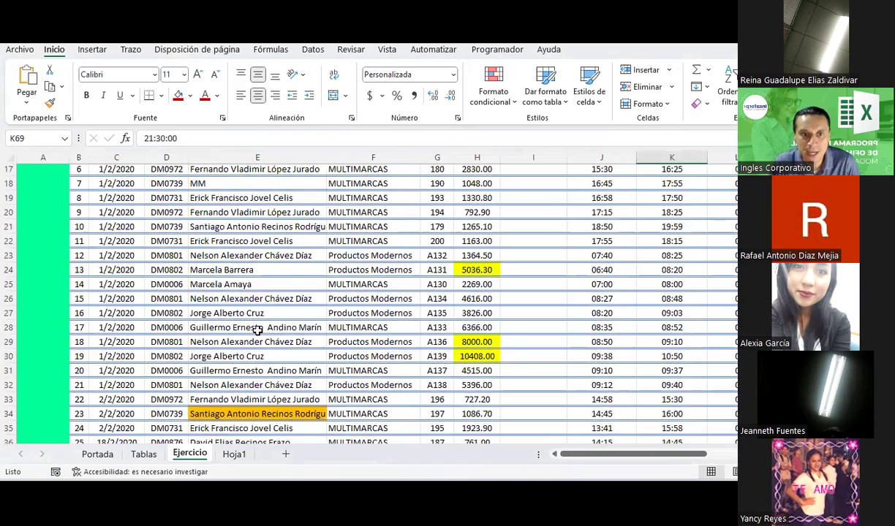
pyautogui.click(231, 270)
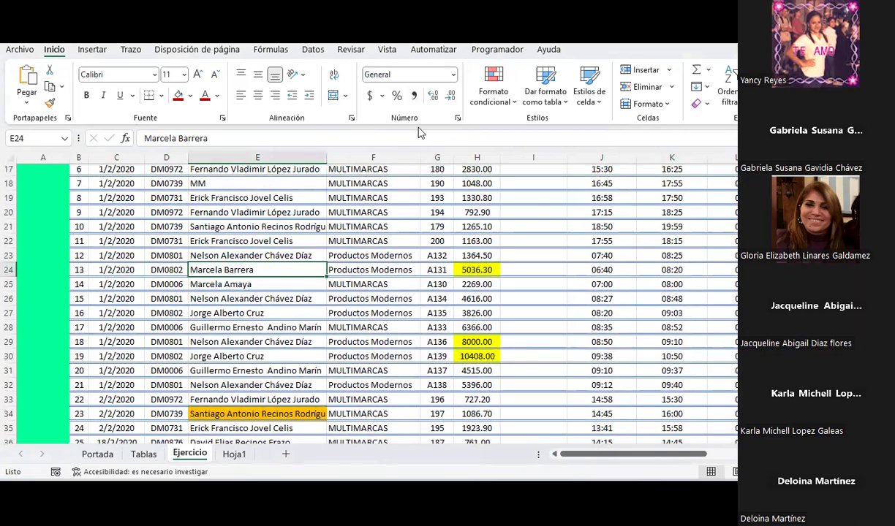
pyautogui.click(207, 286)
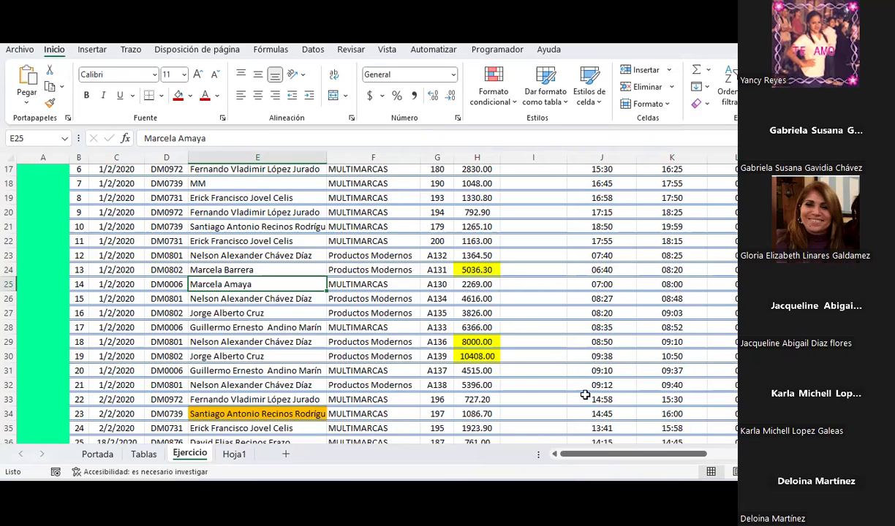
pyautogui.hotkey('ctrl', 'b')
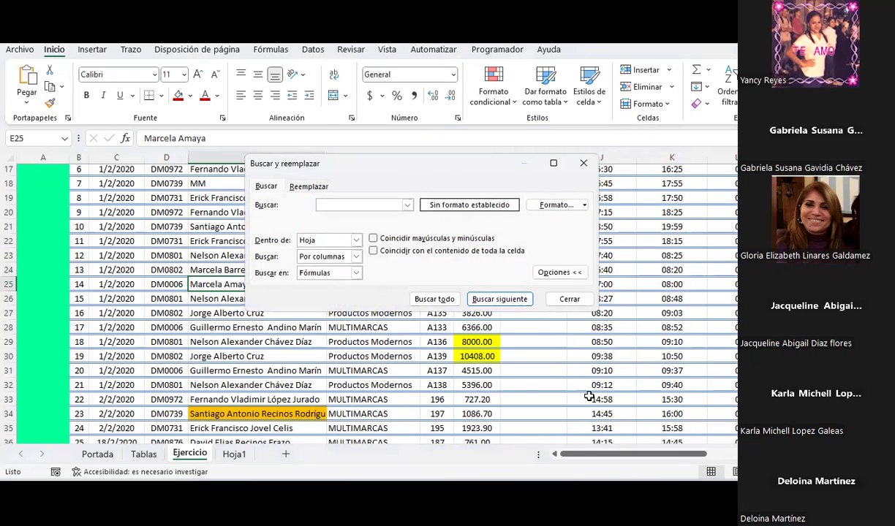
pyautogui.moveTo(363, 170); pyautogui.dragTo(504, 158)
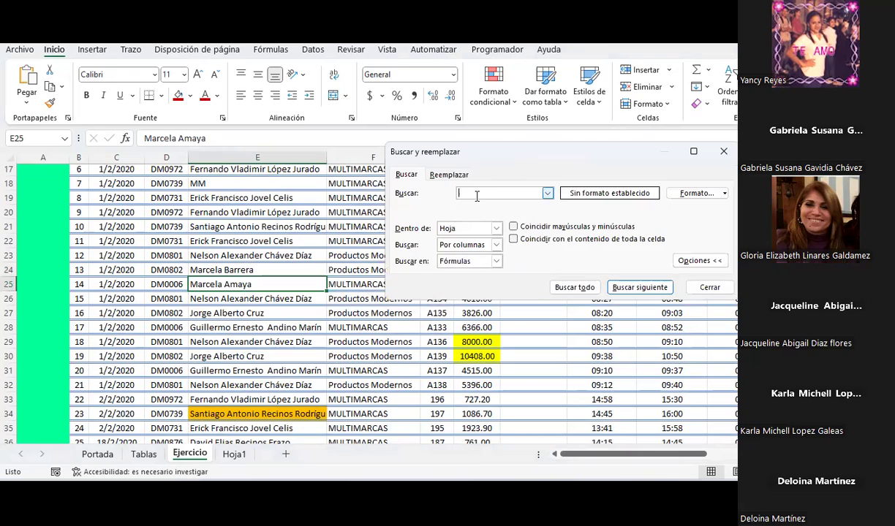
# Step: On Replace, find the salesperson's full name, replace with the new first name, matching entire cells
pyautogui.click(447, 174)
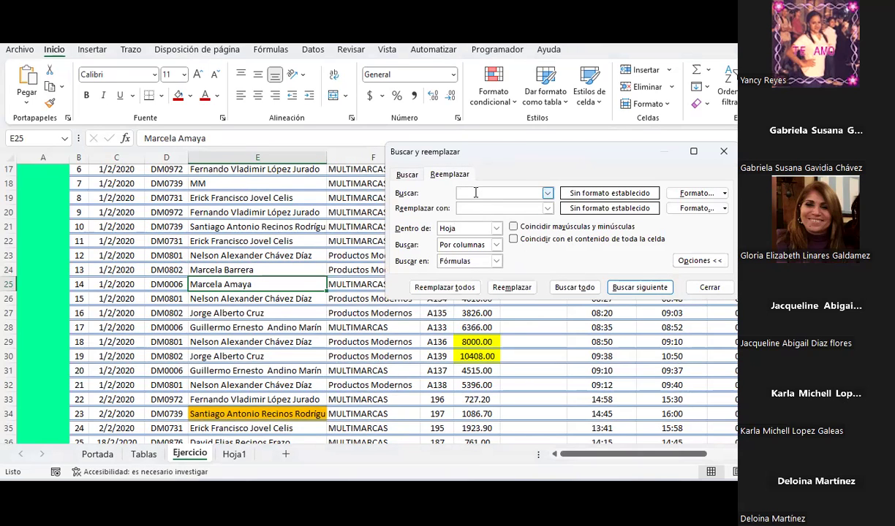
pyautogui.click(467, 208)
pyautogui.click(468, 194)
pyautogui.write('Marcela')
pyautogui.write(' Amaya')
pyautogui.click(514, 239)
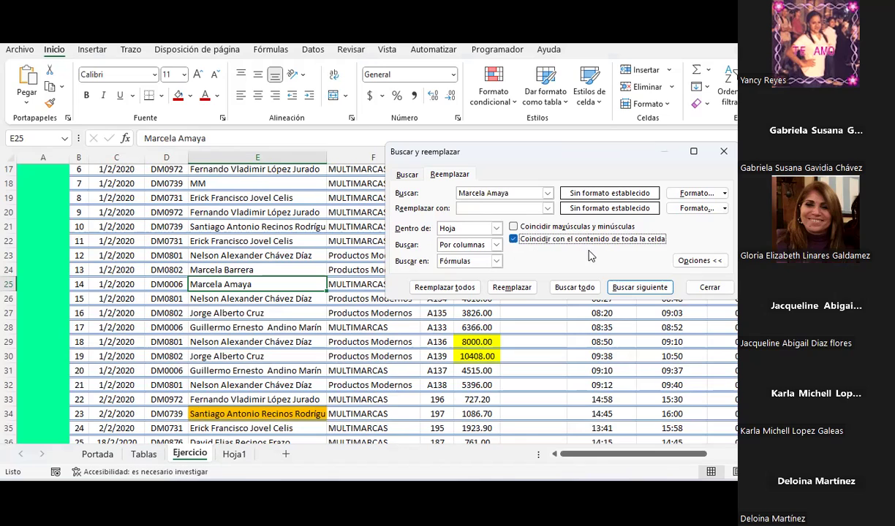
pyautogui.click(482, 210)
pyautogui.click(512, 194)
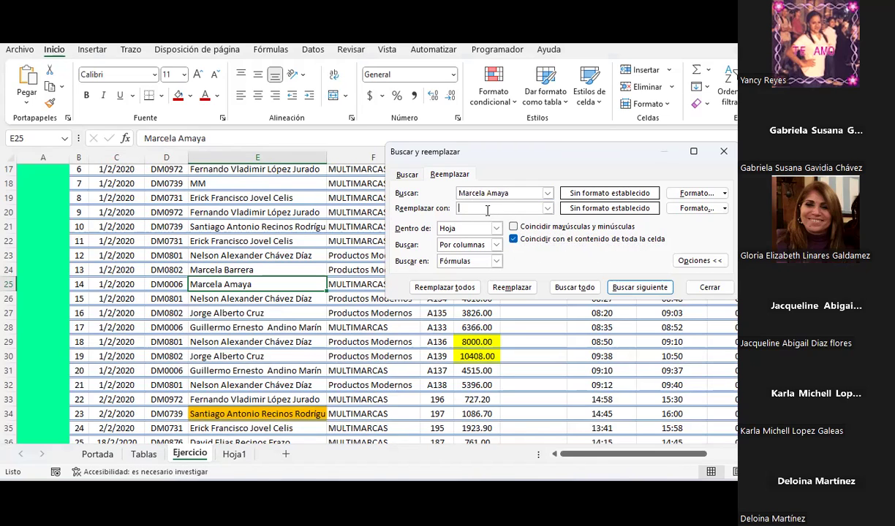
pyautogui.click(487, 210)
pyautogui.write('Emperat')
pyautogui.write('riz Amaya')
pyautogui.moveTo(497, 151); pyautogui.dragTo(455, 66)
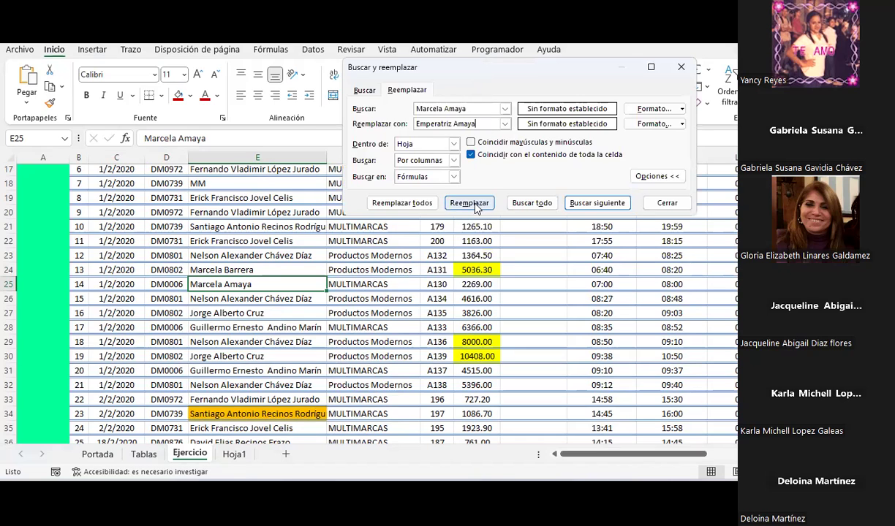
# Step: Paste E25's name into E28, E31, E37, E36 and E39
pyautogui.click(668, 206)
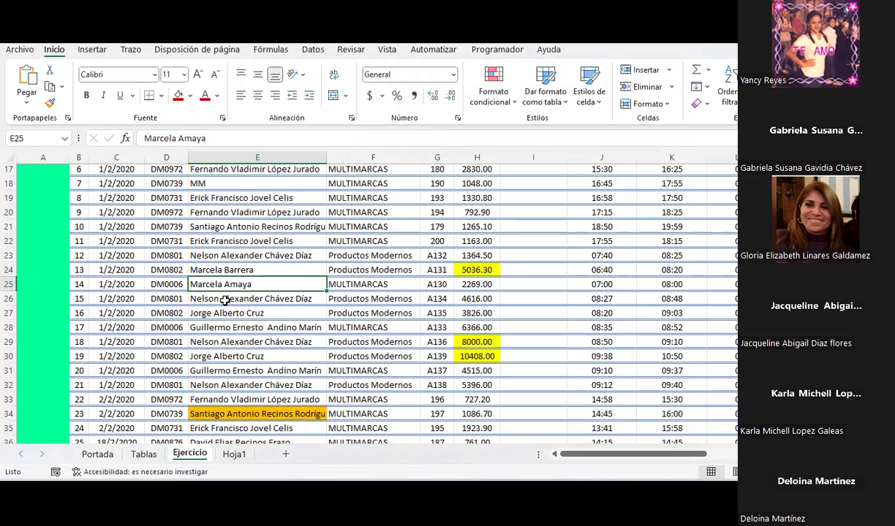
pyautogui.click(240, 328)
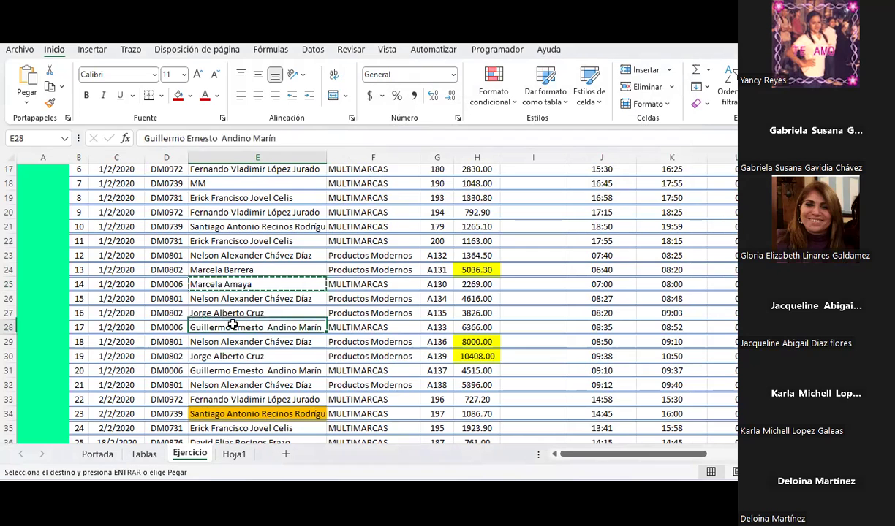
pyautogui.hotkey('ctrl', 'v')
pyautogui.click(241, 371)
pyautogui.hotkey('ctrl', 'v')
pyautogui.scroll(-2, 241, 366)
pyautogui.click(231, 379)
pyautogui.hotkey('ctrl', 'v')
pyautogui.click(234, 364)
pyautogui.hotkey('ctrl', 'v')
pyautogui.click(255, 407)
pyautogui.hotkey('ctrl', 'v')
pyautogui.scroll(4, 321, 343)
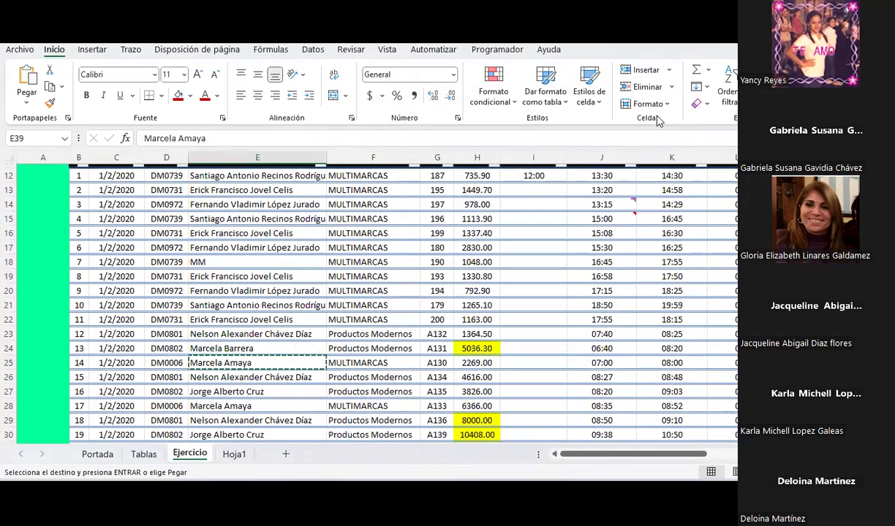
# Step: Reopen Replace and step through the matches in E25, E28, E31, E36 and E37
pyautogui.hotkey('ctrl', 'b')
pyautogui.click(418, 109)
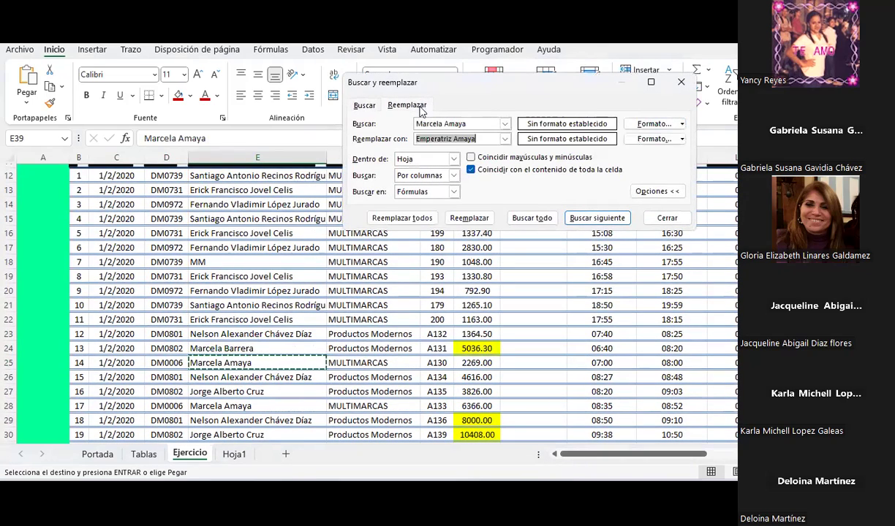
pyautogui.click(486, 138)
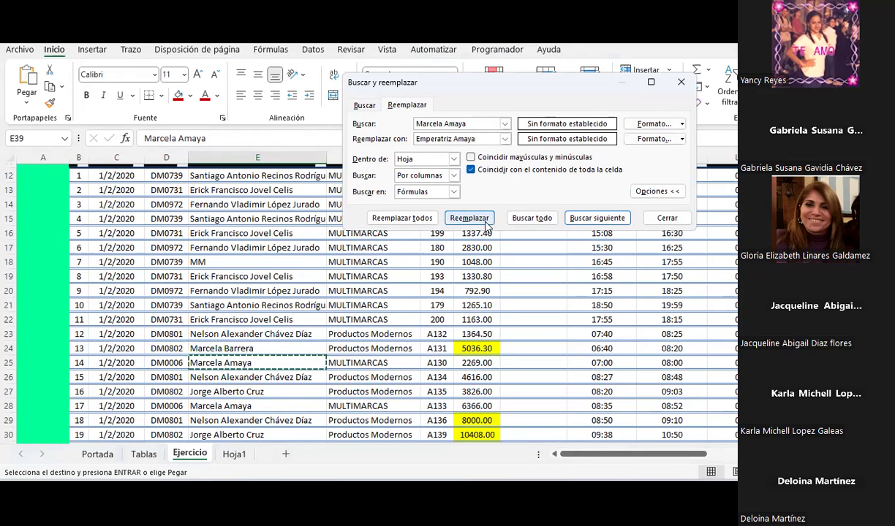
pyautogui.click(587, 218)
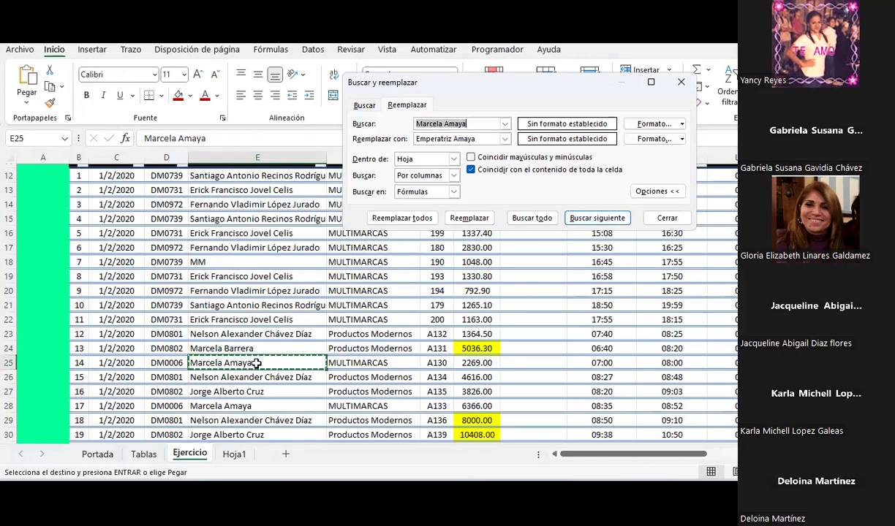
pyautogui.click(593, 218)
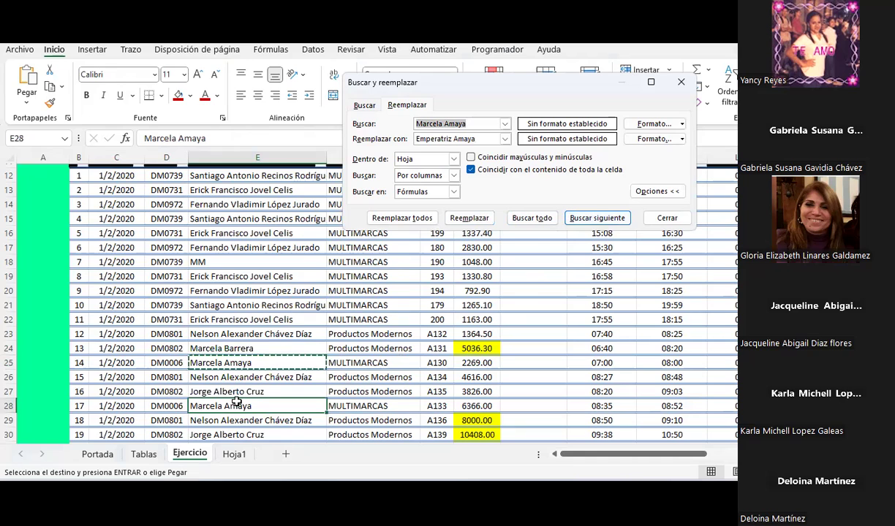
pyautogui.click(597, 217)
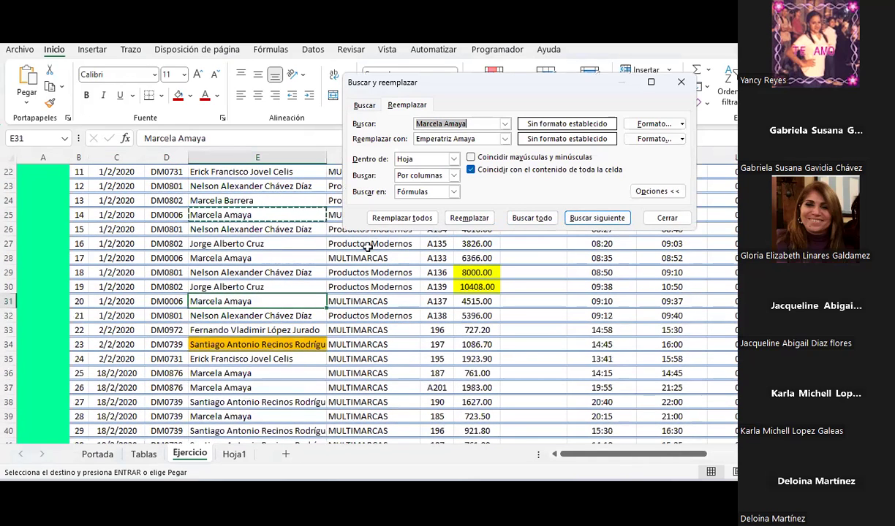
pyautogui.click(583, 220)
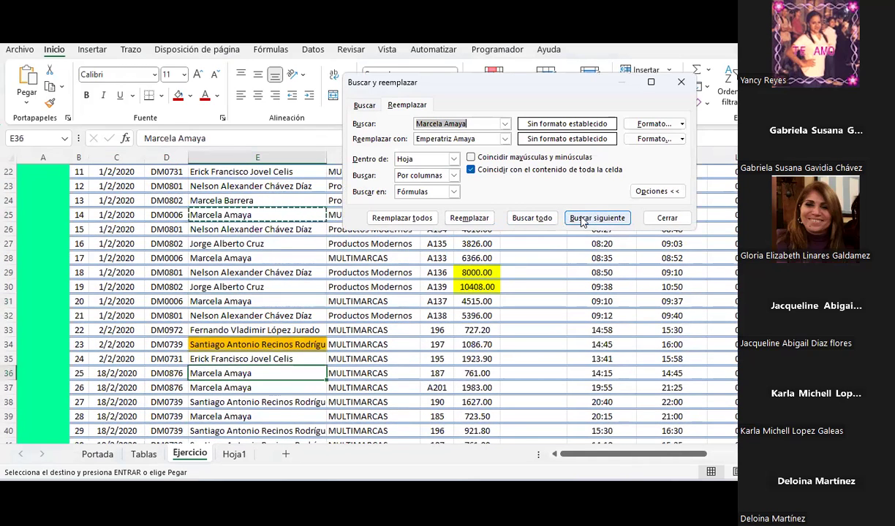
pyautogui.click(583, 220)
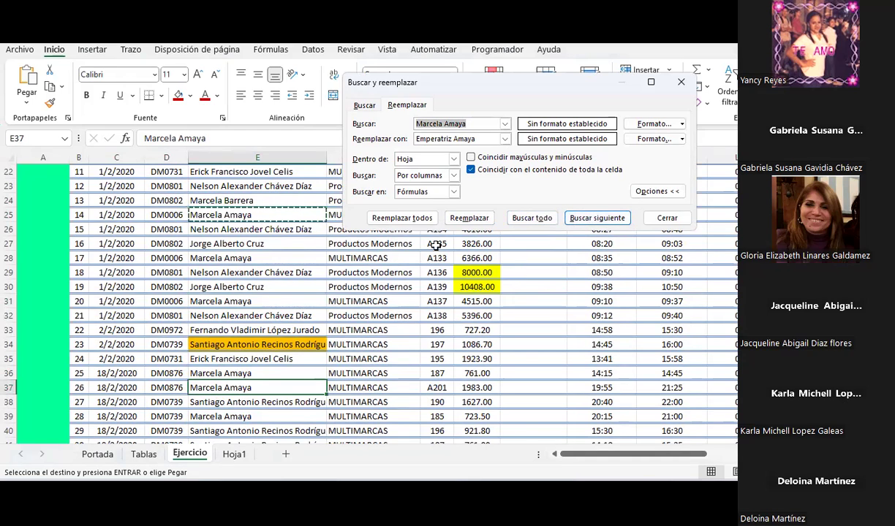
# Step: Replace the name in E37, check it, and undo; repeat once more
pyautogui.click(469, 218)
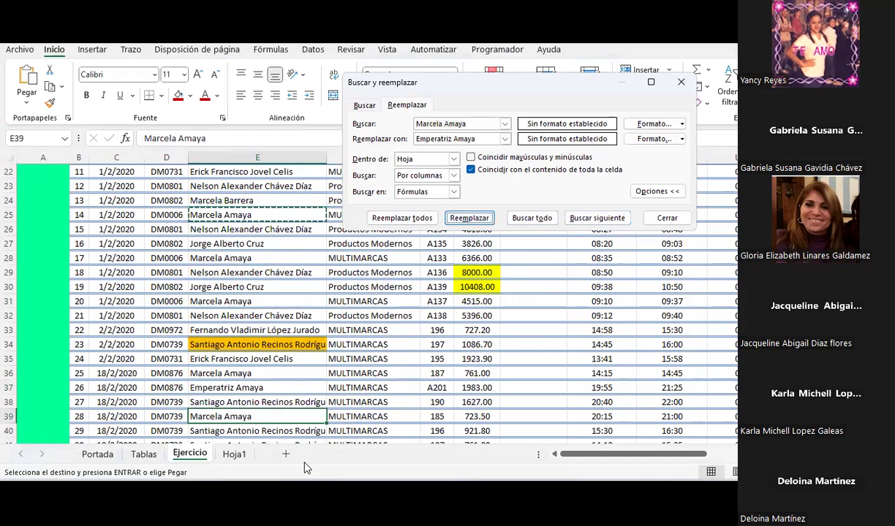
pyautogui.click(242, 387)
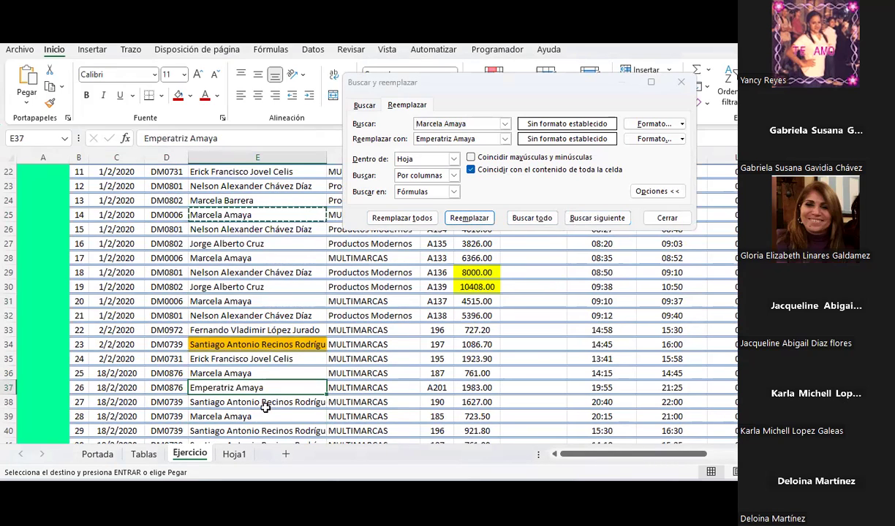
pyautogui.hotkey('ctrl', 'z')
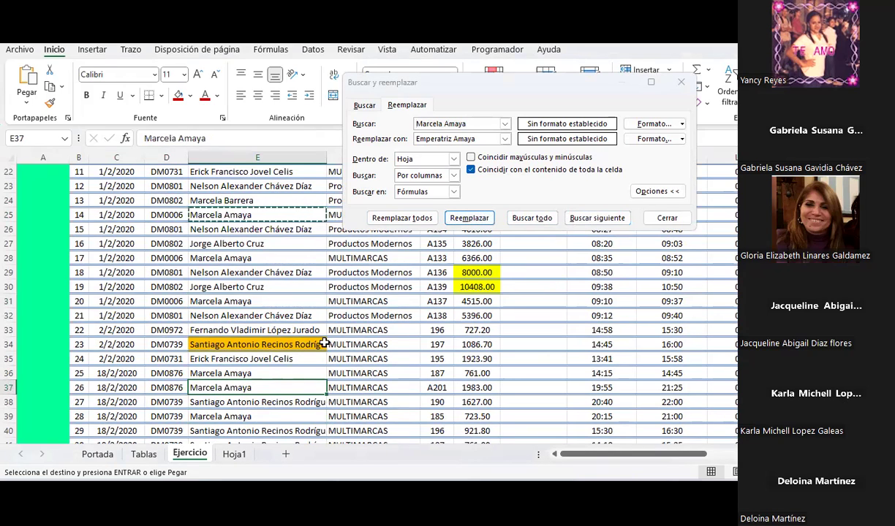
pyautogui.click(473, 218)
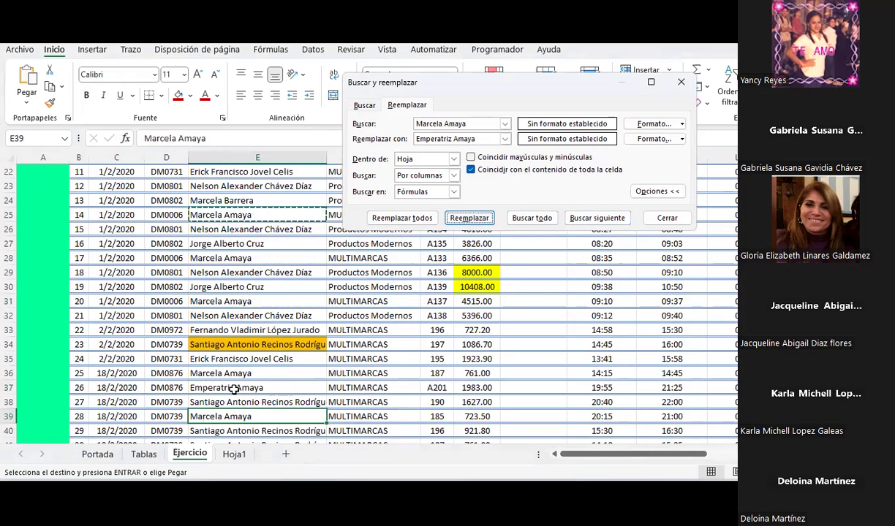
pyautogui.click(245, 384)
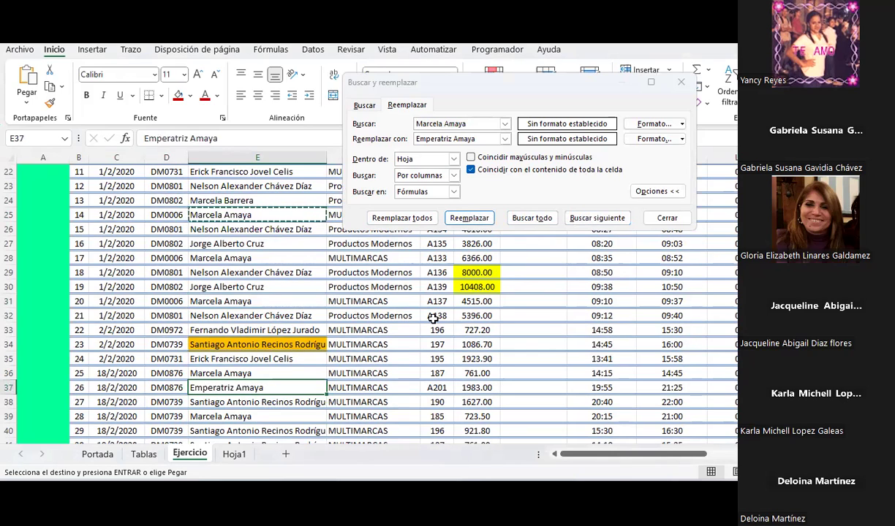
pyautogui.hotkey('ctrl', 'z')
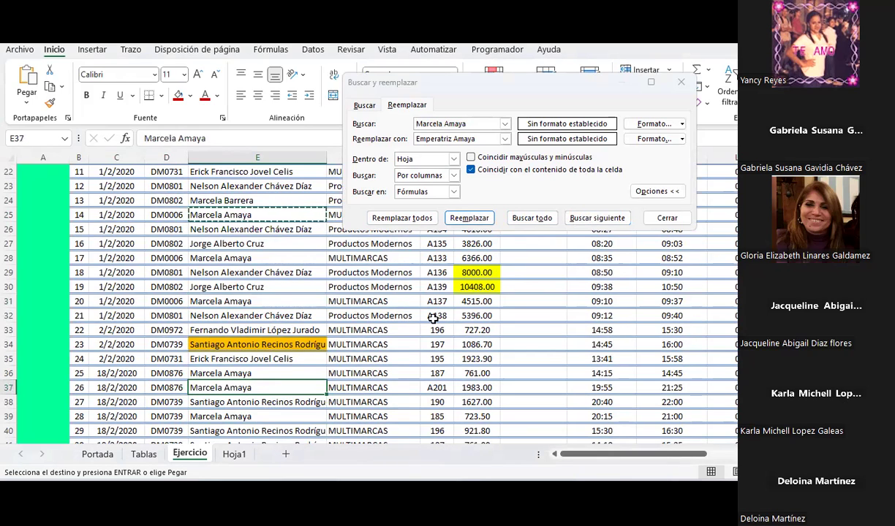
# Step: List all six matches, replace them all with the new first name, then undo
pyautogui.click(553, 219)
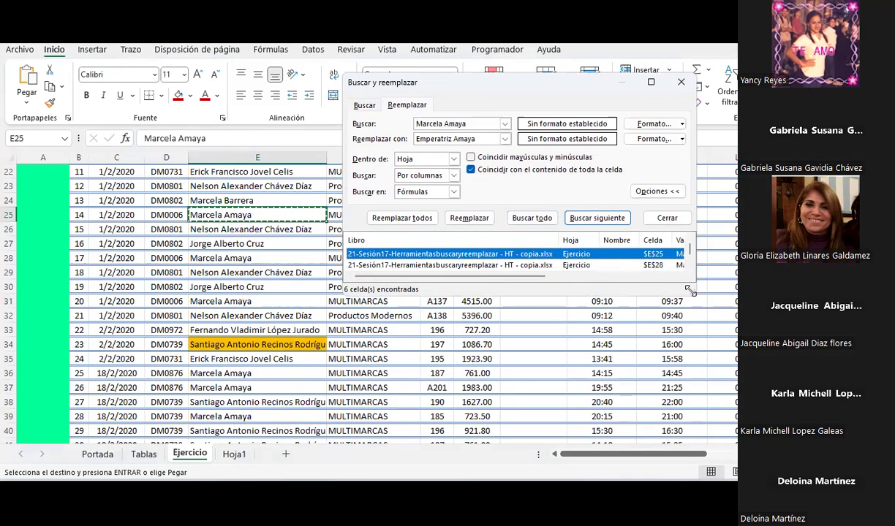
pyautogui.moveTo(689, 291); pyautogui.dragTo(734, 436)
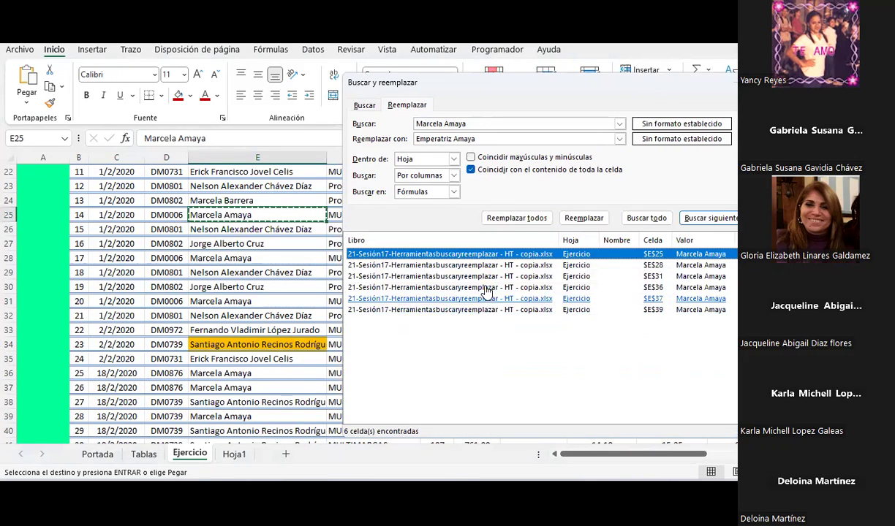
pyautogui.moveTo(471, 84); pyautogui.dragTo(570, 61)
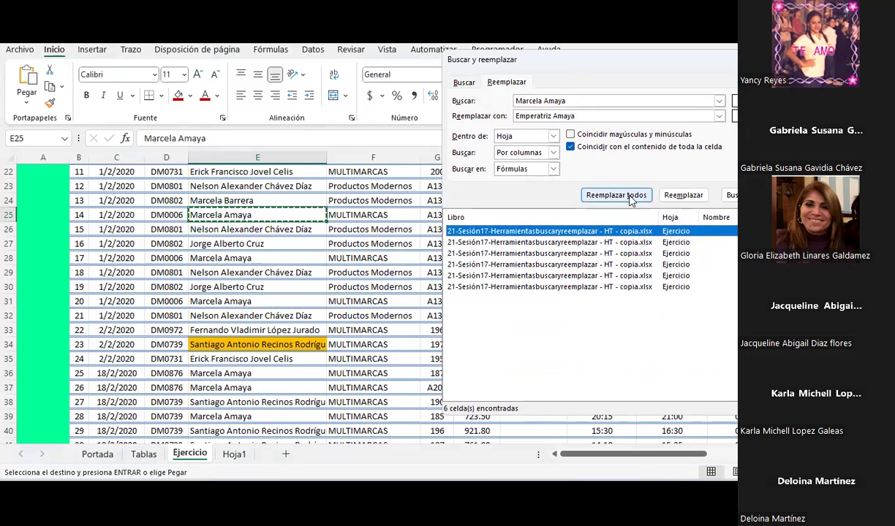
pyautogui.click(592, 196)
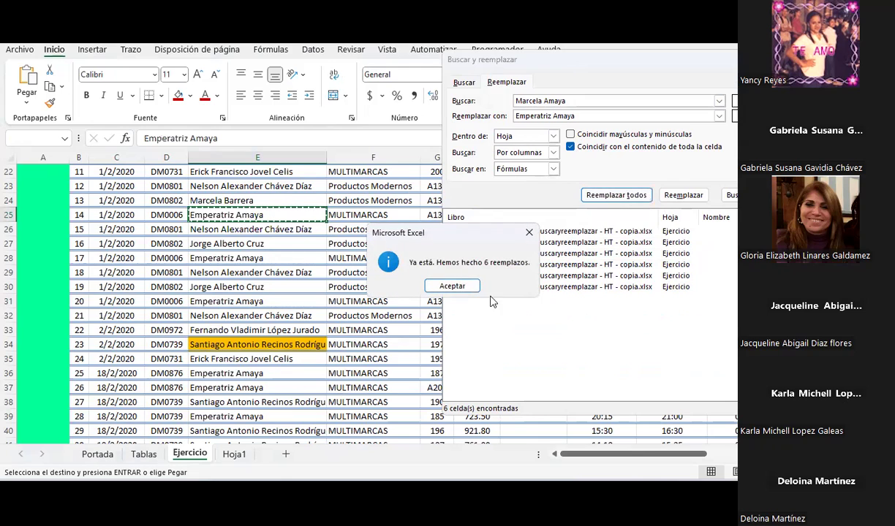
pyautogui.click(465, 287)
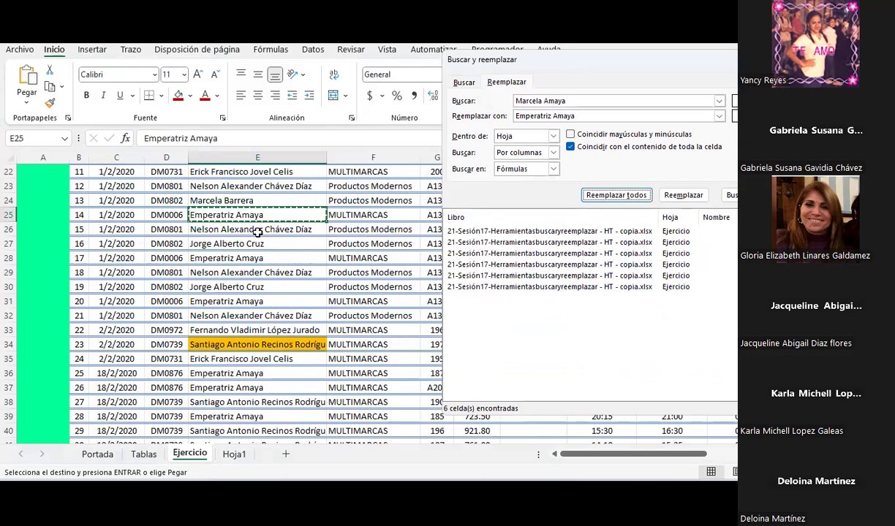
pyautogui.click(217, 300)
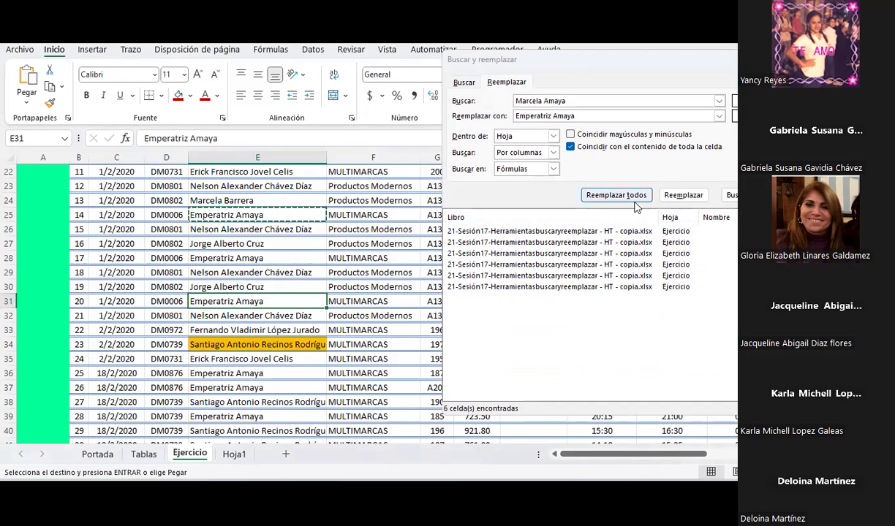
pyautogui.hotkey('ctrl', 'z')
pyautogui.hotkey('ctrl', 'z')
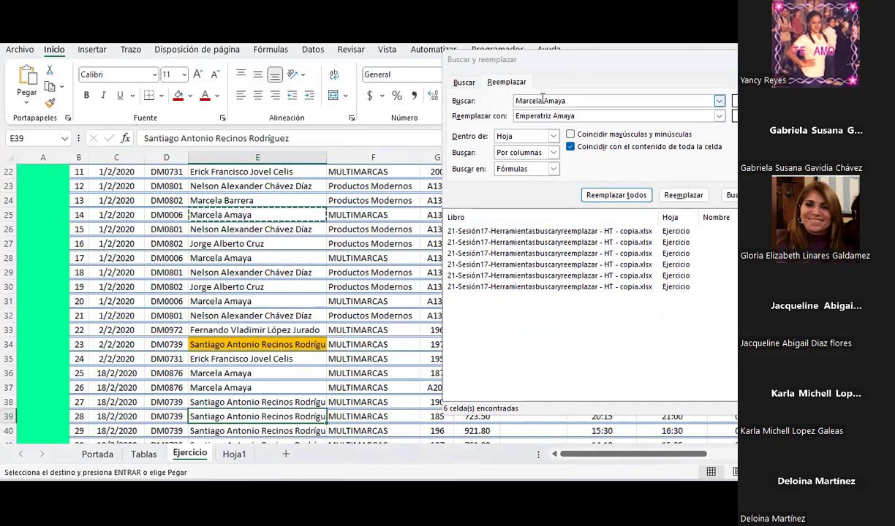
# Step: Trim the surname from both the search and replacement text, leaving only first names
pyautogui.moveTo(543, 100); pyautogui.dragTo(609, 101)
pyautogui.press('BackSpace')
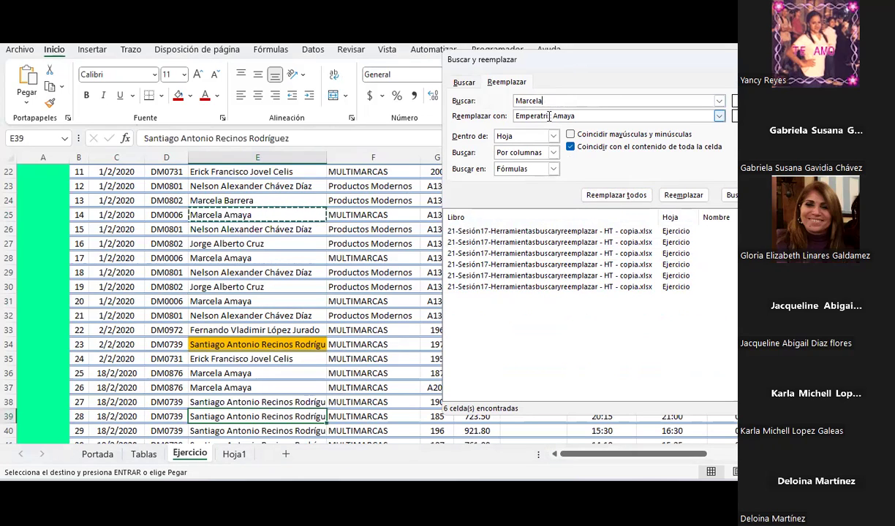
pyautogui.moveTo(550, 116); pyautogui.dragTo(662, 115)
pyautogui.press('BackSpace')
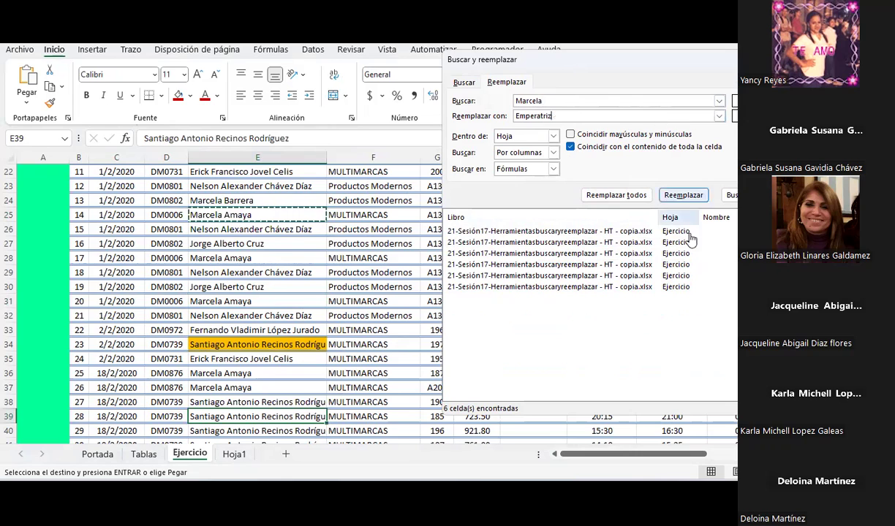
# Step: Search again from E27 and E30; whole-cell matching finds no cells
pyautogui.moveTo(541, 64); pyautogui.dragTo(494, 64)
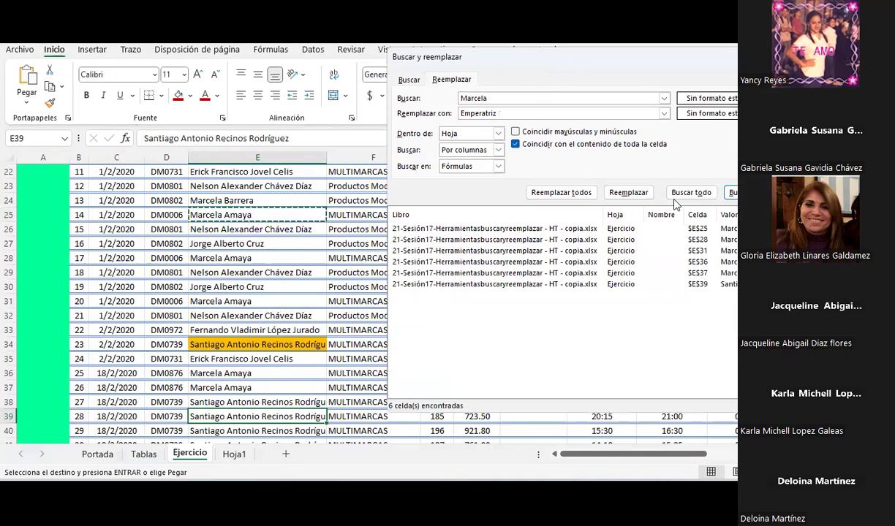
pyautogui.click(687, 195)
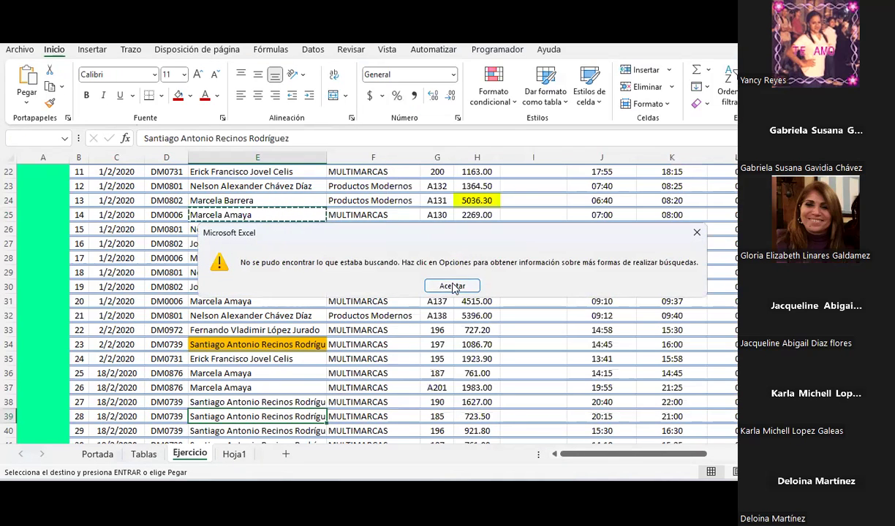
pyautogui.click(439, 285)
pyautogui.click(320, 244)
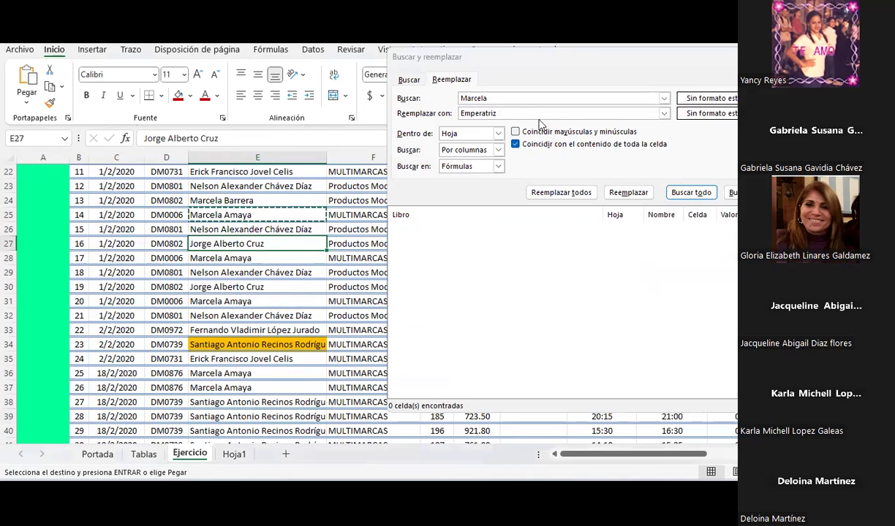
pyautogui.click(507, 114)
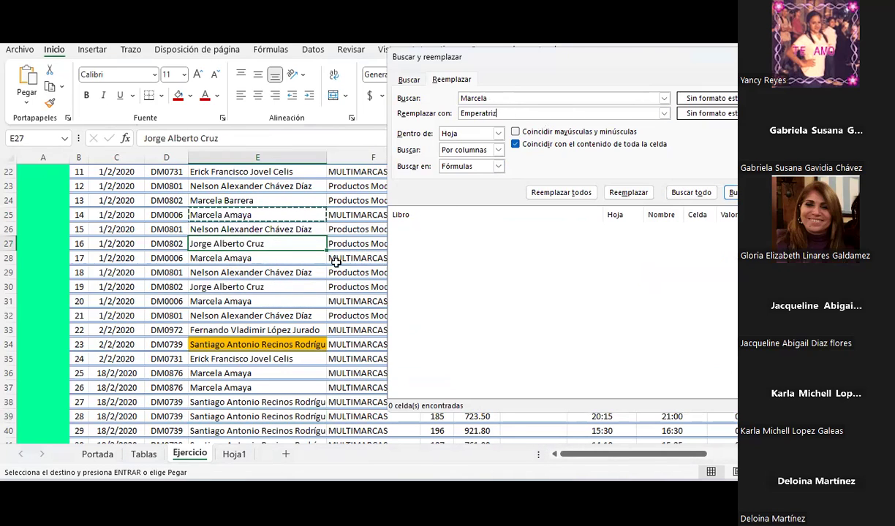
pyautogui.click(242, 287)
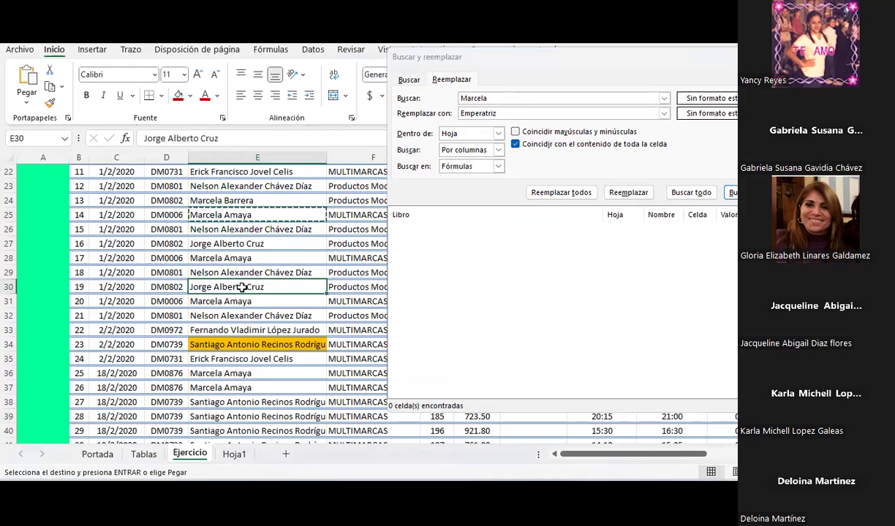
pyautogui.click(691, 193)
pyautogui.click(457, 287)
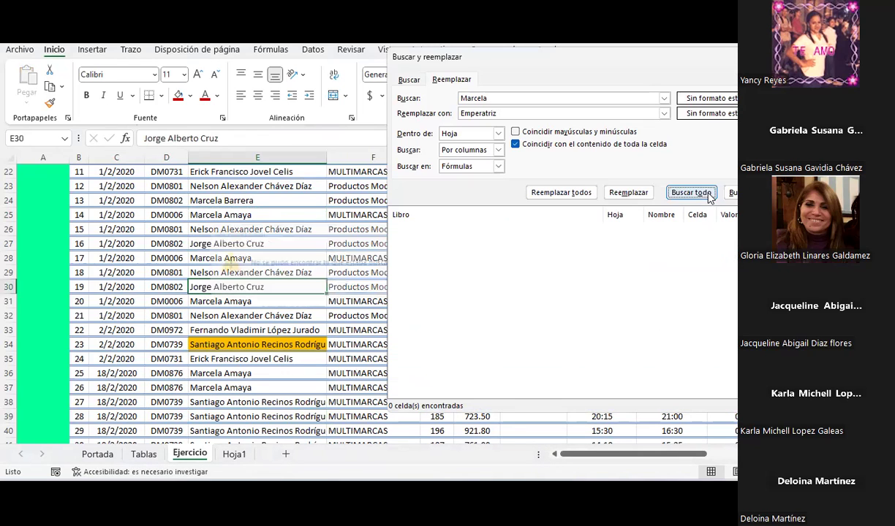
# Step: Review the Look in and Search order options and keep Within set to Sheet
pyautogui.click(498, 166)
pyautogui.click(493, 177)
pyautogui.click(498, 150)
pyautogui.click(496, 150)
pyautogui.click(499, 134)
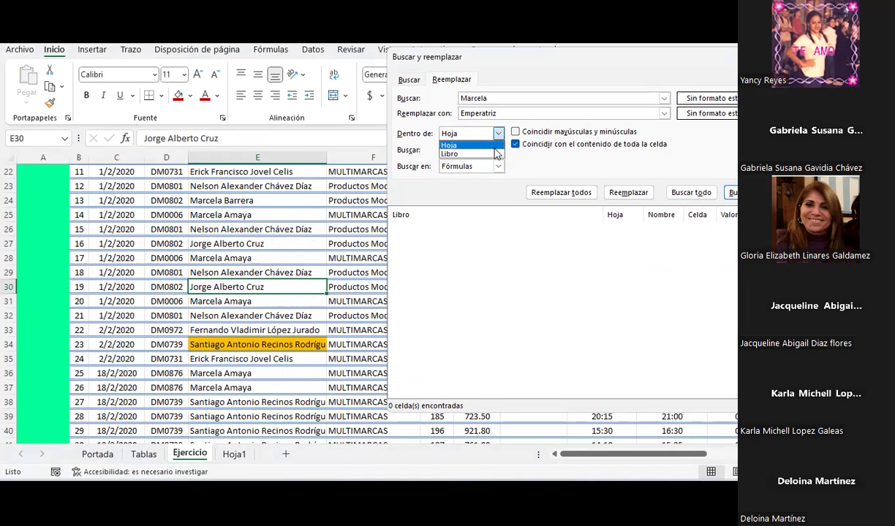
pyautogui.click(474, 146)
# Step: Turn off whole-cell matching, list all first-name matches, and replace them in E25 and E28
pyautogui.click(516, 145)
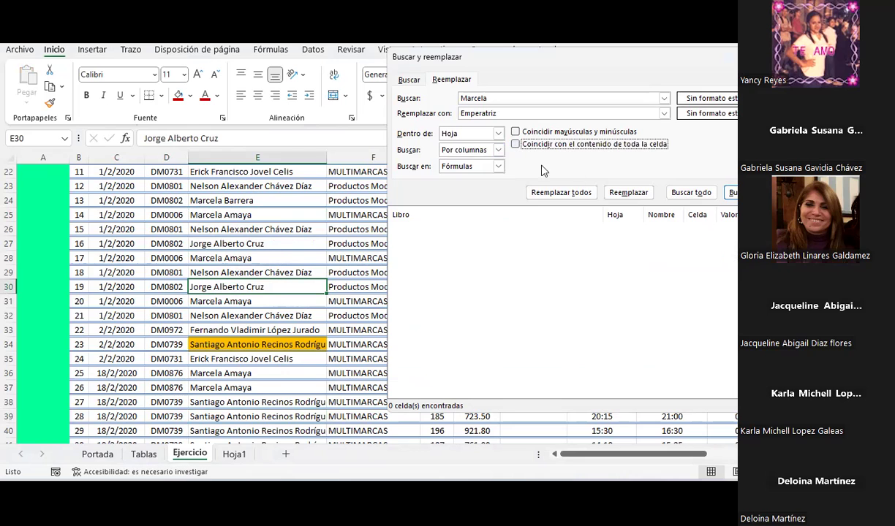
pyautogui.click(701, 192)
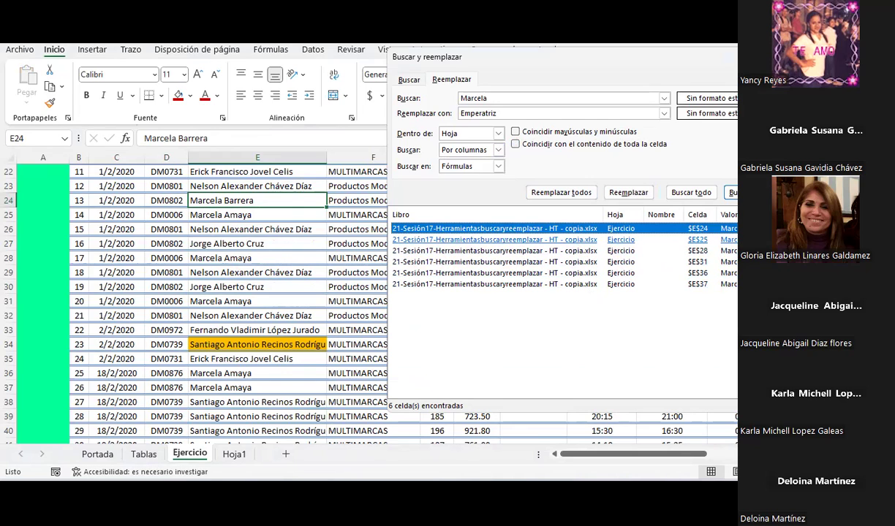
pyautogui.click(497, 240)
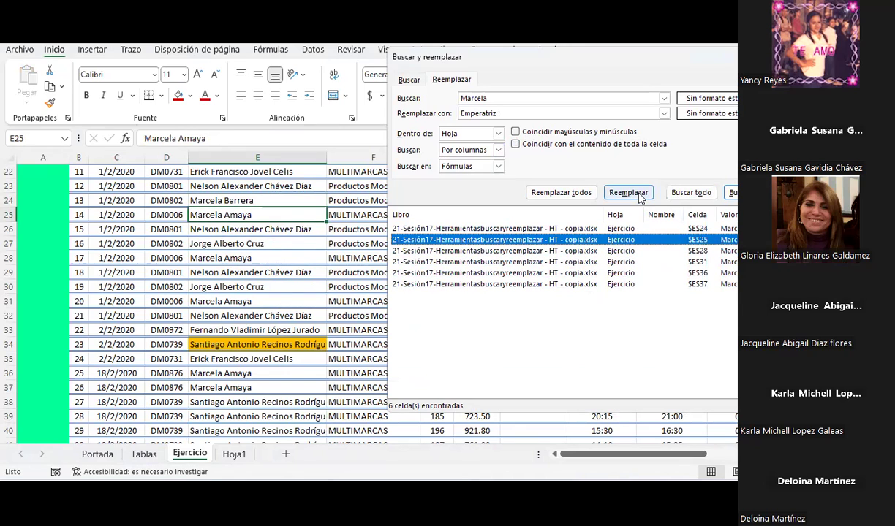
pyautogui.click(628, 192)
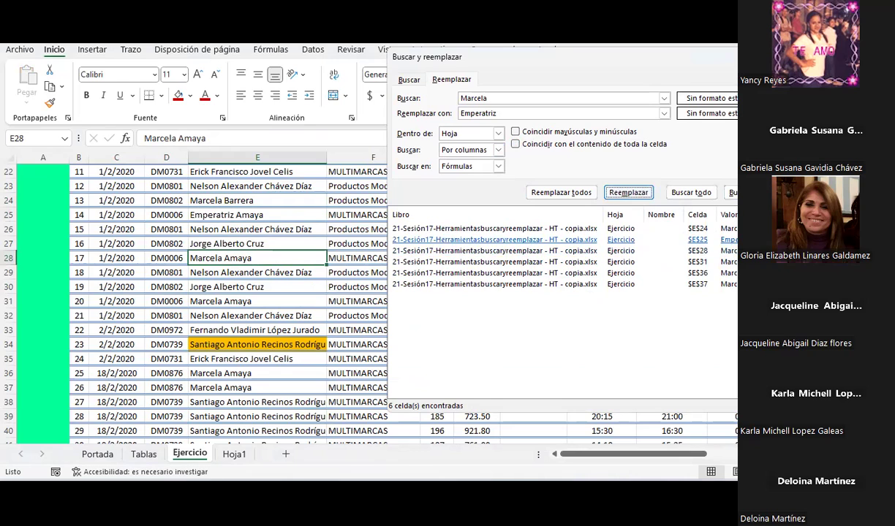
pyautogui.click(630, 194)
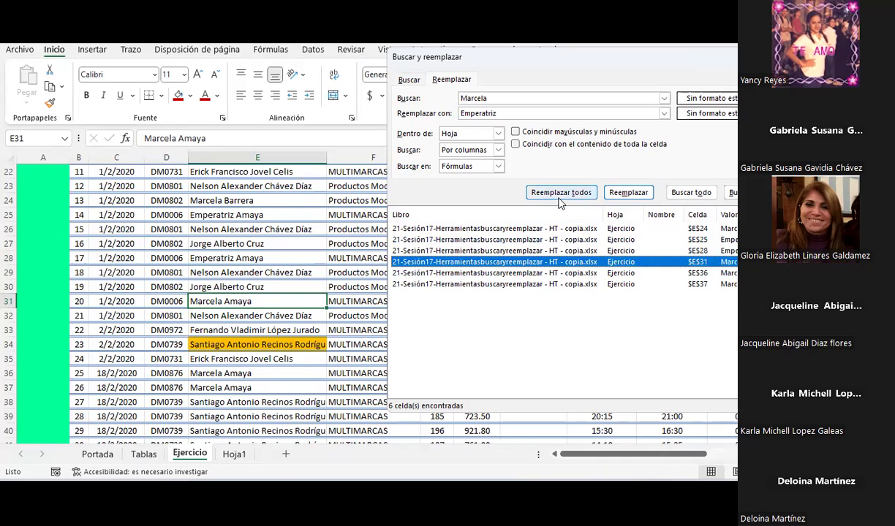
pyautogui.click(497, 99)
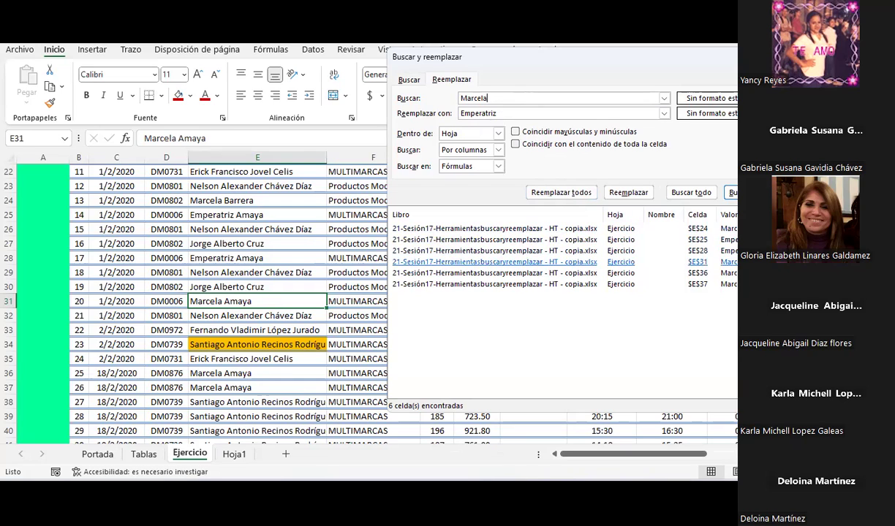
# Step: Select the $E$25 result, then close Find and Replace with Esc
pyautogui.click(556, 239)
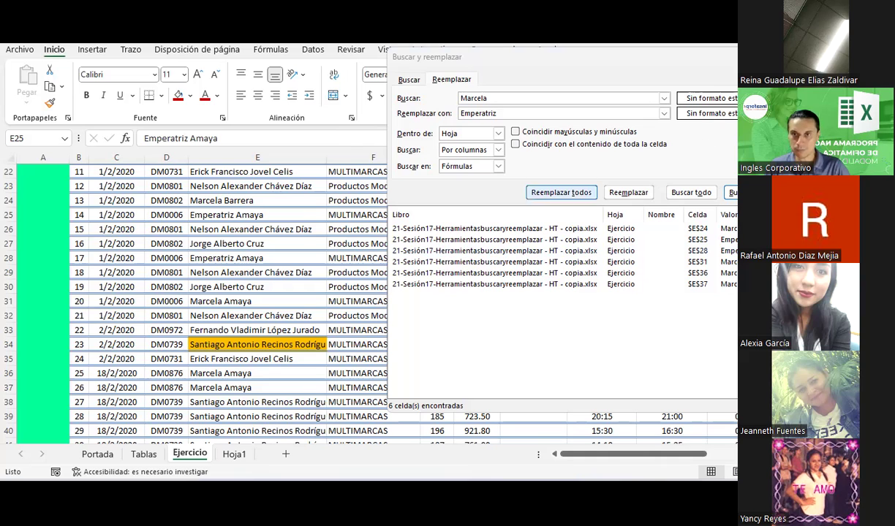
pyautogui.press('Escape')
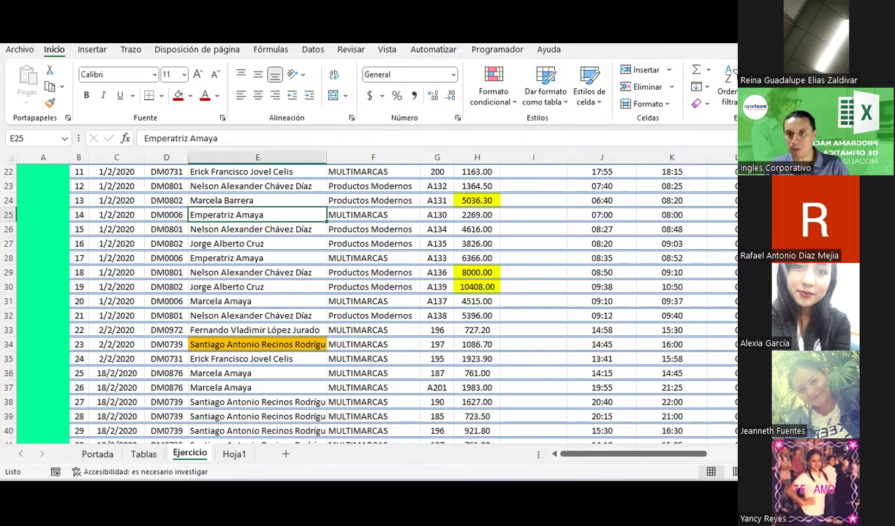
# Step: Reopen Replace, clear both text fields, and take E34's orange fill as the search format
pyautogui.hotkey('ctrl', 'b')
pyautogui.click(492, 197)
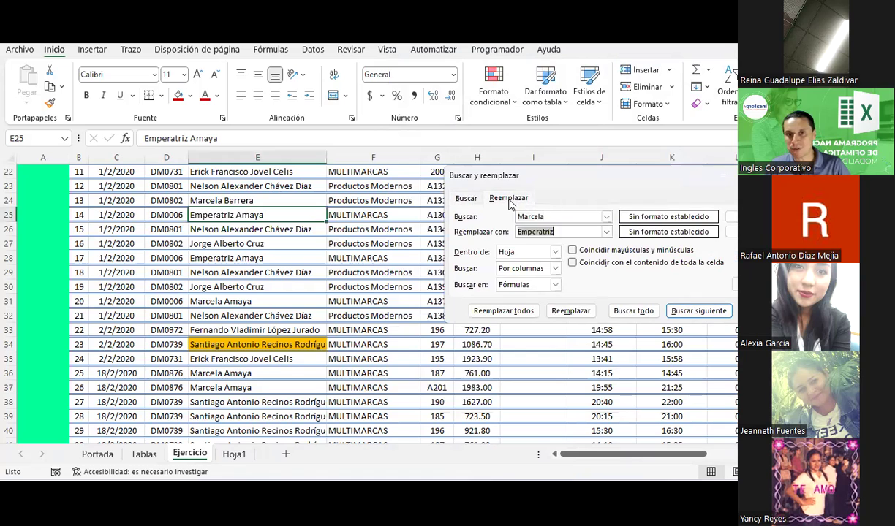
pyautogui.click(332, 242)
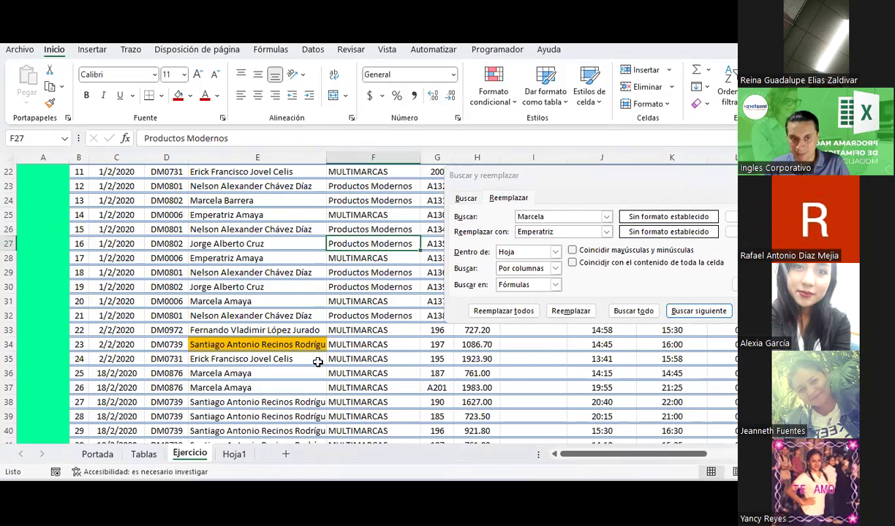
pyautogui.click(573, 215)
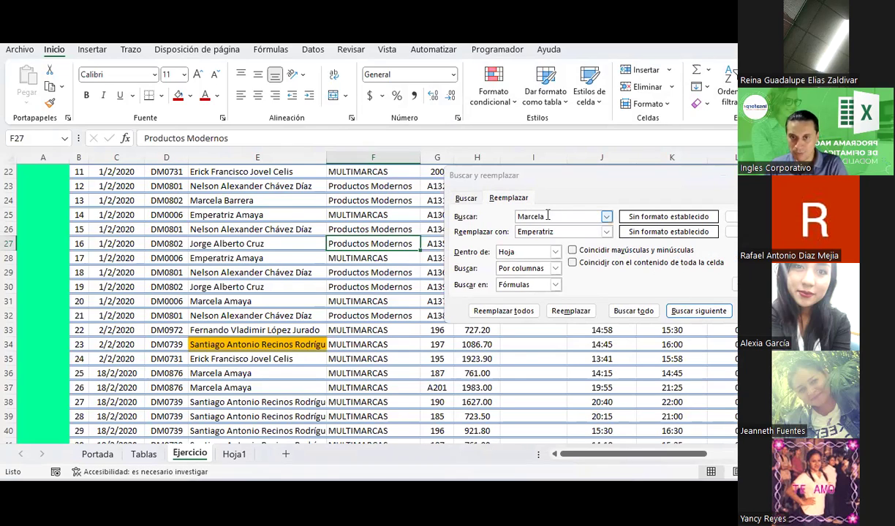
pyautogui.press('Delete')
pyautogui.press('Tab')
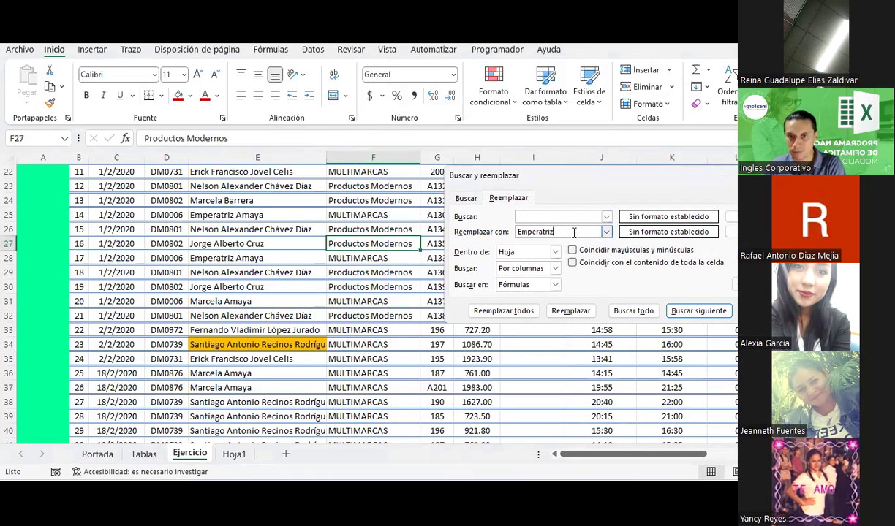
pyautogui.press('Delete')
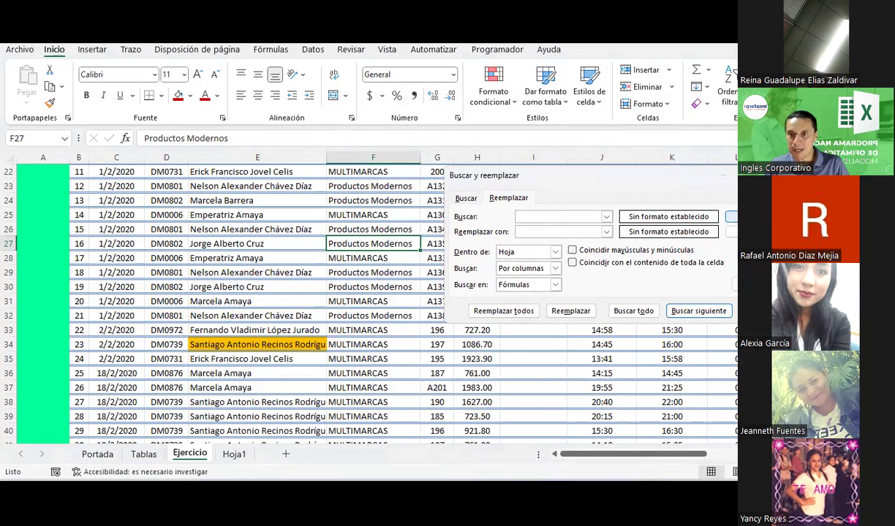
pyautogui.click(314, 344)
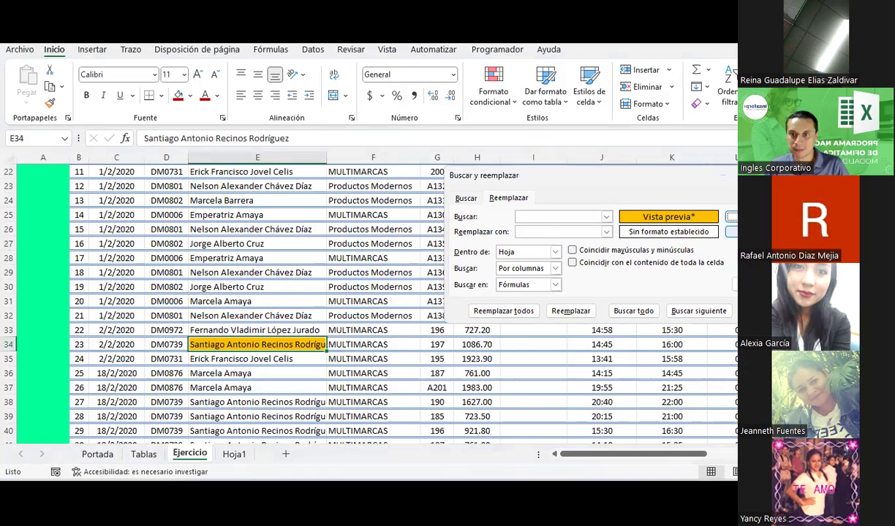
# Step: Set a dark blue replacement fill and run Replace All, which finds nothing
pyautogui.click(731, 231)
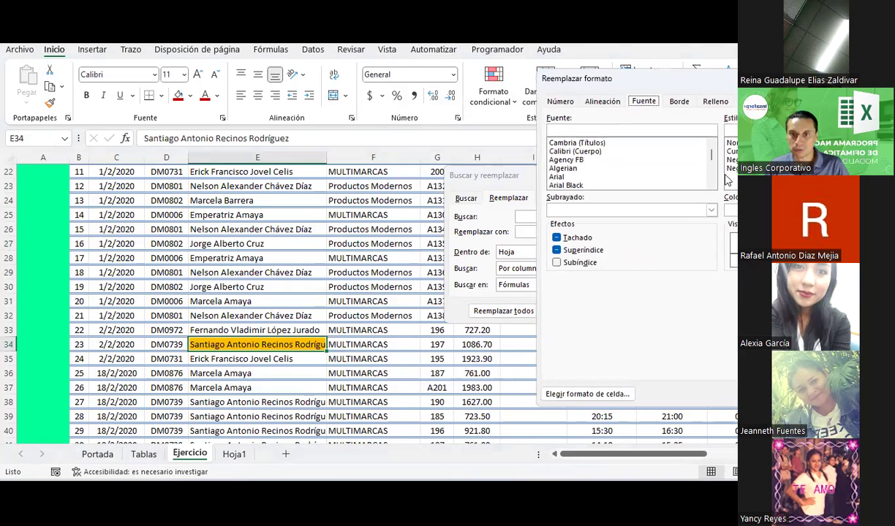
pyautogui.click(709, 101)
pyautogui.click(593, 149)
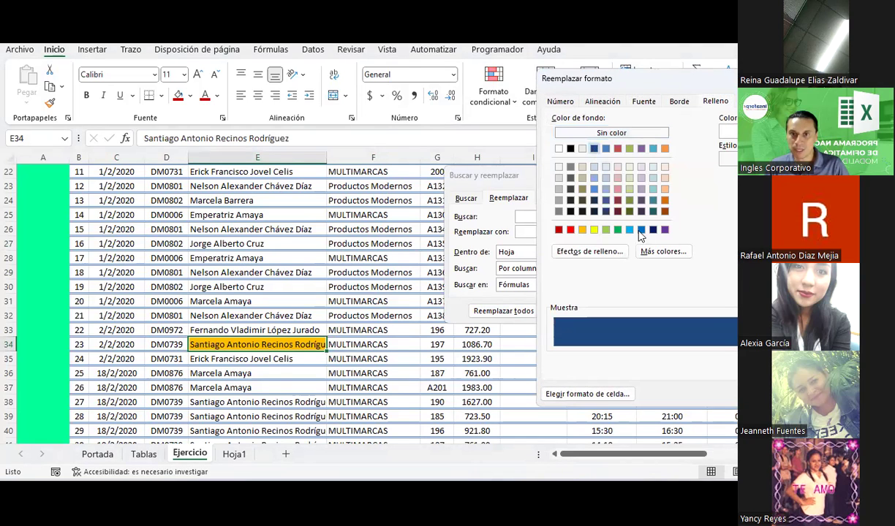
pyautogui.press('Return')
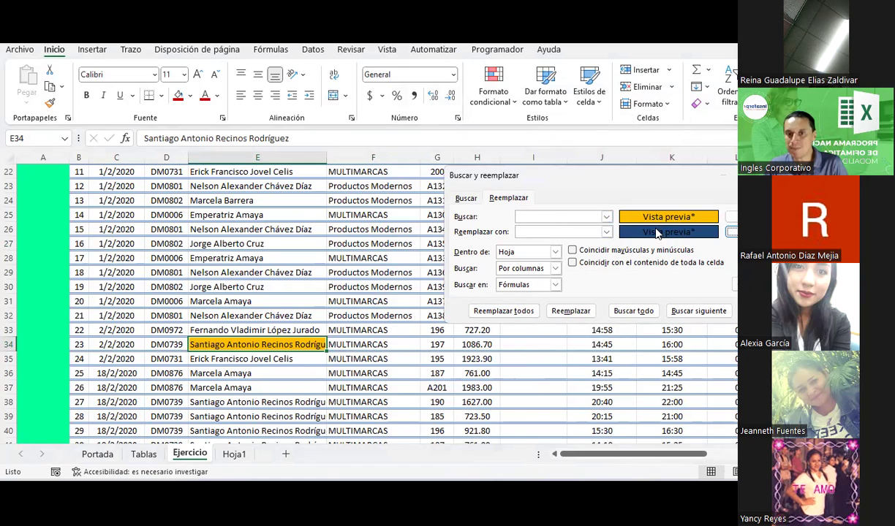
pyautogui.click(527, 313)
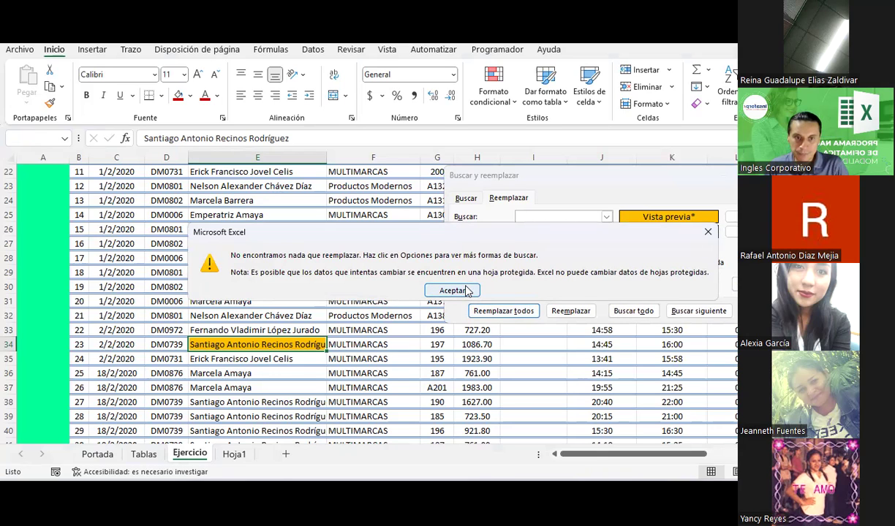
pyautogui.click(466, 291)
# Step: Check the search history and keep Look in as Fórmulas, then move the dialog aside
pyautogui.click(607, 217)
pyautogui.click(607, 218)
pyautogui.click(607, 217)
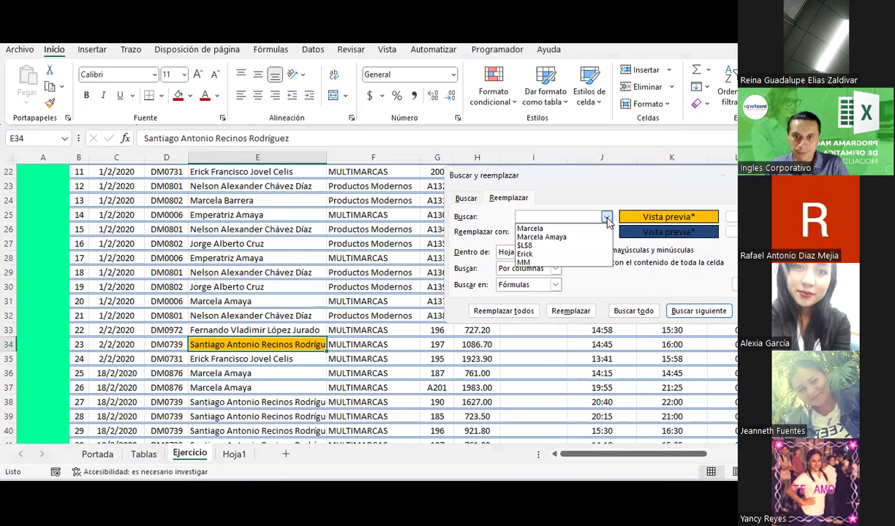
pyautogui.click(607, 218)
pyautogui.click(555, 286)
pyautogui.click(555, 285)
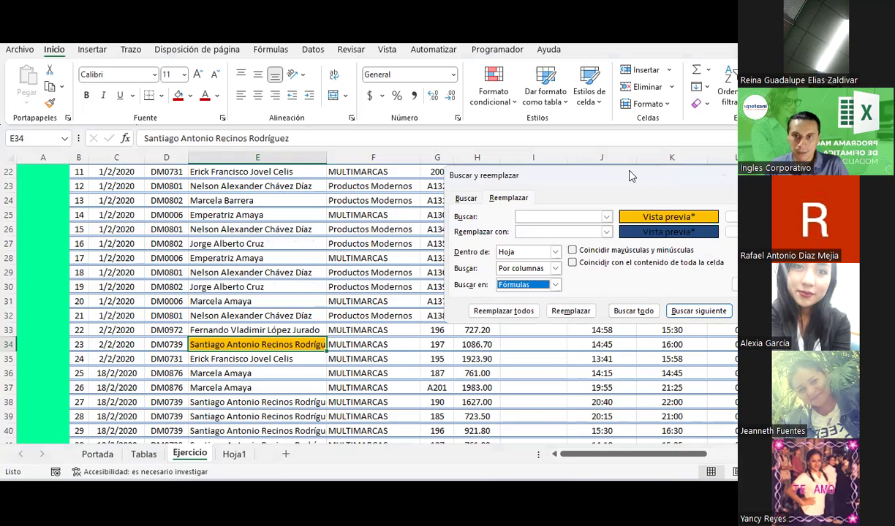
pyautogui.moveTo(632, 177); pyautogui.dragTo(511, 155)
# Step: Set orange fill as the search format and replace all 1516 matches with dark blue
pyautogui.click(663, 196)
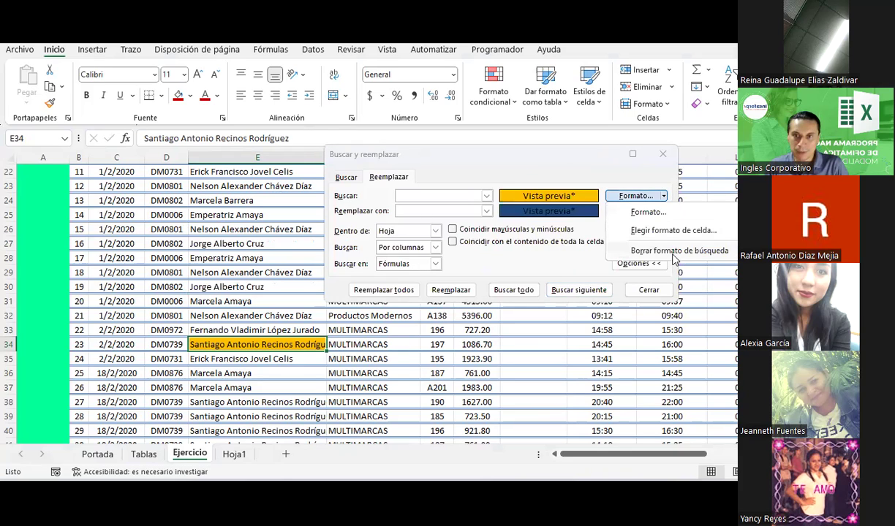
pyautogui.click(648, 250)
pyautogui.click(663, 196)
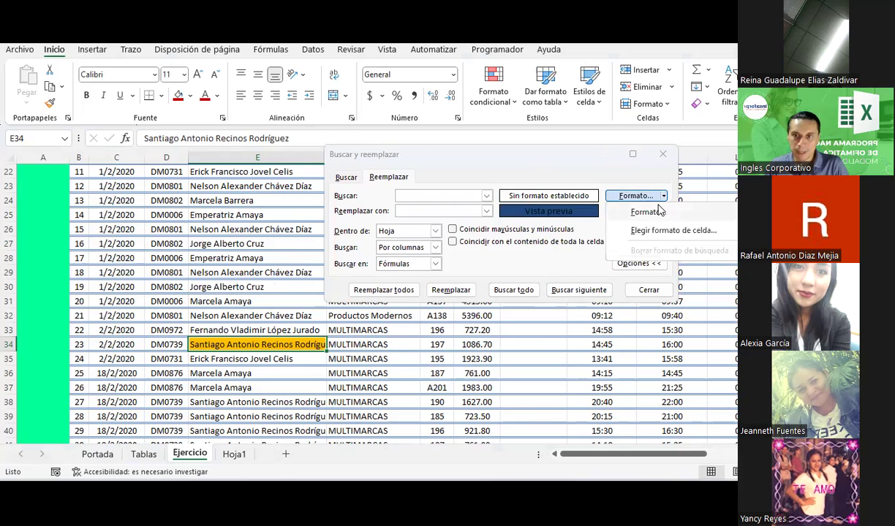
pyautogui.click(647, 212)
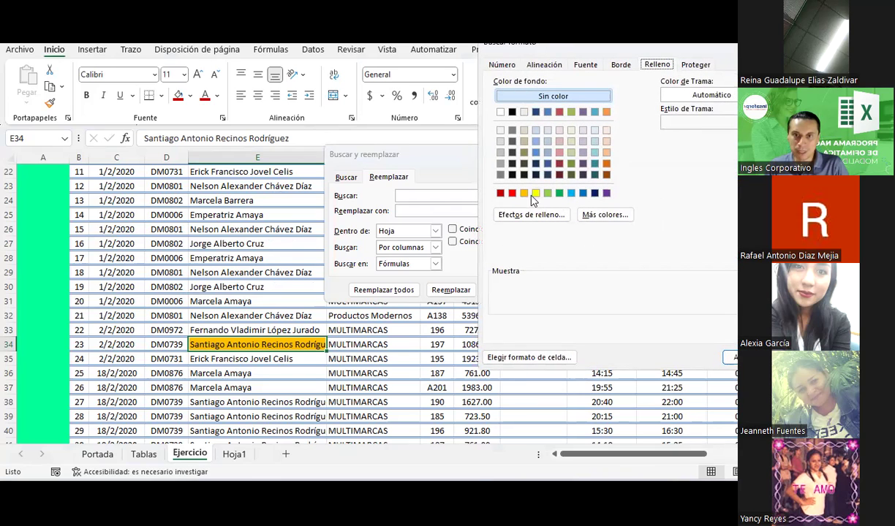
pyautogui.click(523, 193)
pyautogui.click(727, 357)
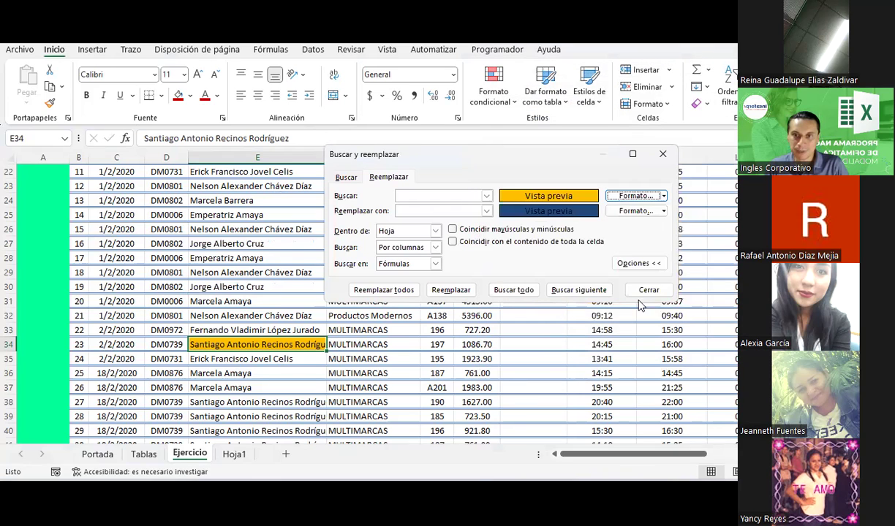
pyautogui.click(399, 292)
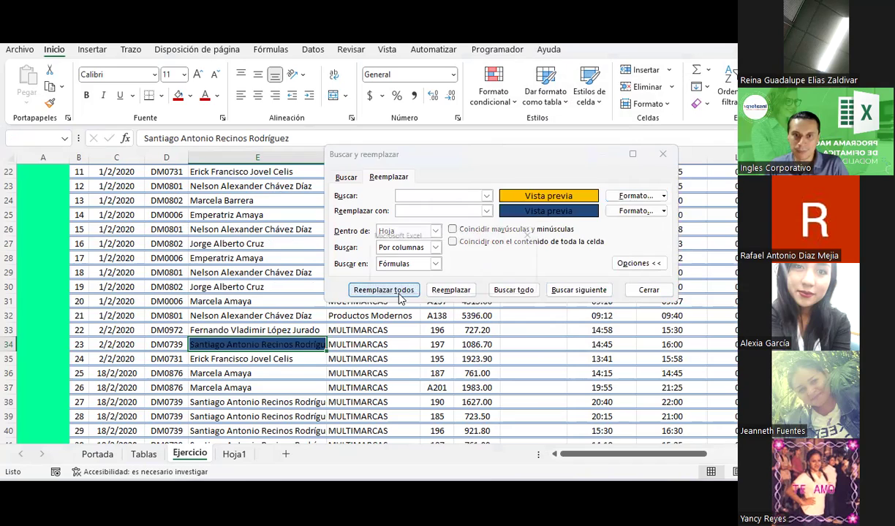
pyautogui.click(450, 282)
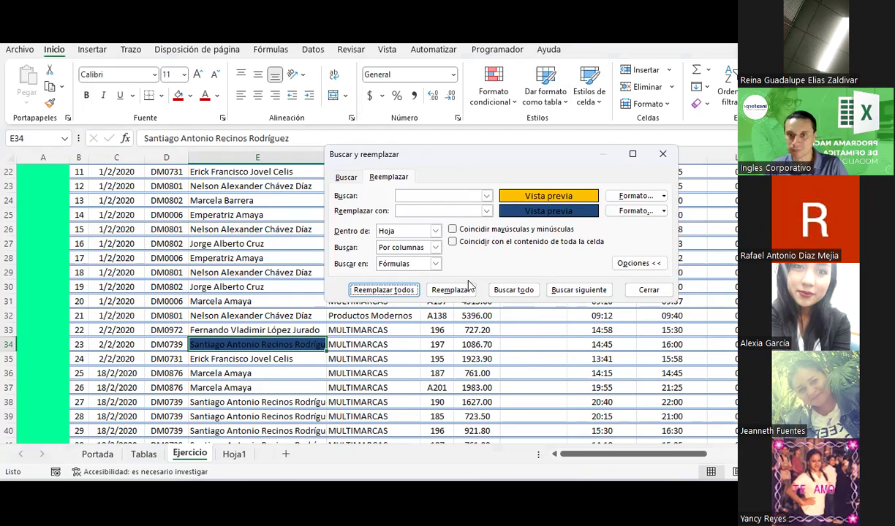
# Step: Recheck the search format settings and close Find and Replace
pyautogui.click(664, 197)
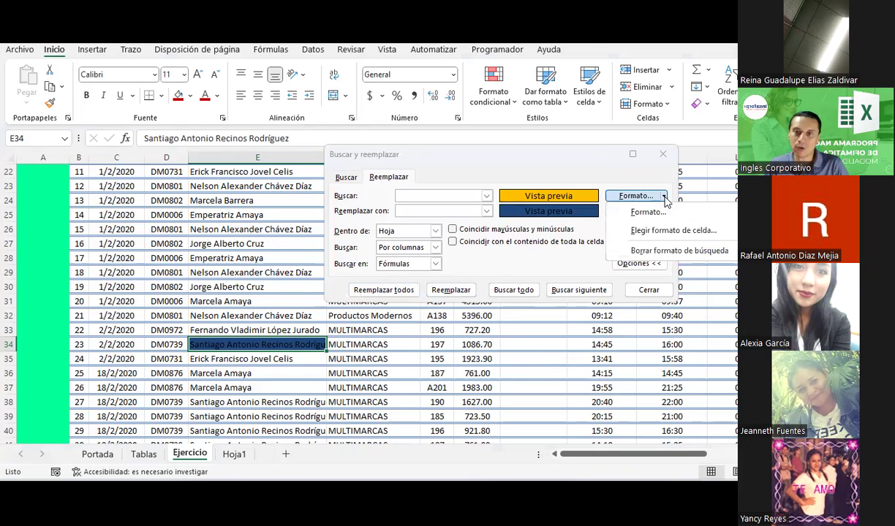
pyautogui.click(664, 212)
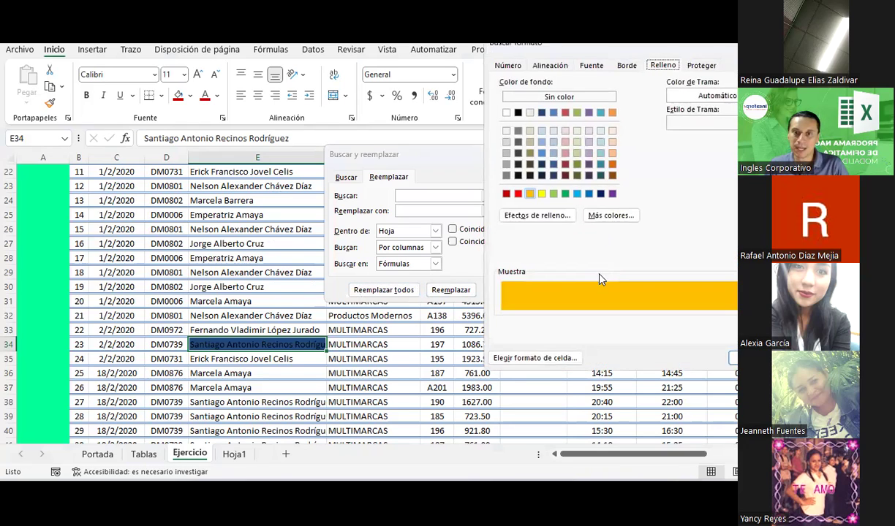
pyautogui.press('Return')
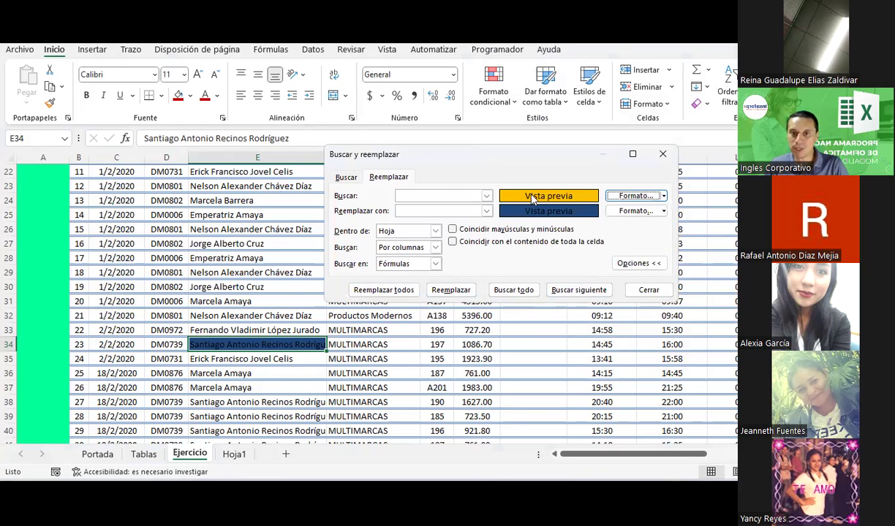
pyautogui.click(662, 292)
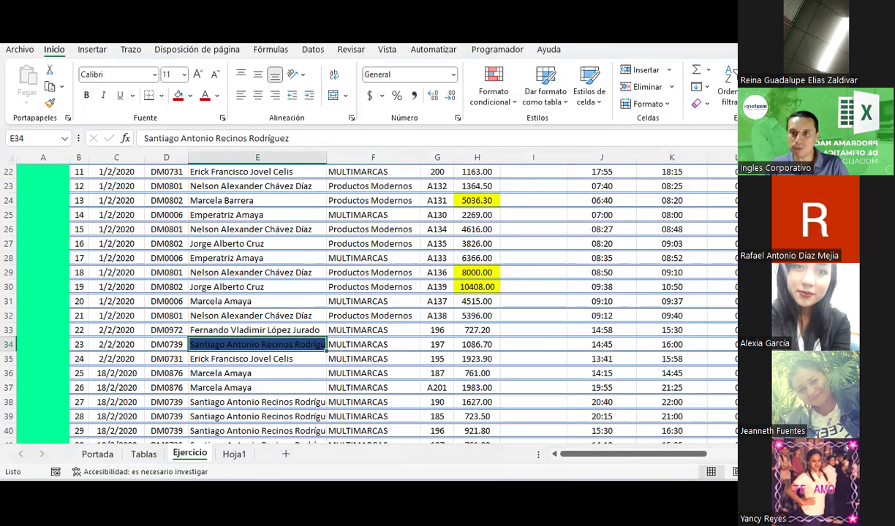
# Step: Use Go To (F5) to jump to B54, then to Q45 with its month formula
pyautogui.press('F5')
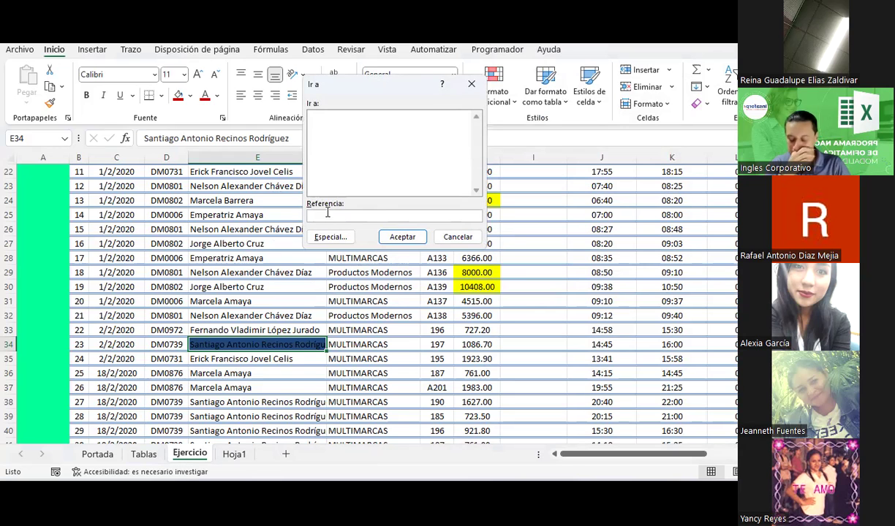
pyautogui.write('b')
pyautogui.write('4')
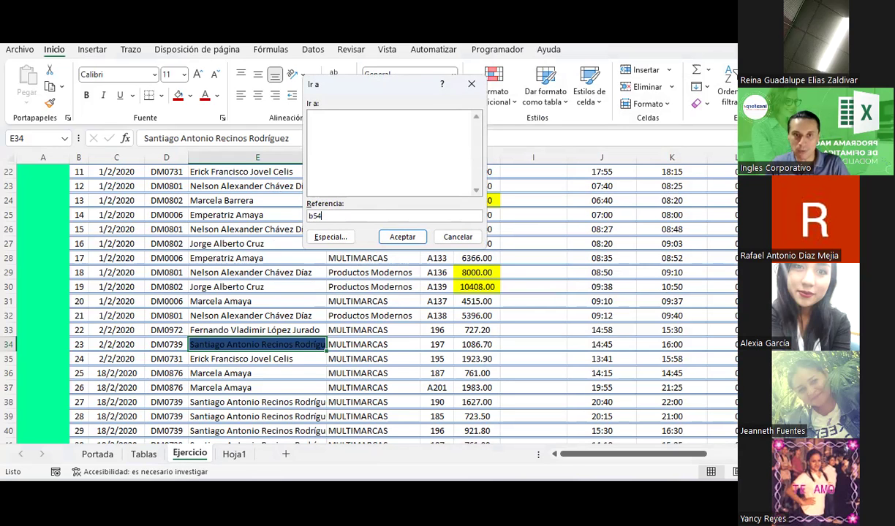
pyautogui.click(400, 237)
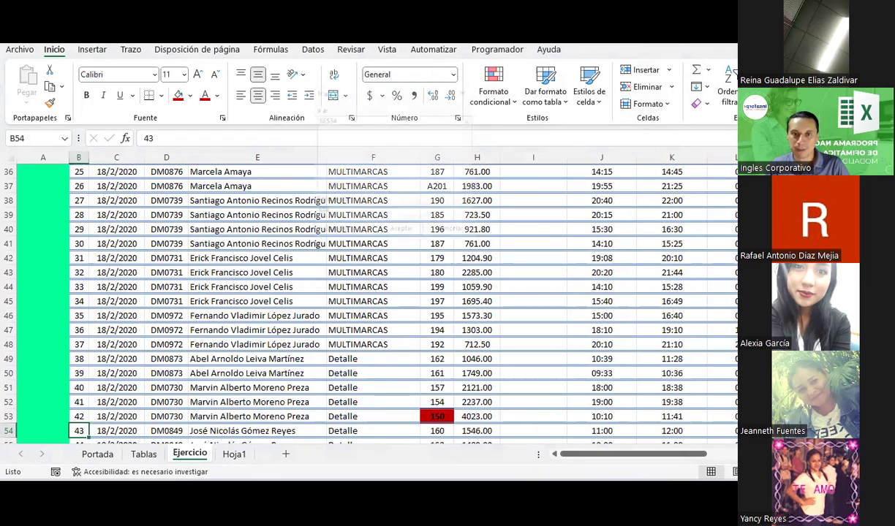
pyautogui.press('F5')
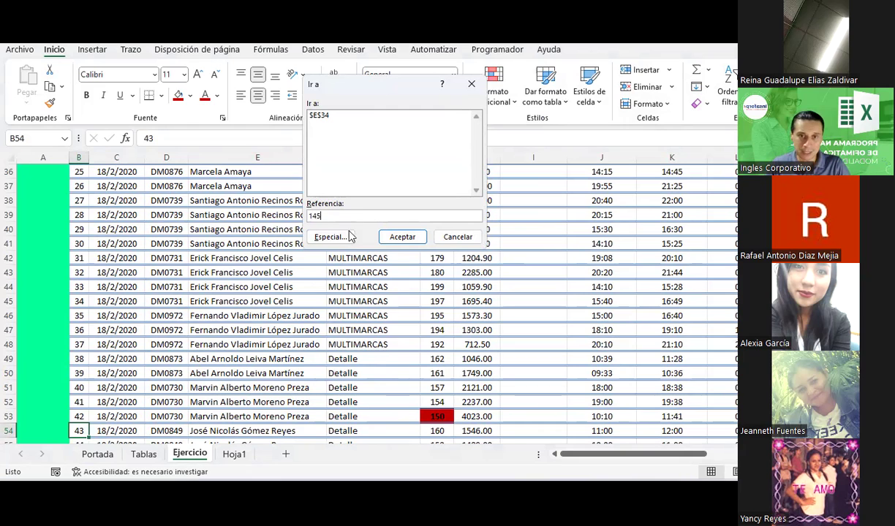
pyautogui.moveTo(325, 216); pyautogui.dragTo(289, 219)
pyautogui.write('g')
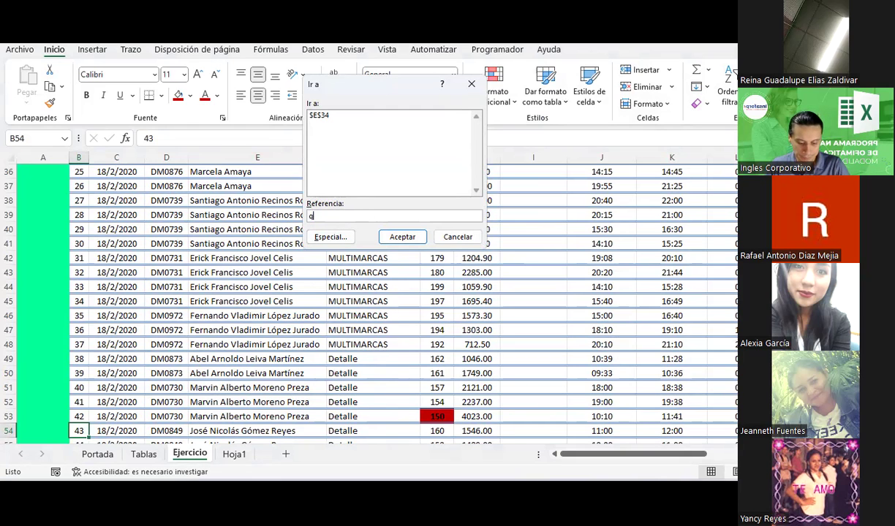
pyautogui.click(403, 236)
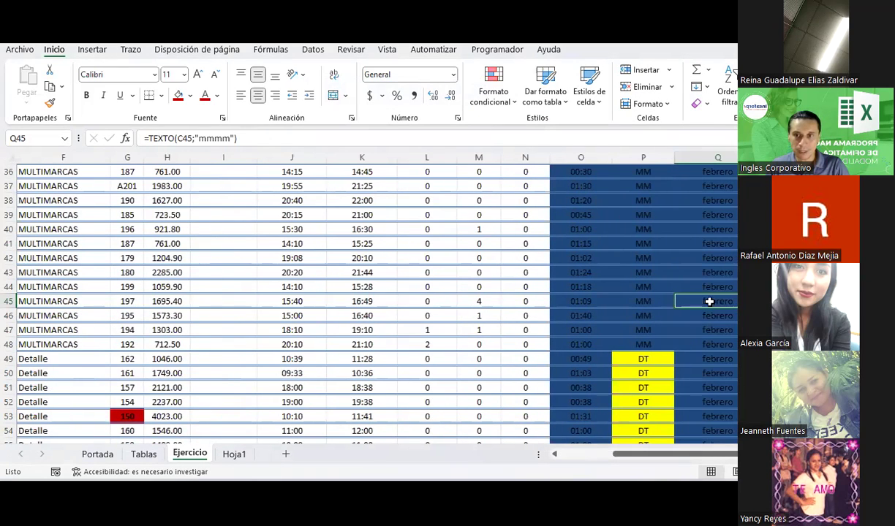
# Step: Scroll through the data and select the HORA DE RECEPCION DE PICKING header cell I11
pyautogui.scroll(-4, 709, 287)
pyautogui.scroll(-8, 708, 288)
pyautogui.scroll(-14, 708, 287)
pyautogui.scroll(-14, 702, 274)
pyautogui.scroll(-19, 703, 275)
pyautogui.scroll(-12, 702, 274)
pyautogui.scroll(-15, 702, 274)
pyautogui.scroll(-11, 703, 274)
pyautogui.scroll(-16, 702, 274)
pyautogui.scroll(-11, 703, 274)
pyautogui.scroll(-7, 703, 275)
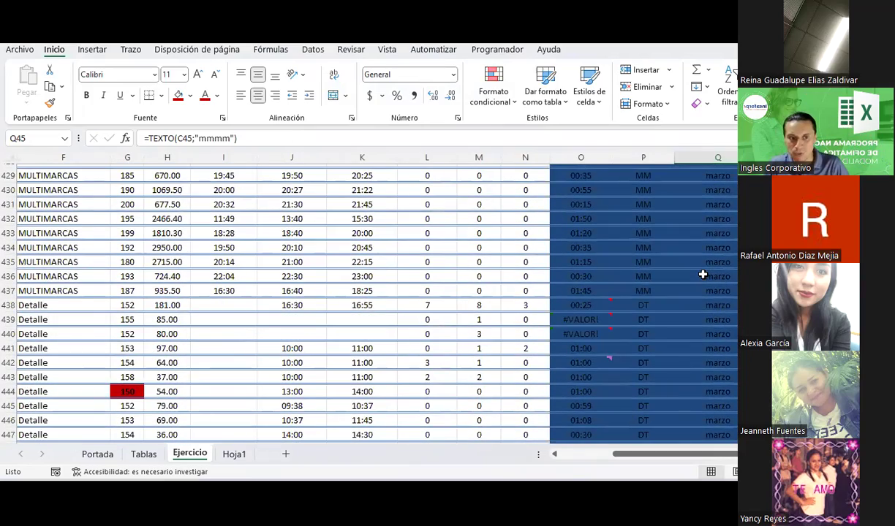
pyautogui.scroll(9, 649, 258)
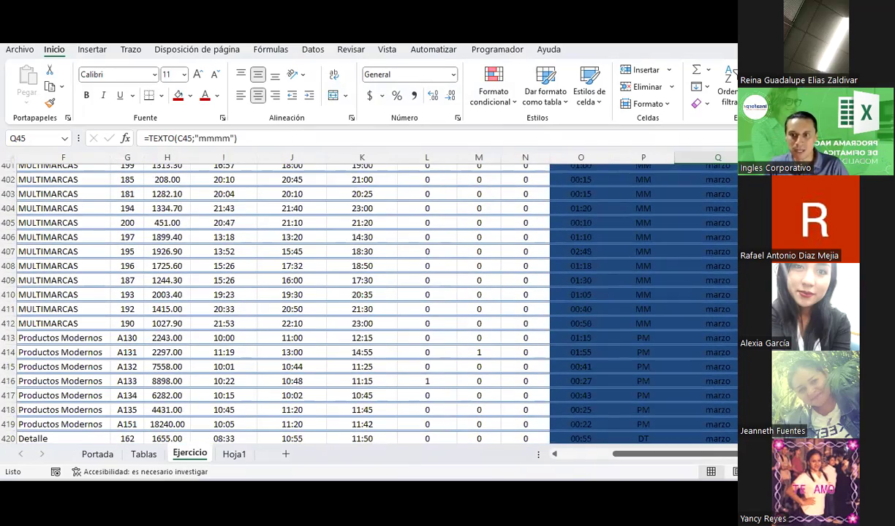
pyautogui.scroll(9, 232, 340)
pyautogui.scroll(20, 232, 340)
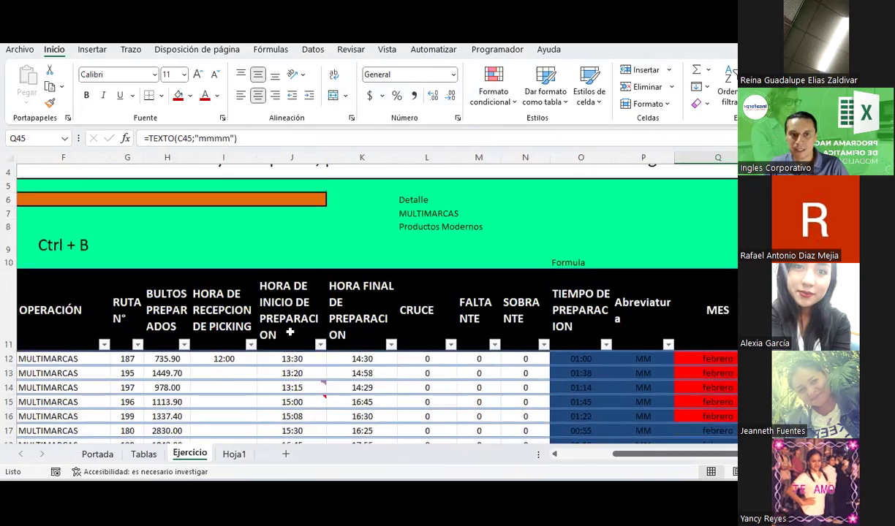
pyautogui.click(233, 340)
pyautogui.scroll(-3, 252, 294)
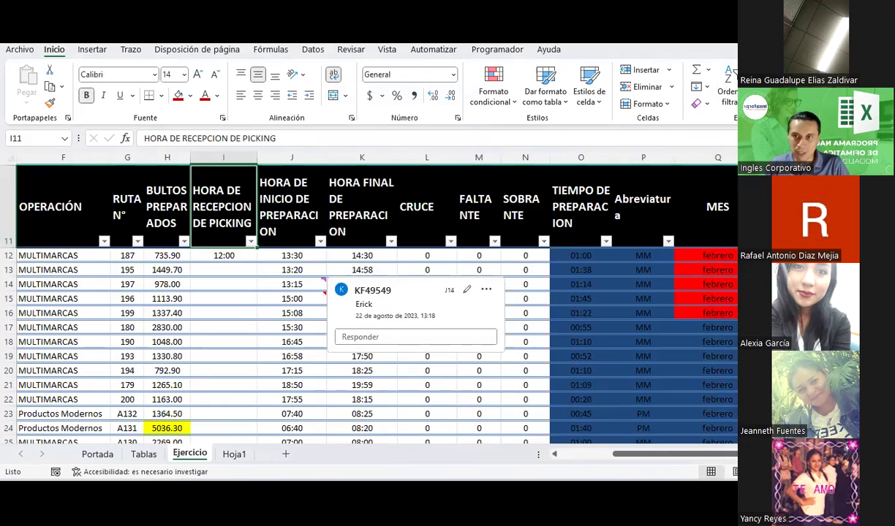
# Step: Use Go To to jump to cell Q455, the empty row below the data
pyautogui.press('F5')
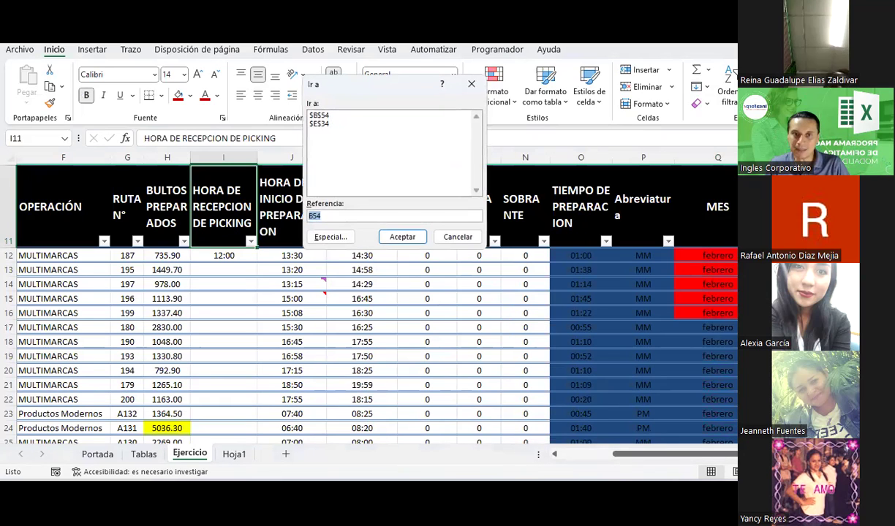
pyautogui.write('q4')
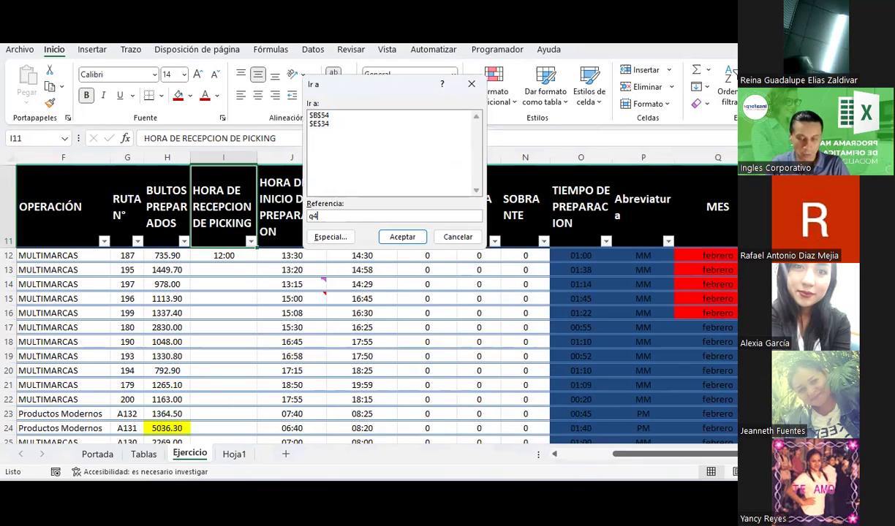
pyautogui.write('55')
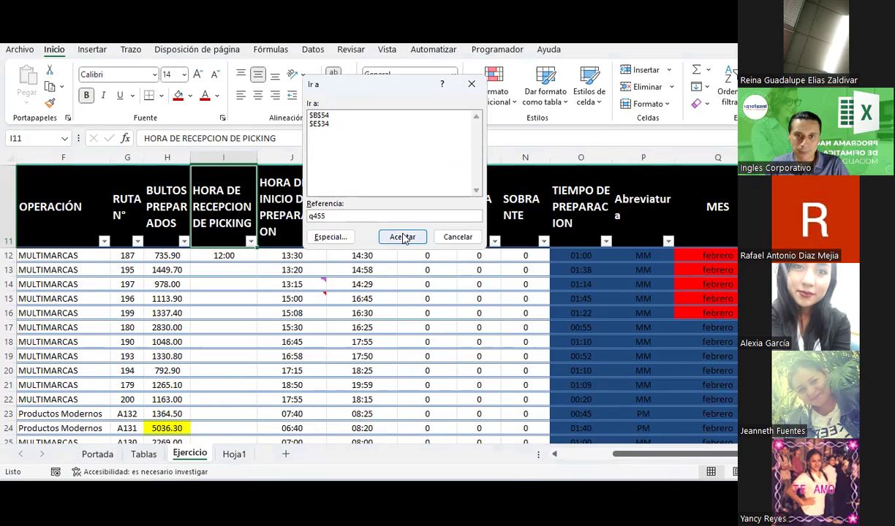
pyautogui.click(402, 237)
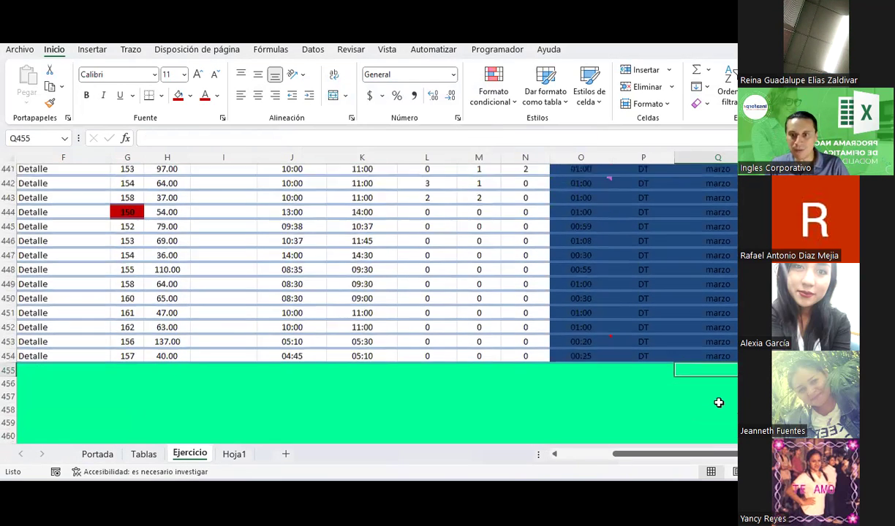
pyautogui.scroll(-1, 713, 373)
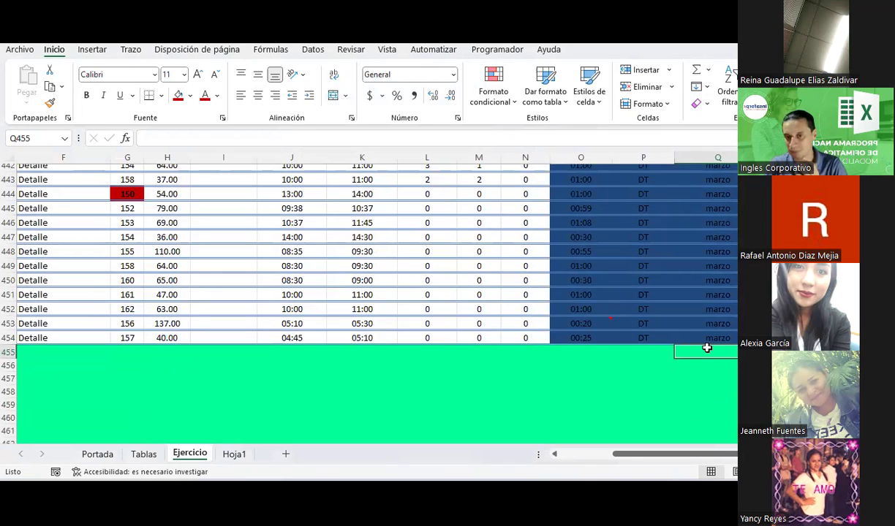
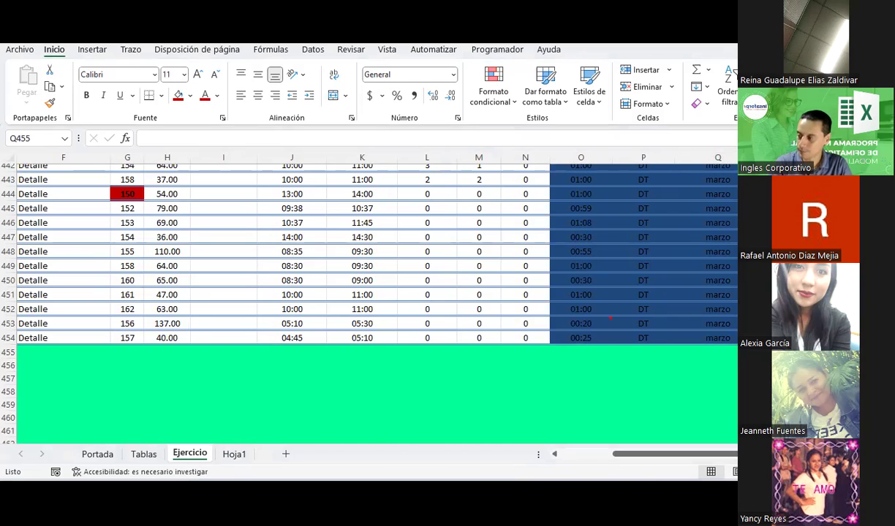
# Step: Starting from O447, select the six cells with notes via Go To Special Notas, then reopen the dialog
pyautogui.click(596, 238)
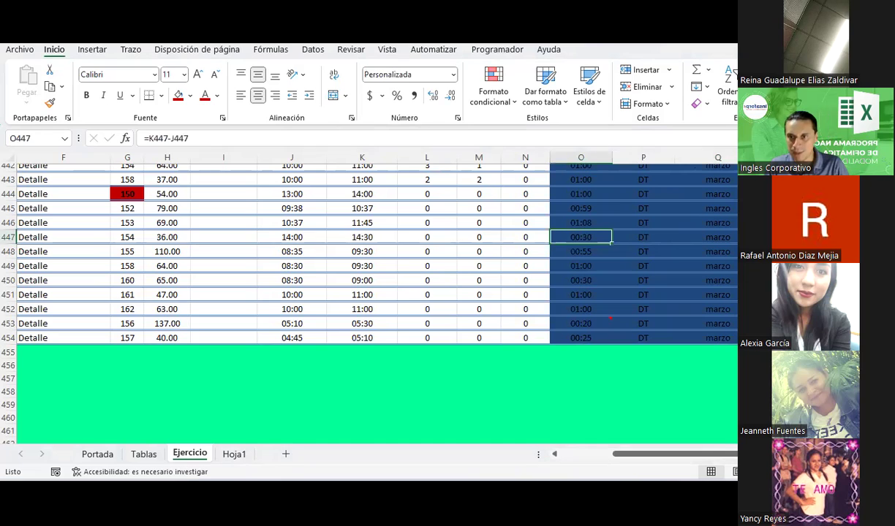
pyautogui.hotkey('ctrl', 'g')
pyautogui.hotkey('alt', 'e')
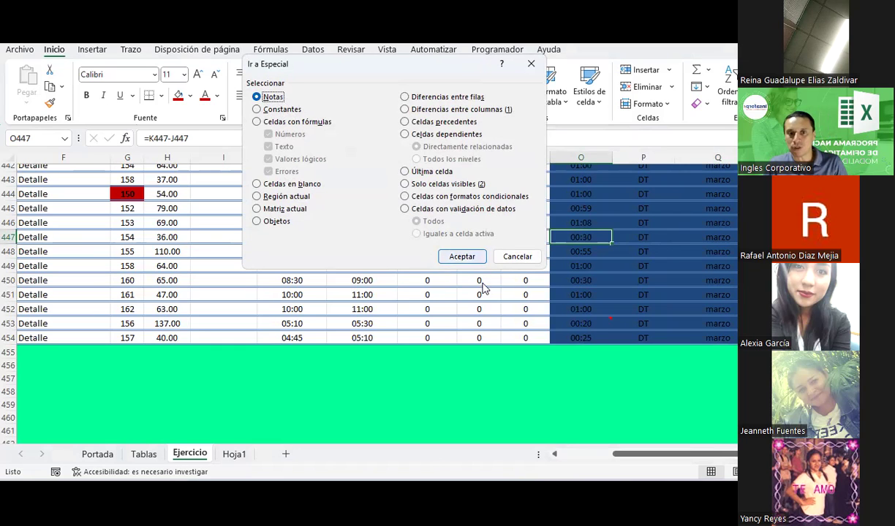
pyautogui.click(463, 257)
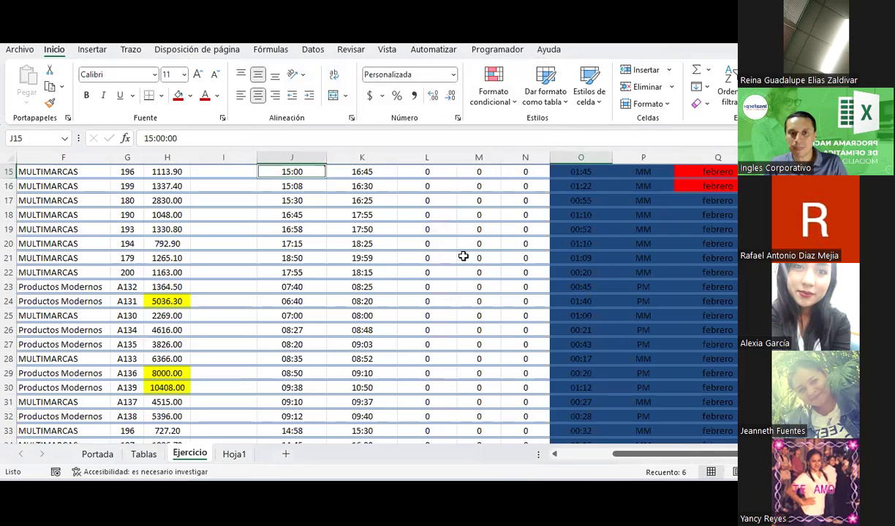
pyautogui.scroll(2, 322, 223)
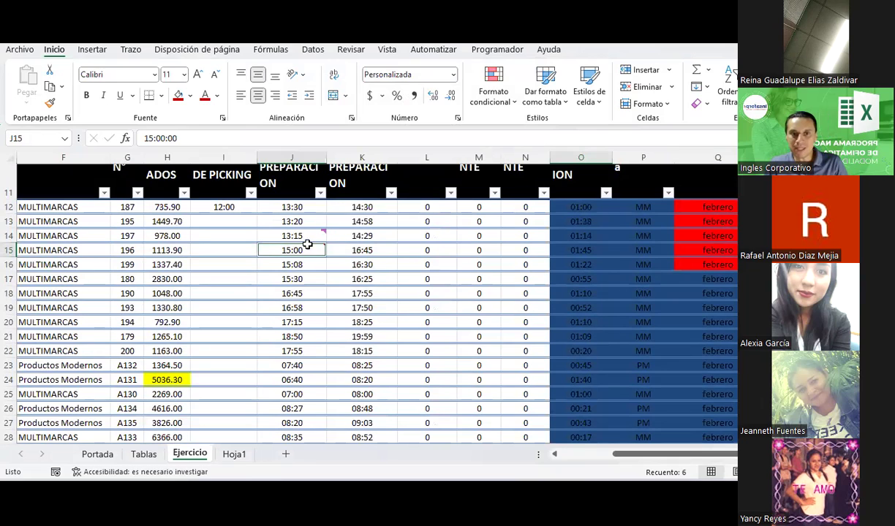
pyautogui.moveTo(297, 250)
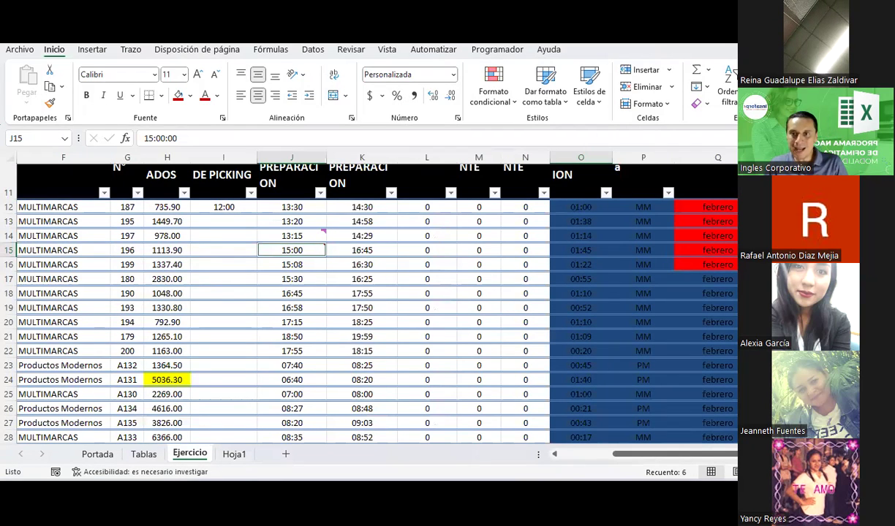
pyautogui.press('F5')
pyautogui.hotkey('alt', 'e')
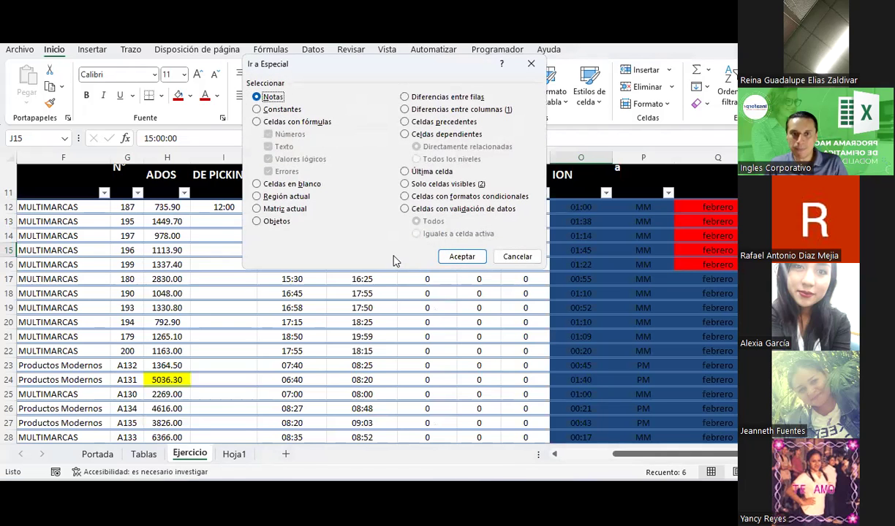
# Step: Select the #VALOR! formula cells O439:O440 using Formulas with only Errores checked, then reopen Ir a Especial
pyautogui.click(280, 121)
pyautogui.click(291, 135)
pyautogui.click(283, 146)
pyautogui.click(282, 159)
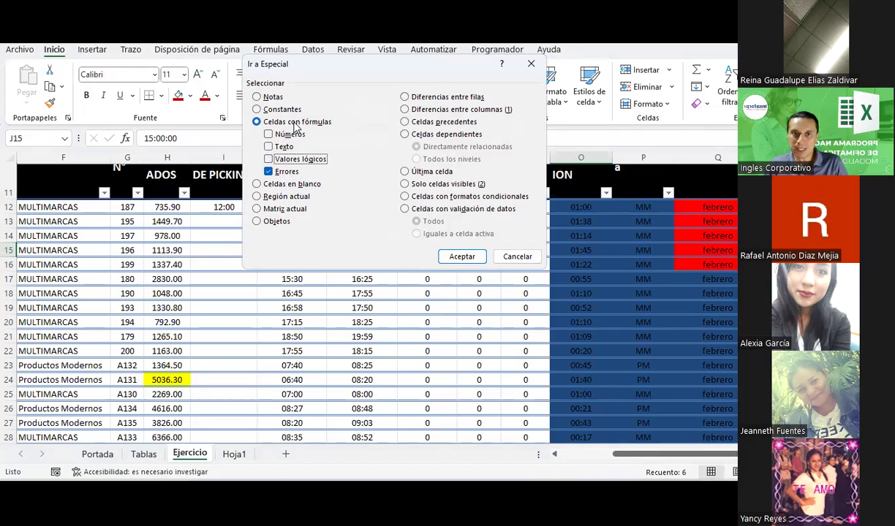
pyautogui.click(460, 259)
pyautogui.scroll(-3, 460, 253)
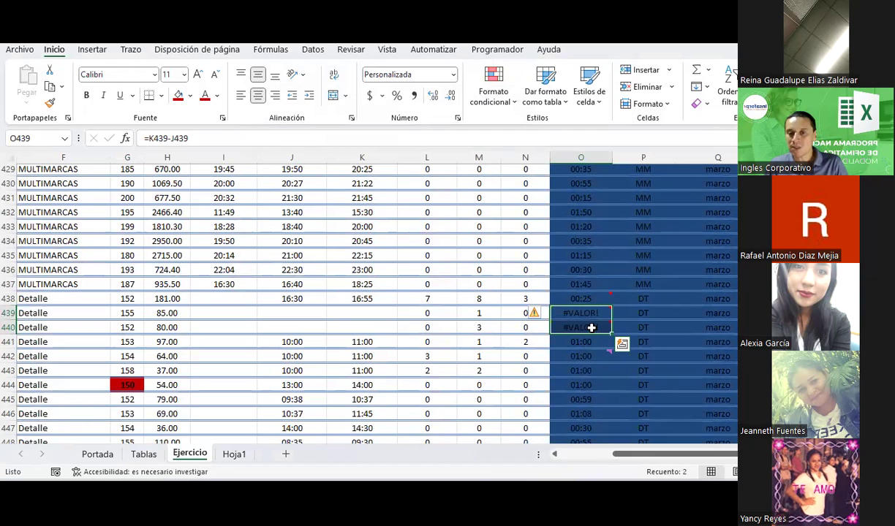
pyautogui.moveTo(591, 312)
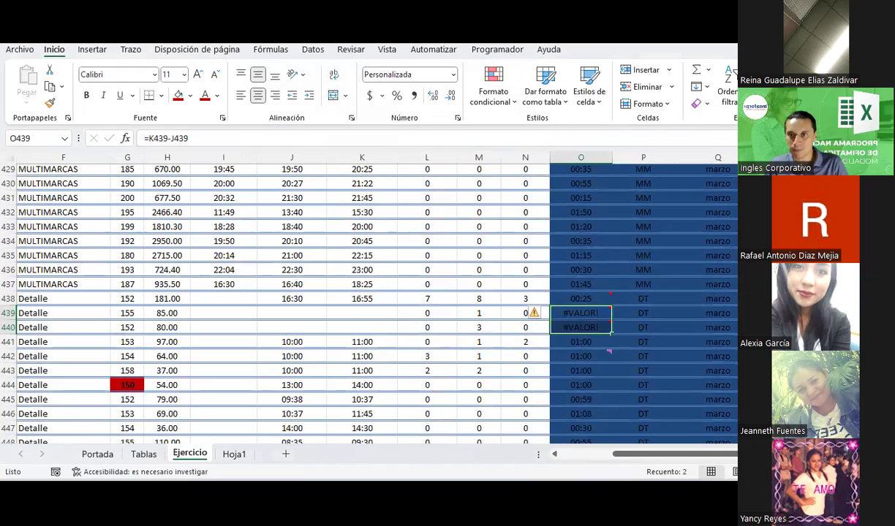
pyautogui.hotkey('ctrl', 'g')
pyautogui.hotkey('alt', 'e')
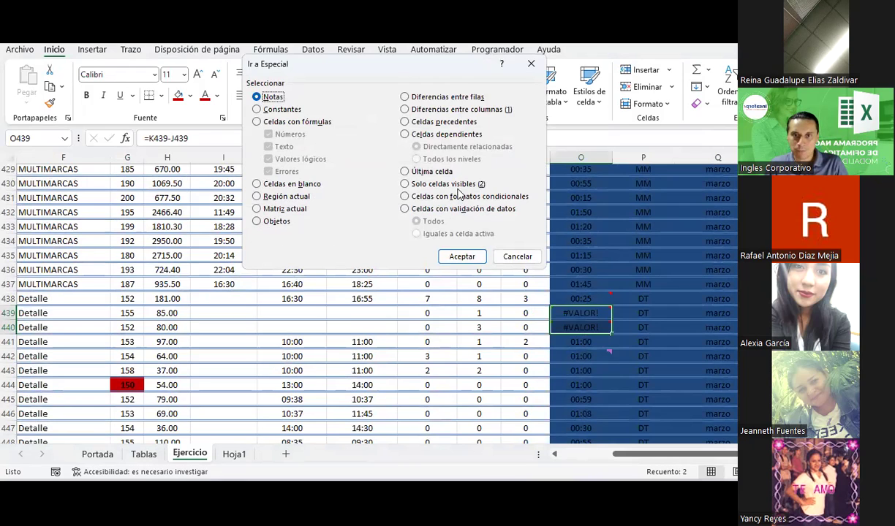
# Step: Select all 894 data-validation cells (Todos) in columns F and H and scroll through them
pyautogui.click(405, 210)
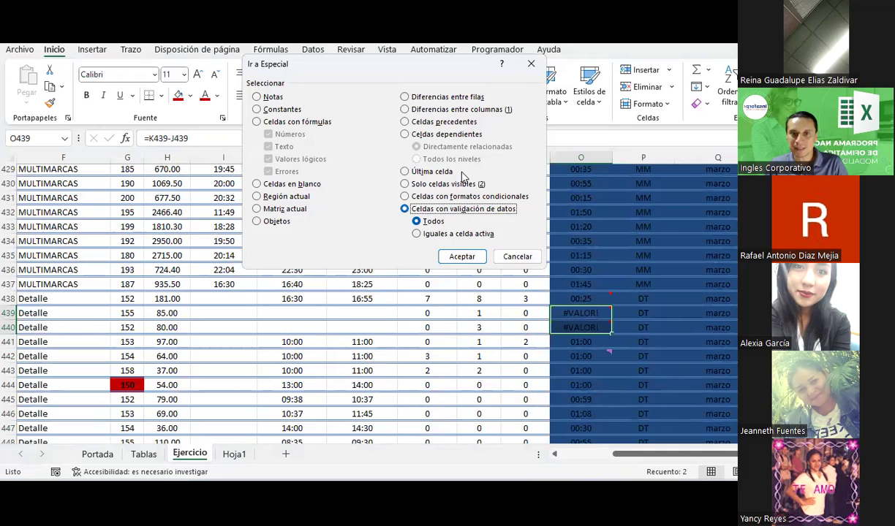
pyautogui.moveTo(413, 64); pyautogui.dragTo(382, 144)
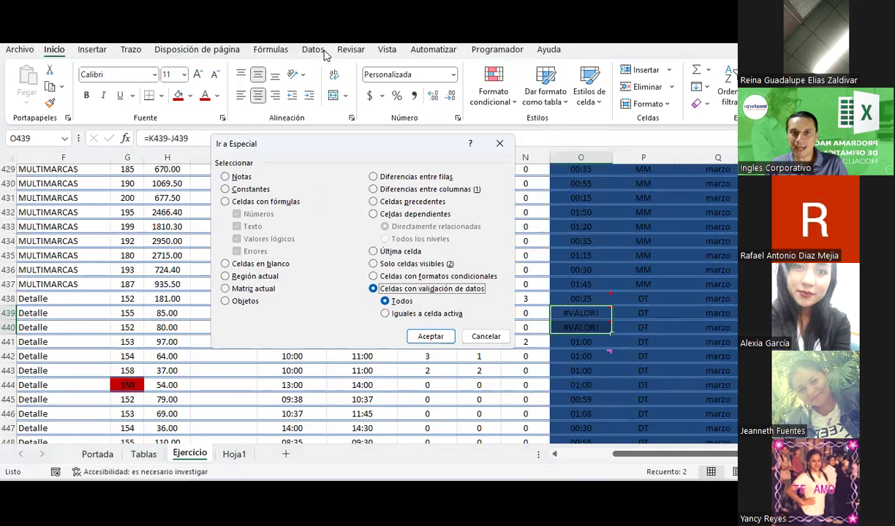
pyautogui.click(435, 335)
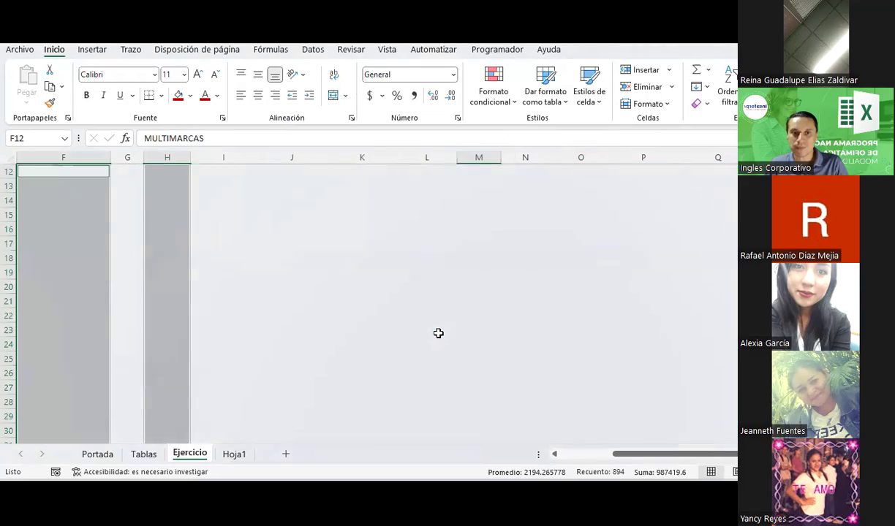
pyautogui.scroll(1, 86, 277)
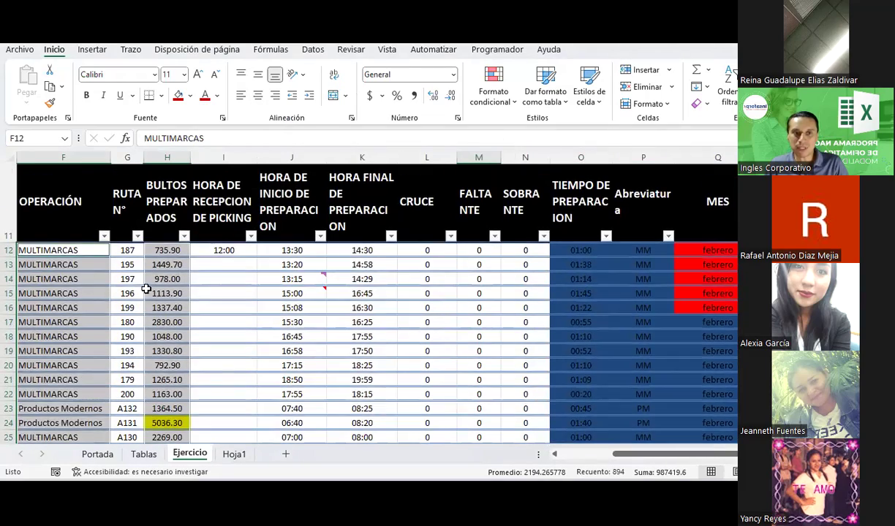
pyautogui.scroll(-4, 152, 269)
pyautogui.scroll(-3, 161, 281)
pyautogui.scroll(-4, 162, 280)
pyautogui.scroll(2, 161, 280)
pyautogui.scroll(3, 162, 280)
pyautogui.scroll(-4, 161, 280)
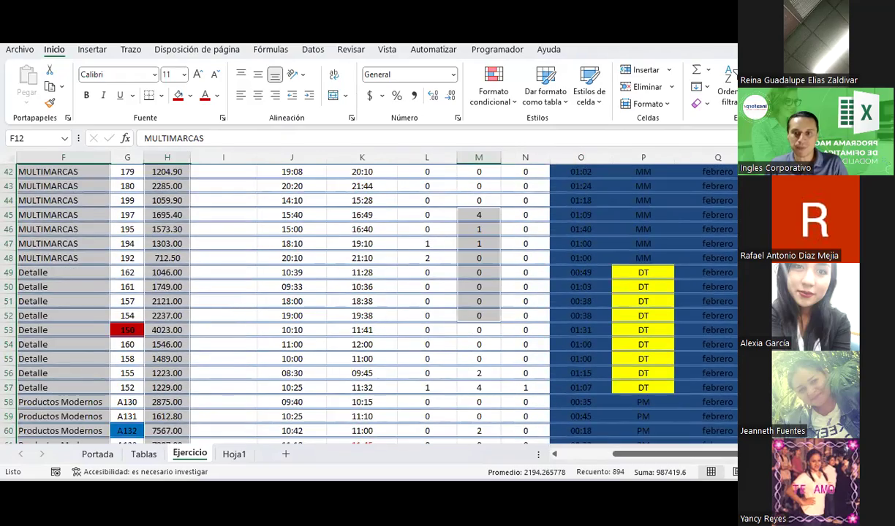
pyautogui.moveTo(673, 454); pyautogui.dragTo(622, 454)
pyautogui.scroll(-8, 532, 358)
pyautogui.scroll(-9, 532, 358)
pyautogui.scroll(-15, 532, 359)
pyautogui.scroll(-7, 532, 359)
pyautogui.scroll(18, 532, 358)
pyautogui.scroll(13, 531, 358)
pyautogui.scroll(10, 531, 359)
pyautogui.scroll(10, 532, 358)
pyautogui.scroll(3, 531, 358)
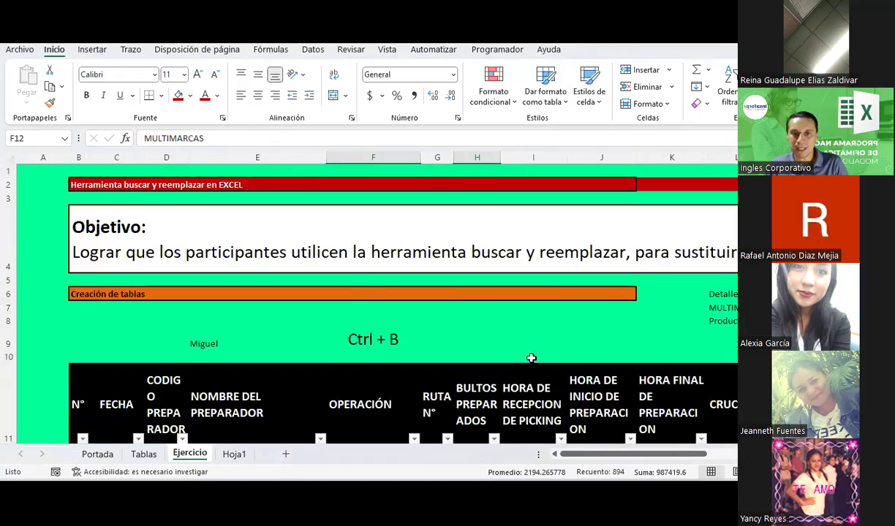
pyautogui.scroll(-2, 532, 358)
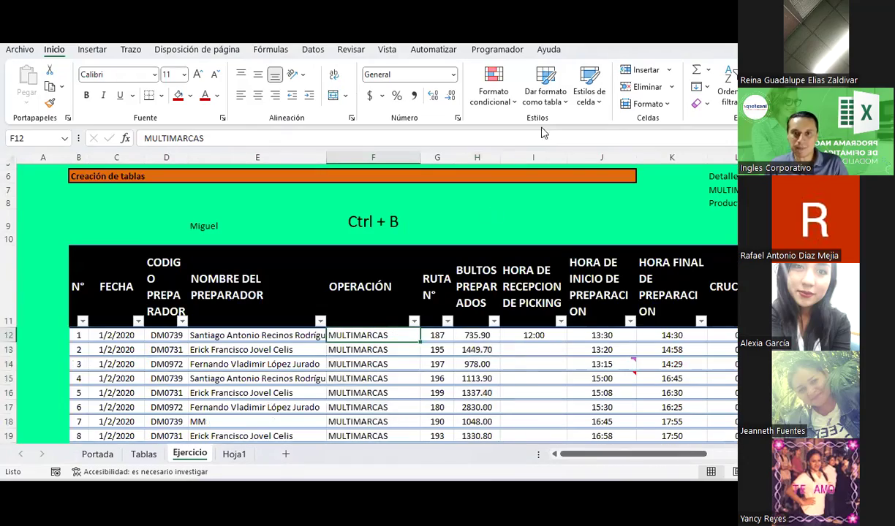
# Step: Review the Datos validation rule (text length equal to 0) and close it unchanged
pyautogui.click(313, 49)
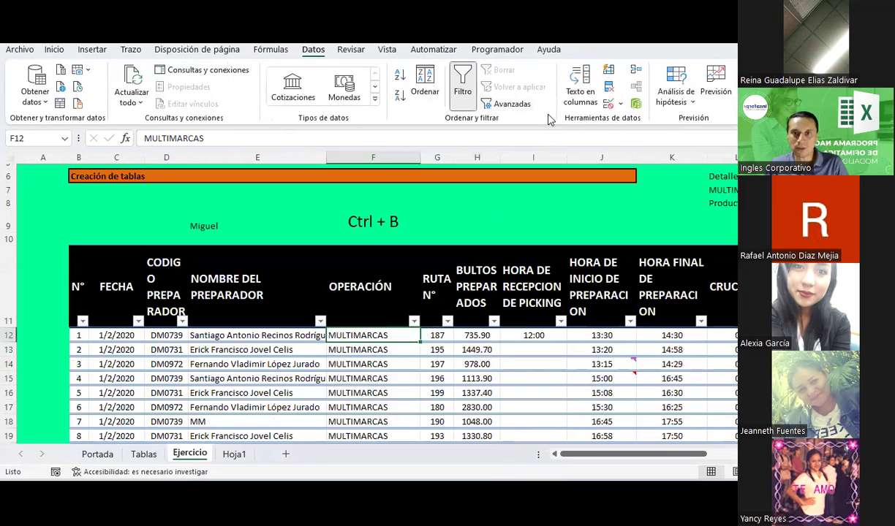
pyautogui.click(622, 104)
pyautogui.click(643, 120)
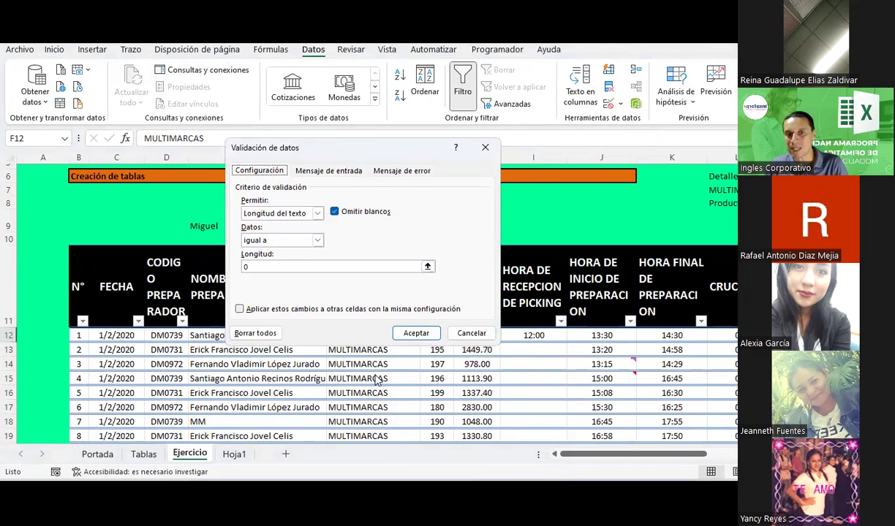
pyautogui.press('Escape')
pyautogui.hotkey('ctrl', 'b')
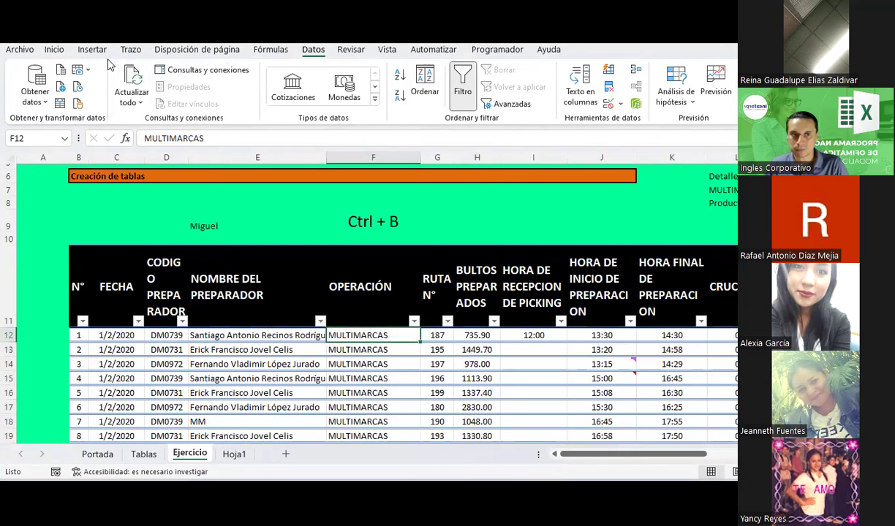
# Step: Return to Inicio and open Ir a Especial with Alt+H, F, D, S
pyautogui.click(57, 49)
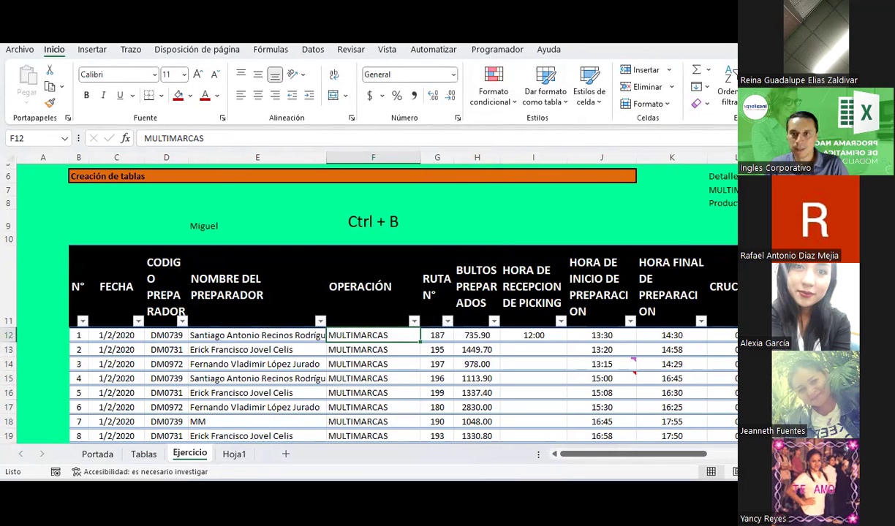
pyautogui.hotkey('alt', 'h')
pyautogui.press('f')
pyautogui.press('d')
pyautogui.press('s')
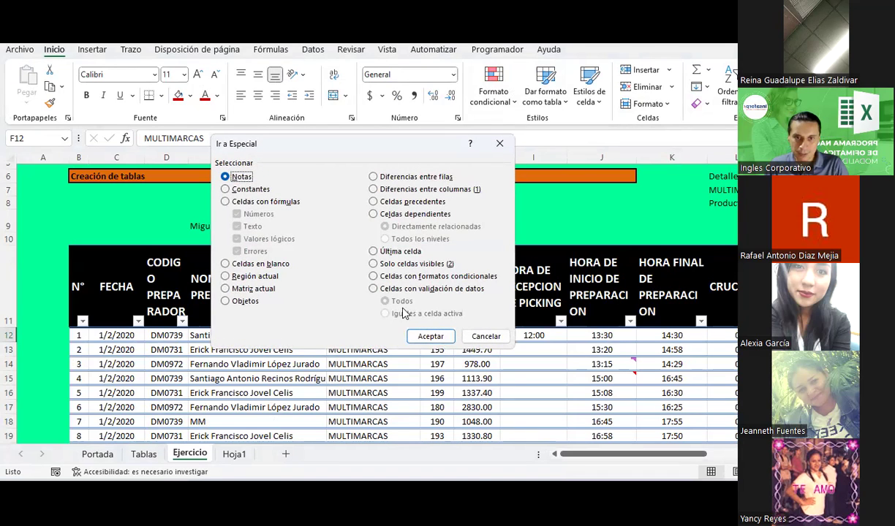
# Step: Select the conditionally formatted cells in column G via Go To Special
pyautogui.click(374, 276)
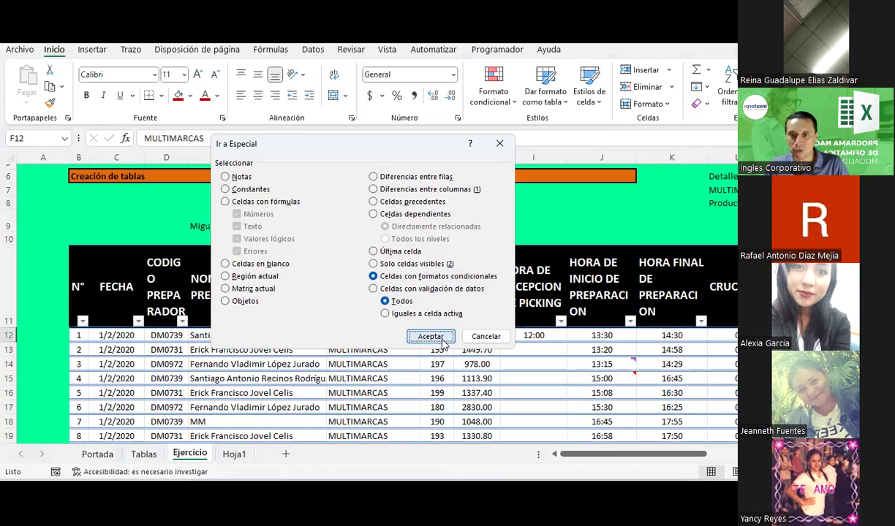
pyautogui.click(431, 336)
pyautogui.scroll(-3, 485, 341)
pyautogui.scroll(-8, 485, 341)
pyautogui.scroll(-4, 486, 341)
# Step: Review the =G12=150 rule on G12:G454 in Administrar reglas, then reopen Ir a Especial
pyautogui.click(494, 91)
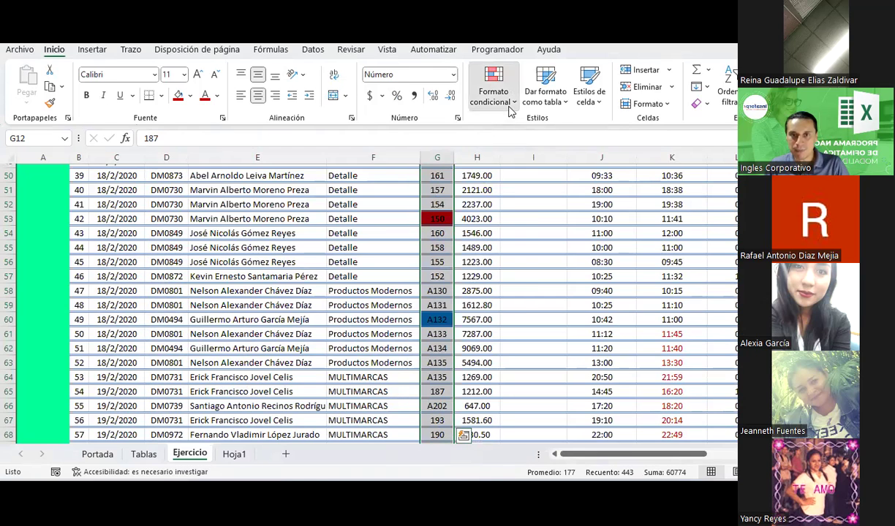
pyautogui.click(528, 322)
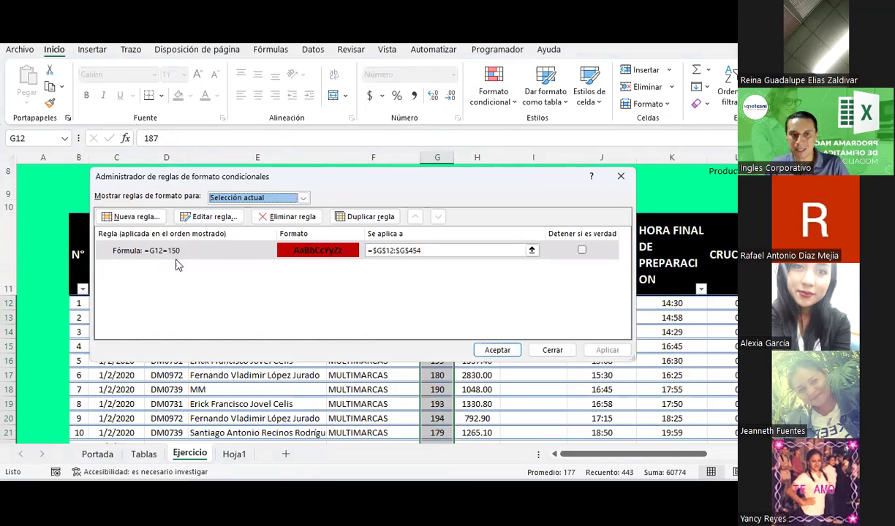
pyautogui.click(552, 351)
pyautogui.scroll(-6, 544, 336)
pyautogui.scroll(-6, 545, 335)
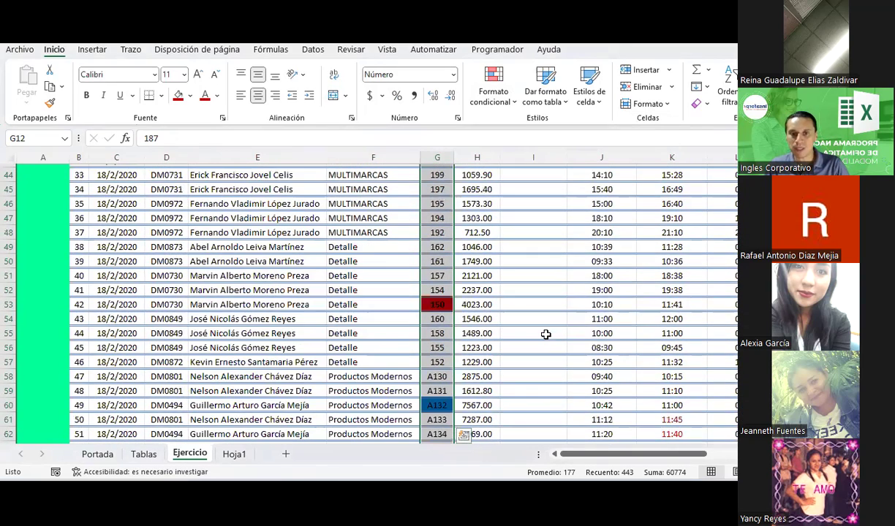
pyautogui.scroll(-4, 545, 334)
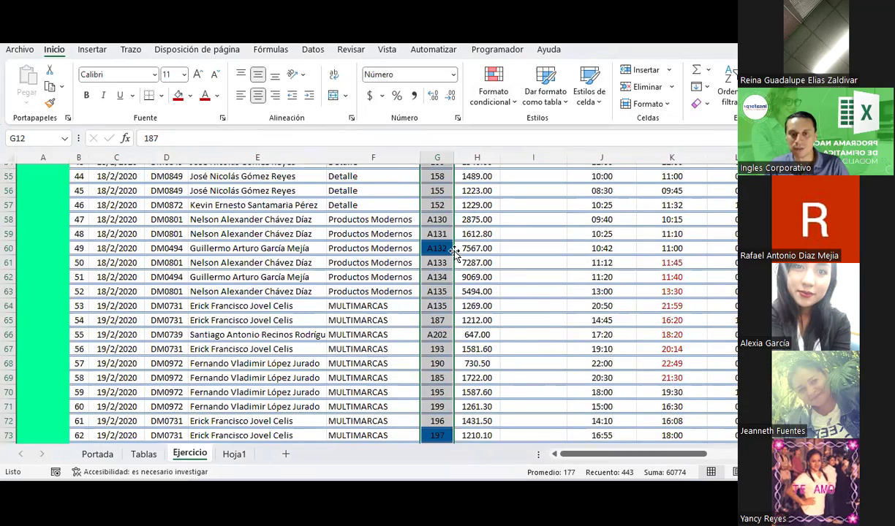
pyautogui.scroll(-4, 556, 304)
pyautogui.scroll(-5, 555, 304)
pyautogui.scroll(-5, 556, 303)
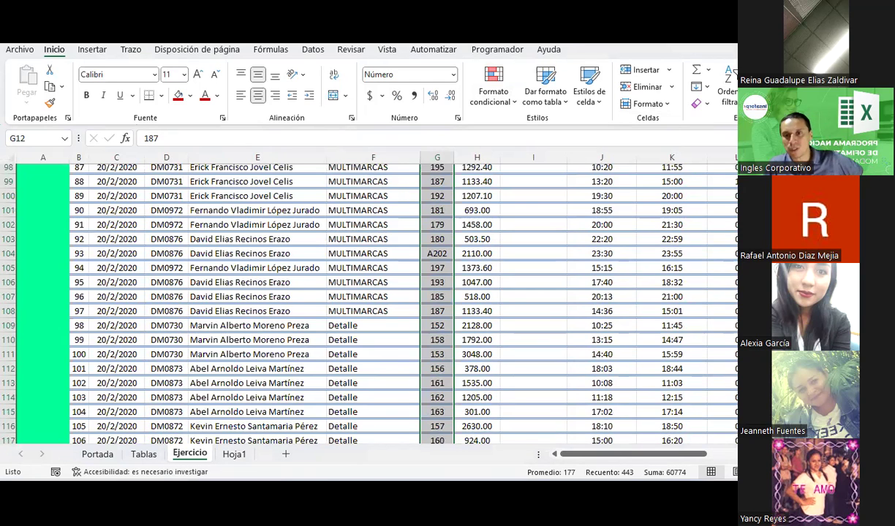
pyautogui.hotkey('ctrl', 'g')
pyautogui.hotkey('alt', 'e')
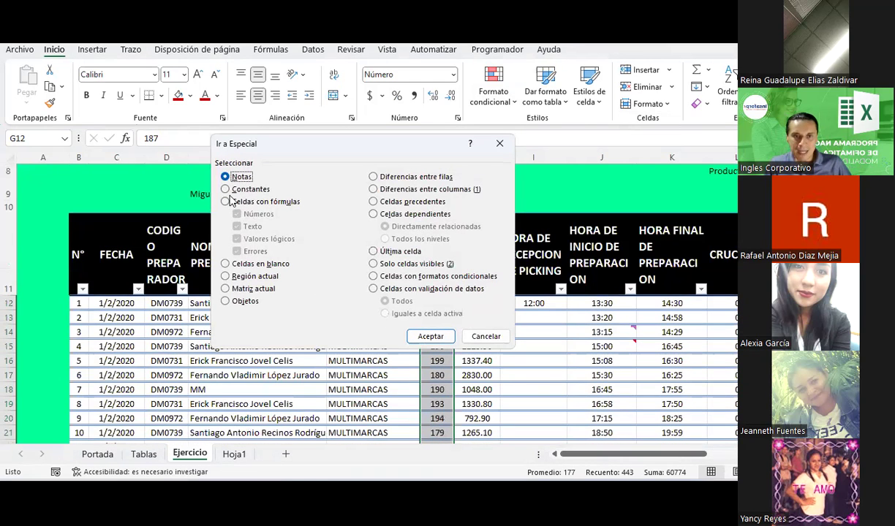
# Step: Search for formula cells returning only Valores lógicos, find none, and select G13
pyautogui.click(226, 201)
pyautogui.click(237, 214)
pyautogui.click(237, 226)
pyautogui.click(237, 239)
pyautogui.click(237, 251)
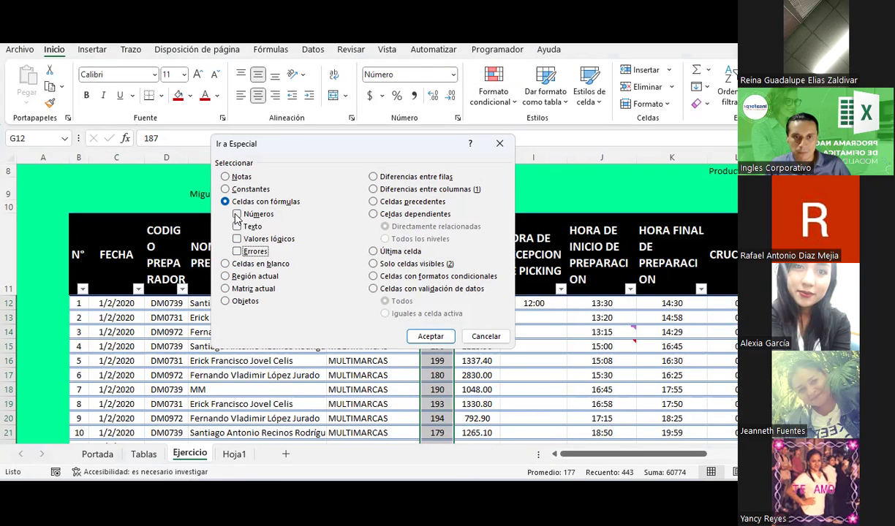
pyautogui.click(237, 239)
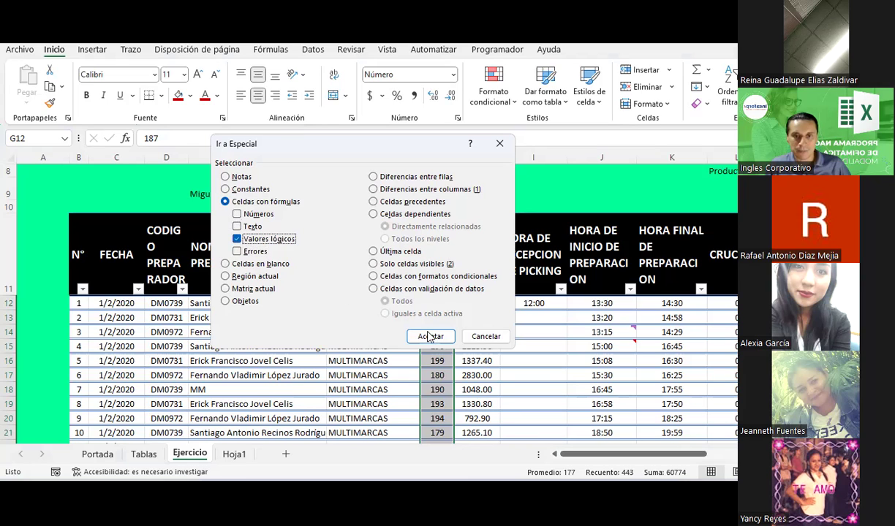
pyautogui.click(430, 337)
pyautogui.click(438, 287)
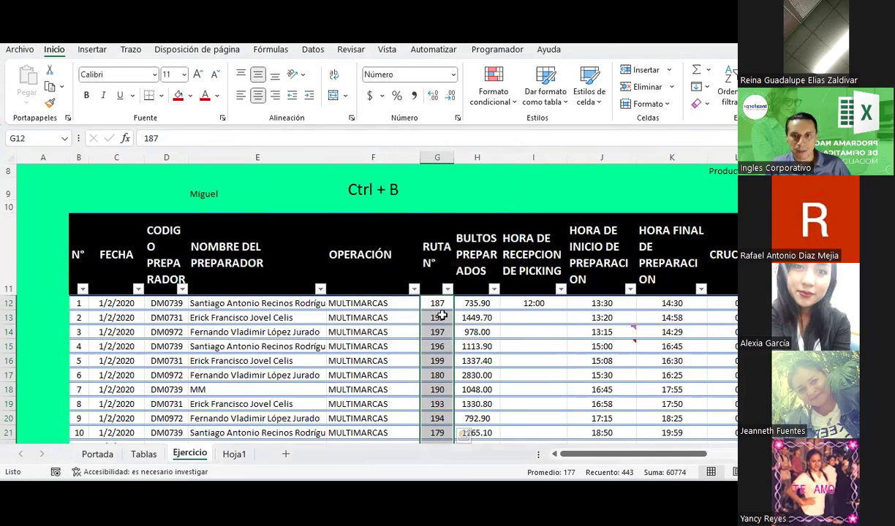
pyautogui.click(437, 317)
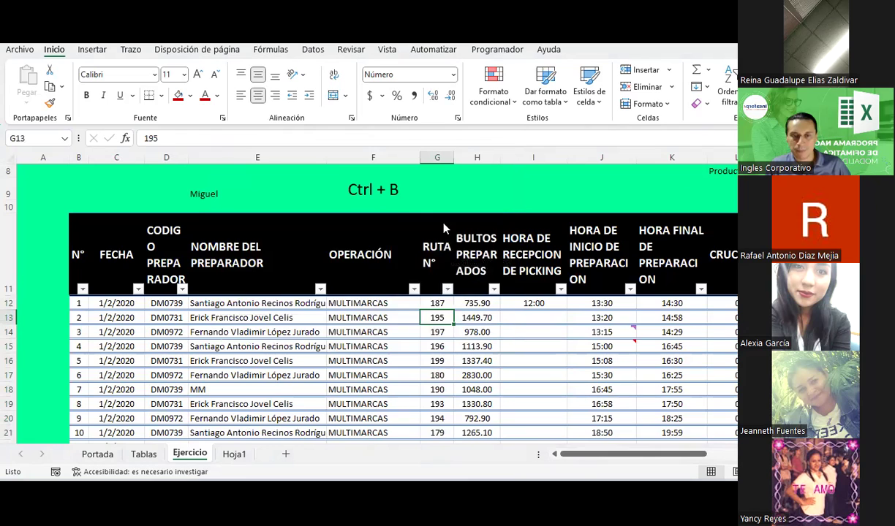
# Step: Search formula cells excluding Números and Texto results, find none, then reopen Ir a Especial
pyautogui.press('F5')
pyautogui.hotkey('alt', 'e')
pyautogui.click(225, 202)
pyautogui.click(237, 214)
pyautogui.click(248, 228)
pyautogui.click(431, 337)
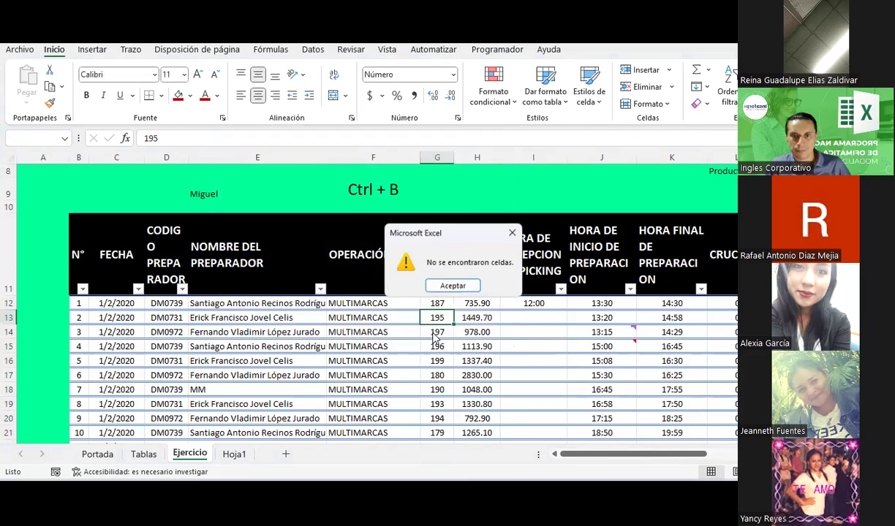
pyautogui.click(452, 285)
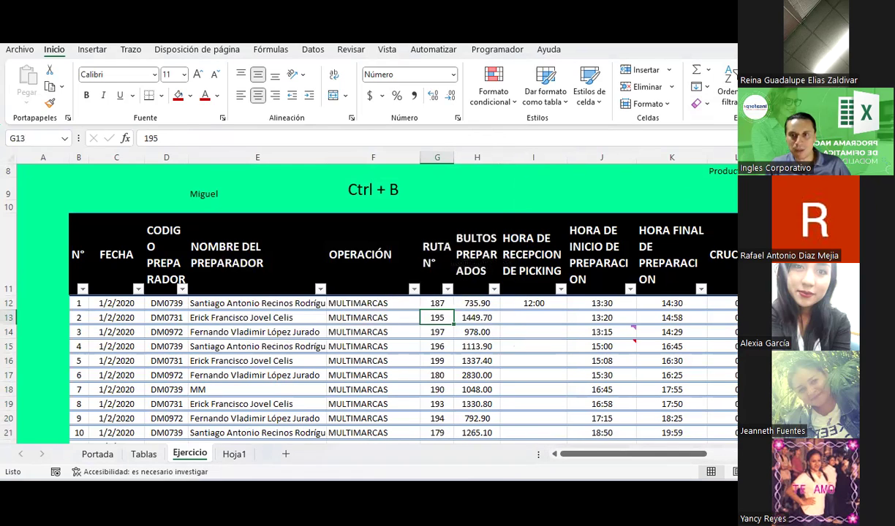
pyautogui.press('F5')
pyautogui.hotkey('alt', 'e')
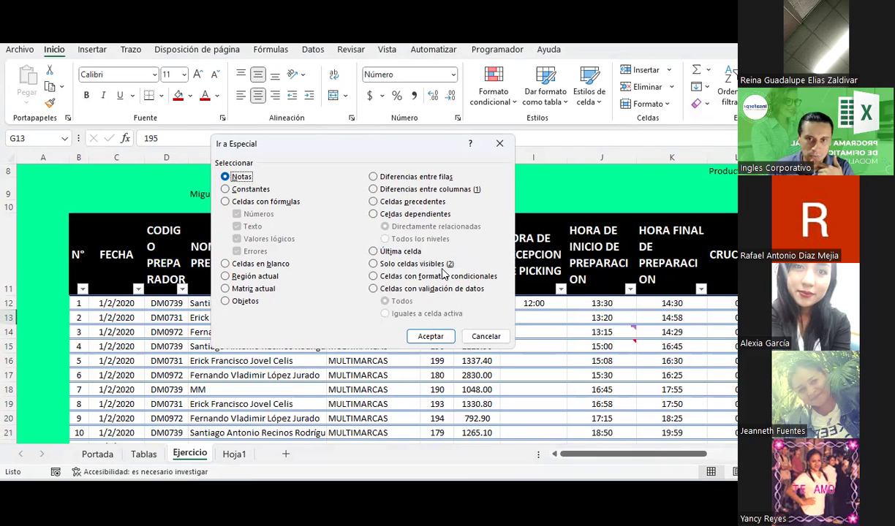
# Step: Cancel Ir a Especial and jump to $B$54 from the Ir a recent references
pyautogui.click(225, 202)
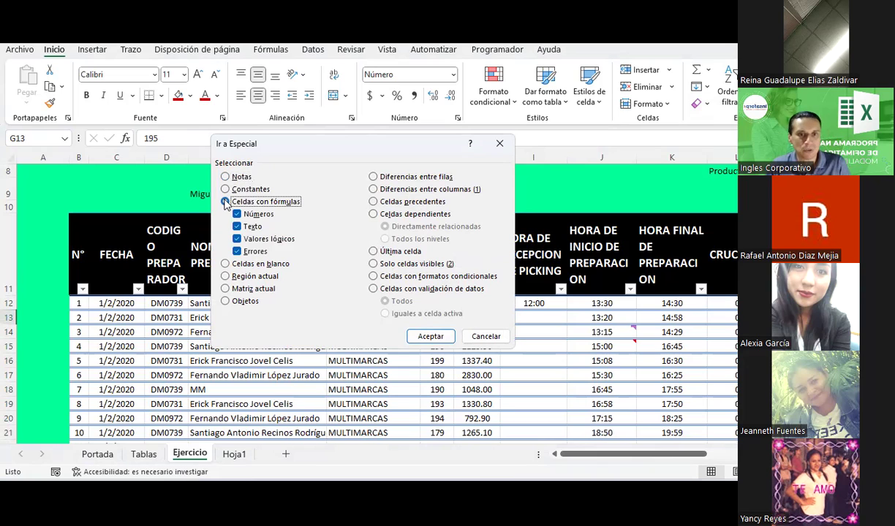
pyautogui.click(481, 334)
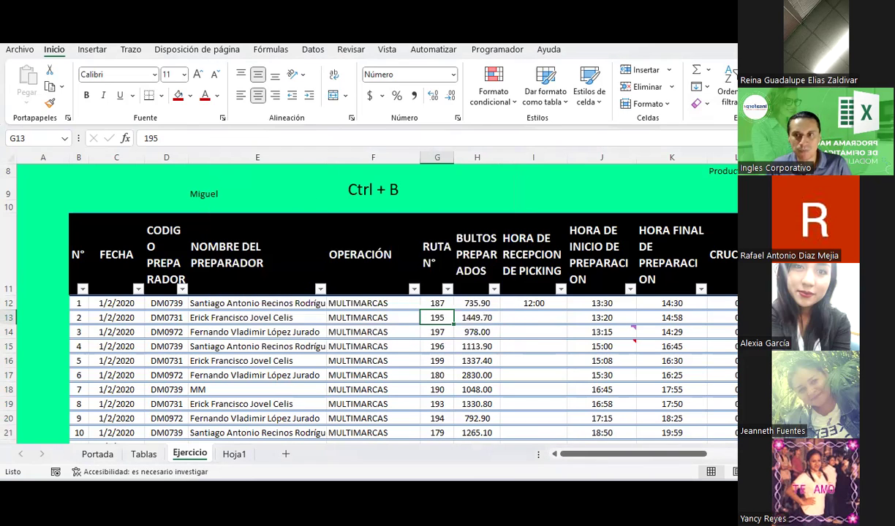
pyautogui.press('F5')
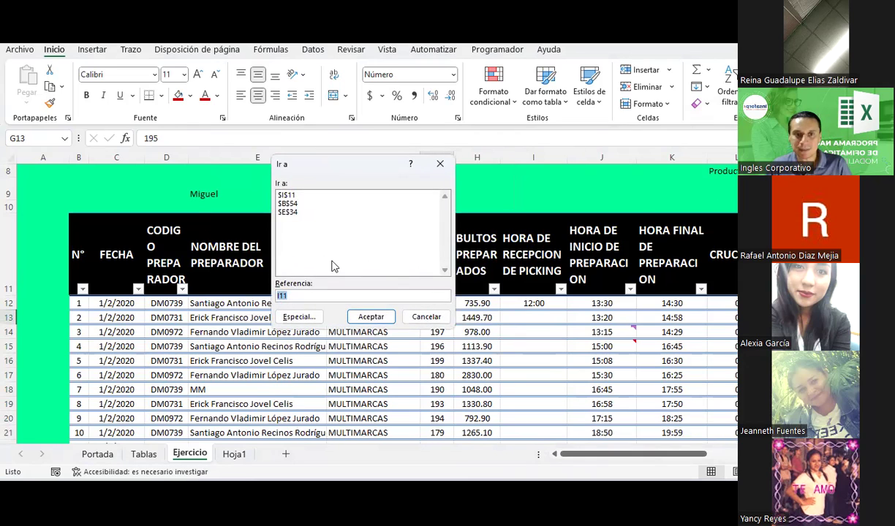
pyautogui.click(294, 204)
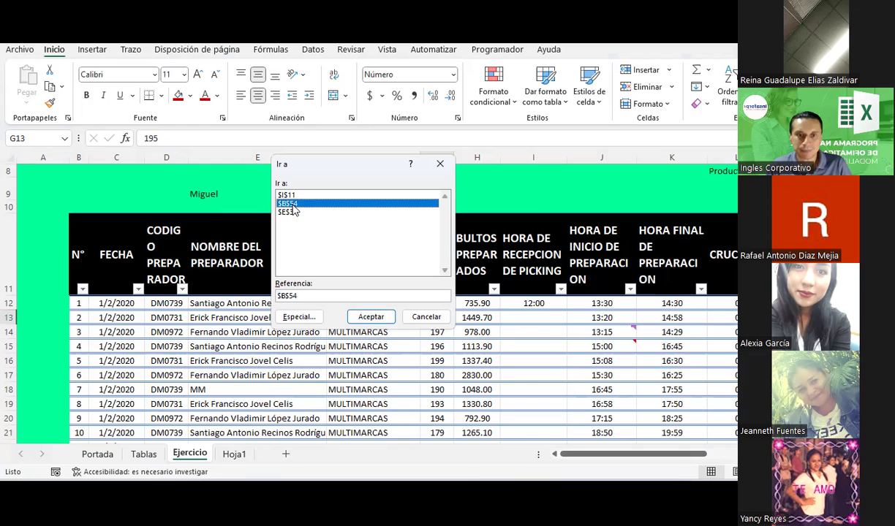
pyautogui.click(367, 316)
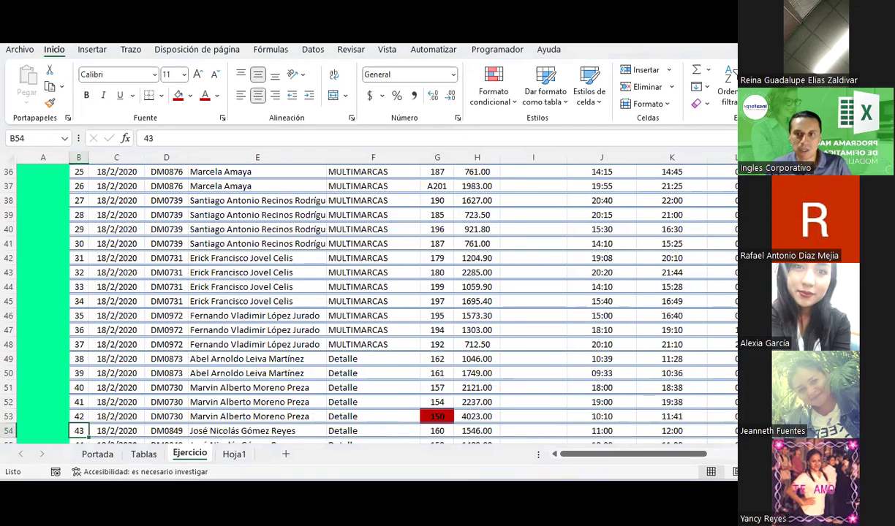
# Step: Reopen Ir a Especial and briefly check the attendance spreadsheet in the browser
pyautogui.hotkey('ctrl', 'g')
pyautogui.hotkey('alt', 'e')
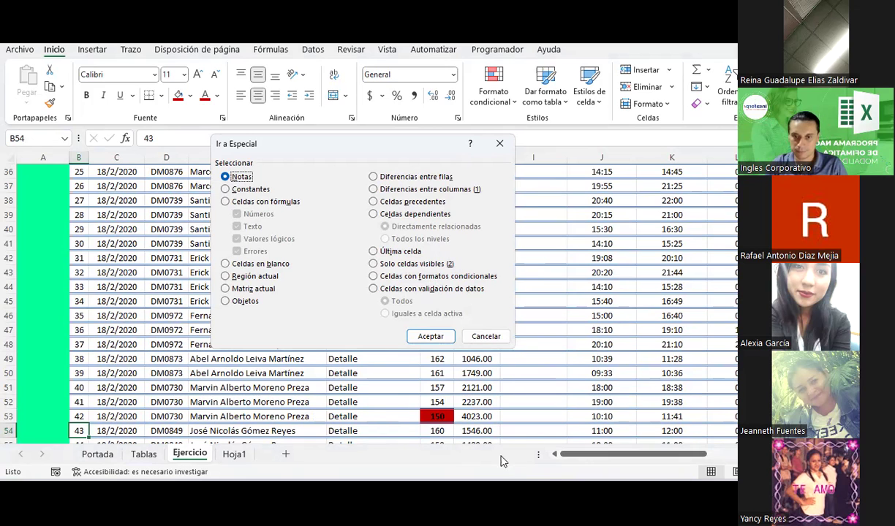
pyautogui.hotkey('alt', 'Tab')
pyautogui.scroll(4, 500, 398)
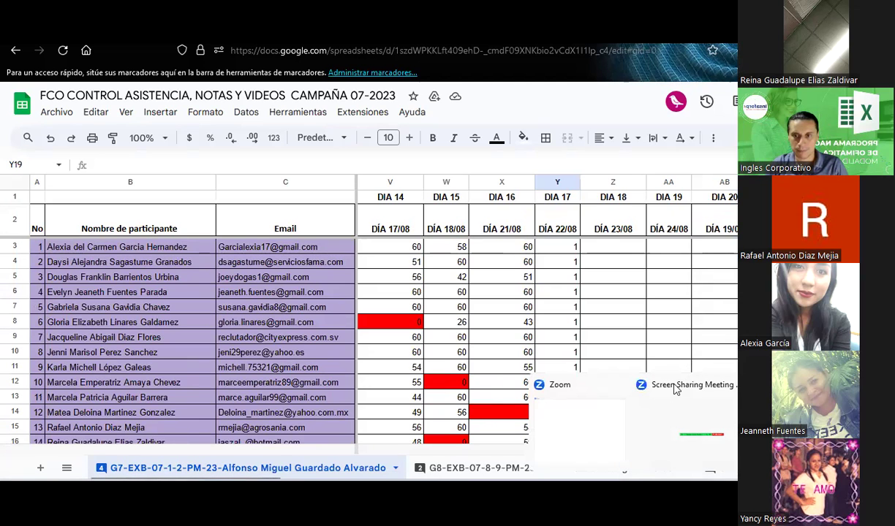
pyautogui.hotkey('alt', 'Tab')
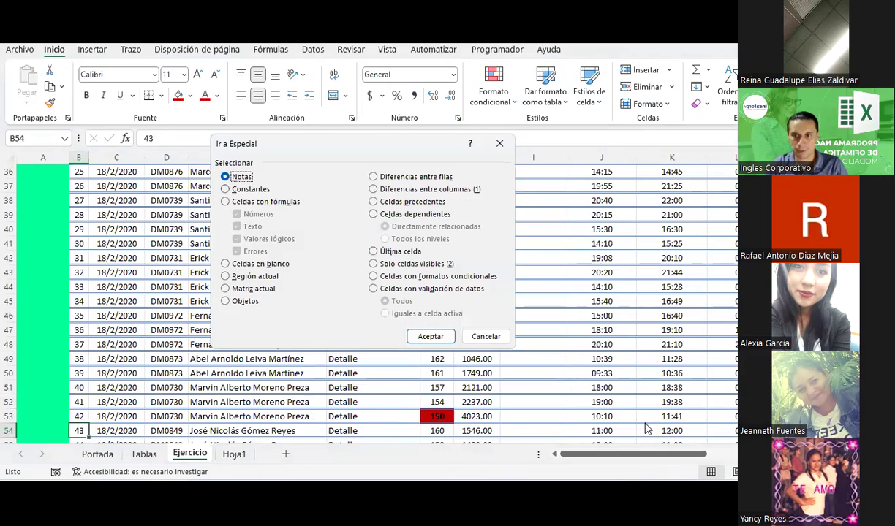